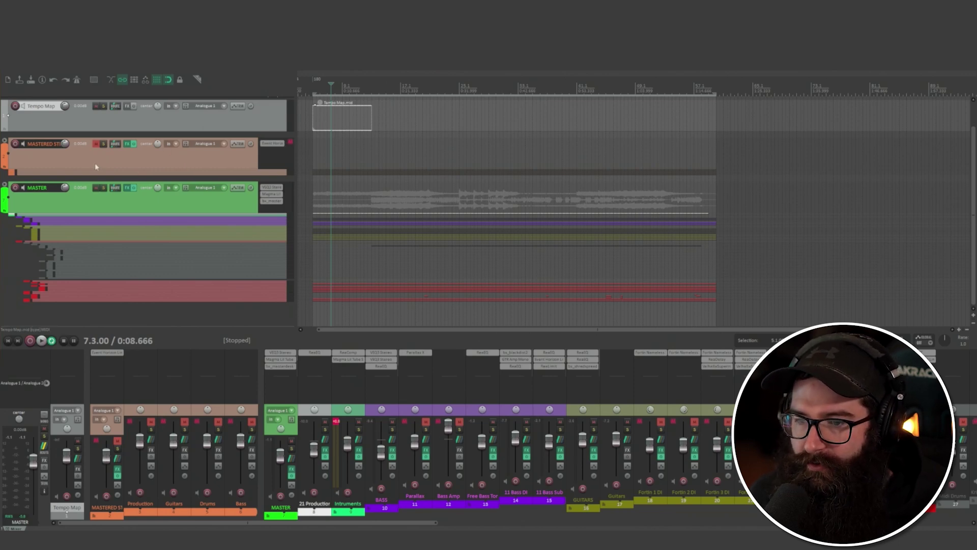
Expand the MASTERED STEMS folder, go through its Production, Guitars, Drums and Bass tracks, and collapse it again.
left_click(125, 175)
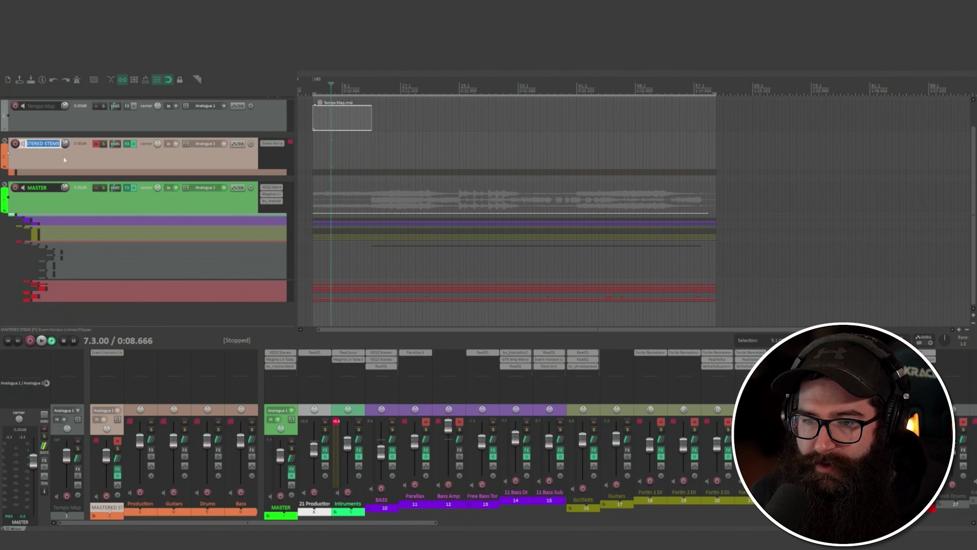
left_click(62, 209)
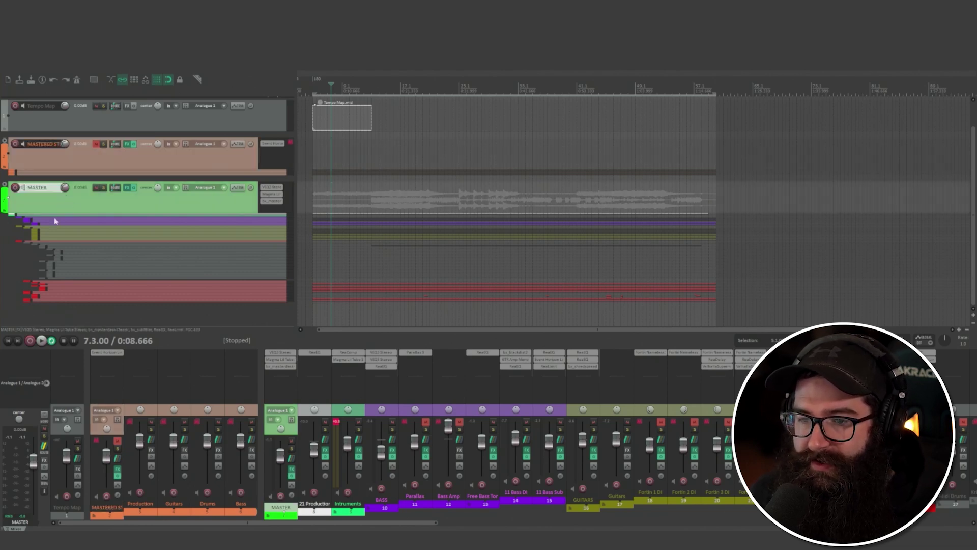
left_click(5, 143)
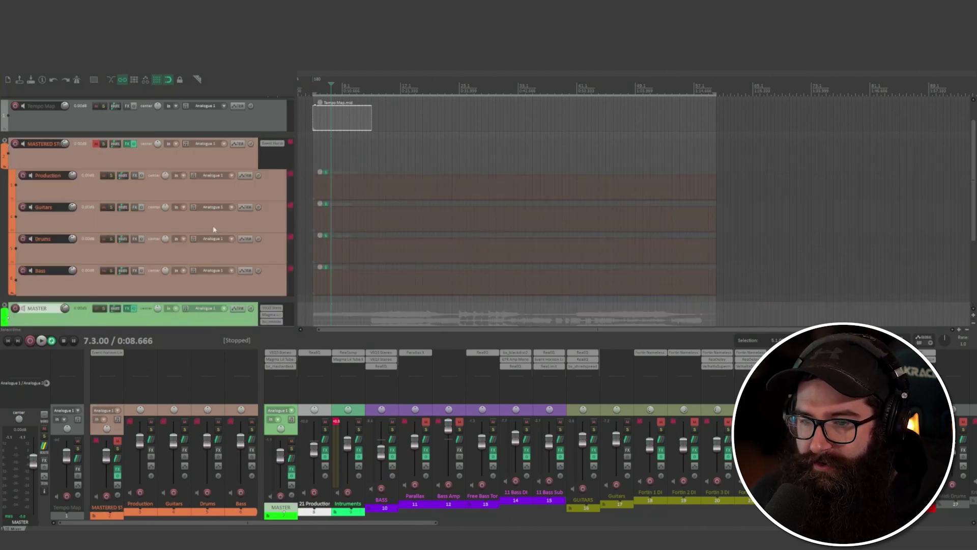
left_click(78, 196)
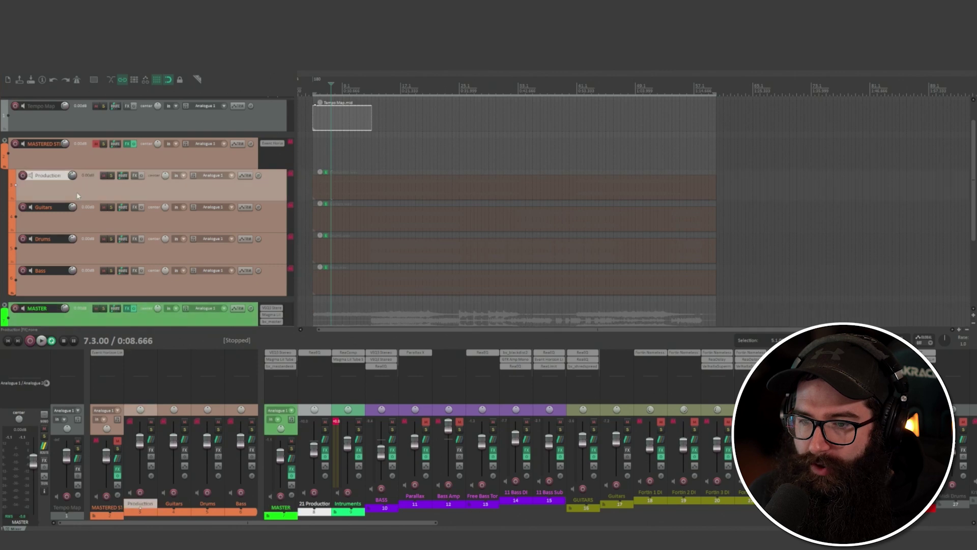
left_click(85, 229)
left_click(79, 258)
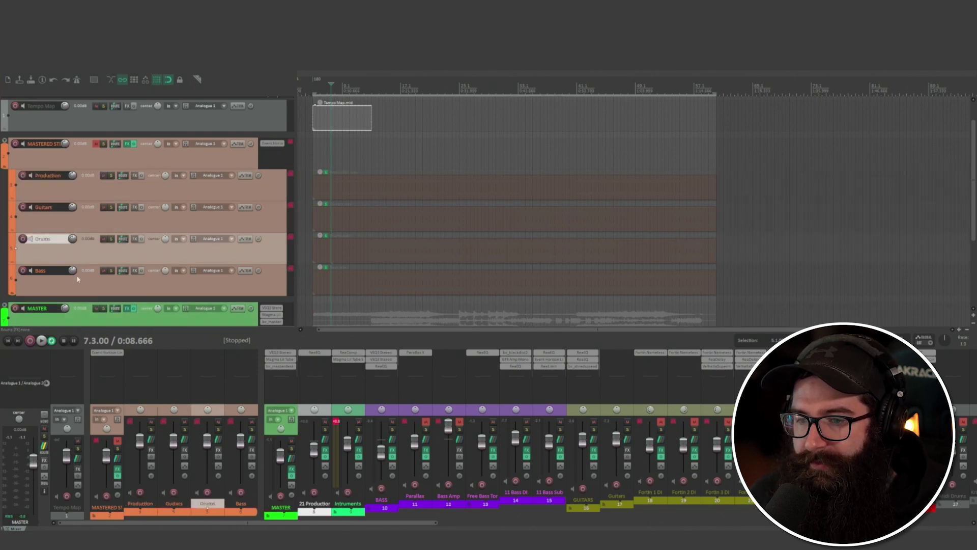
left_click(77, 273)
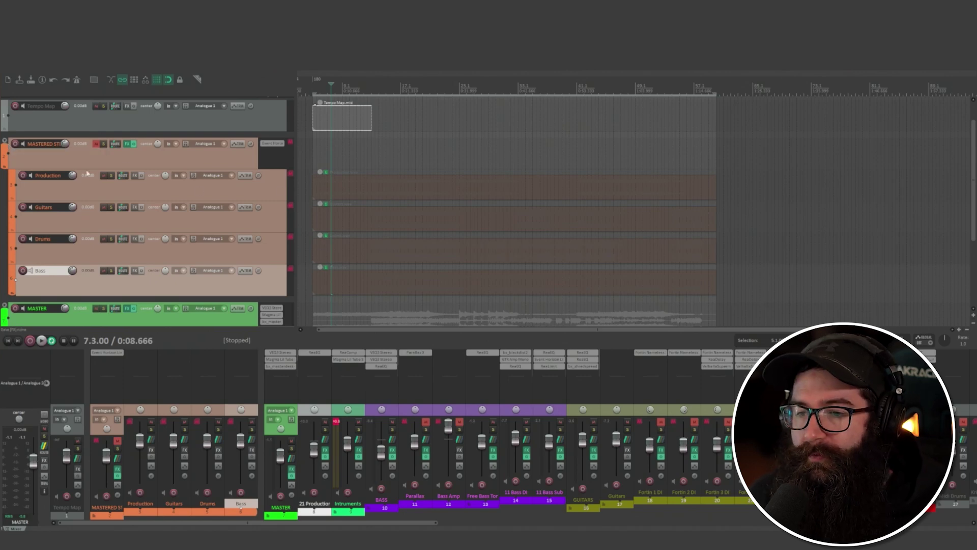
left_click(7, 145)
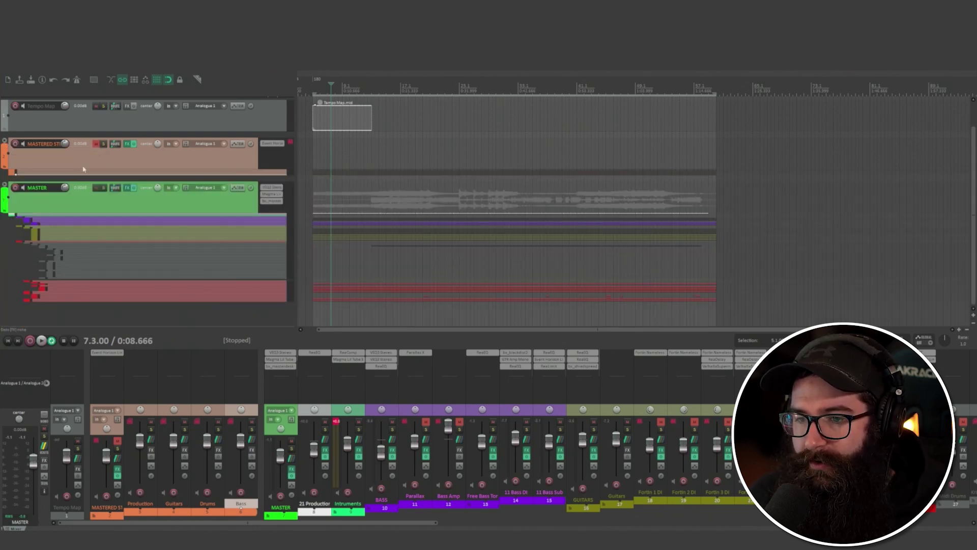
Review the project's top-level structure by selecting the Tempo Map, MASTERED STEMS and MASTER tracks.
left_click(50, 202)
scroll(73, 161, "down", 2)
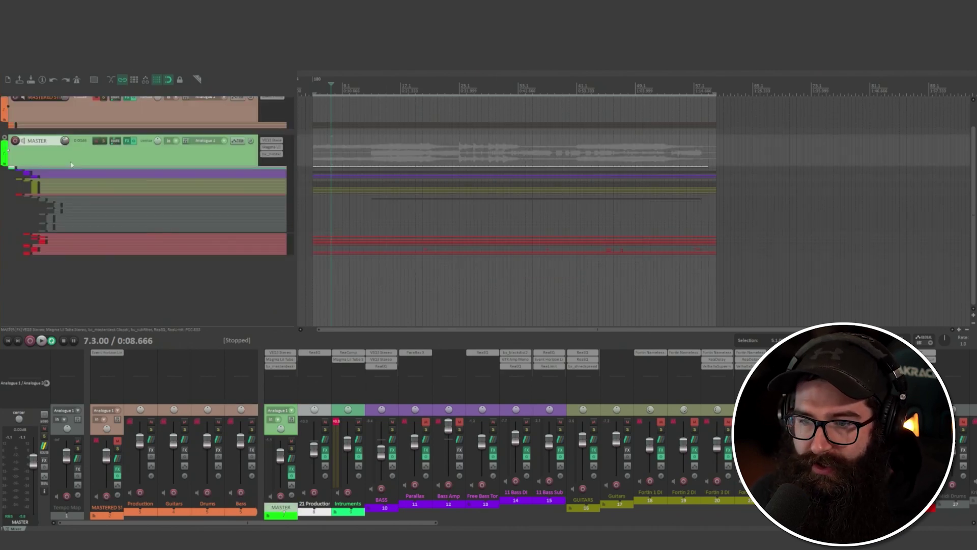
scroll(65, 160, "up", 2)
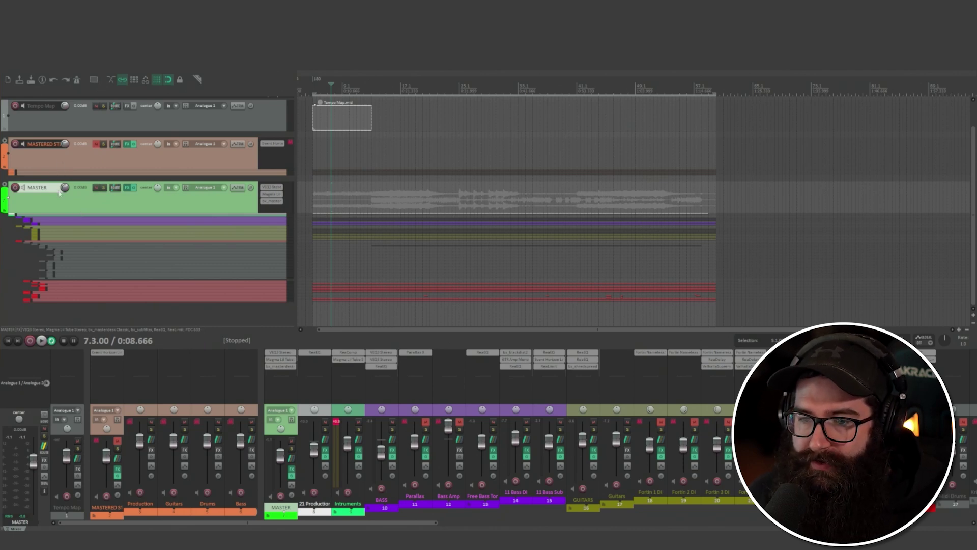
left_click(79, 122)
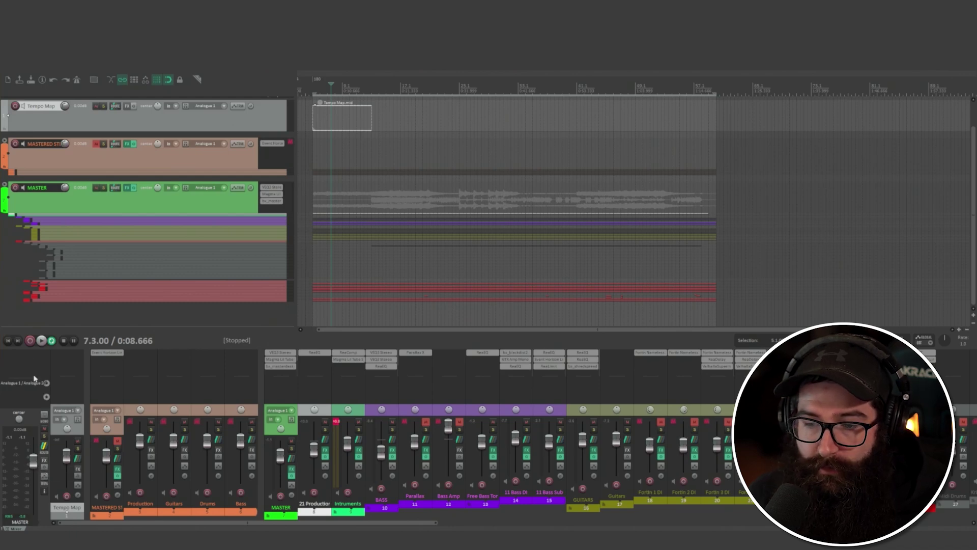
left_click(79, 201)
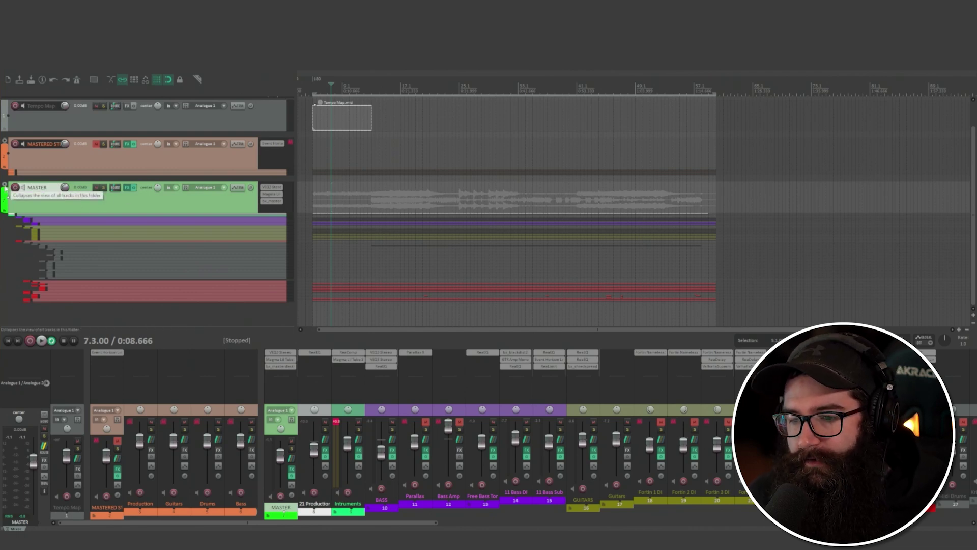
left_click(81, 121)
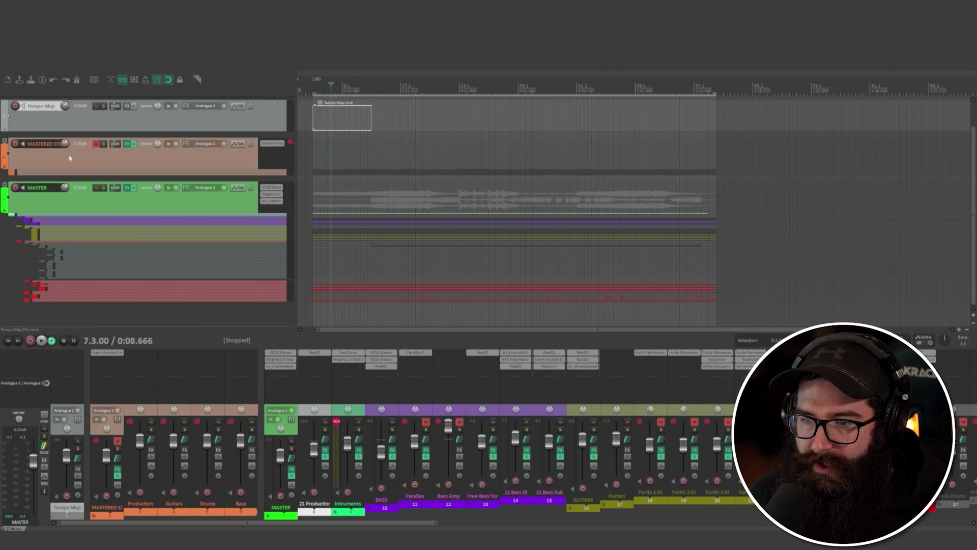
left_click(77, 162)
left_click(66, 205)
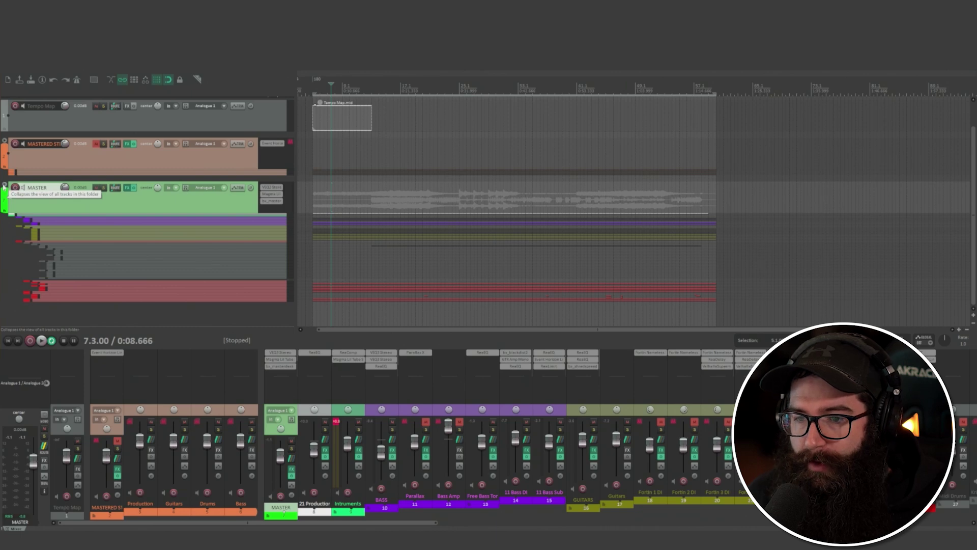
Expand the MASTER folder and look at its 21 Production track and instruments subfolder.
left_click(4, 187)
scroll(164, 204, "down", 3)
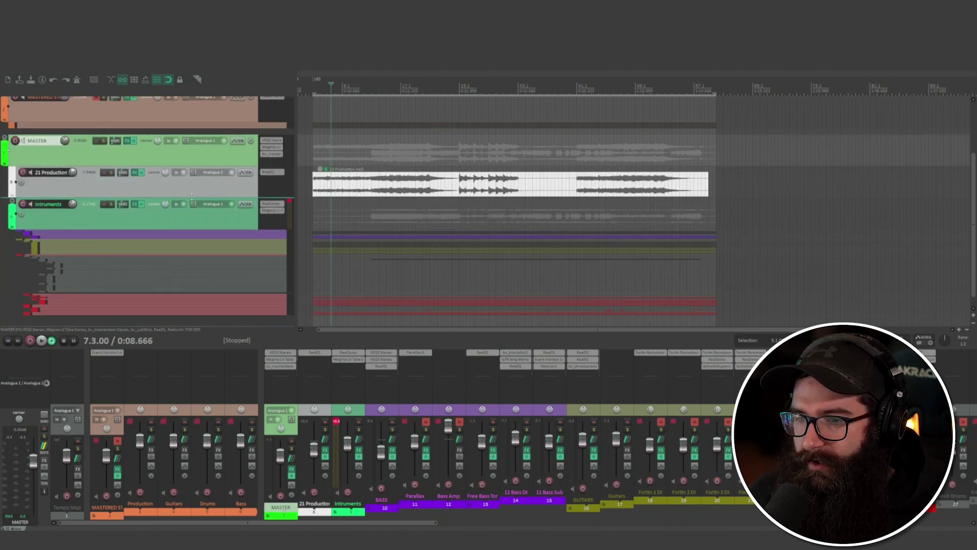
left_click(121, 192)
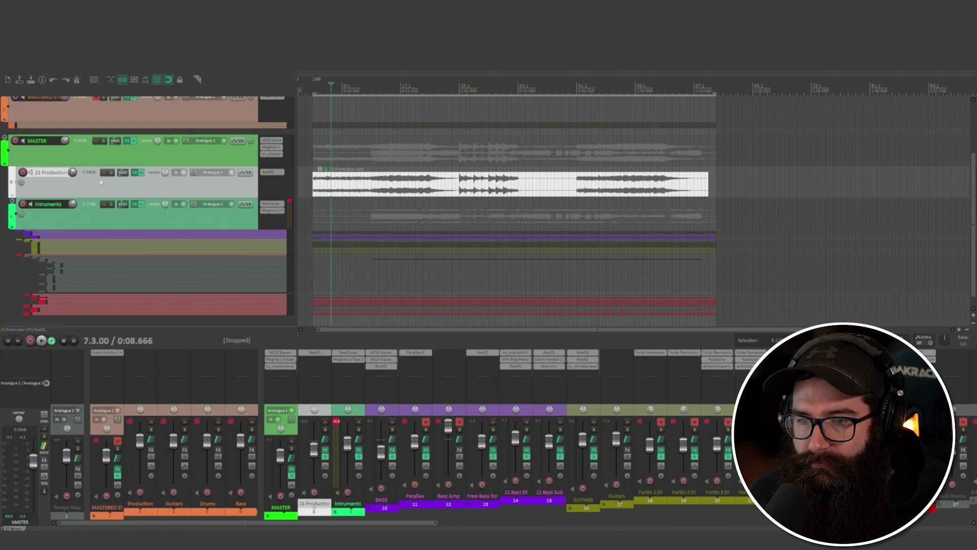
left_click(82, 222)
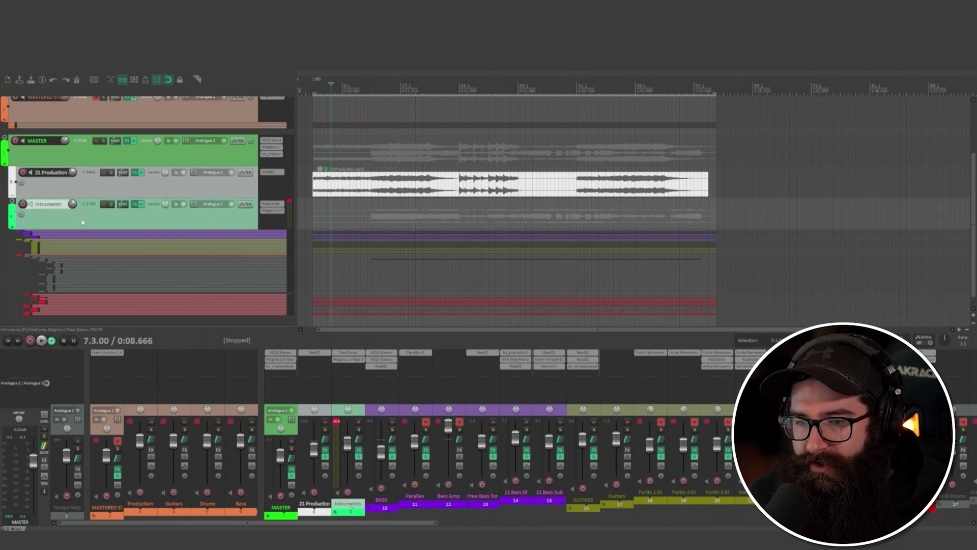
Play the full mix from the start of the song at 5.1.00, then stop playback.
key("Home")
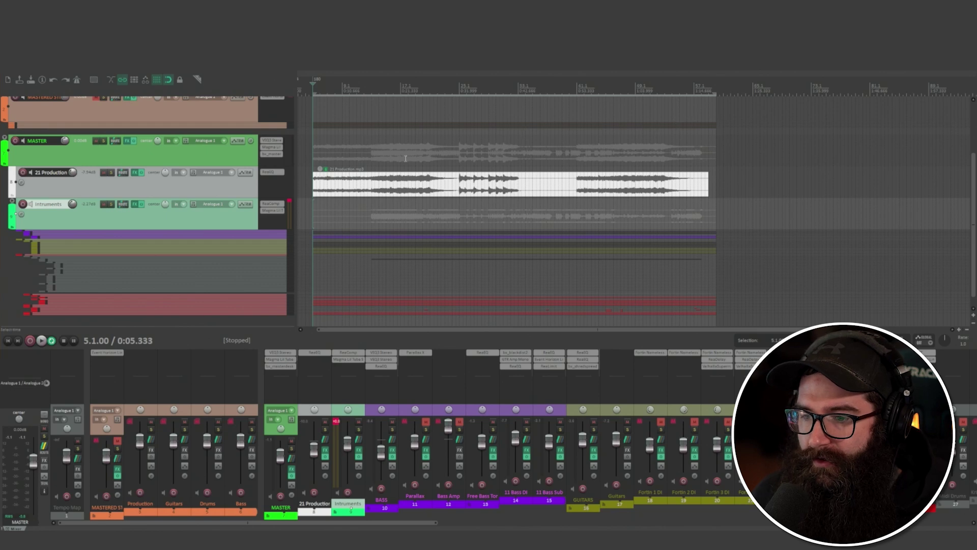
key("space")
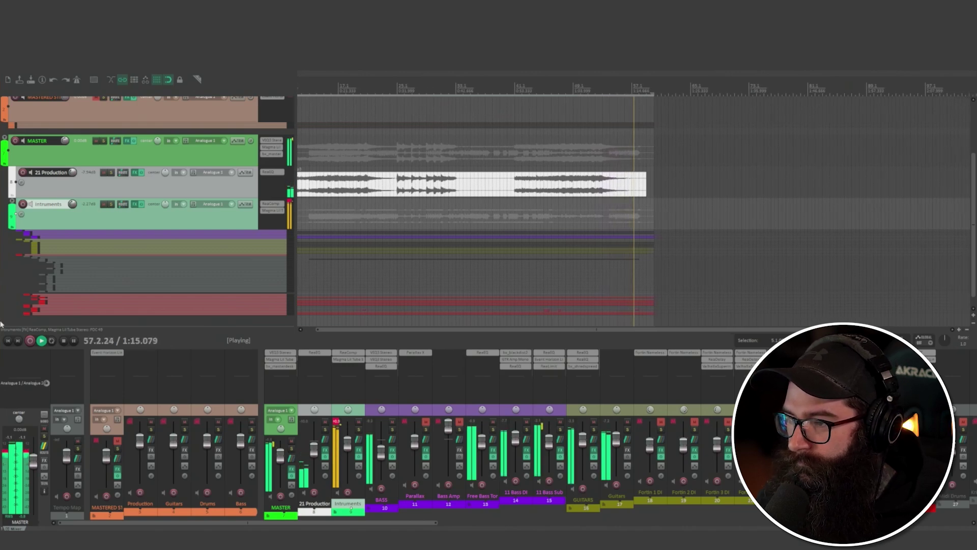
key("space")
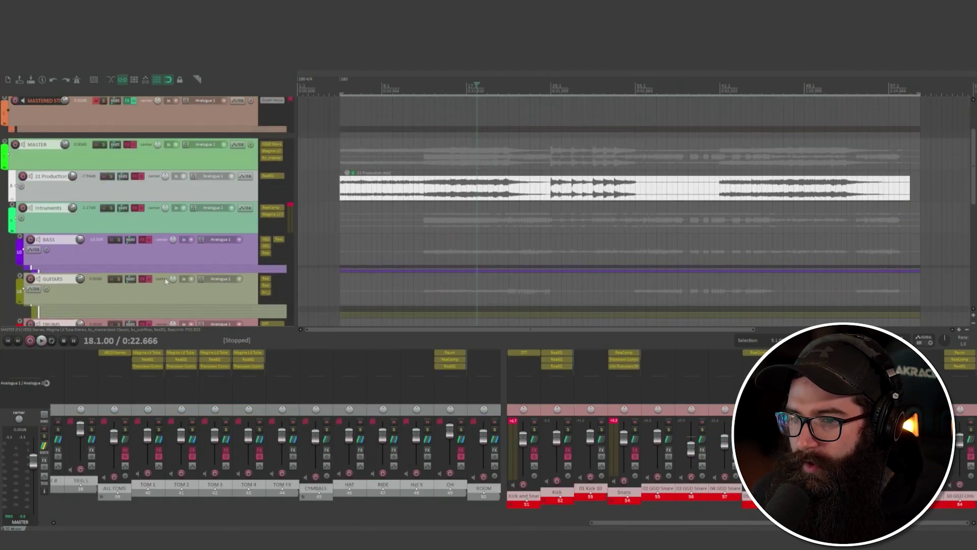
Listen to the mix with effects bypassed from 14.1.00 and mute the 21 Production track.
scroll(341, 183, "up", 2)
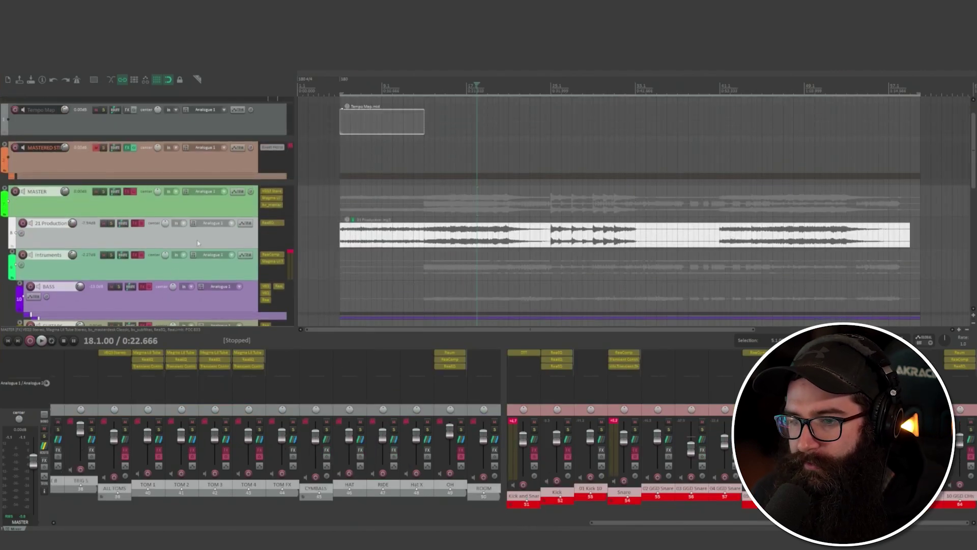
left_click(434, 88)
key("space")
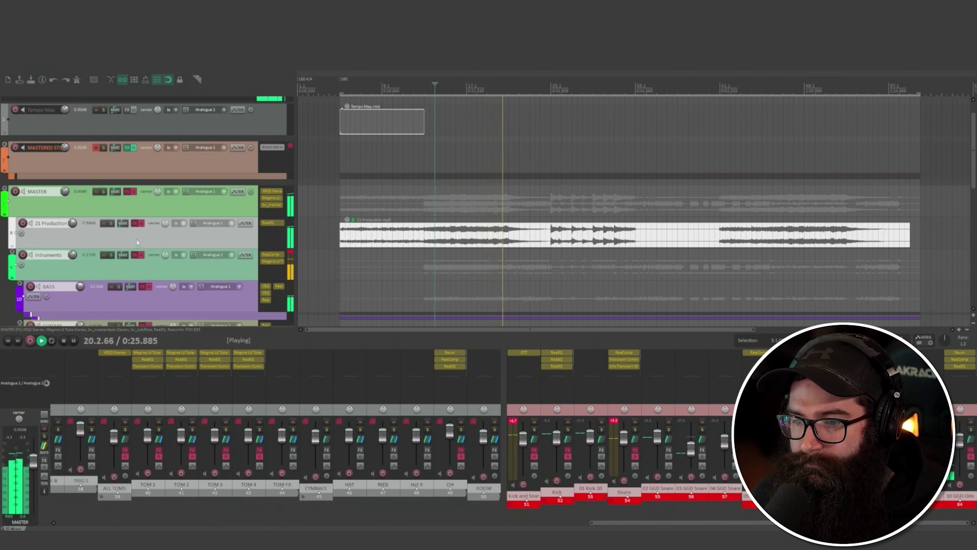
left_click(107, 229)
left_click(104, 223)
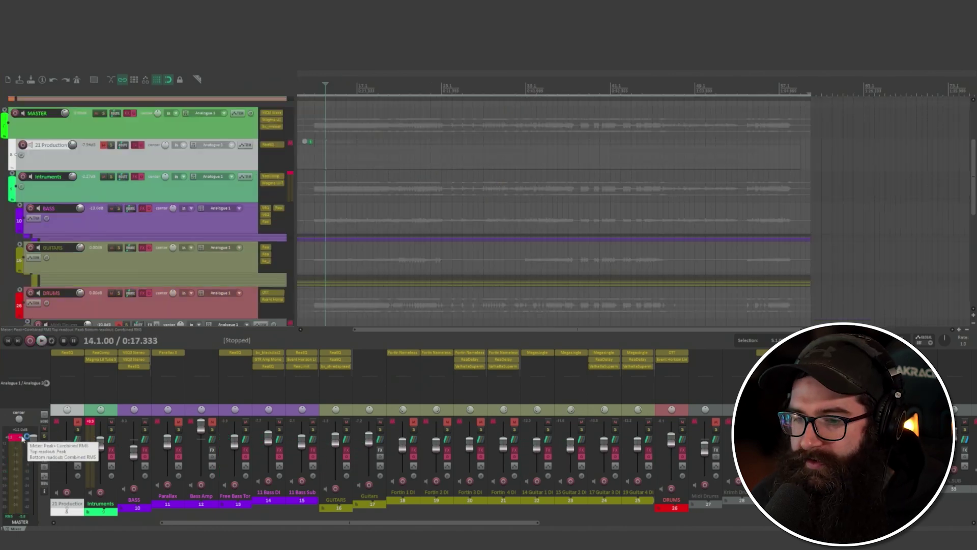
Re-enable the effects on all tracks from the MASTER folder down to 10 GGD OHs.
scroll(127, 307, "down", 5)
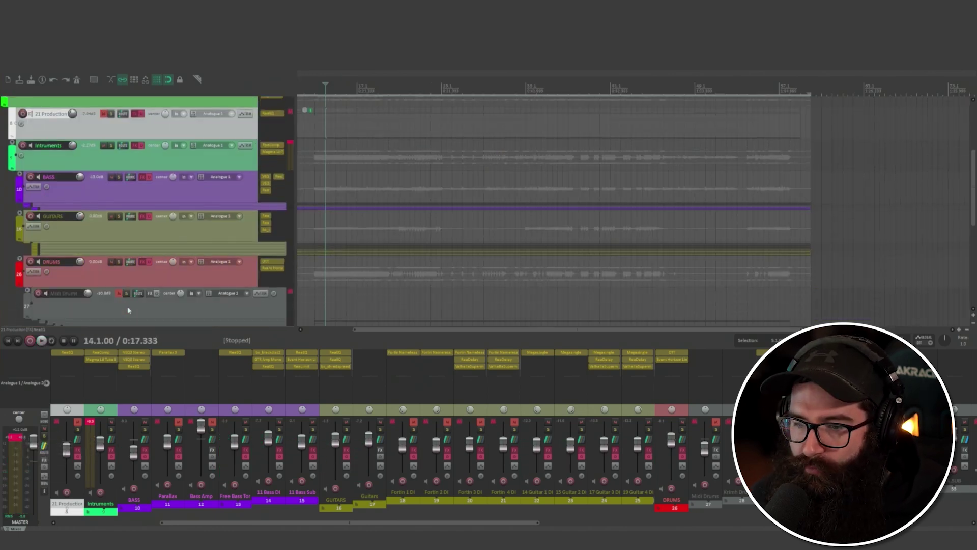
scroll(134, 283, "down", 4)
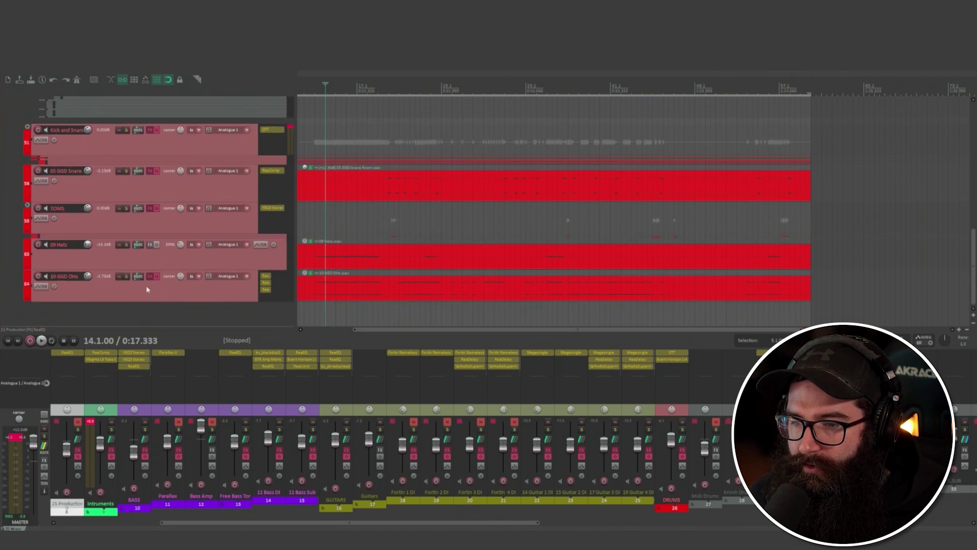
left_click(138, 284)
scroll(148, 286, "up", 5)
scroll(151, 290, "up", 5)
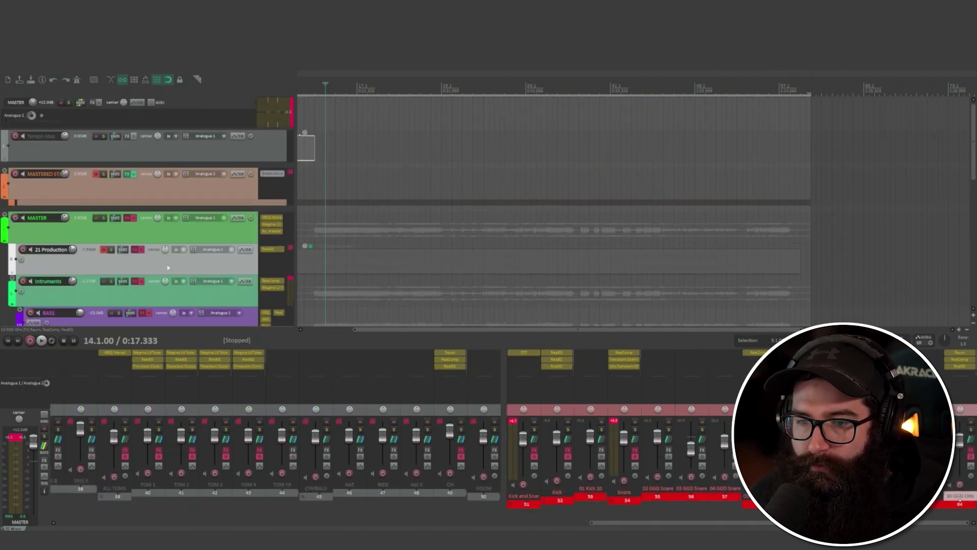
left_click(142, 232)
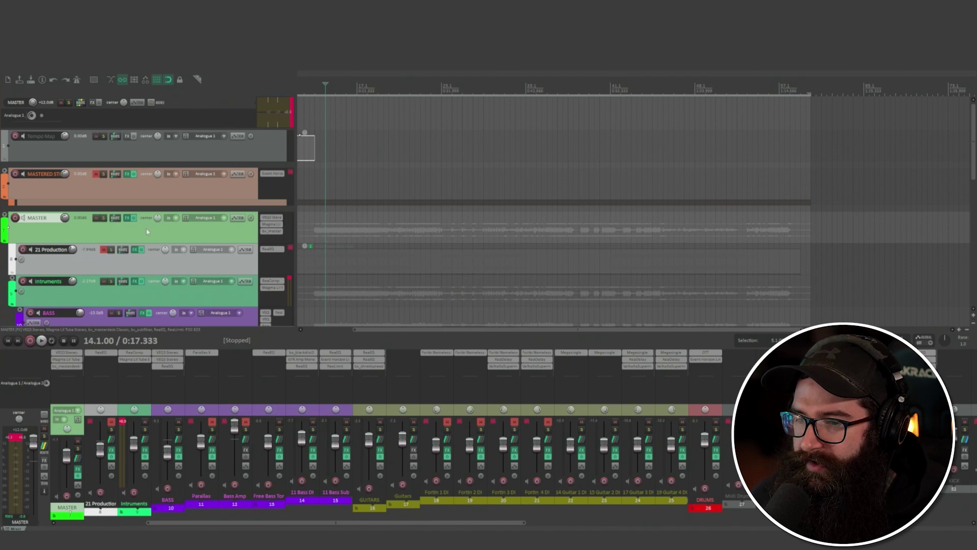
Unmute and solo the 21 Production track, open its ReaEQ and audition the track while watching the EQ curve.
scroll(146, 231, "down", 1)
left_click(150, 238)
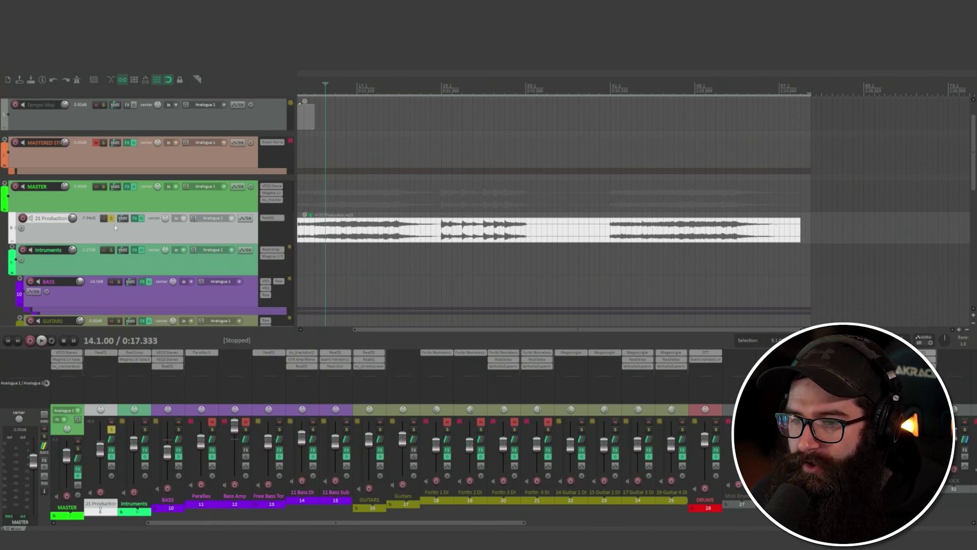
left_click(134, 218)
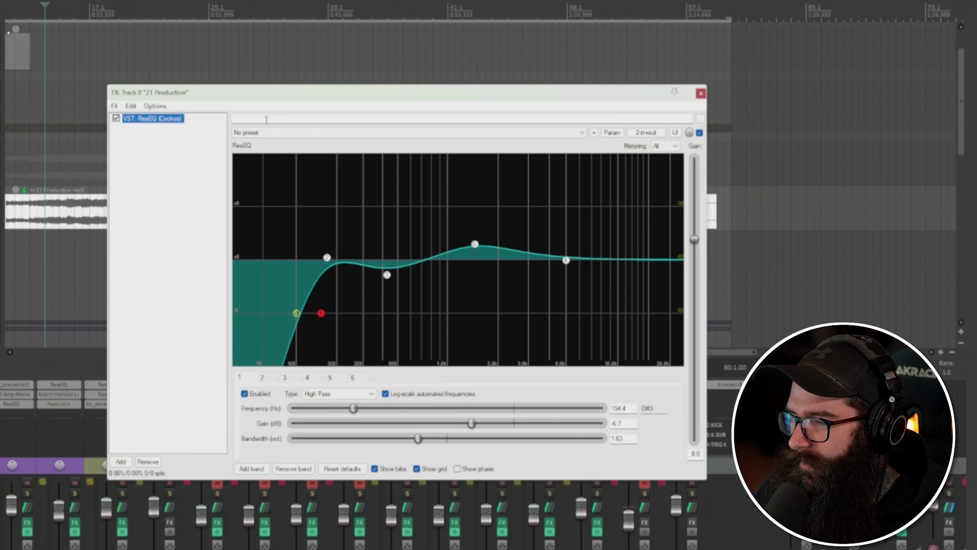
key("space")
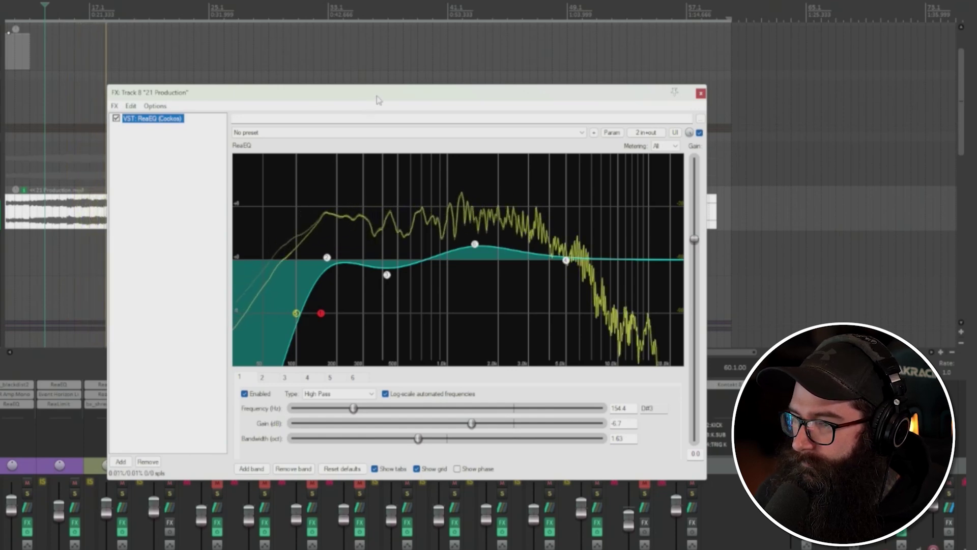
mouse_move(376, 96)
left_mouse_down()
mouse_move(530, 74)
mouse_move(388, 88)
left_mouse_up()
key("space")
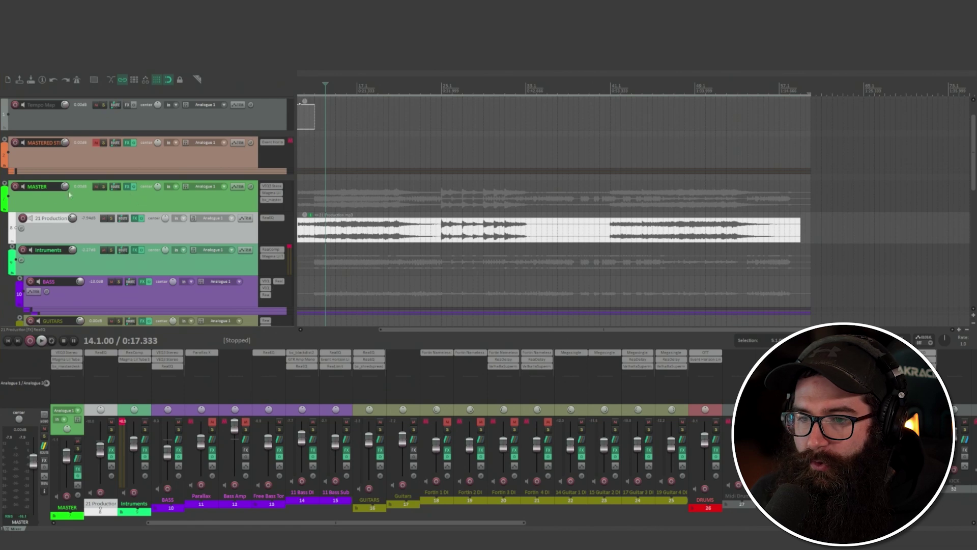
Open the MASTER folder's effects chain and inspect its VEQ3 Stereo and Magma Lil Tube Stereo plugins.
left_click(127, 188)
left_click(127, 188)
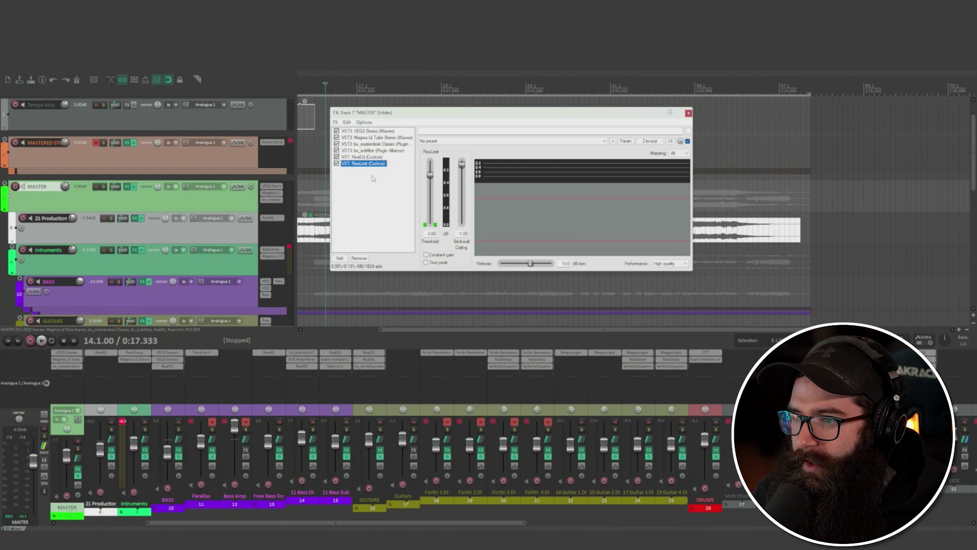
left_click(377, 132)
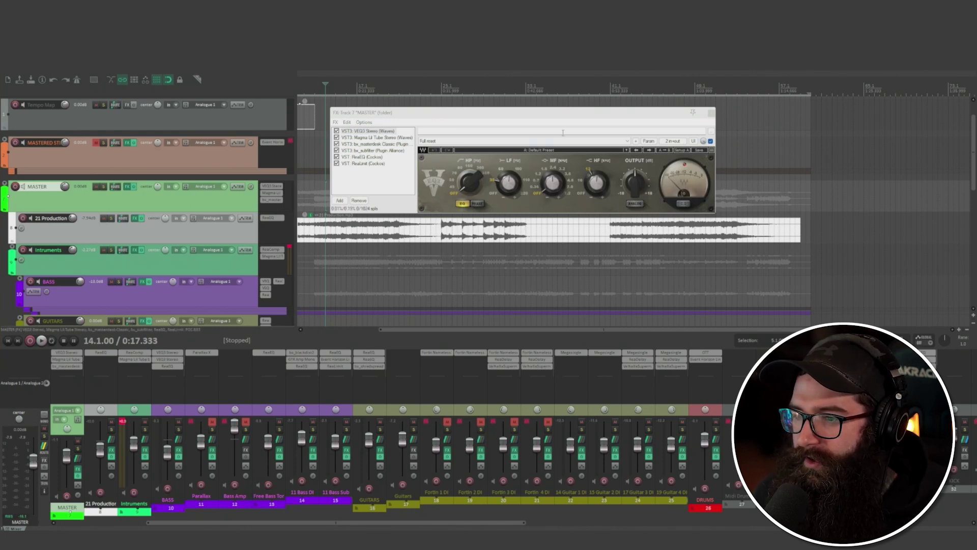
left_click_drag(544, 112, 536, 138)
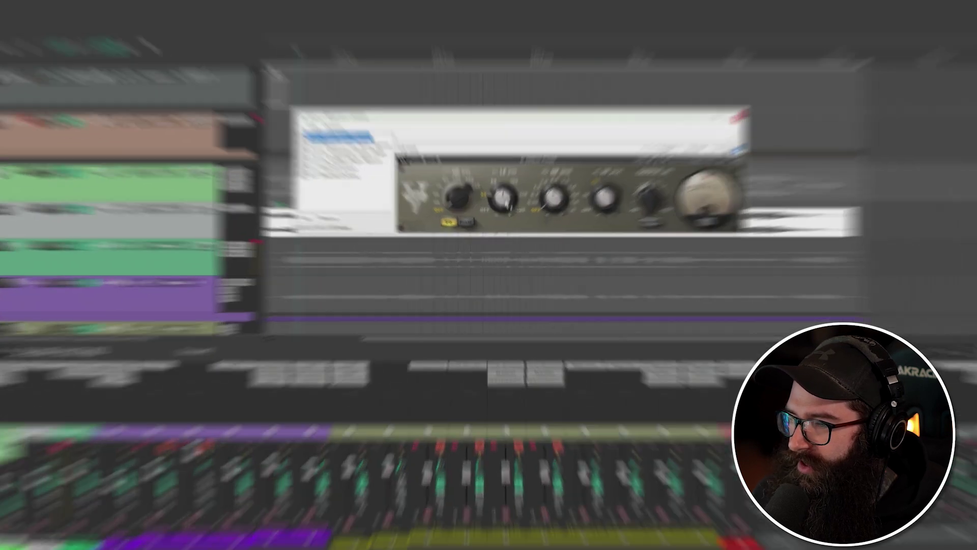
left_click_drag(502, 209, 501, 208)
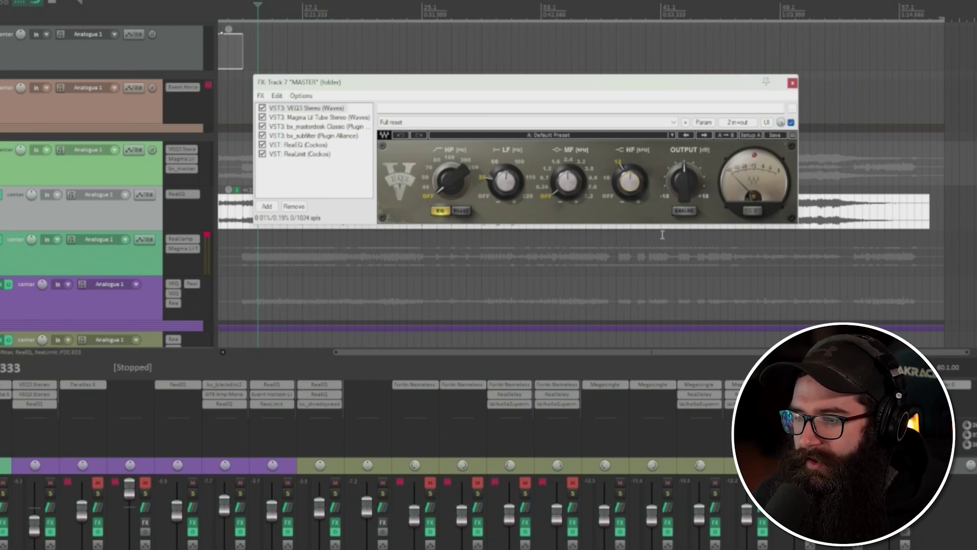
left_click(317, 118)
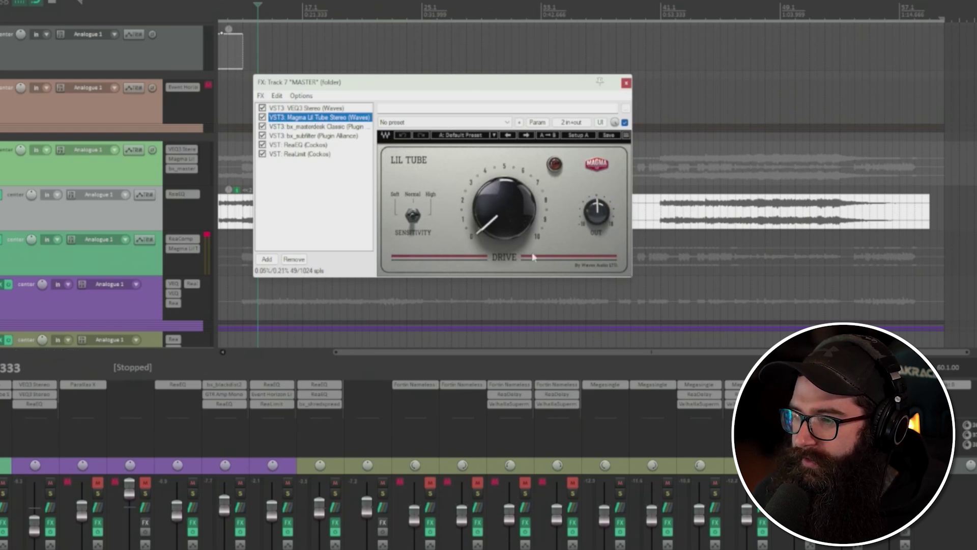
Bypass the Magma Lil Tube Stereo, bx_masterdesk Classic, bx_subfilter and ReaEQ plugins in the MASTER folder's effects chain.
left_click(509, 227)
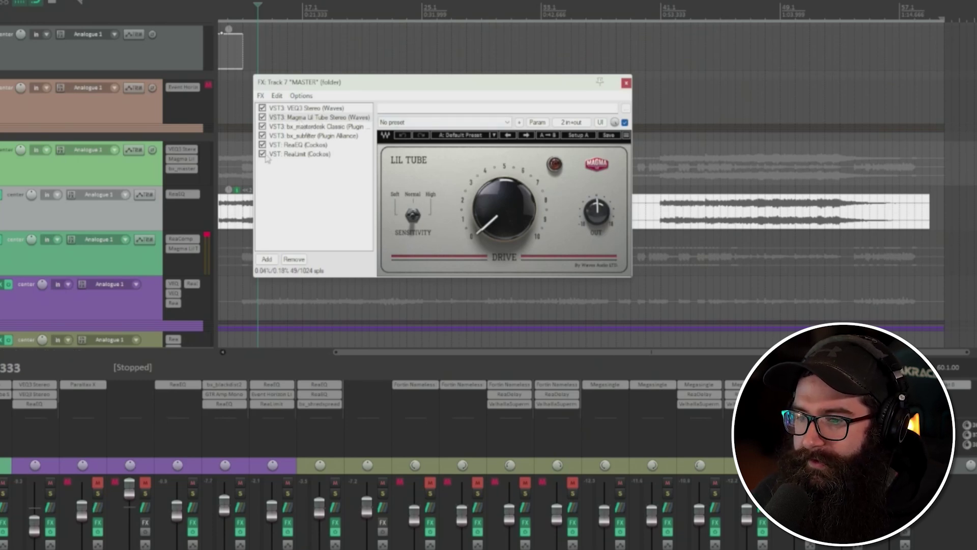
left_click(262, 145)
left_click(263, 136)
left_click(262, 126)
left_click(262, 118)
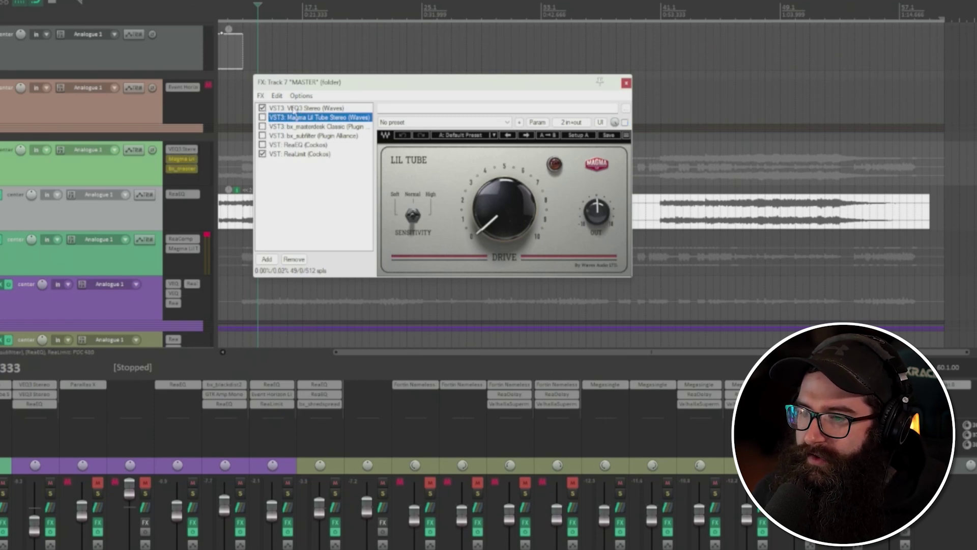
Move the MASTER effects window aside and compare the mix with VEQ3 Stereo bypassed and re-enabled.
left_click_drag(400, 90, 561, 99)
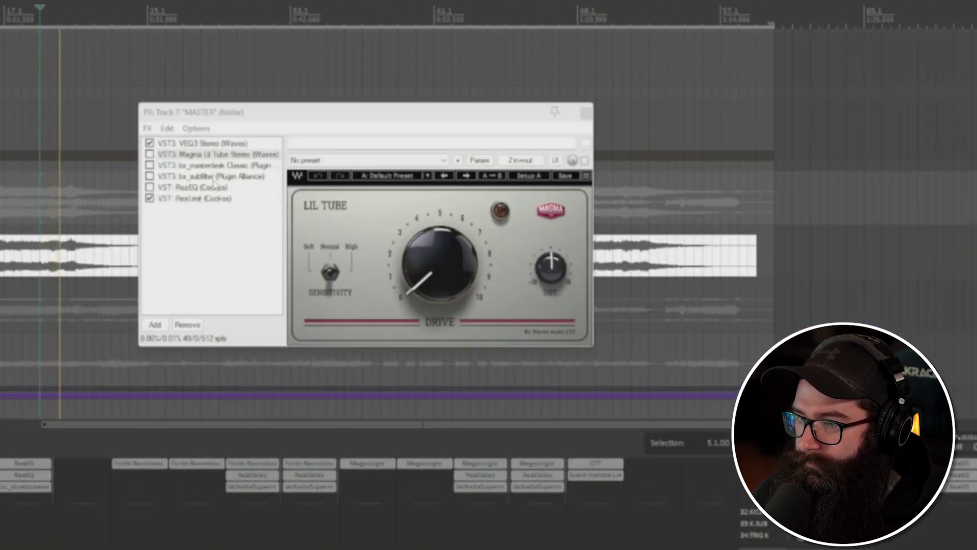
left_click(150, 153)
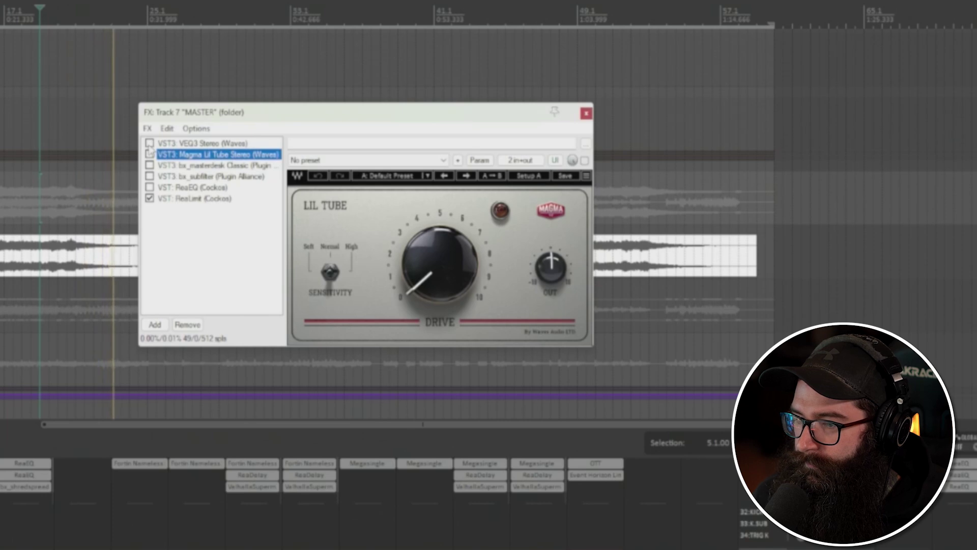
left_click(149, 146)
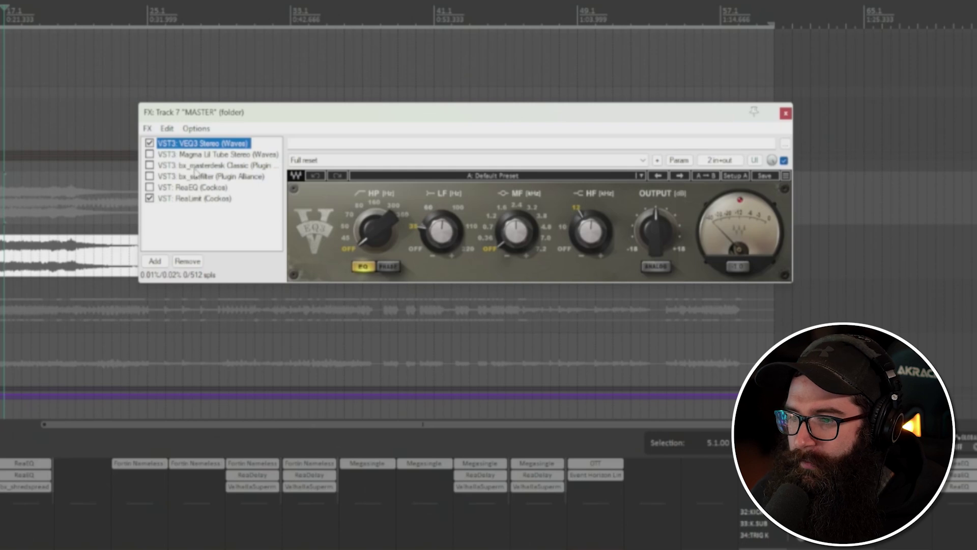
Inspect Magma Lil Tube Stereo's drive and sensitivity controls, and re-enable the plugin during playback.
left_click(164, 154)
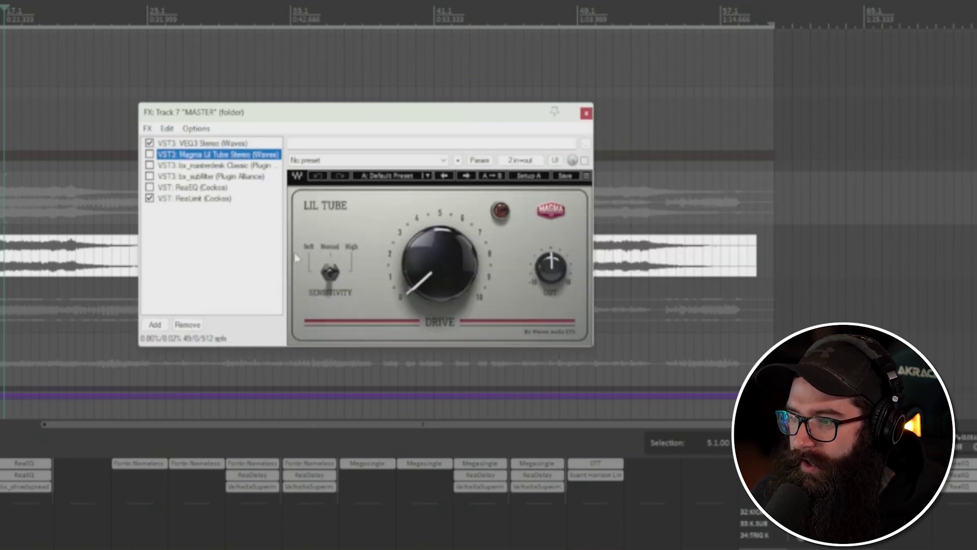
left_click(441, 282)
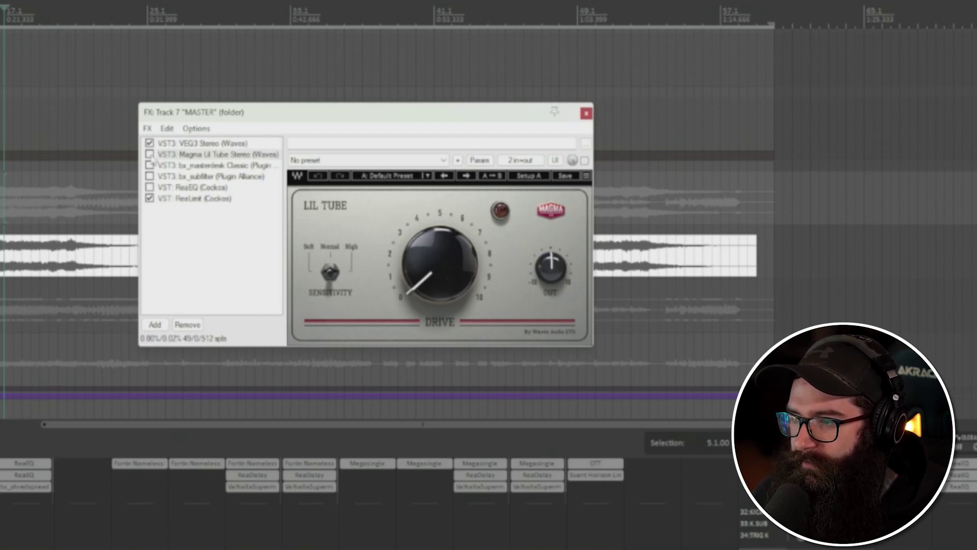
key("space")
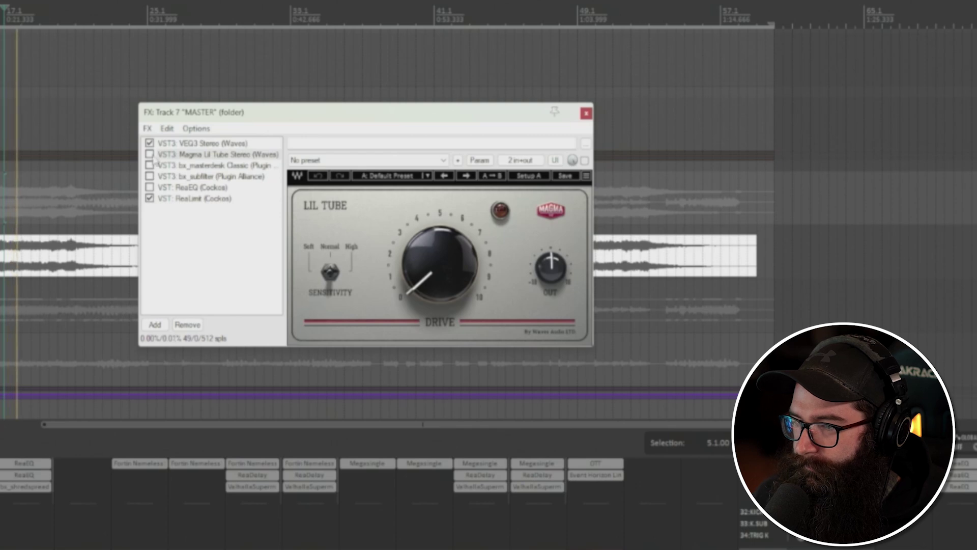
left_click(150, 155)
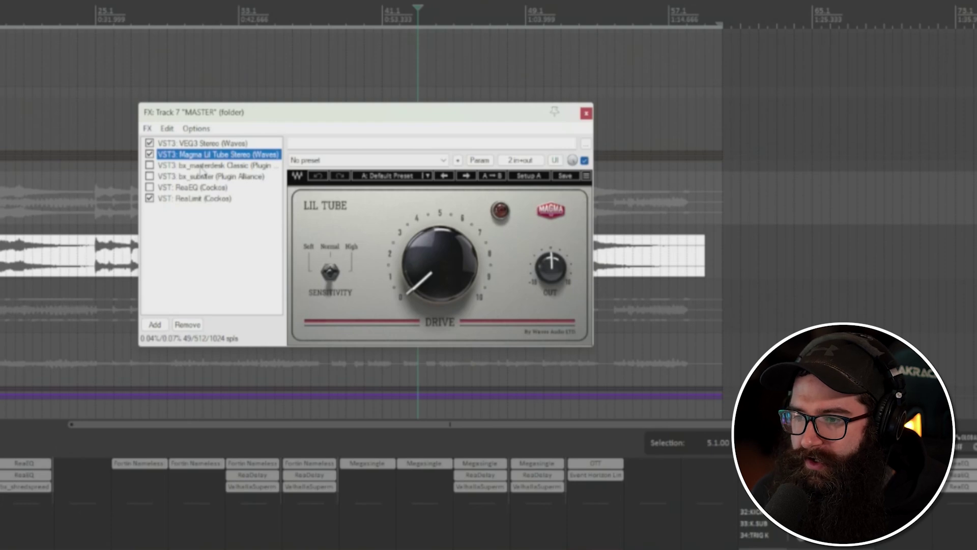
Inspect bx_masterdesk Classic, then switch it on, off and on again during playback, leaving it enabled.
left_click(201, 166)
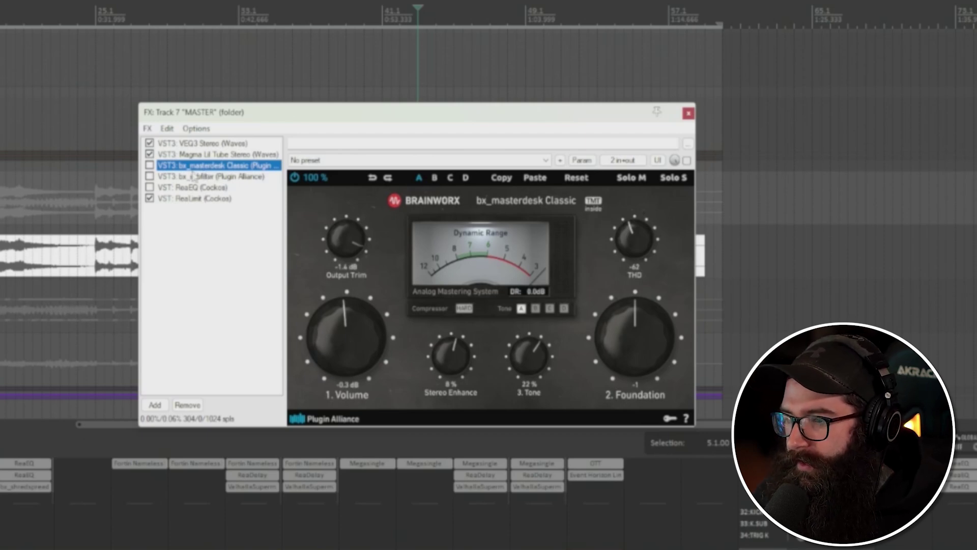
left_click(350, 243)
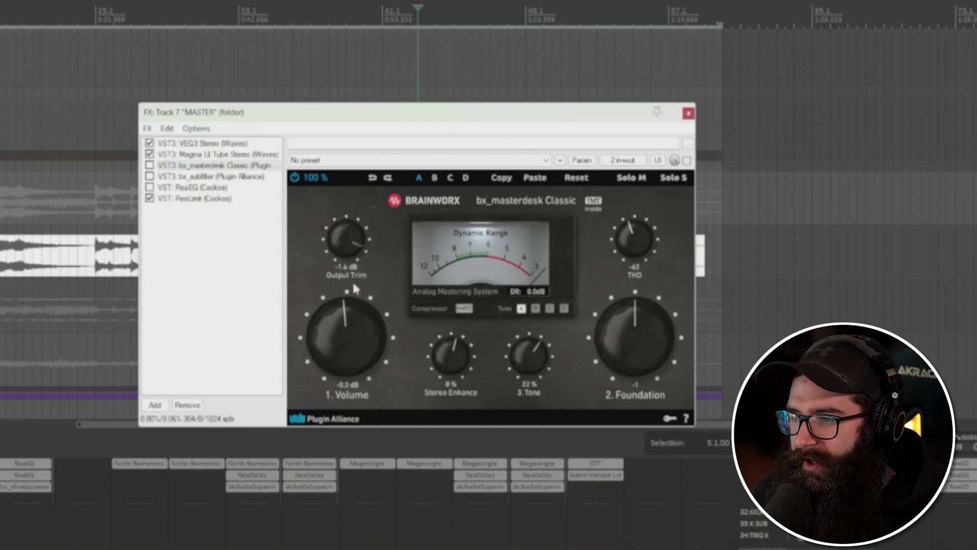
left_click(320, 77)
key("space")
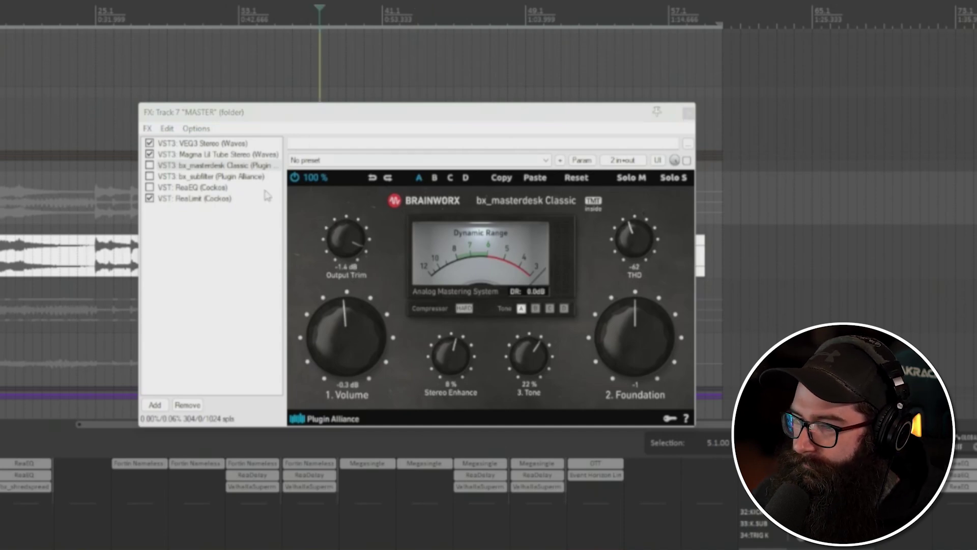
left_click(149, 165)
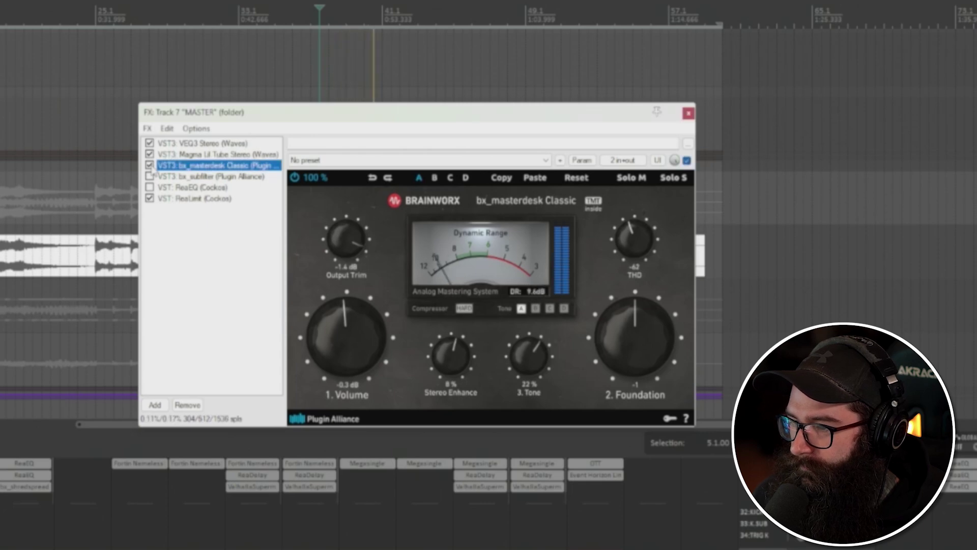
left_click(150, 166)
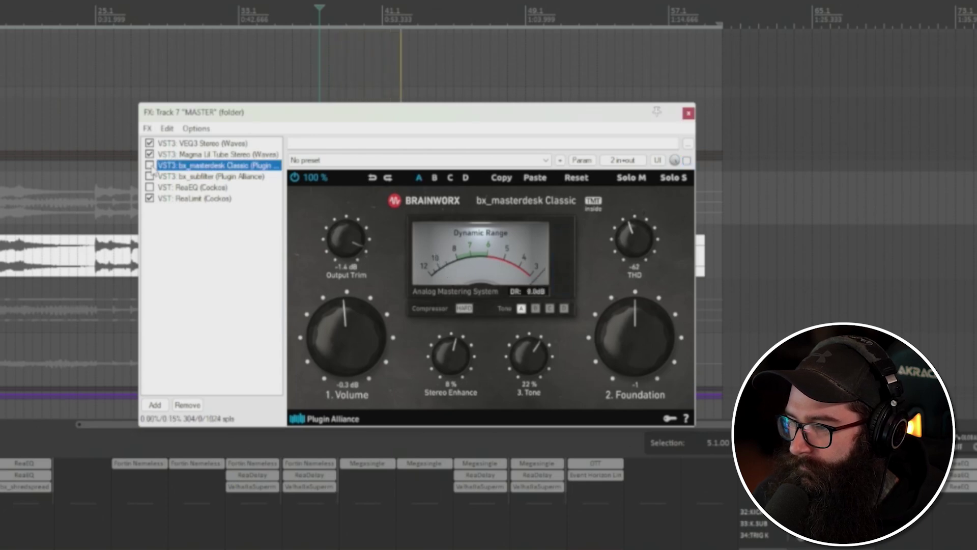
left_click(150, 166)
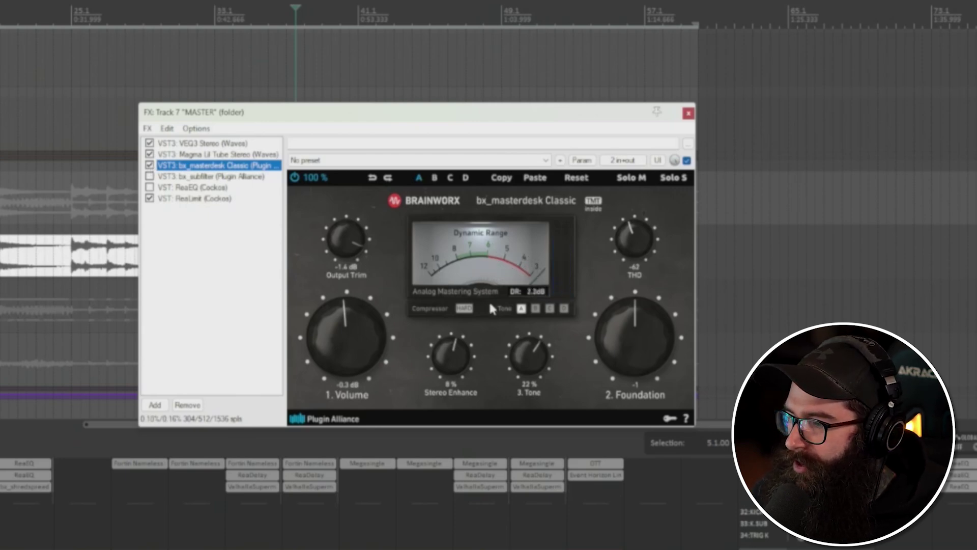
Inspect bx_subfilter's Resonance switch and re-enable the plugin while playing the mix.
left_click(199, 177)
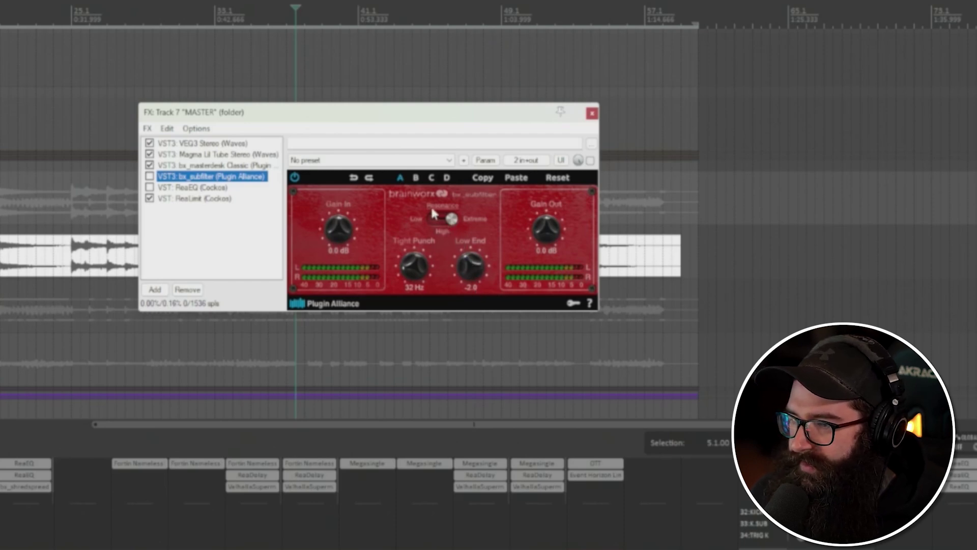
left_click_drag(451, 219, 395, 215)
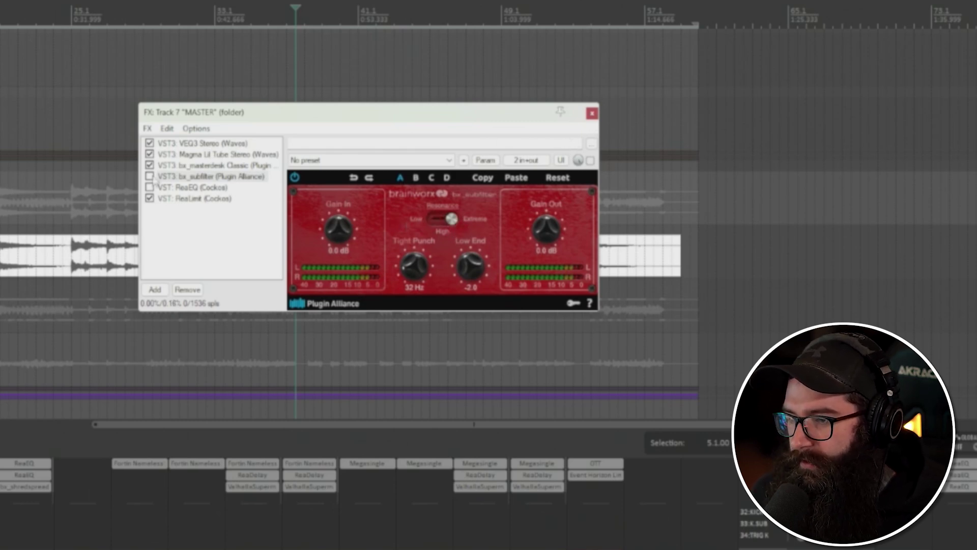
left_click(181, 176)
key("space")
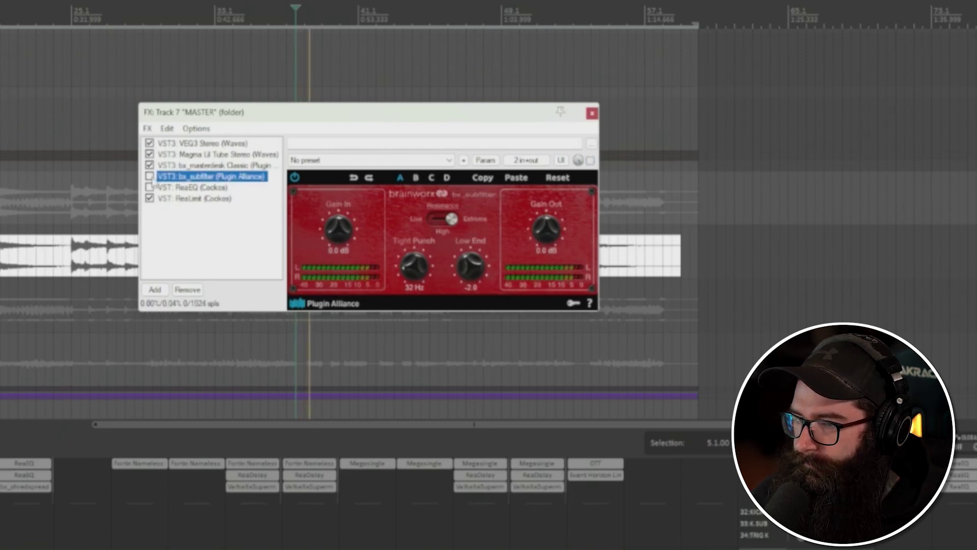
left_click(150, 176)
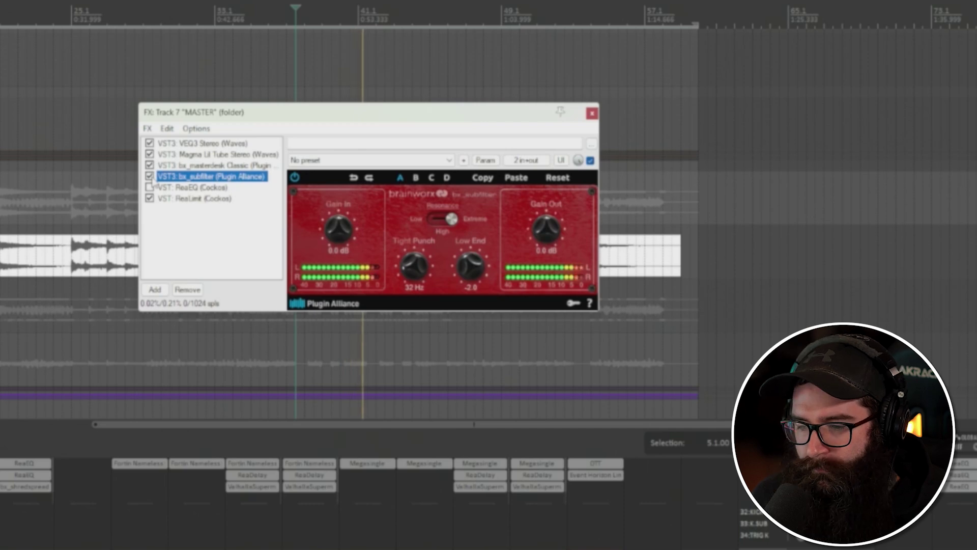
key("space")
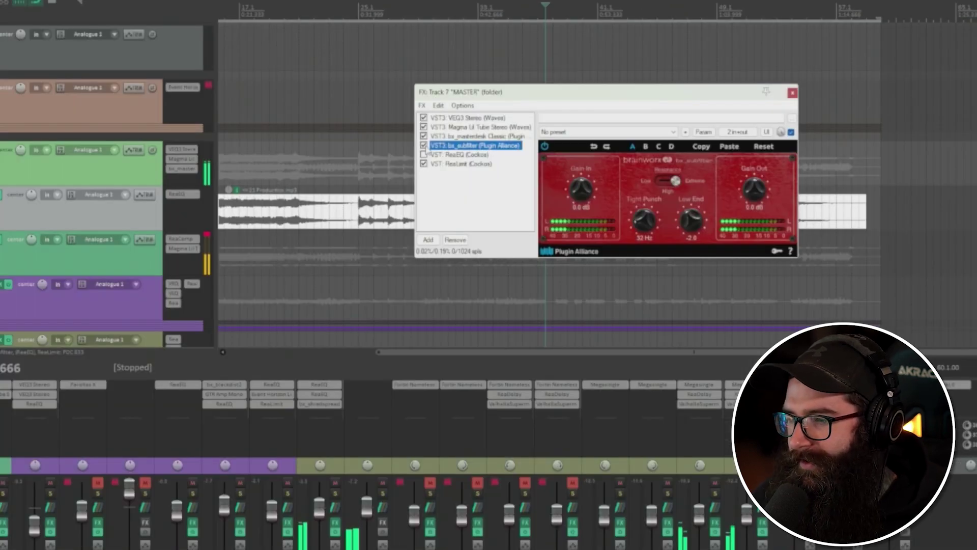
Clear the timeline of the effects window and play from 35.1.00, comparing the mix with bx_subfilter bypassed and enabled.
left_click_drag(622, 99, 806, 227)
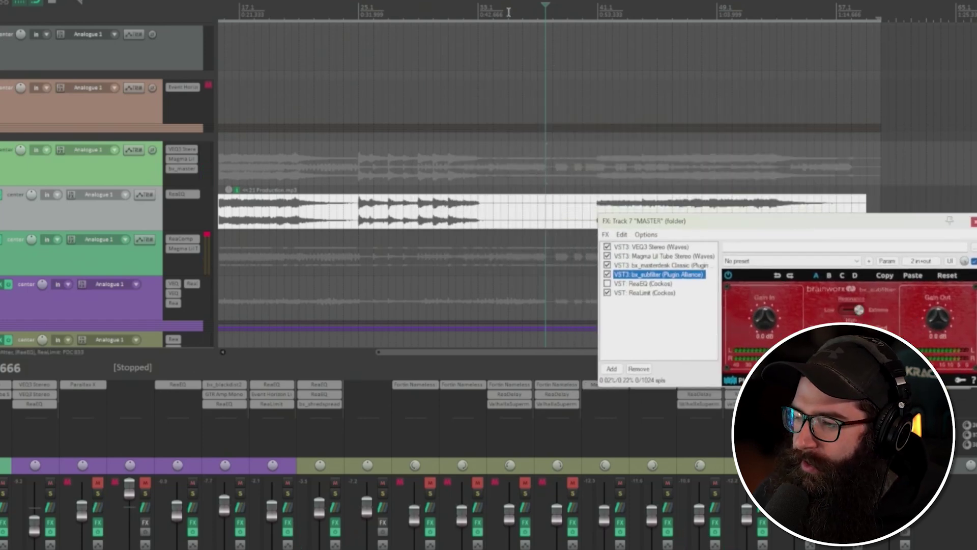
left_click_drag(768, 228, 705, 199)
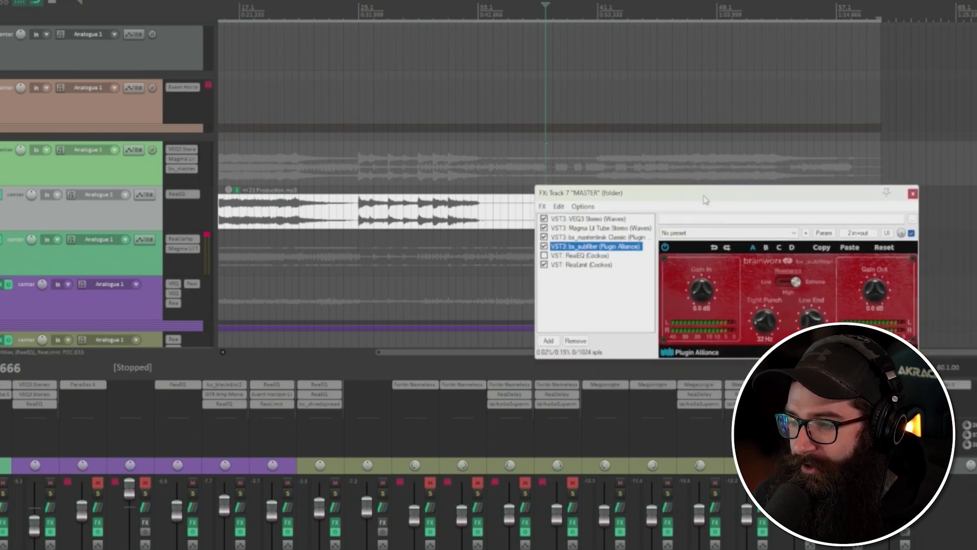
left_click(510, 8)
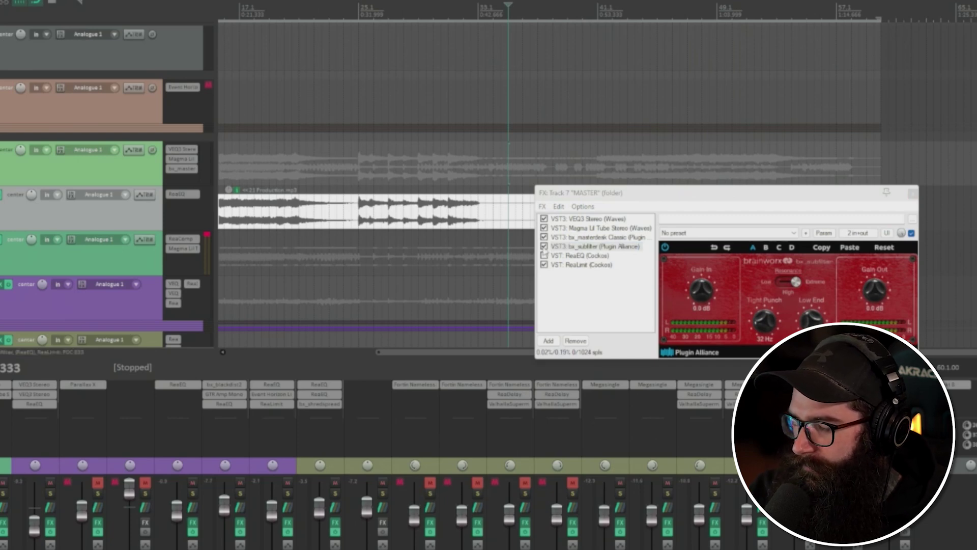
left_click(545, 246)
key("space")
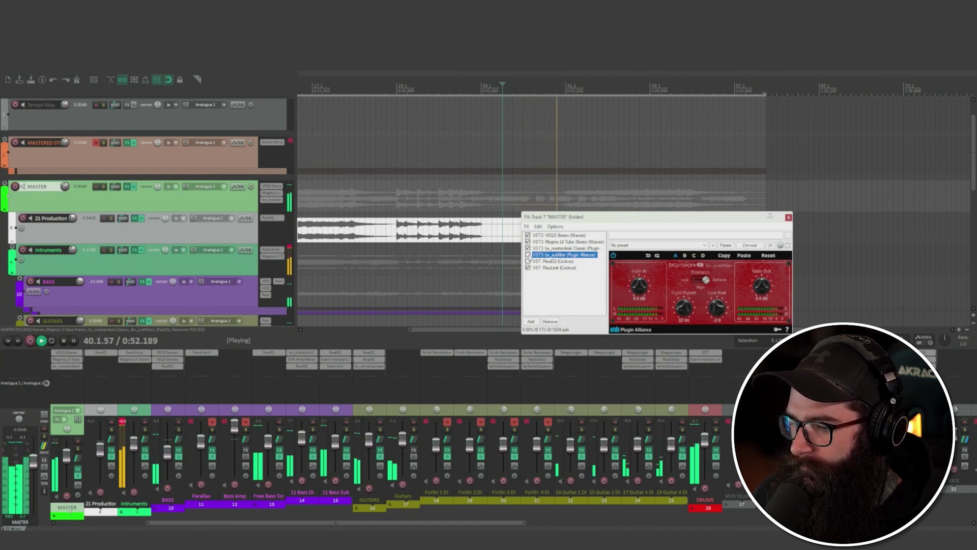
left_click(529, 255)
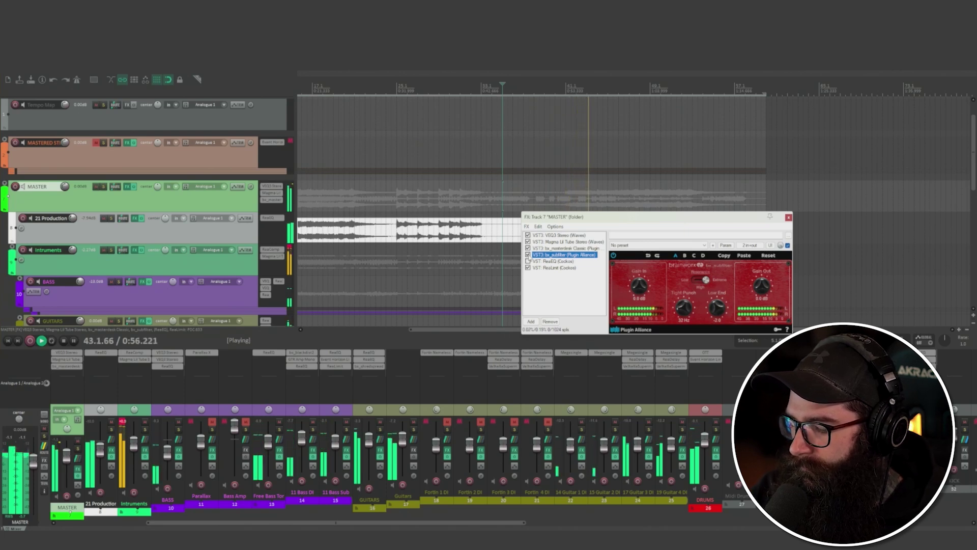
key("space")
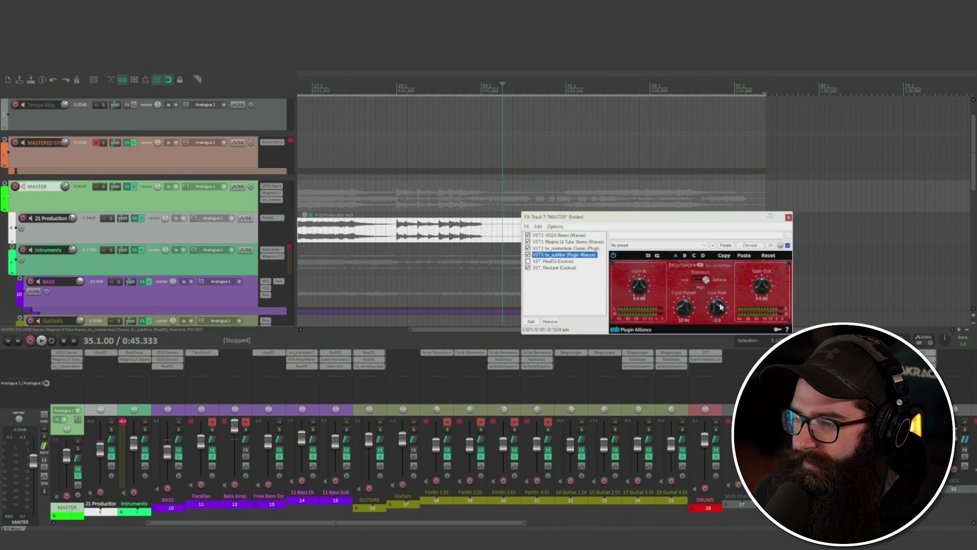
Inspect the high-pass band and the narrow band 3 cut in the MASTER folder's ReaEQ, and re-enable the plugin.
left_click(552, 261)
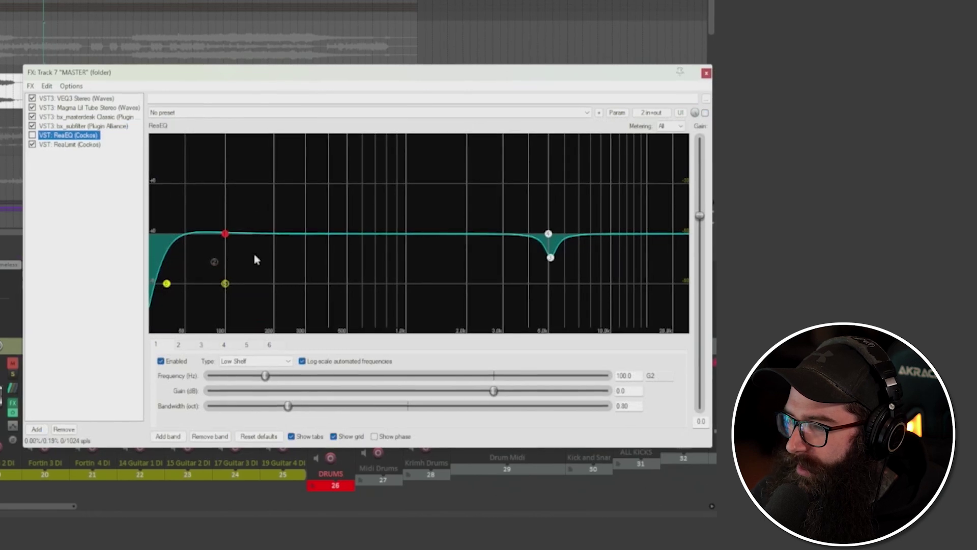
mouse_move(164, 287)
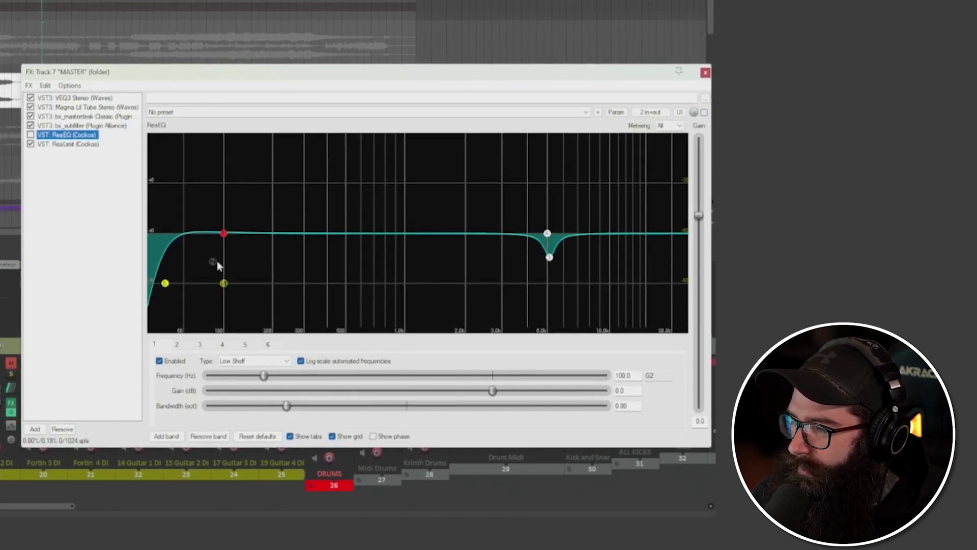
left_click(165, 283)
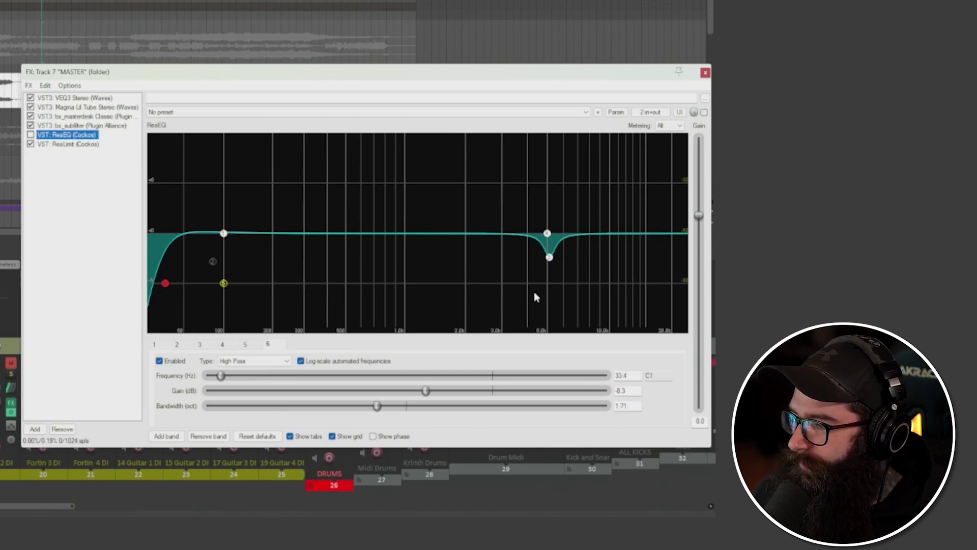
left_click(549, 258)
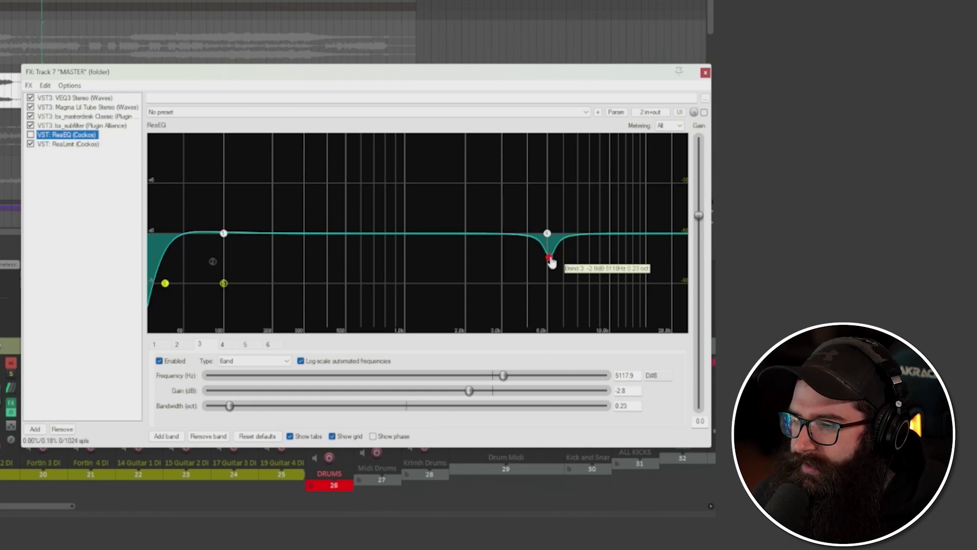
left_click(30, 136)
Inspect ReaLimit, then play from 35.1.00 and compare the mix with all MASTER folder effects bypassed and enabled, leaving them enabled.
left_click(69, 146)
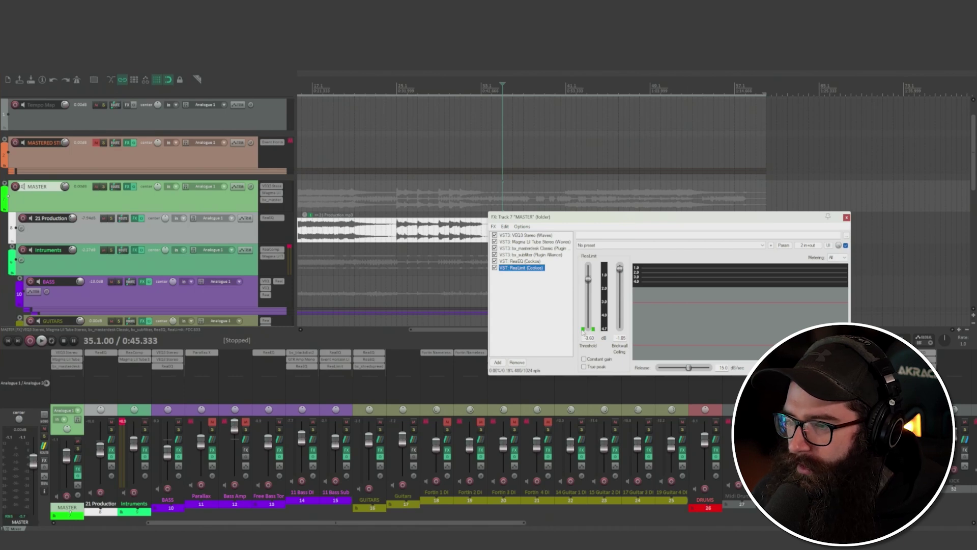
key("space")
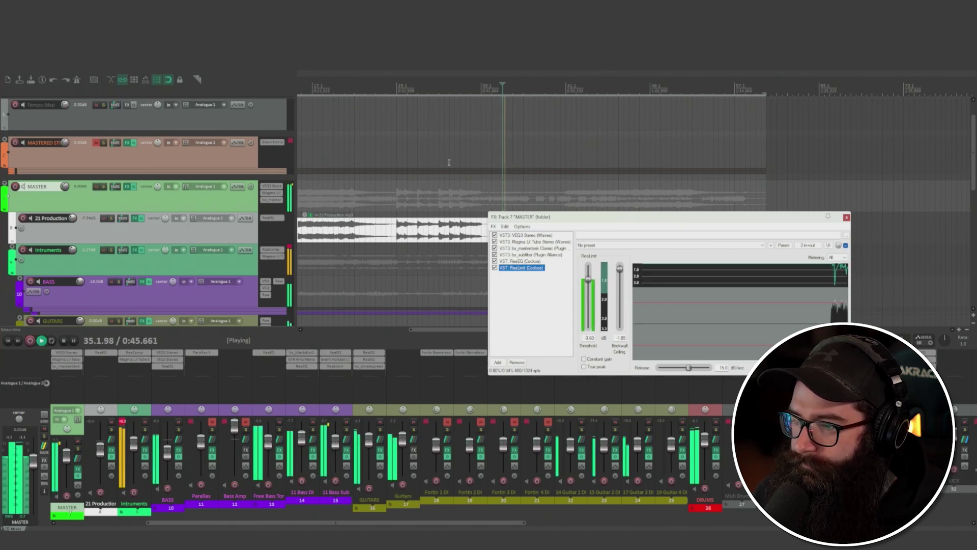
left_click(130, 187)
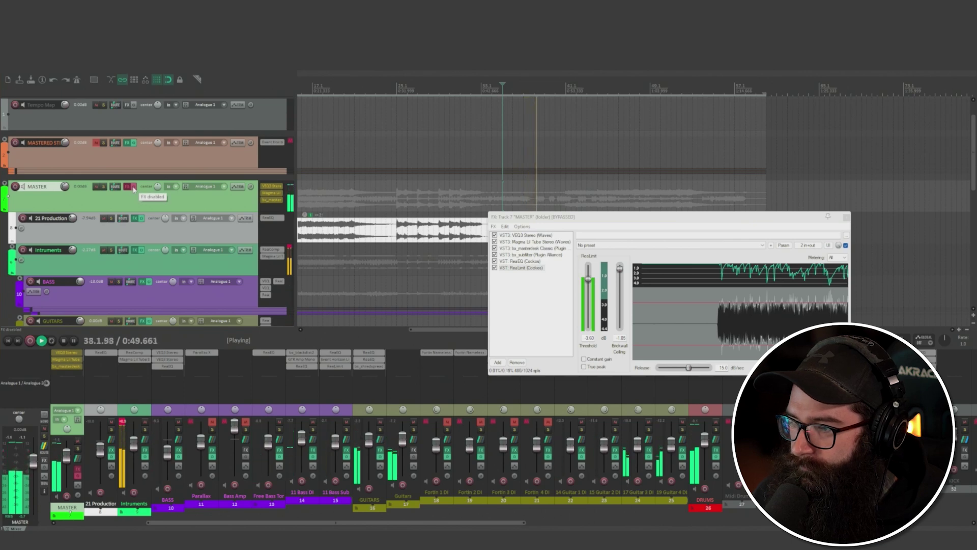
left_click(130, 187)
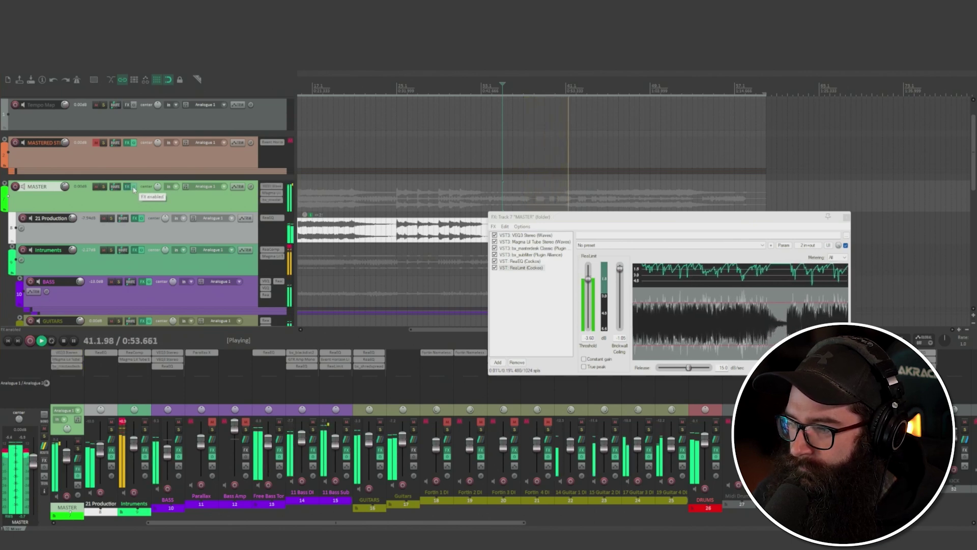
left_click(132, 189)
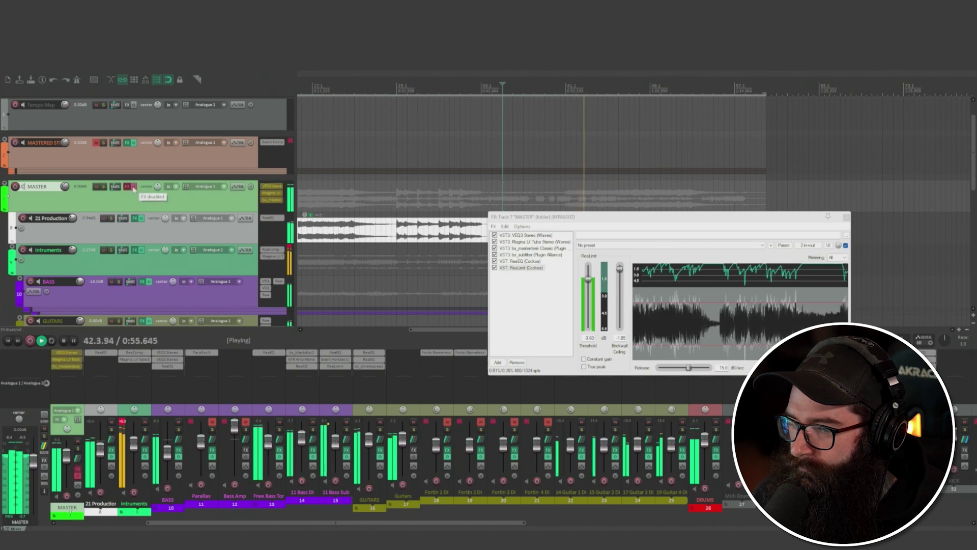
left_click(134, 189)
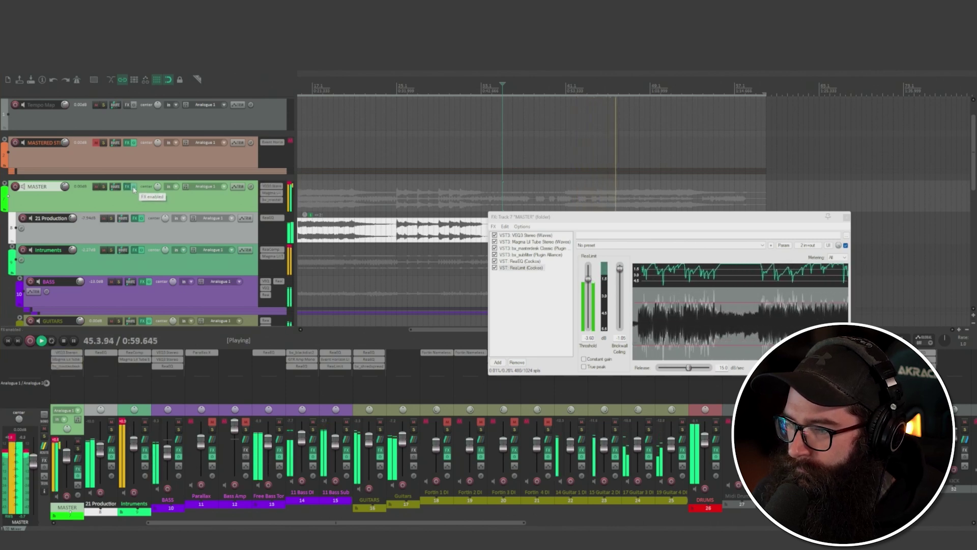
key("space")
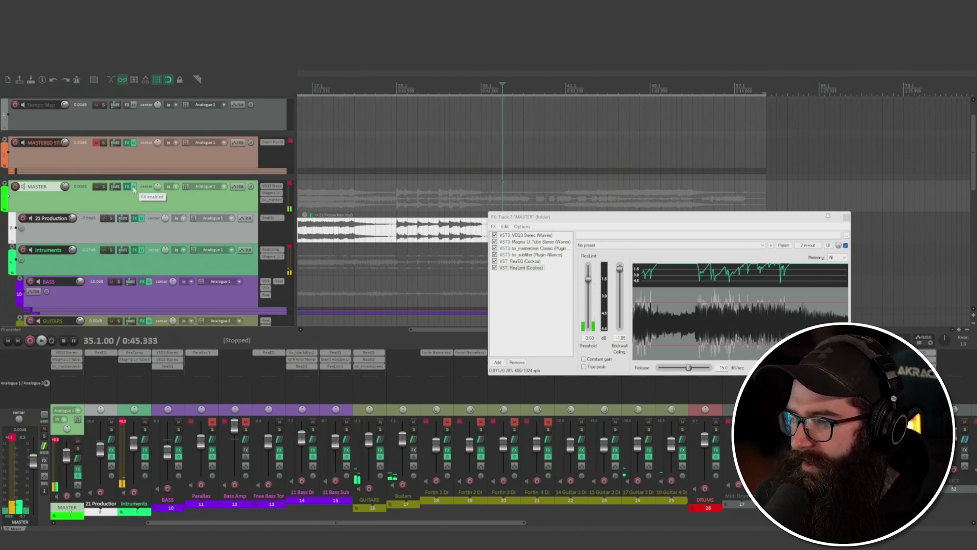
Review bx_masterdesk Classic, bx_subfilter and Magma Lil Tube on the MASTER folder once more, and close its effects window.
left_click(532, 248)
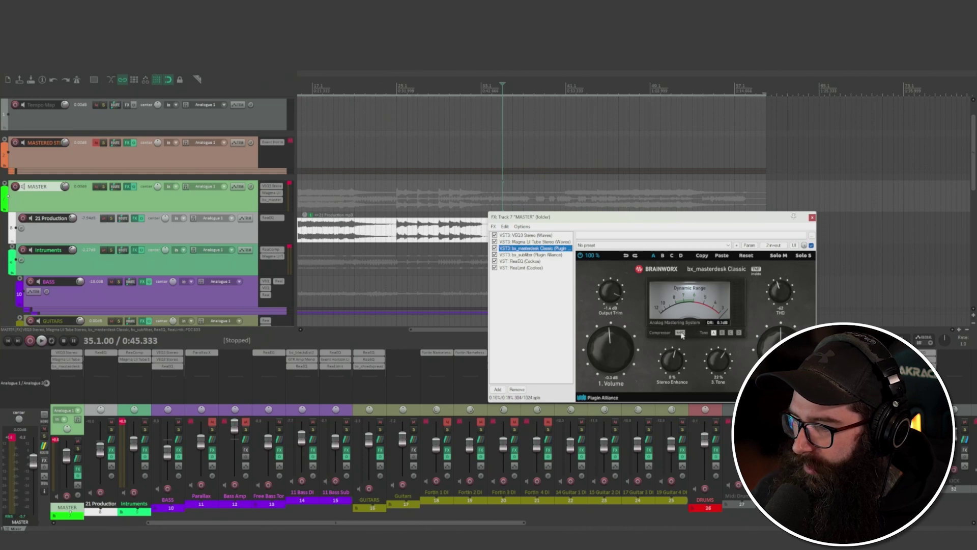
left_click(528, 255)
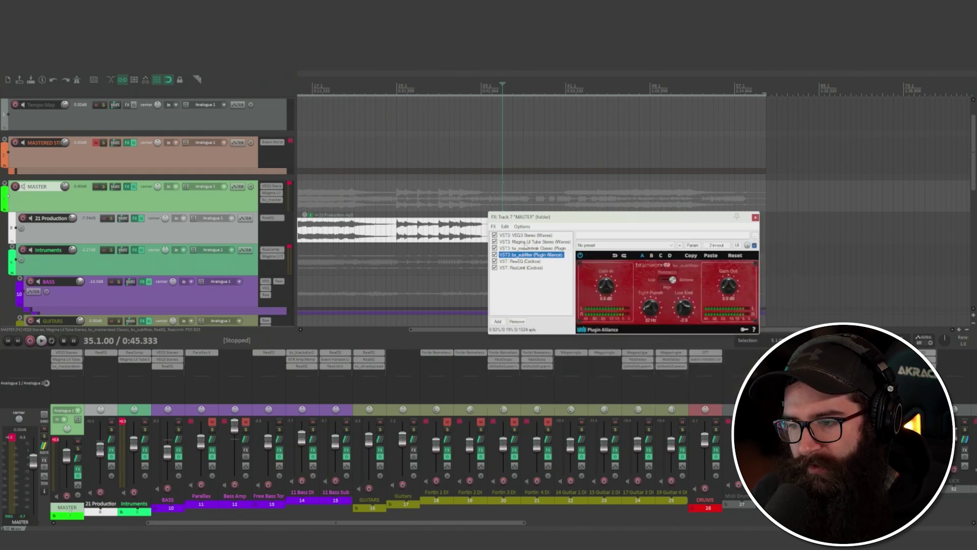
left_click(530, 242)
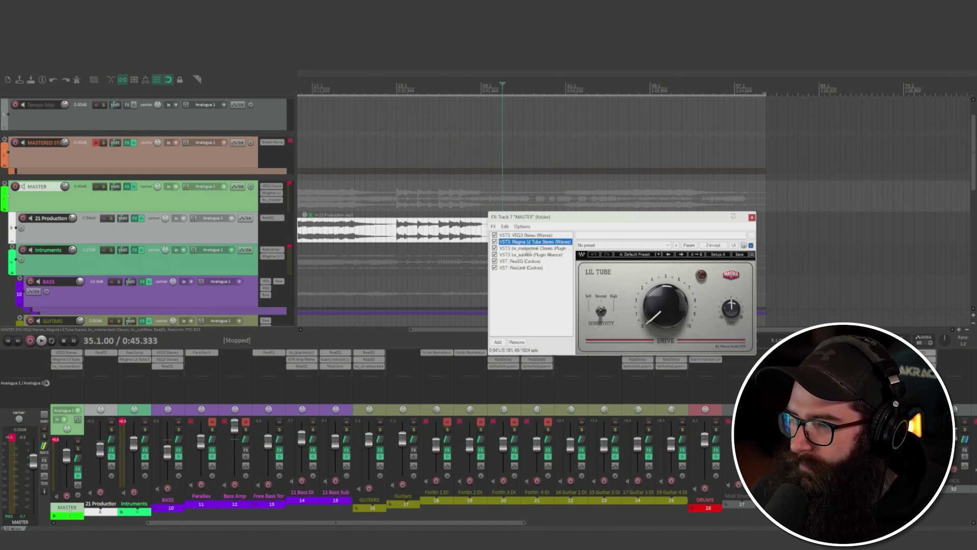
left_click(529, 248)
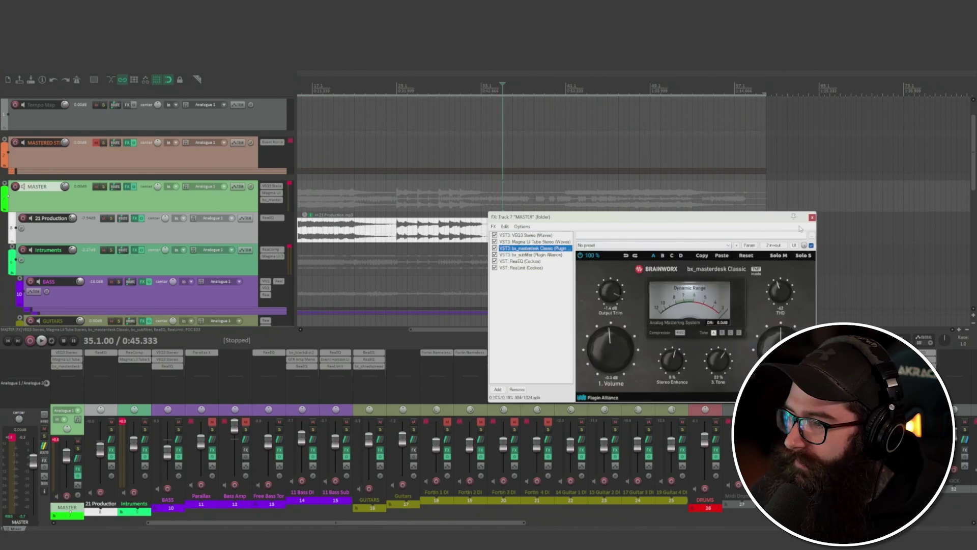
left_click(812, 218)
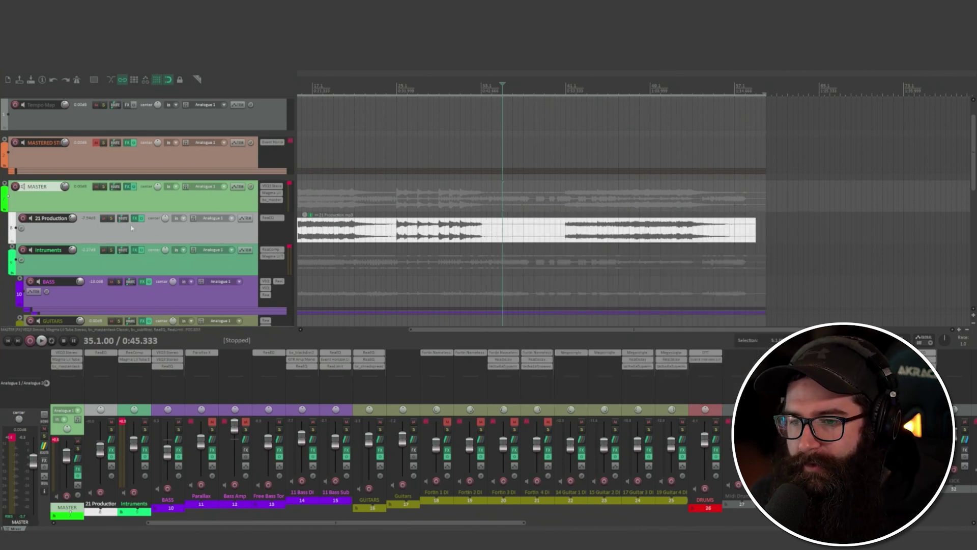
Look over the folder structure under MASTER, highlighting the Intruments, BASS, GUITARS, DRUMS and Midi Drums tracks in turn.
scroll(132, 234, "down", 1)
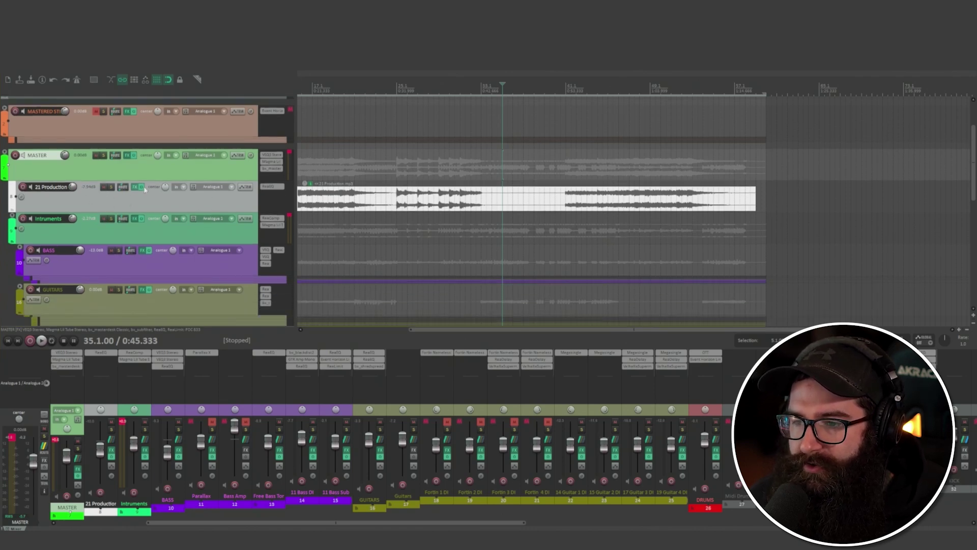
scroll(109, 218, "down", 1)
left_click(86, 221)
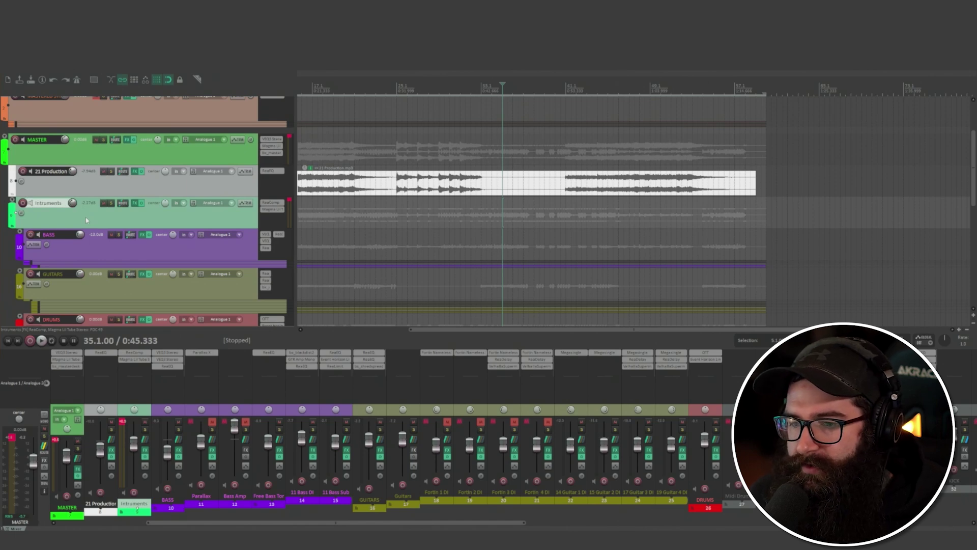
scroll(83, 217, "down", 2)
scroll(91, 185, "down", 1)
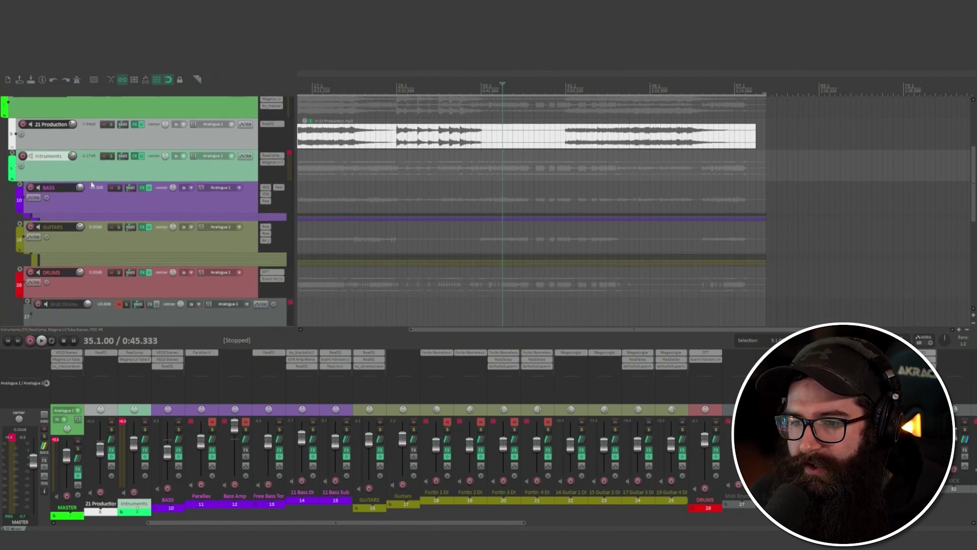
left_click(90, 200)
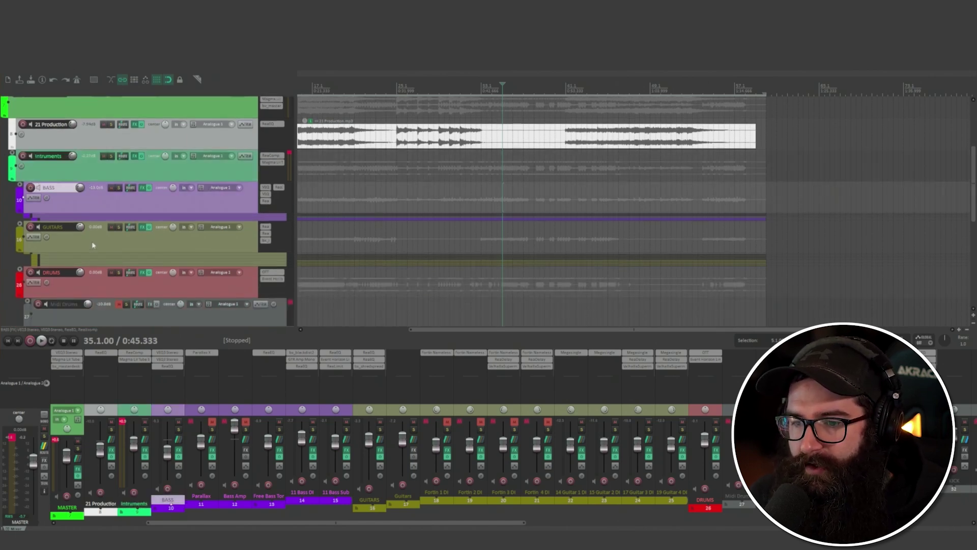
left_click(93, 239)
scroll(92, 240, "down", 3)
left_click(97, 231)
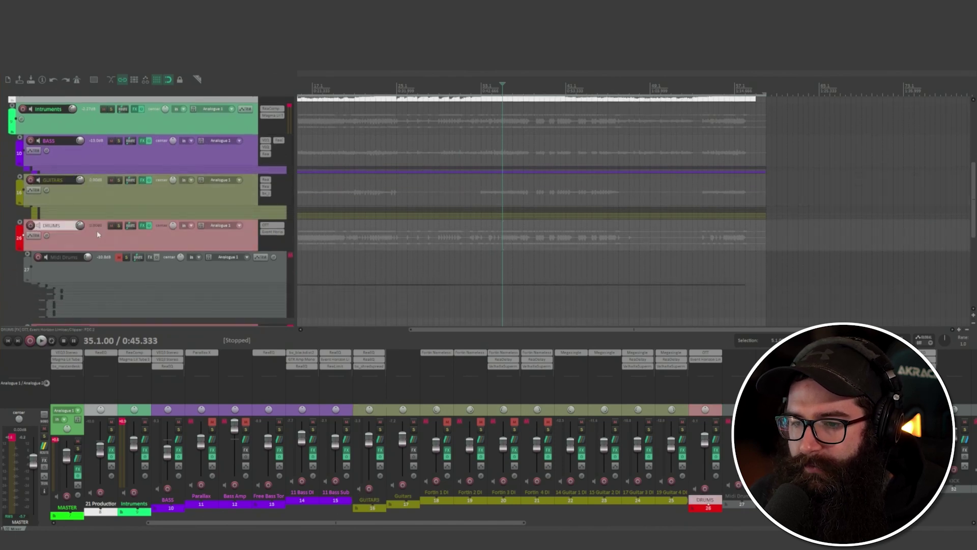
scroll(96, 231, "down", 5)
left_click(75, 217)
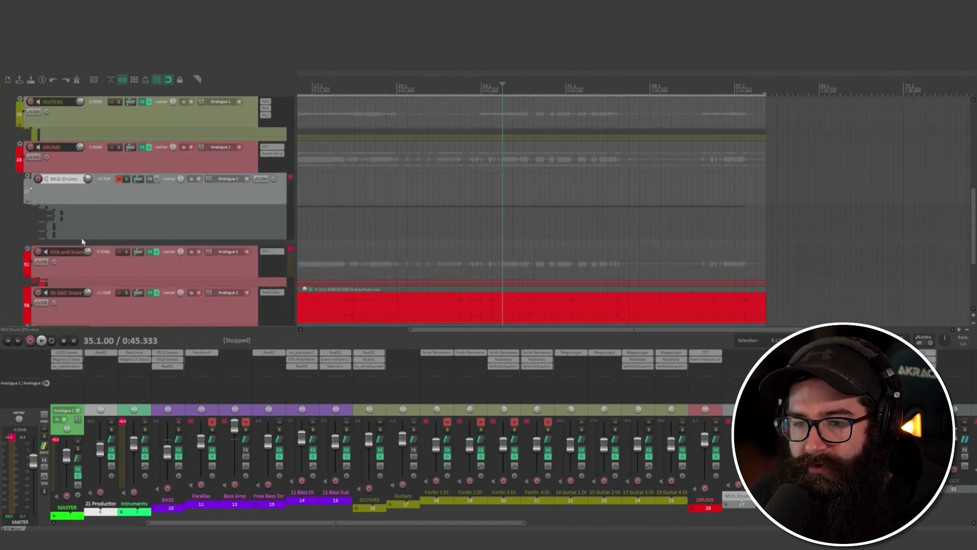
scroll(99, 274, "down", 5)
scroll(98, 274, "up", 7)
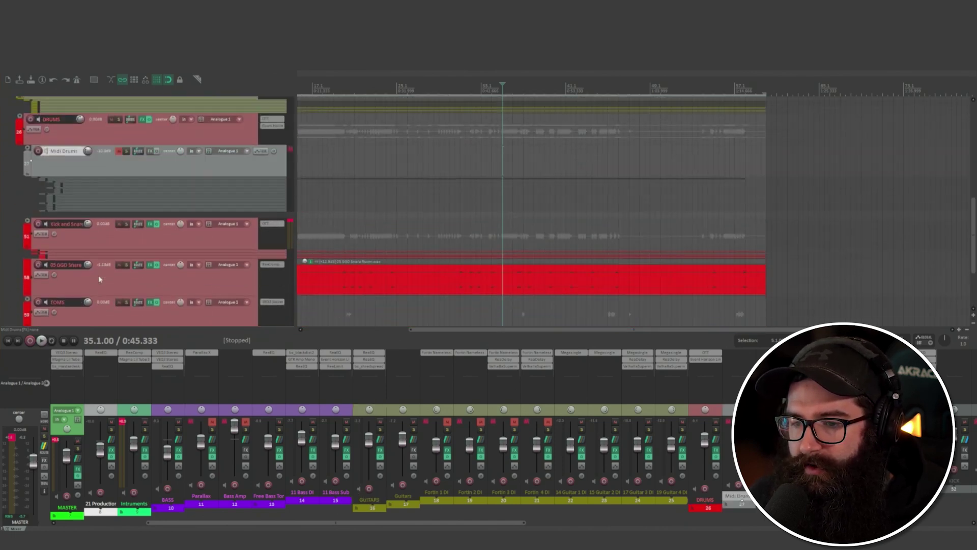
scroll(101, 281, "up", 8)
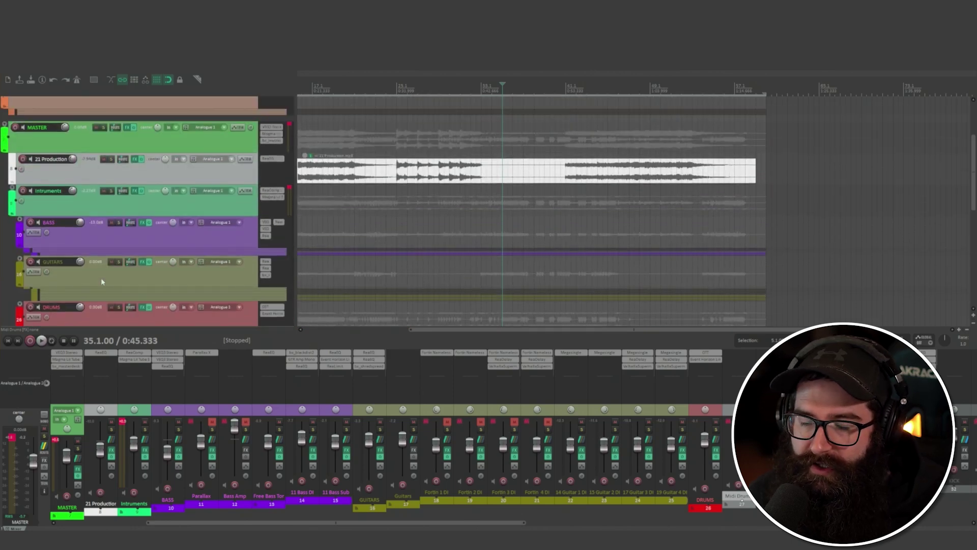
scroll(101, 281, "up", 2)
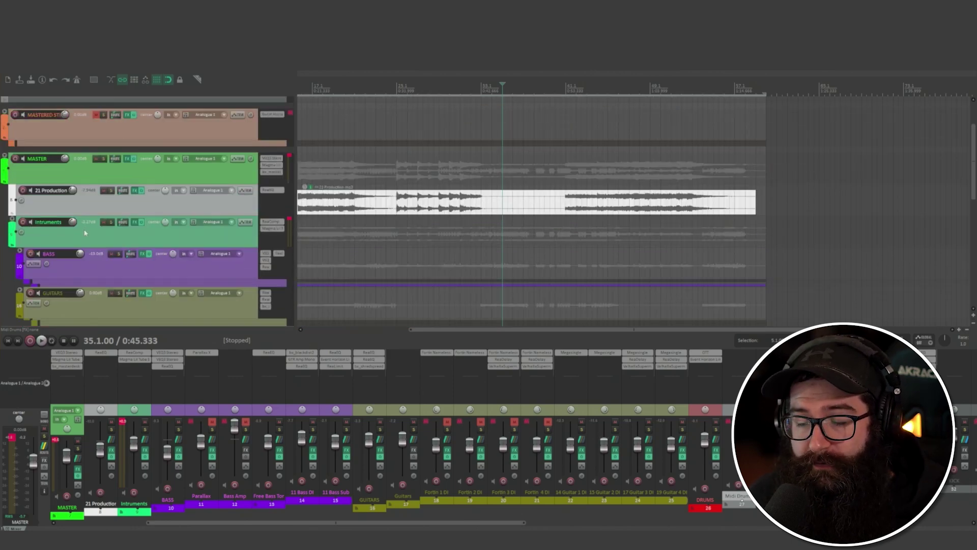
Select the Intruments folder and review the bass, guitar and drum buses grouped inside it.
left_click(88, 232)
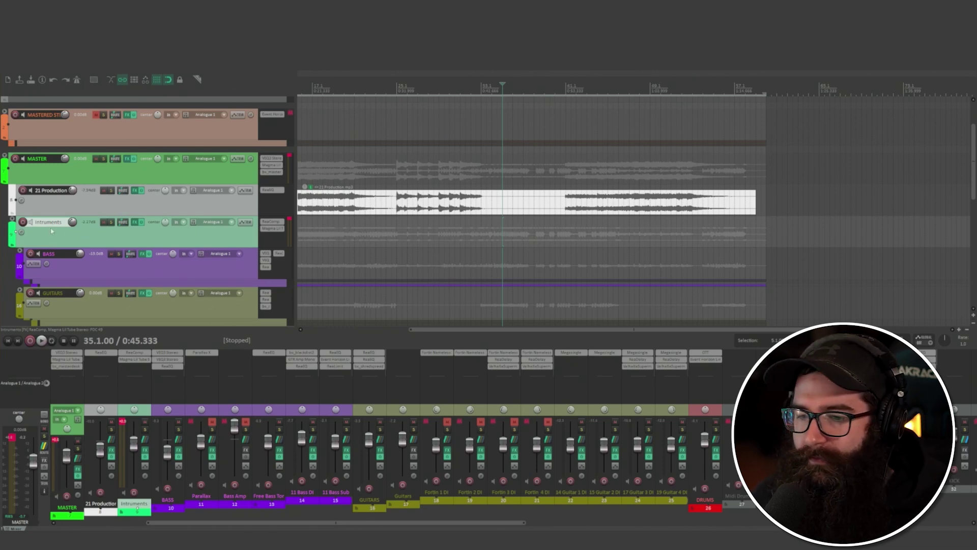
scroll(46, 234, "down", 1)
scroll(56, 251, "down", 3)
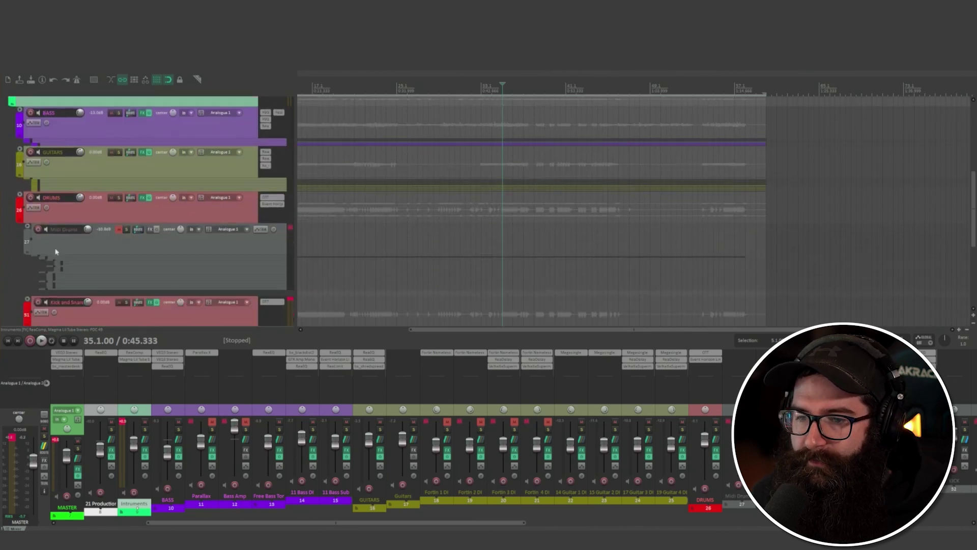
scroll(56, 251, "up", 7)
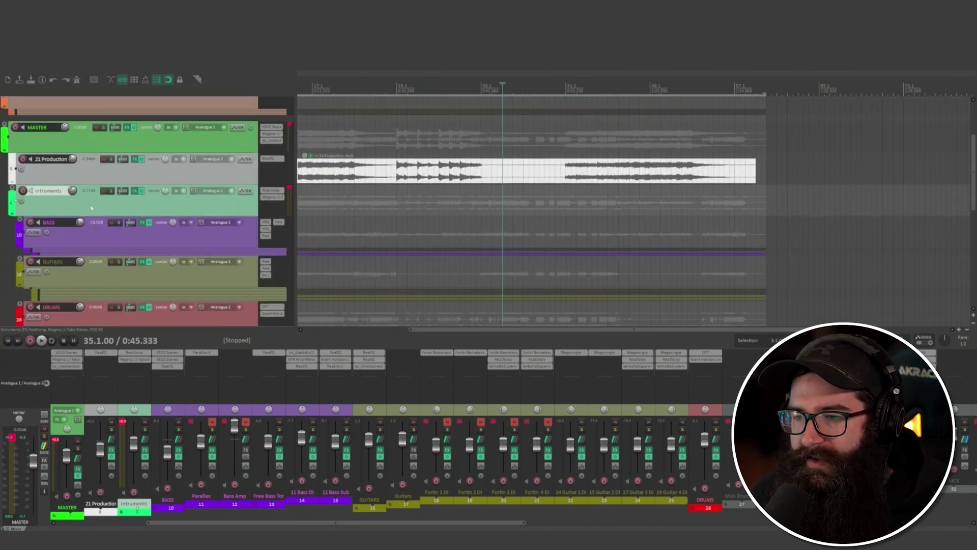
left_click(94, 277)
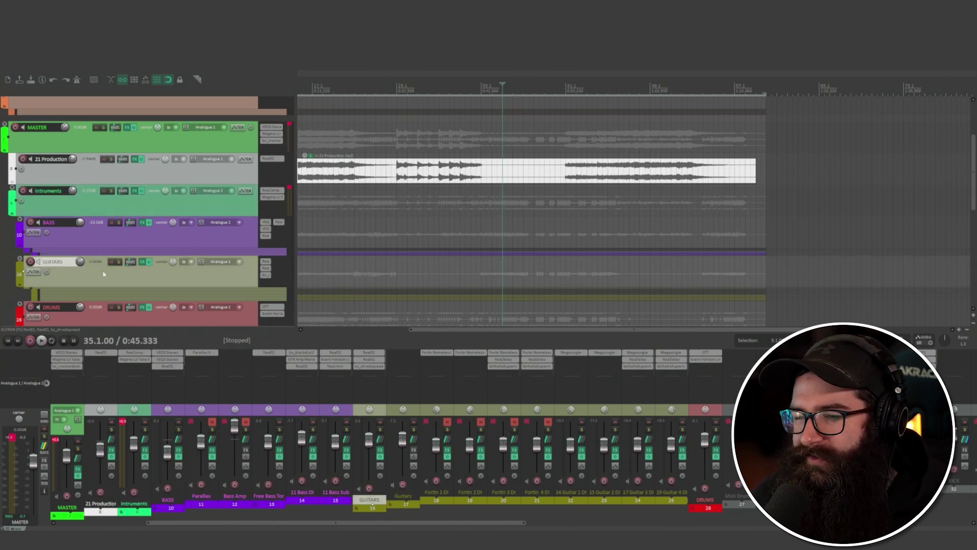
left_click(95, 202)
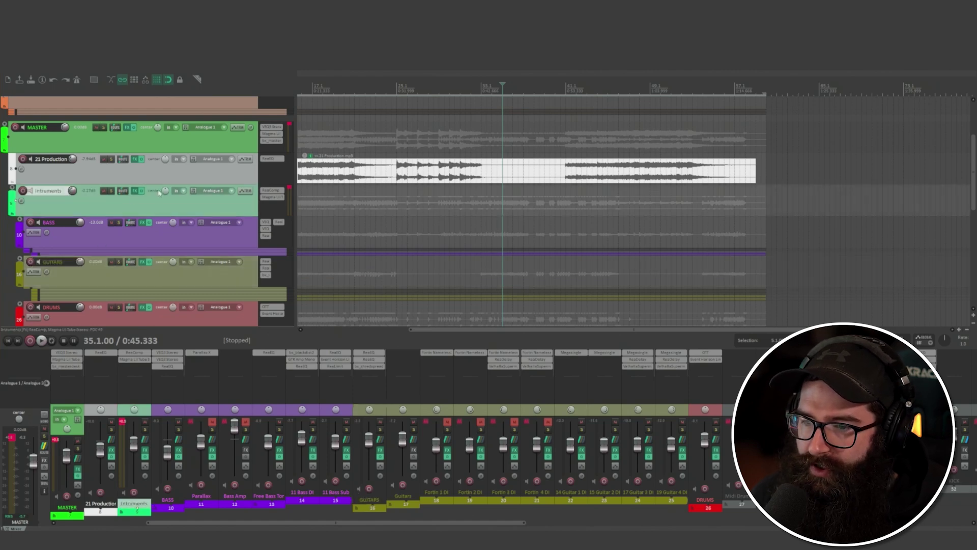
Open the Intruments folder's effects and inspect ReaComp's Master Bus Glue preset and the Magma Lil Tube drive setting.
left_click(137, 192)
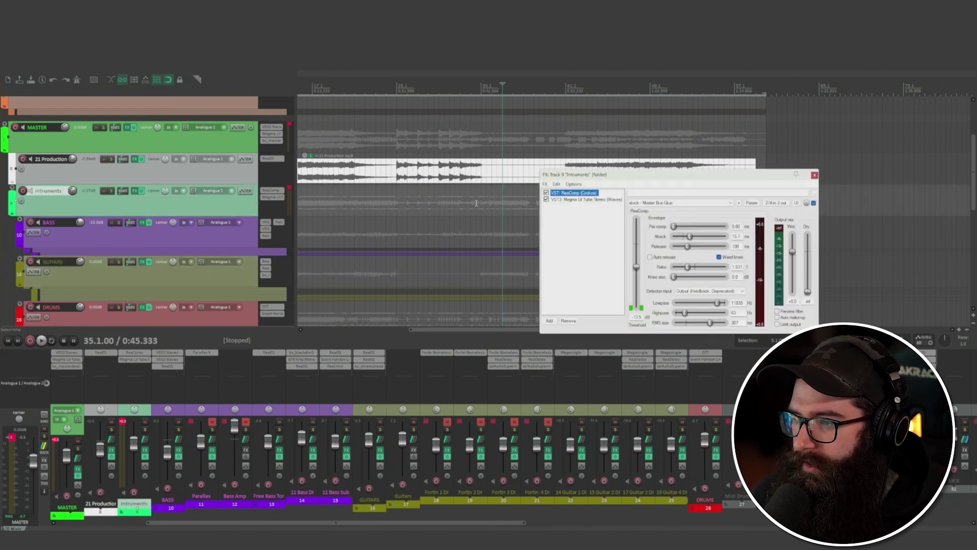
left_click_drag(684, 174, 521, 154)
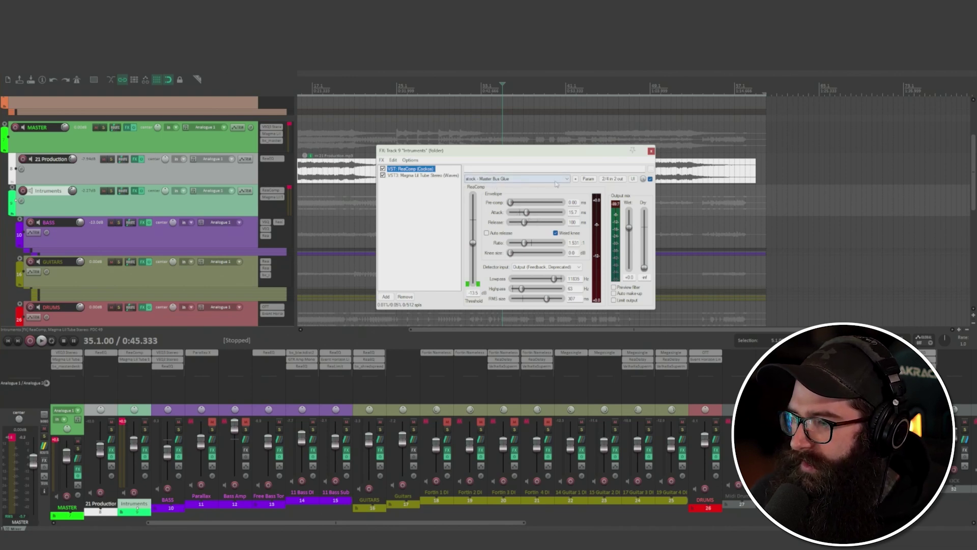
left_click(416, 176)
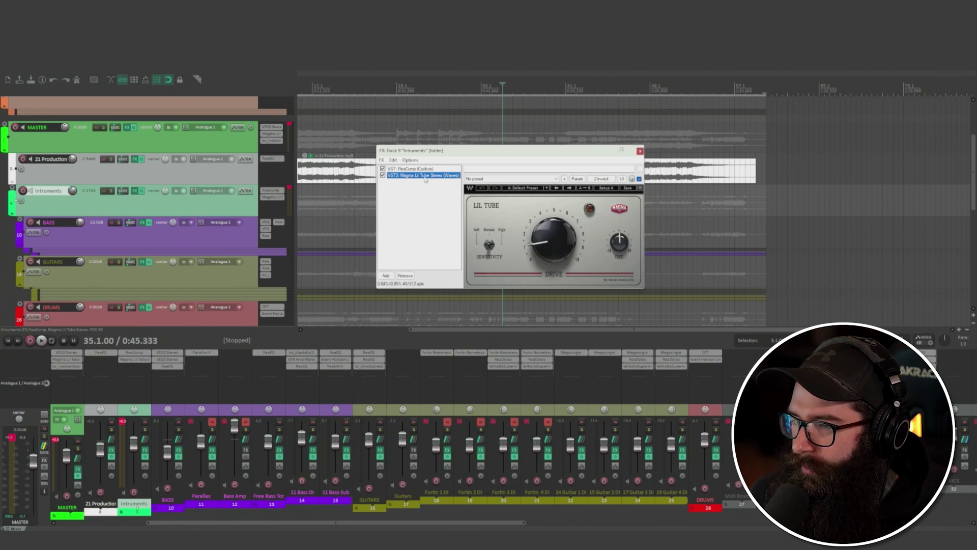
left_click(552, 244)
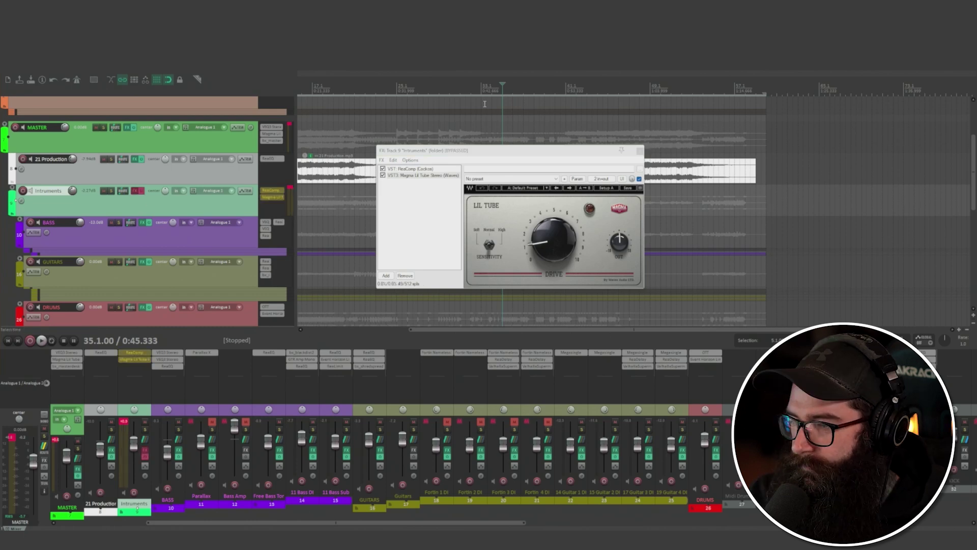
Play from 35.1.00 and compare the mix with the Intruments folder's effects bypassed and enabled, leaving them enabled.
left_click(141, 194)
key("space")
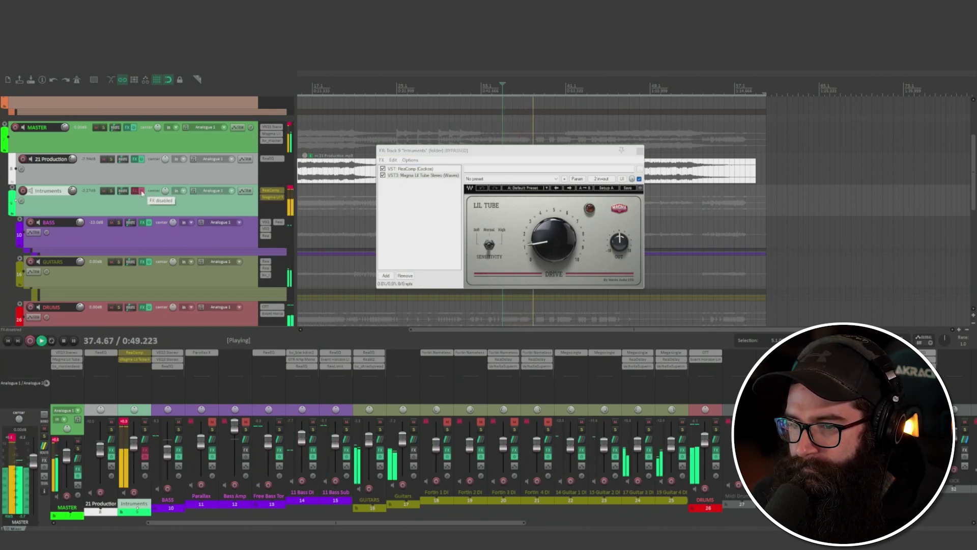
key("space")
key("space")
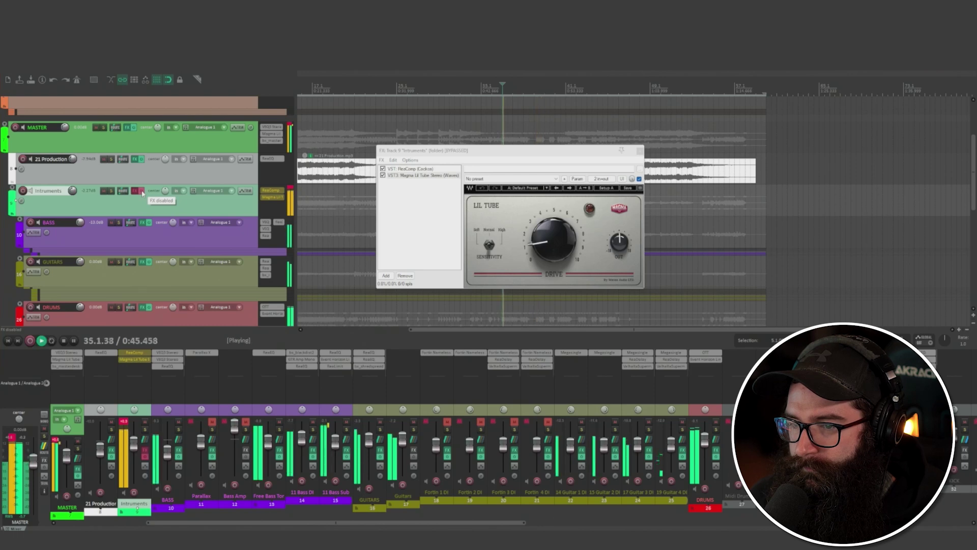
left_click(142, 193)
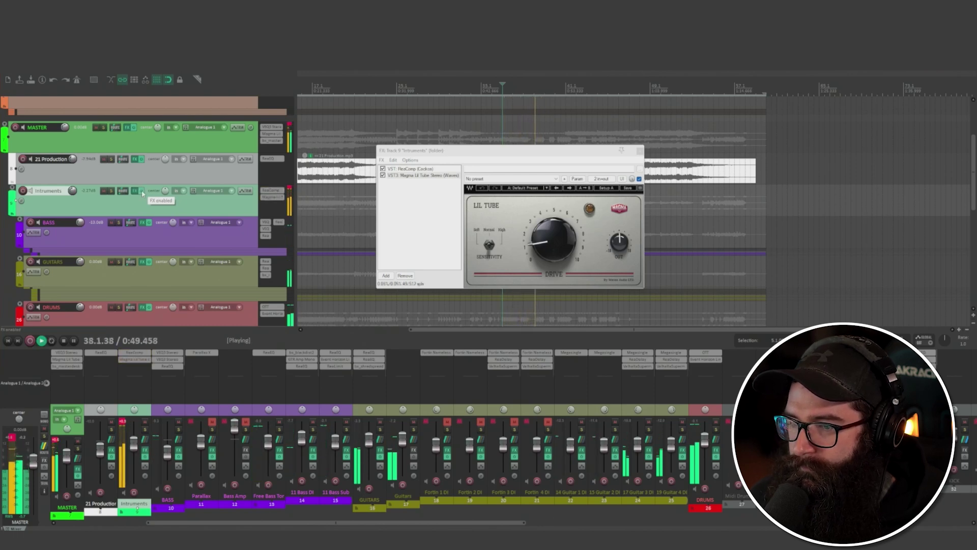
left_click(142, 193)
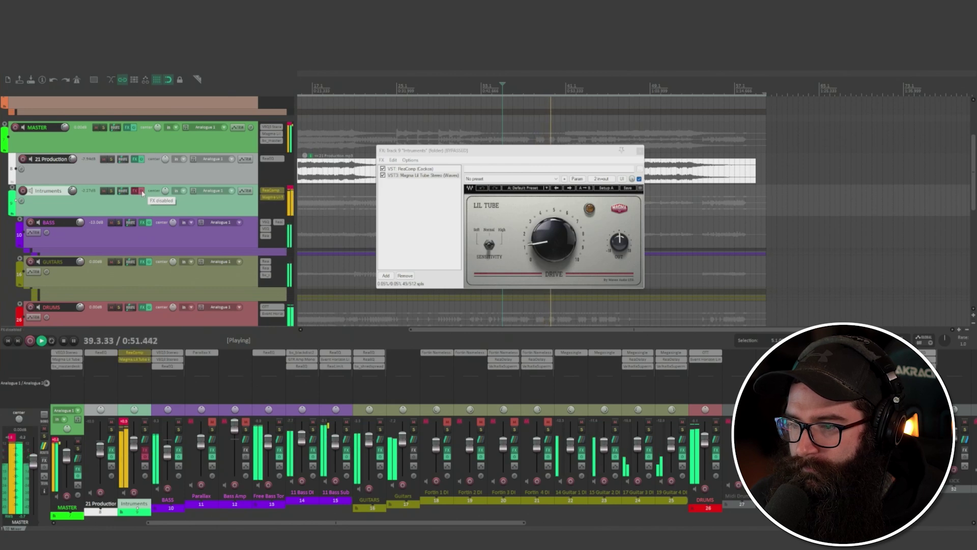
left_click(142, 193)
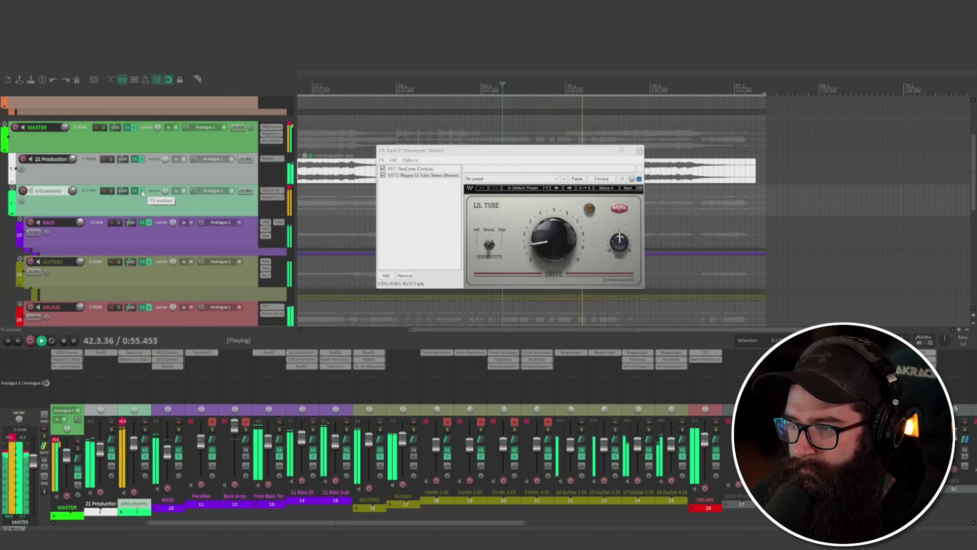
Bypass and re-enable the Intruments folder's effects once more during playback, and stop playback.
left_click(142, 192)
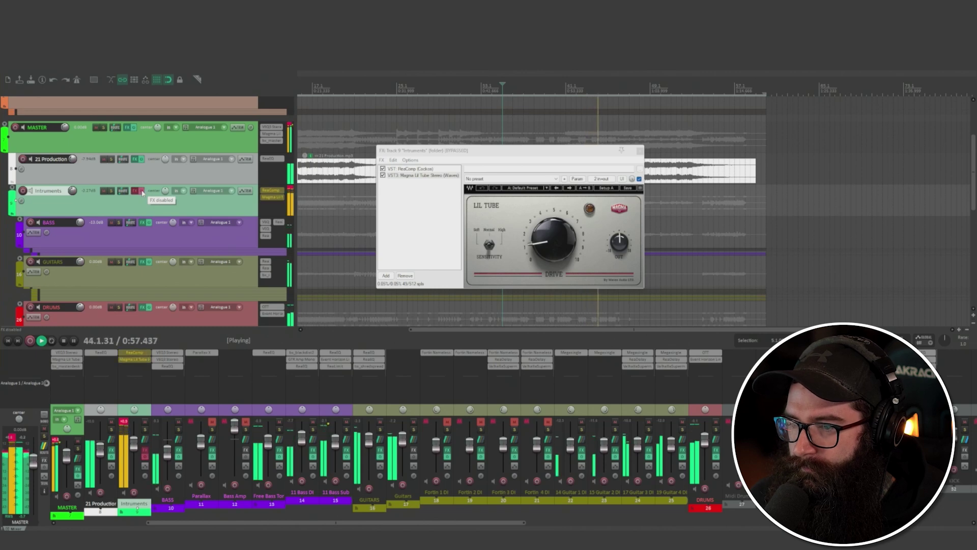
left_click(142, 193)
key("space")
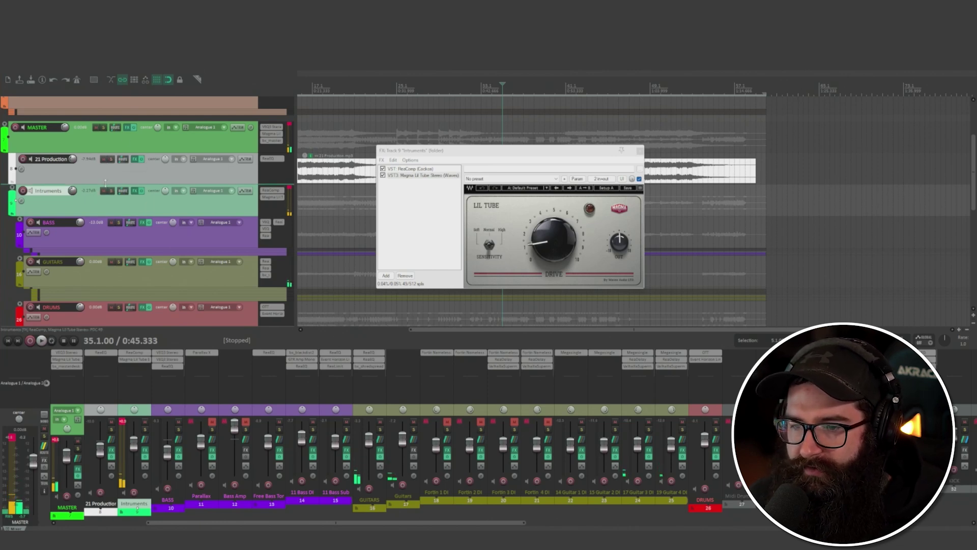
Highlight the 21 Production track and the Intruments folder in turn, and close the folder's effects window.
scroll(132, 176, "down", 1)
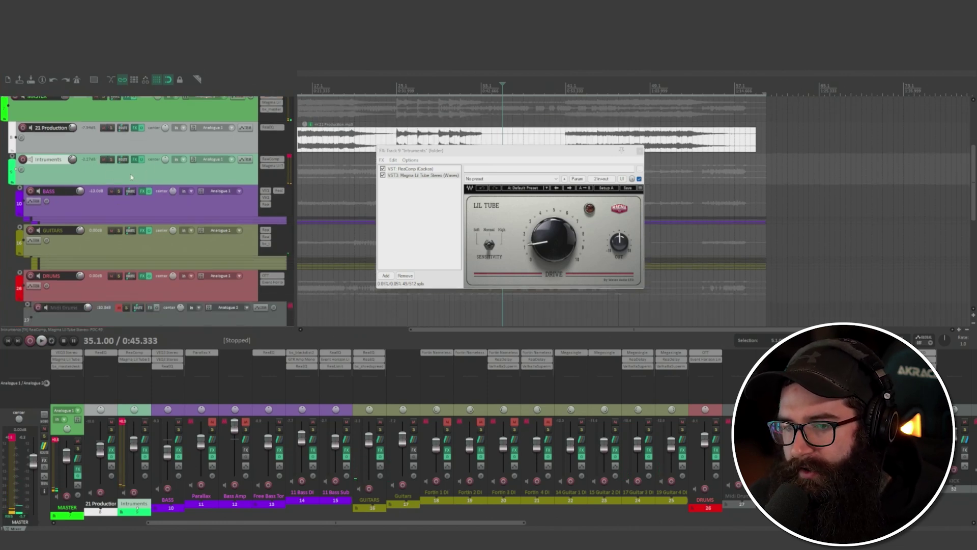
scroll(134, 167, "up", 1)
left_click(154, 156)
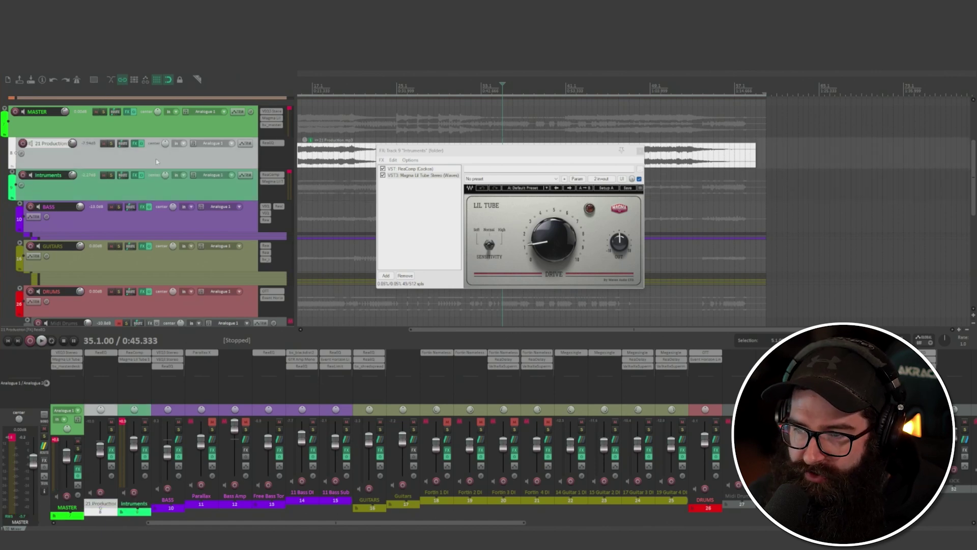
left_click(153, 187)
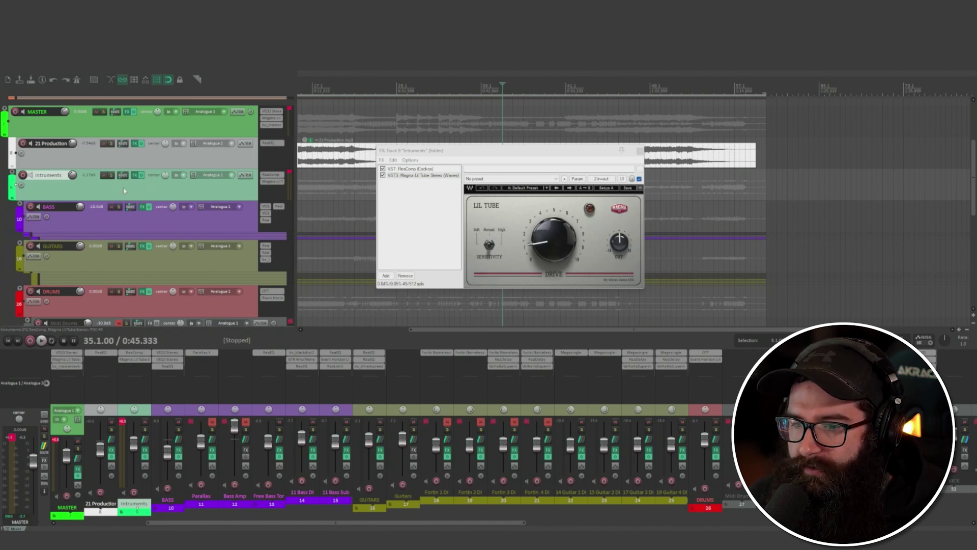
scroll(122, 189, "down", 1)
left_click(640, 150)
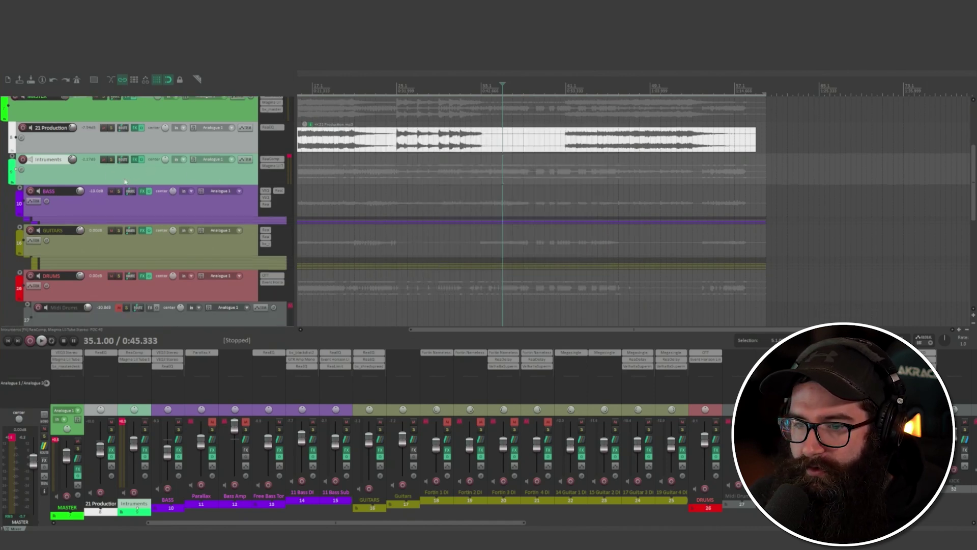
Select the DRUMS folder, and collapse and re-expand the tracks inside it.
scroll(111, 165, "down", 3)
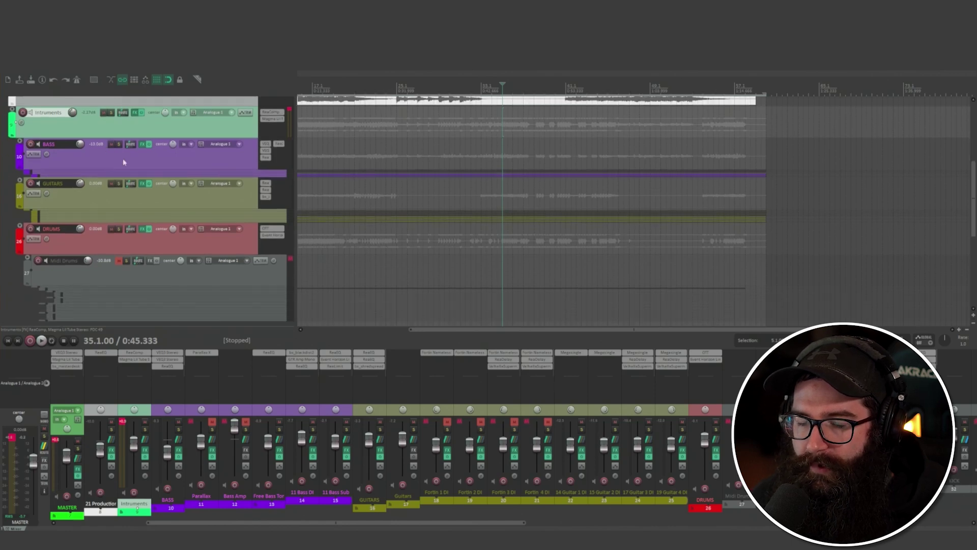
scroll(139, 190, "down", 2)
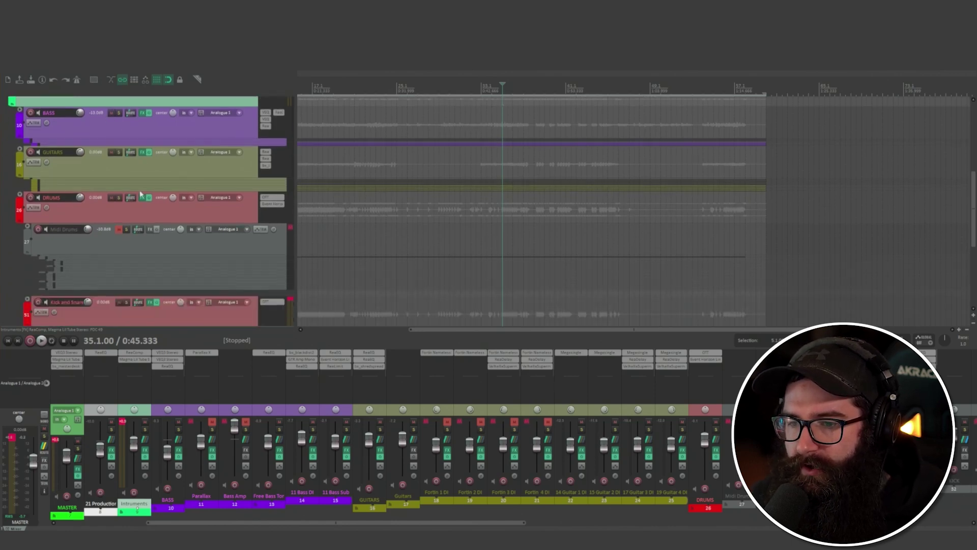
scroll(113, 206, "down", 5)
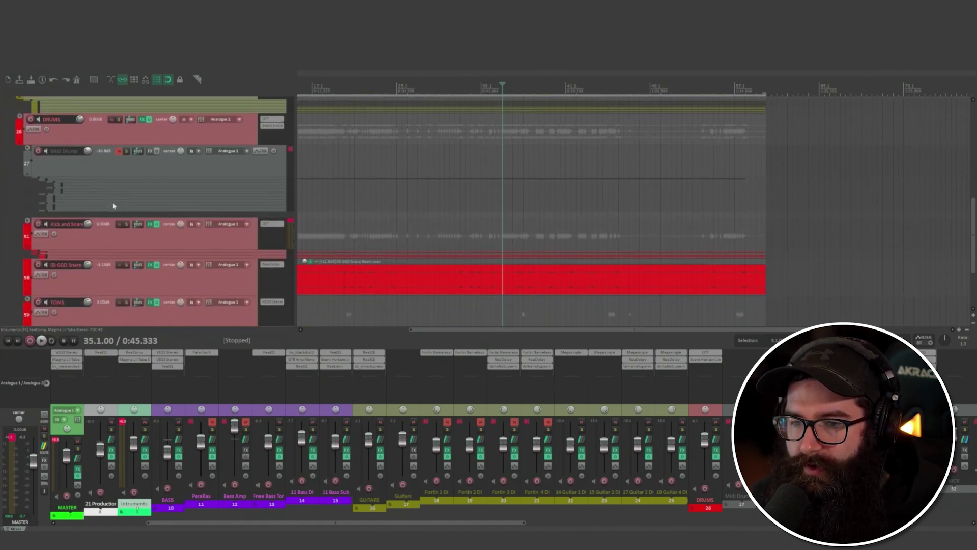
left_click(91, 136)
left_click(20, 116)
left_click(20, 116)
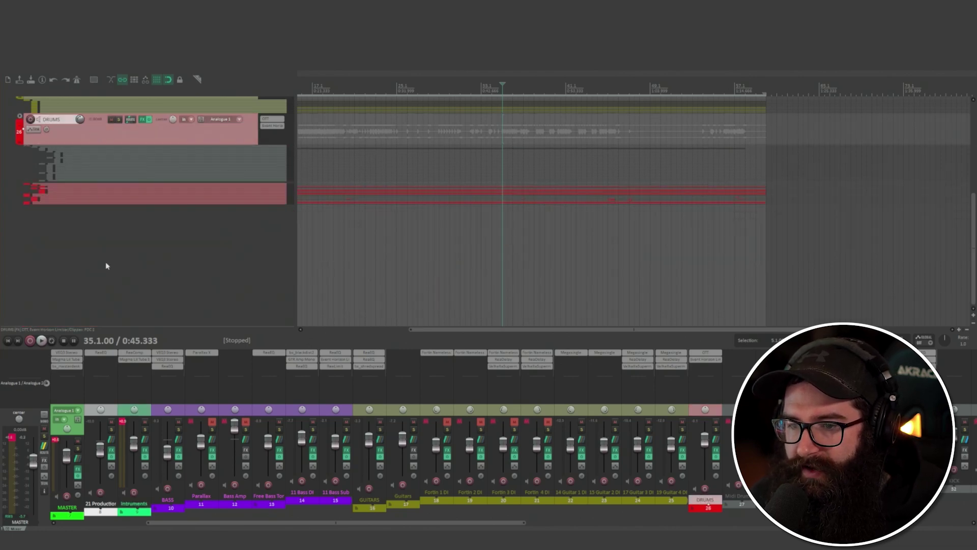
left_click(18, 117)
Look over the drum tracks from Midi Drums down to the overheads, highlighting the Kick and Snare folder.
scroll(102, 184, "down", 6)
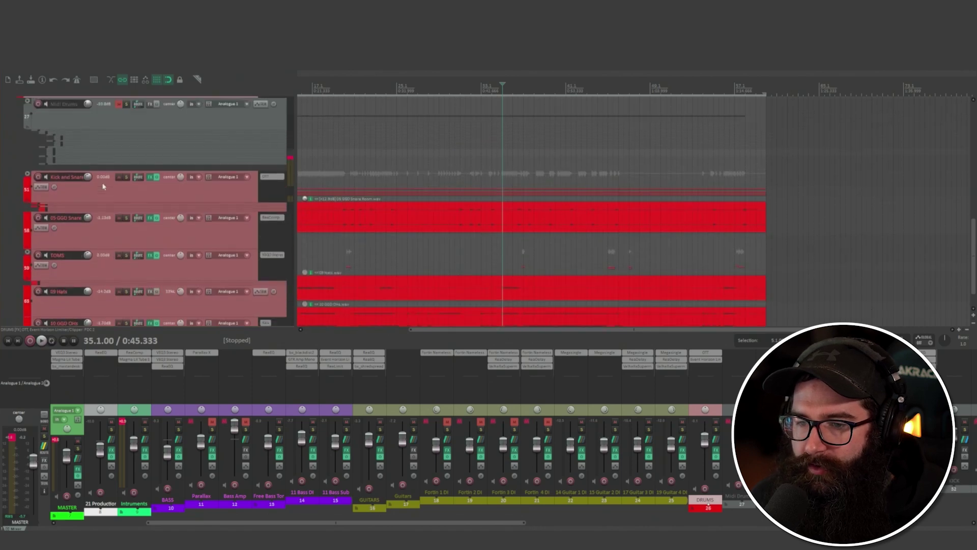
scroll(127, 217, "up", 5)
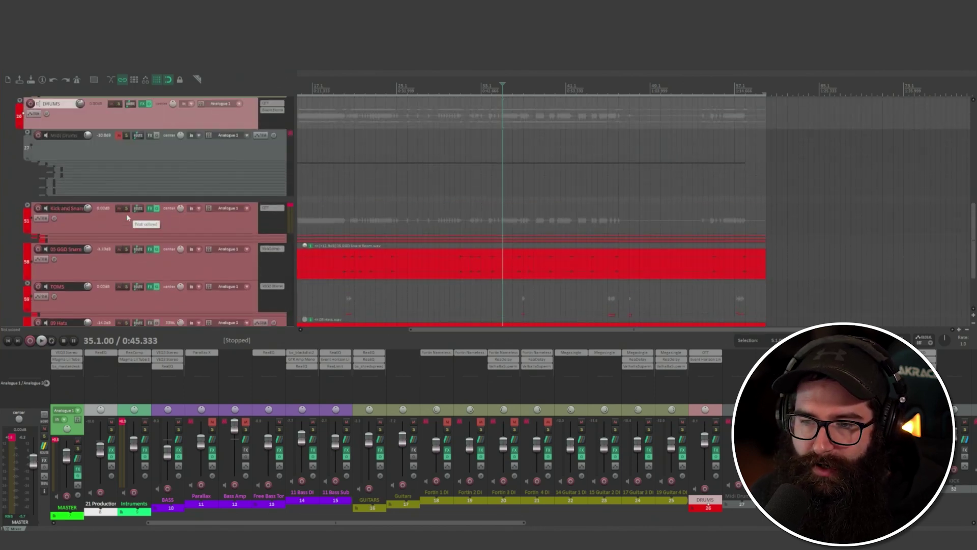
scroll(146, 238, "down", 3)
left_click(105, 176)
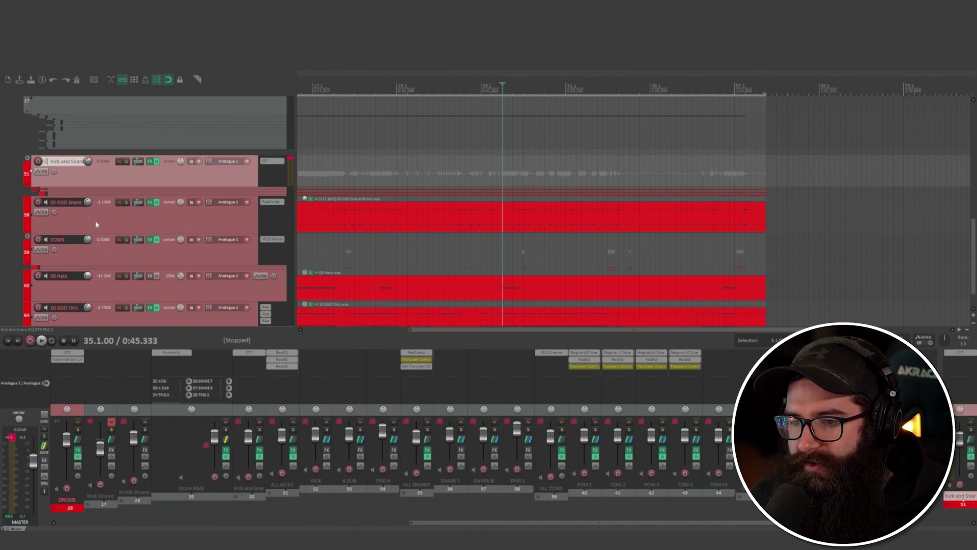
scroll(95, 225, "down", 1)
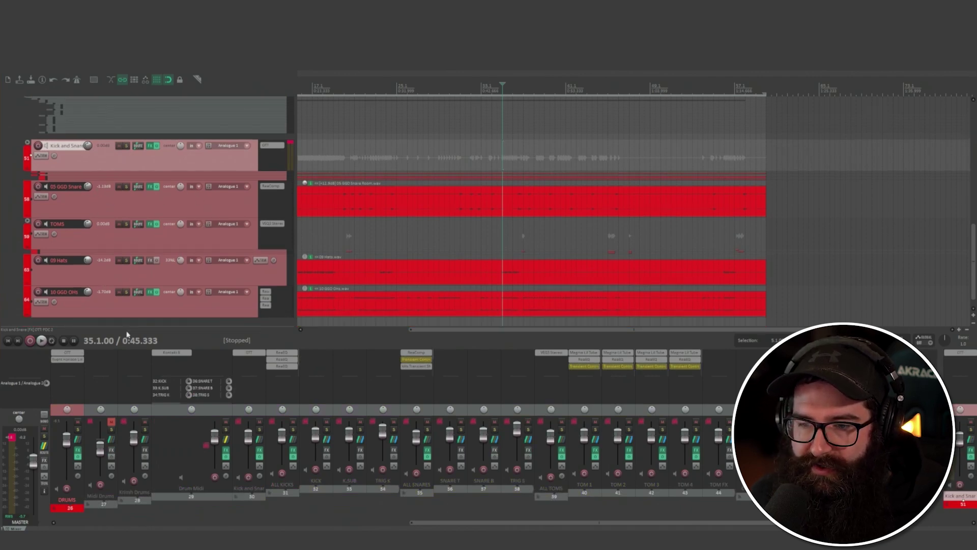
scroll(118, 298, "up", 2)
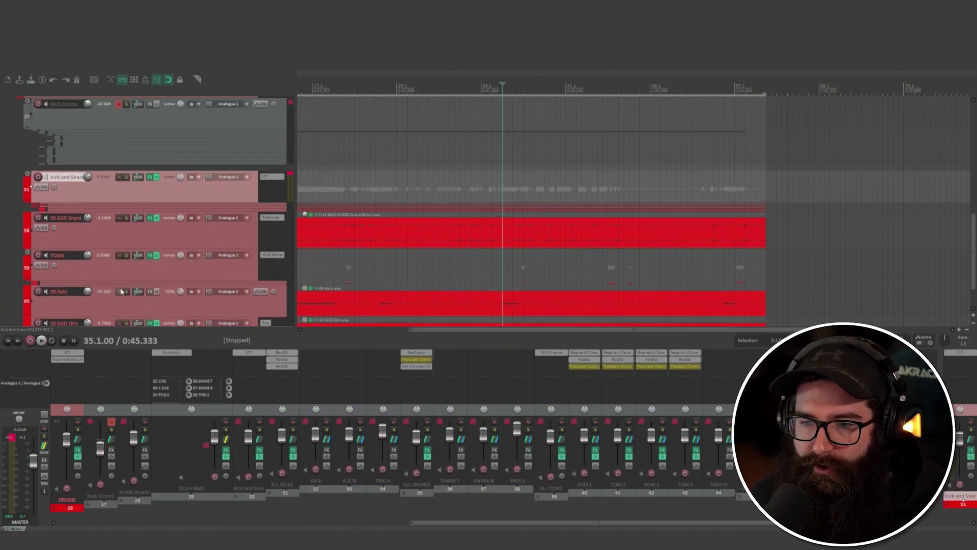
scroll(120, 283, "down", 1)
scroll(122, 275, "up", 2)
Highlight the Midi Drums track, the DRUMS folder and the Kick and Snare folder in turn to compare their place in the hierarchy.
left_click(100, 170)
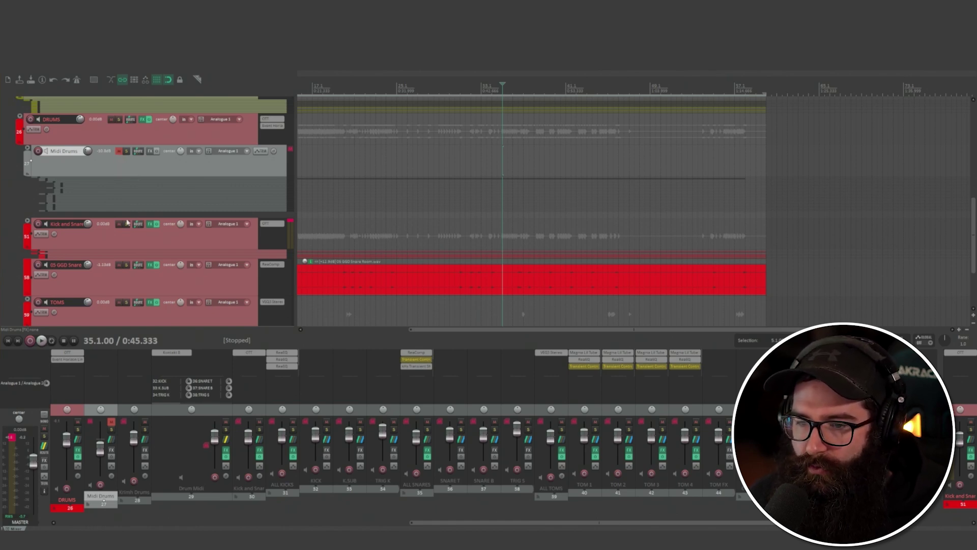
scroll(118, 204, "down", 2)
scroll(118, 215, "up", 3)
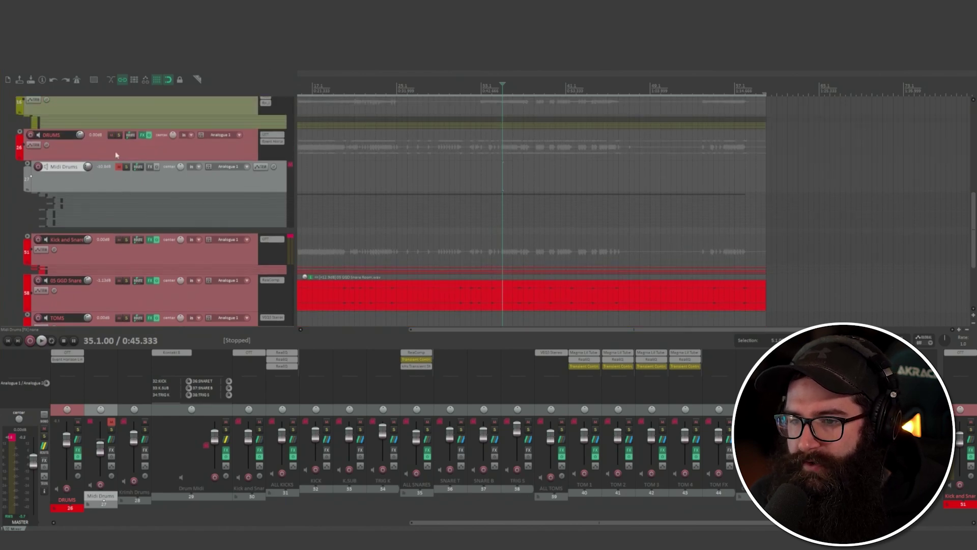
scroll(95, 182, "down", 2)
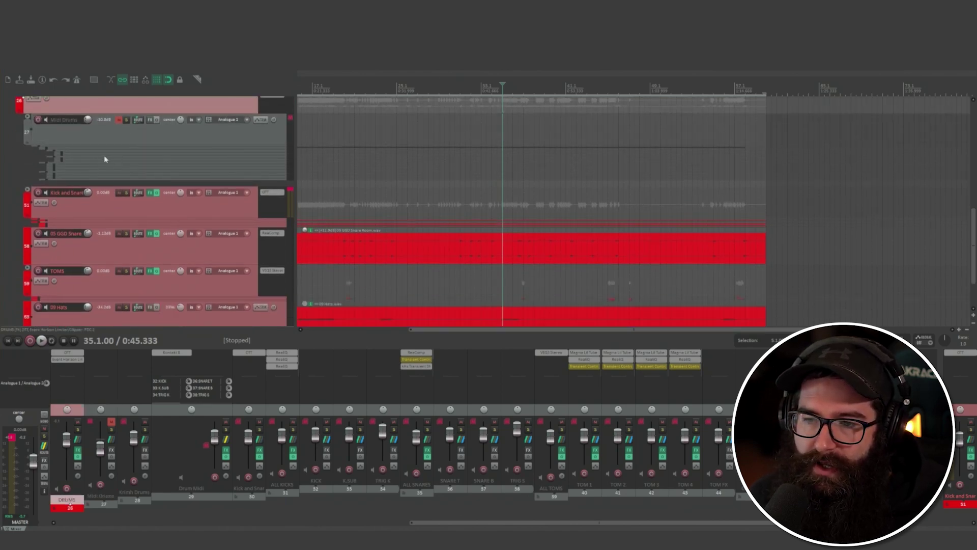
scroll(109, 165, "up", 1)
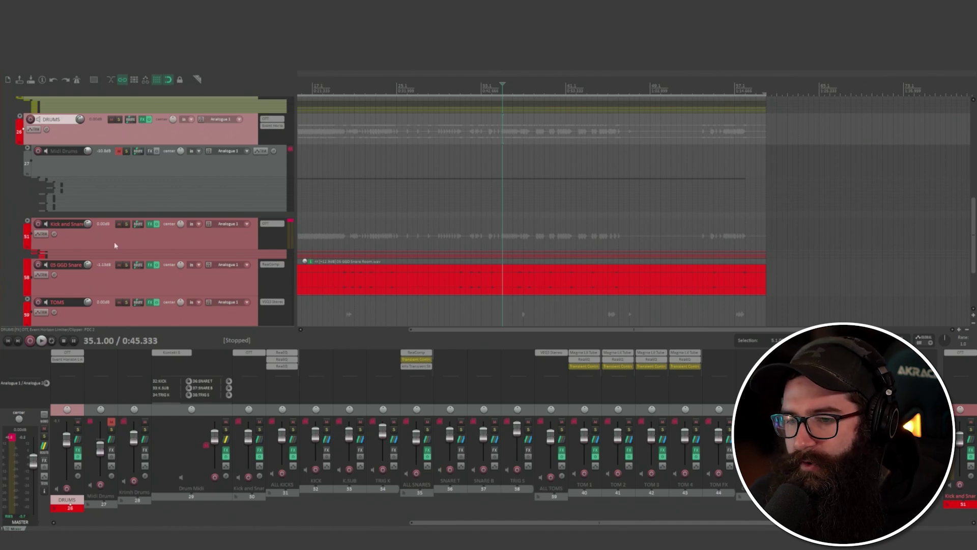
scroll(100, 250, "down", 3)
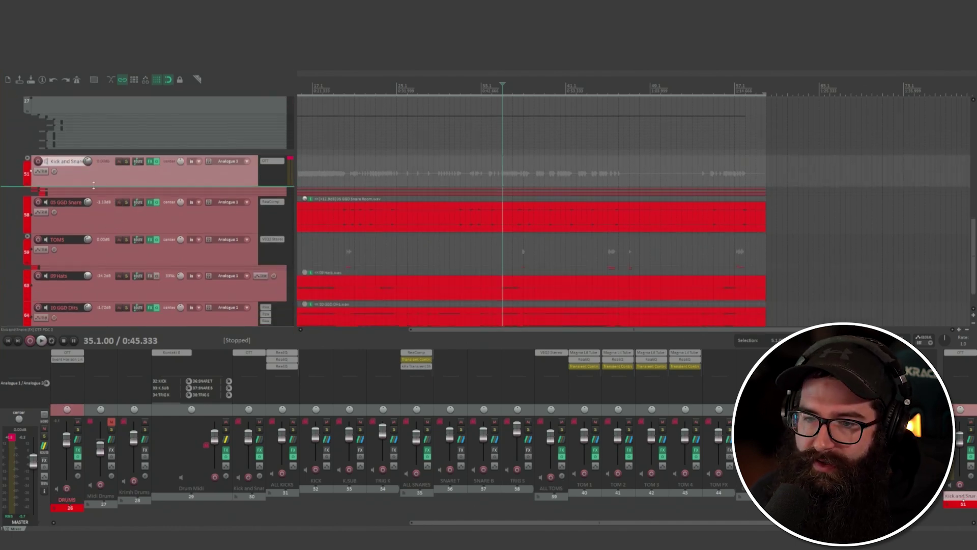
Expand the Kick and Snare folder and look over the kick and snare tracks inside it.
left_click(28, 159)
scroll(110, 201, "up", 1)
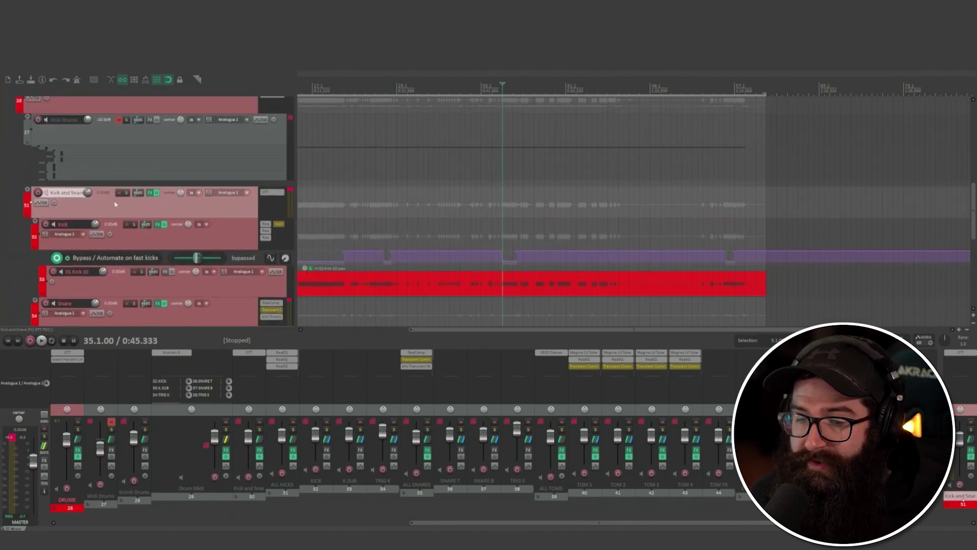
scroll(111, 243, "down", 3)
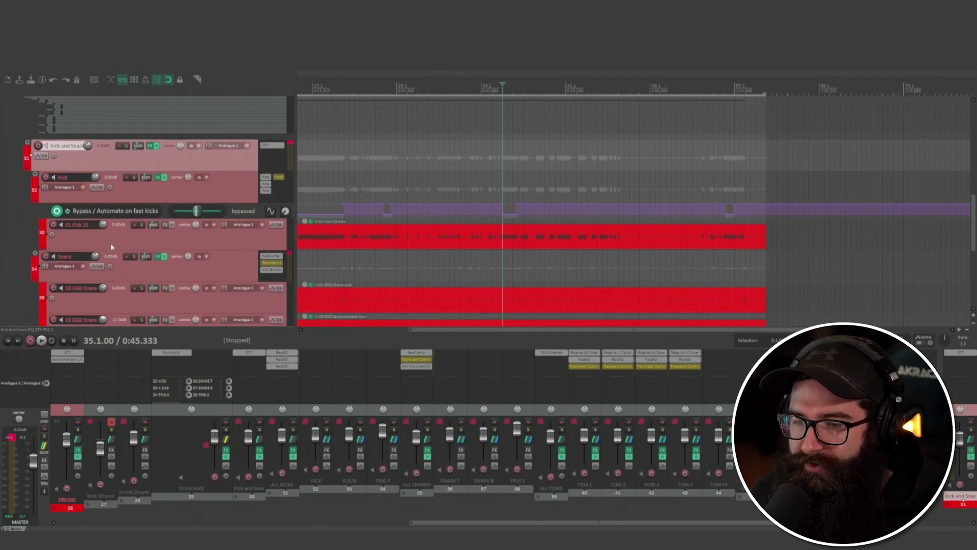
scroll(111, 247, "down", 4)
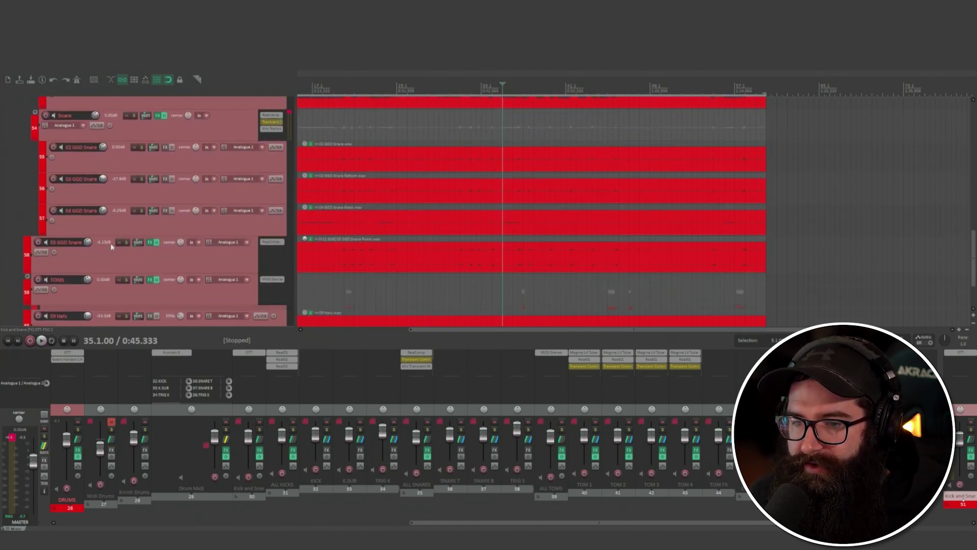
scroll(111, 247, "up", 4)
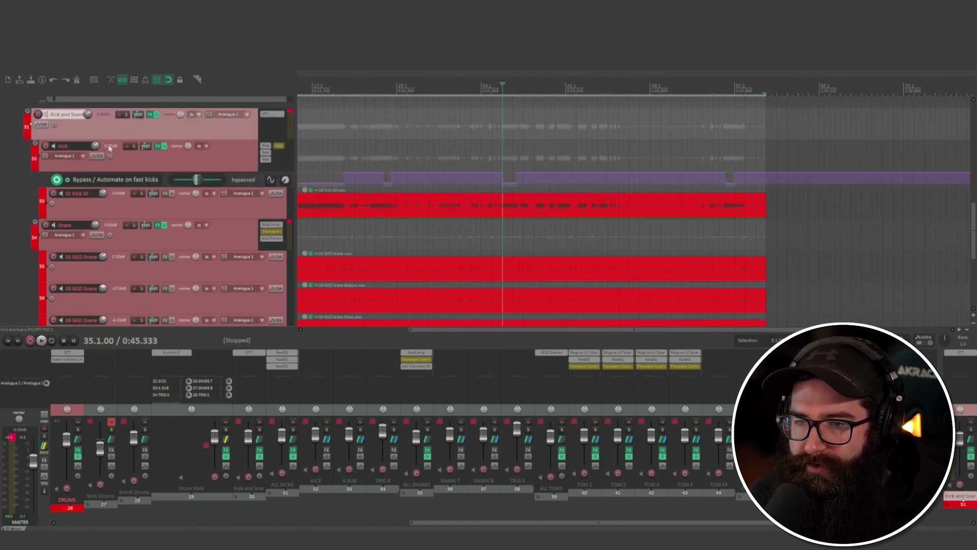
scroll(109, 148, "up", 3)
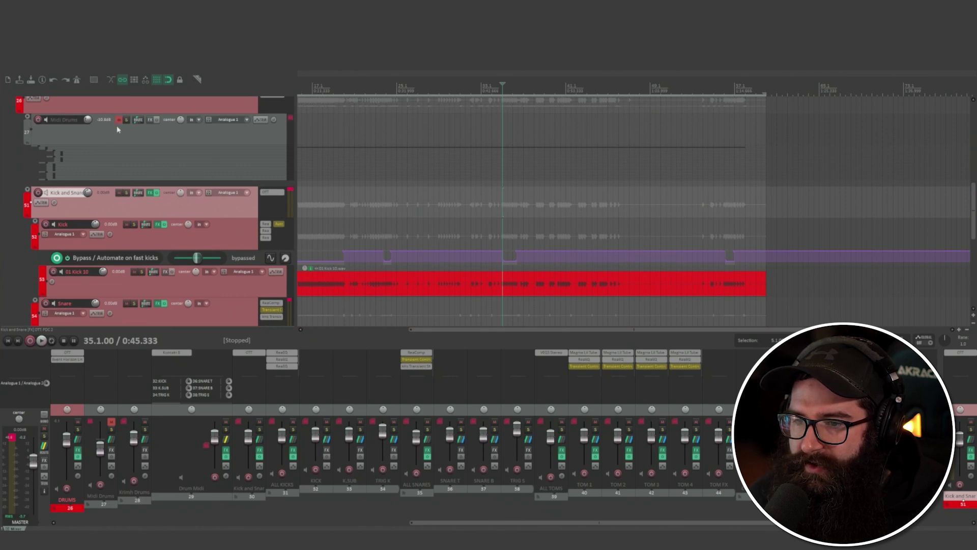
scroll(102, 165, "down", 2)
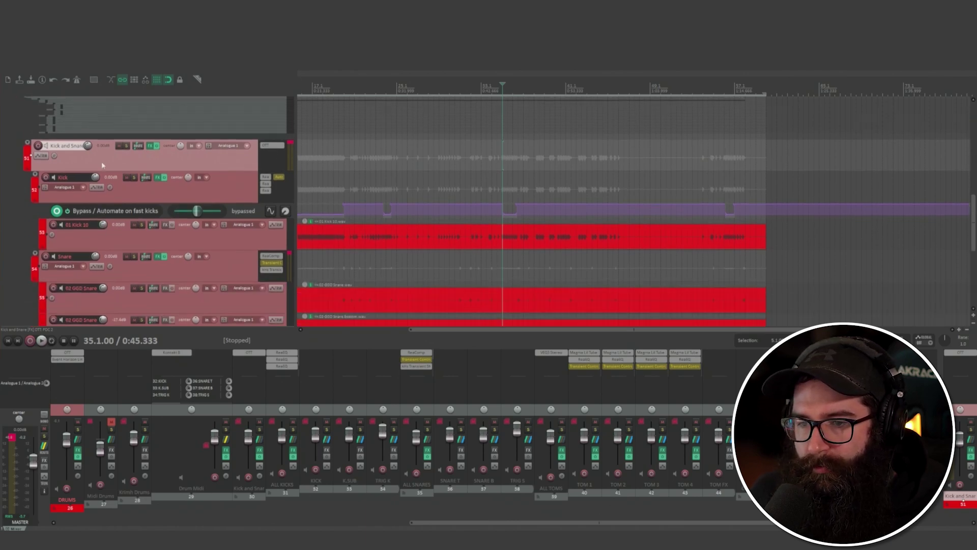
scroll(189, 217, "up", 1)
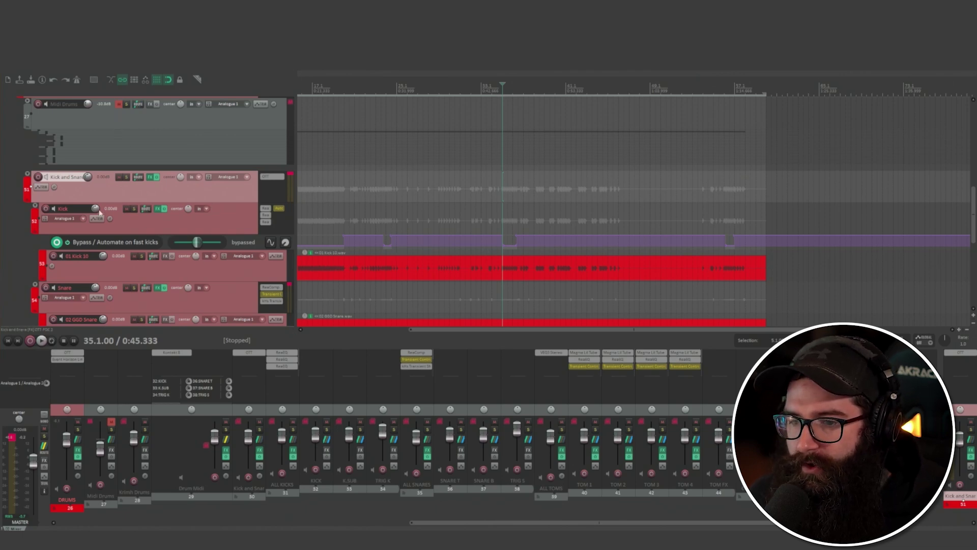
scroll(100, 213, "down", 2)
Select the 01 Kick 10 track and place the edit cursor at 17.1.00 to examine the fast-kick bypass automation above it.
left_click(117, 229)
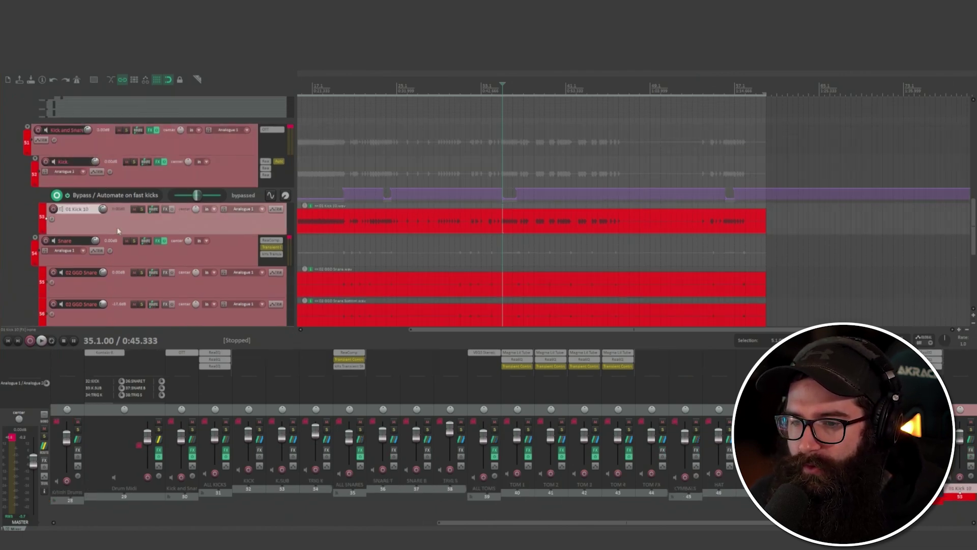
scroll(117, 231, "down", 1)
left_click(312, 87)
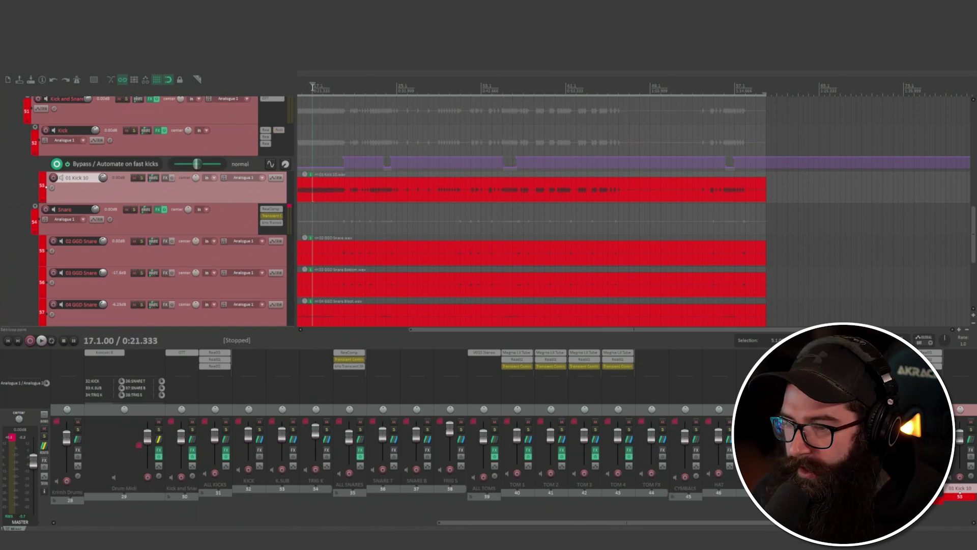
scroll(341, 104, "down", 1)
scroll(371, 120, "up", 2)
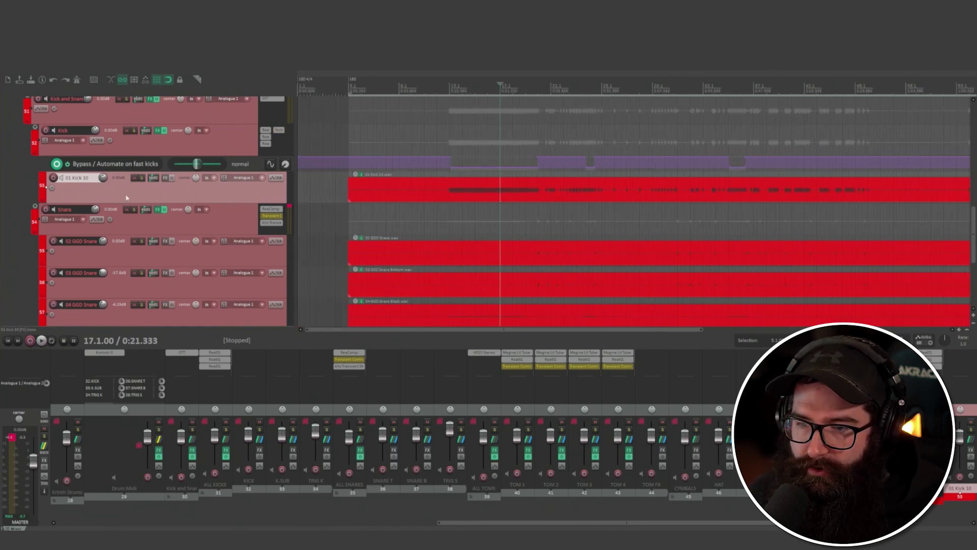
scroll(163, 208, "up", 1)
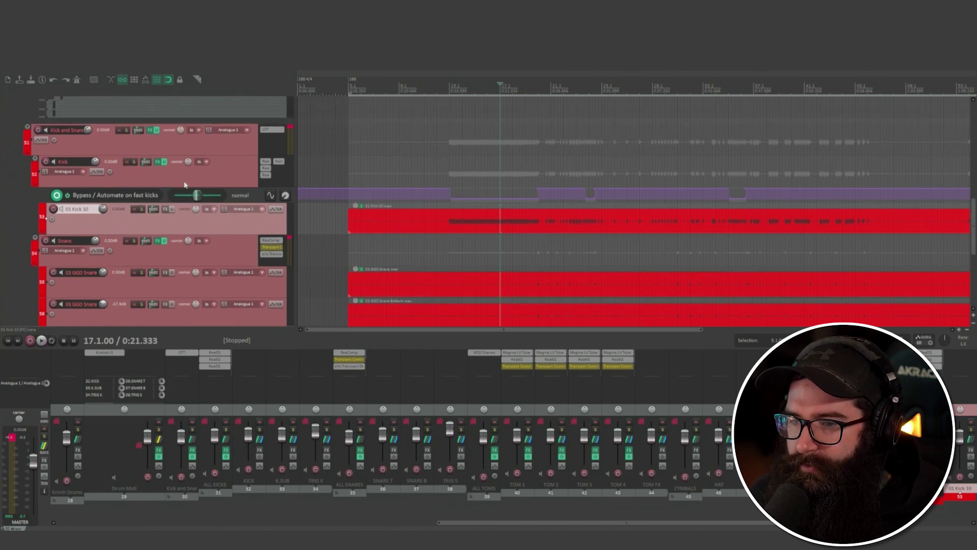
Open the Kick folder's effects chain and examine the low boost, low-mid cut and midrange cut in the first ReaEQ.
left_click(127, 180)
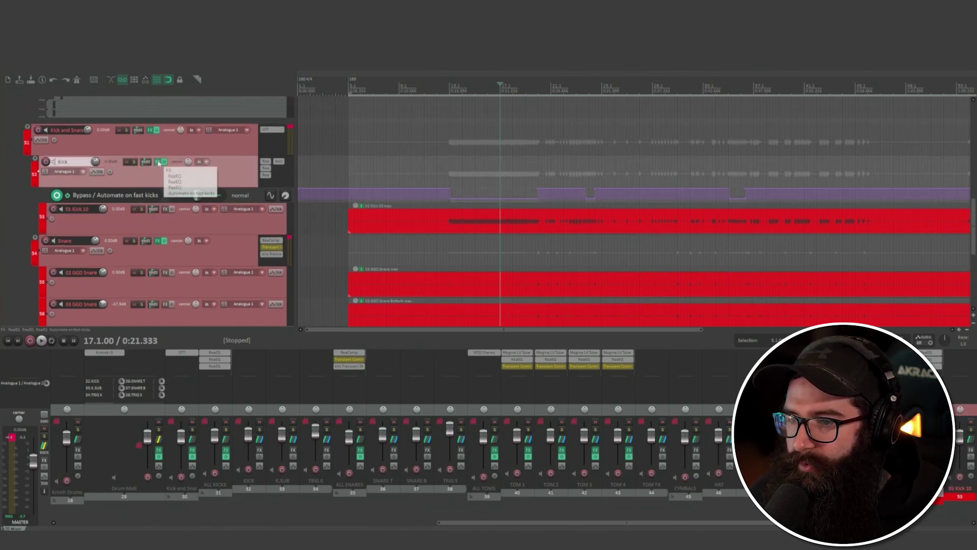
left_click(158, 162)
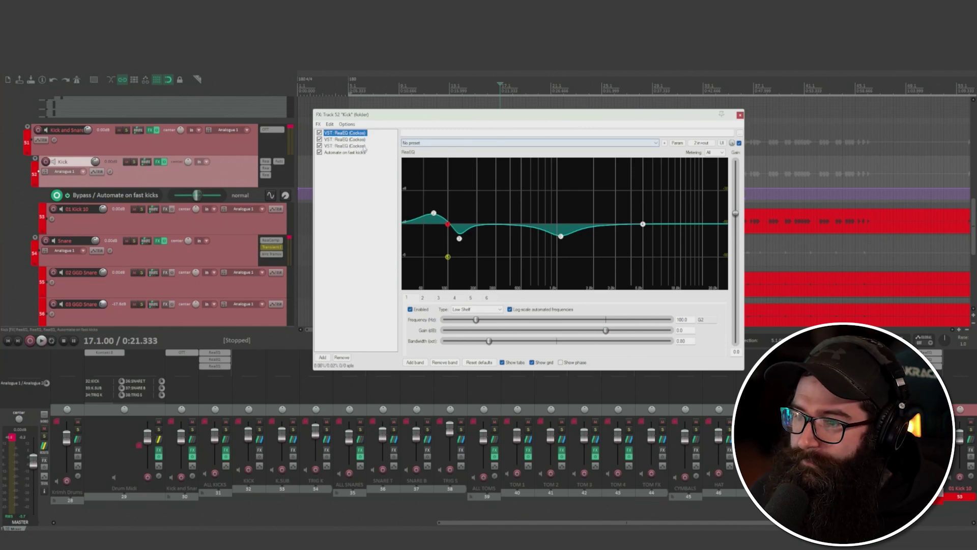
left_click(434, 214)
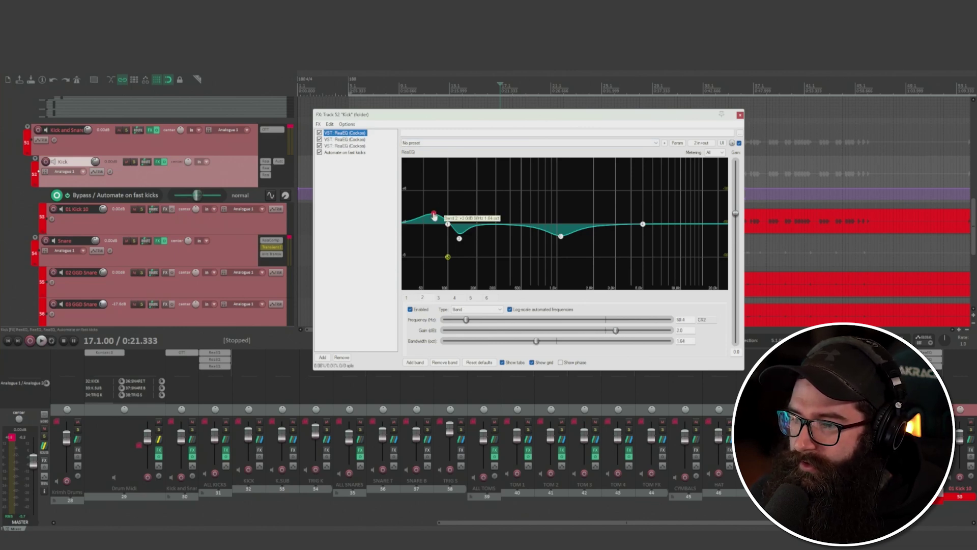
left_click(459, 240)
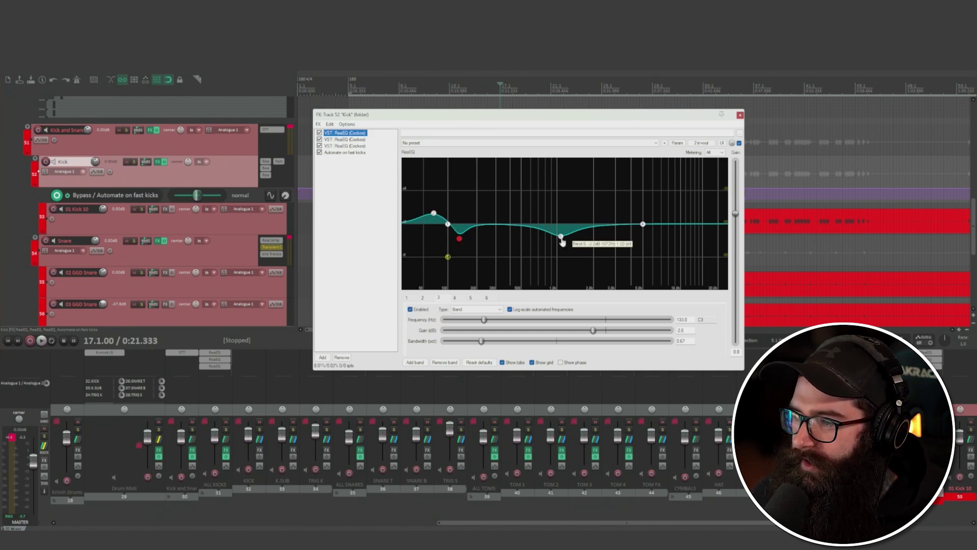
left_click(561, 239)
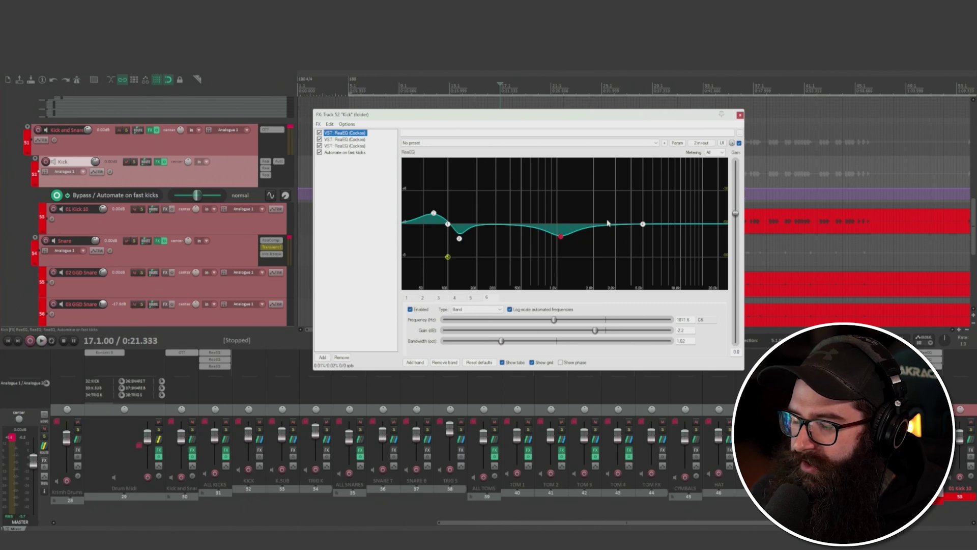
Examine the second and third ReaEQ and the Automate on fast kicks EQ in the Kick chain, and close the chain.
left_click(363, 140)
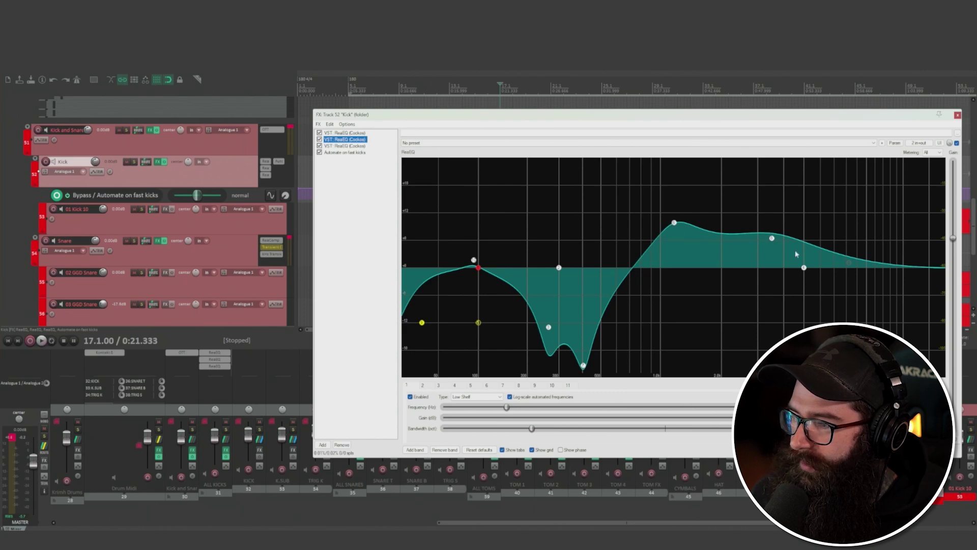
left_click(342, 146)
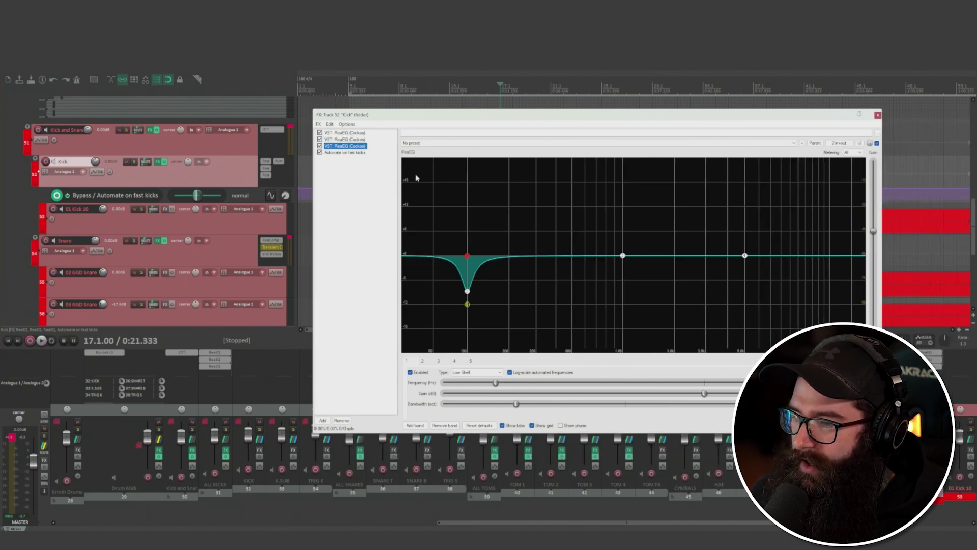
left_click(350, 153)
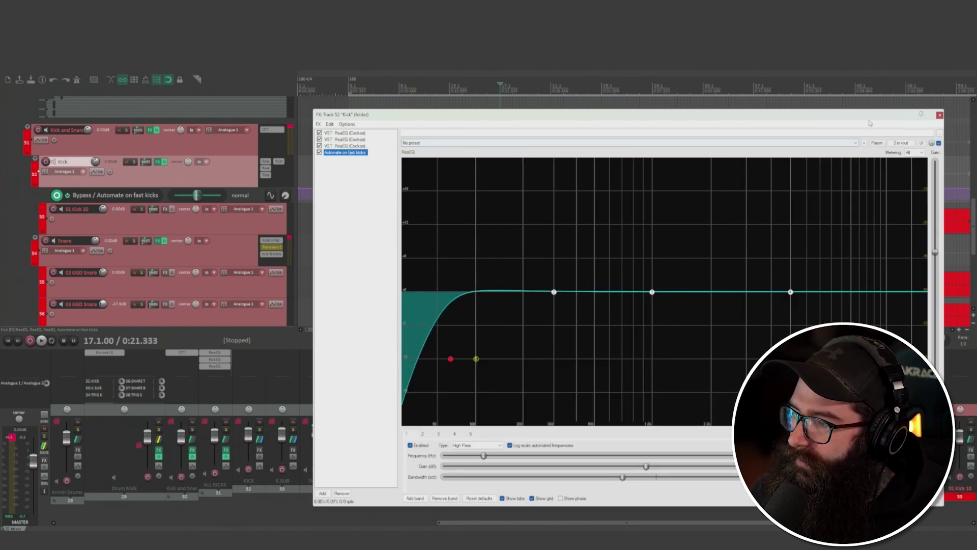
left_click(941, 115)
Solo the Kick folder and highlight the fast-kick segment of its bypass envelope, comparing positions 13.1.00, 11.2.00 and 15.4.00.
left_click(460, 202)
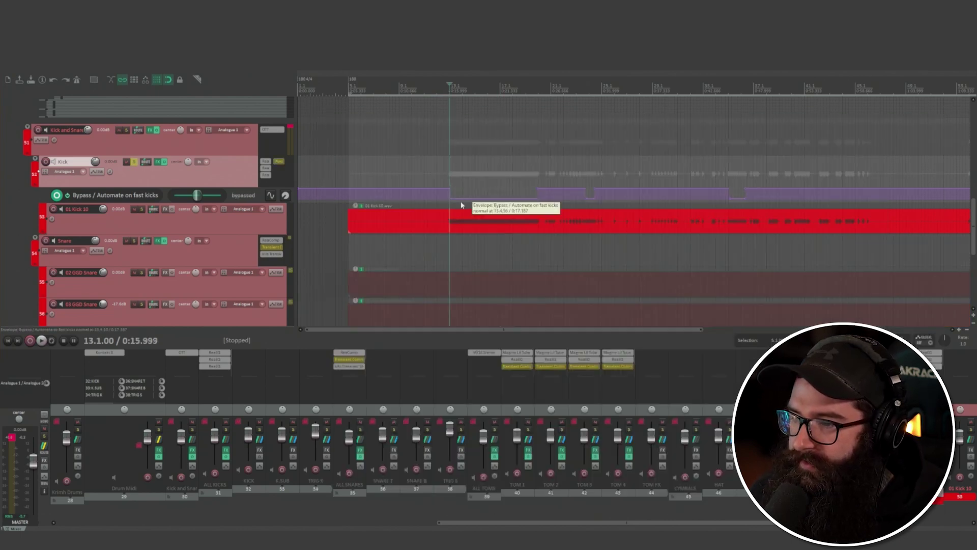
left_click(462, 204)
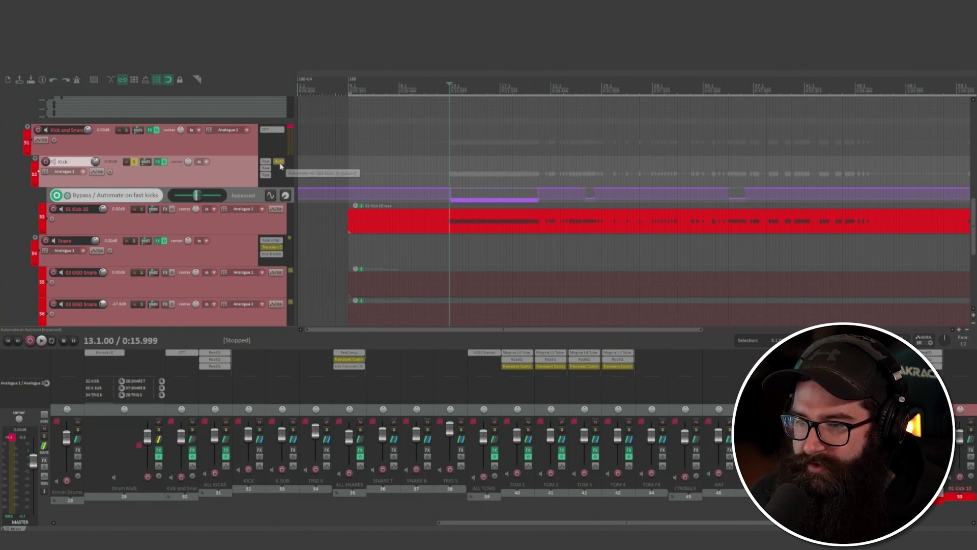
left_click(427, 196)
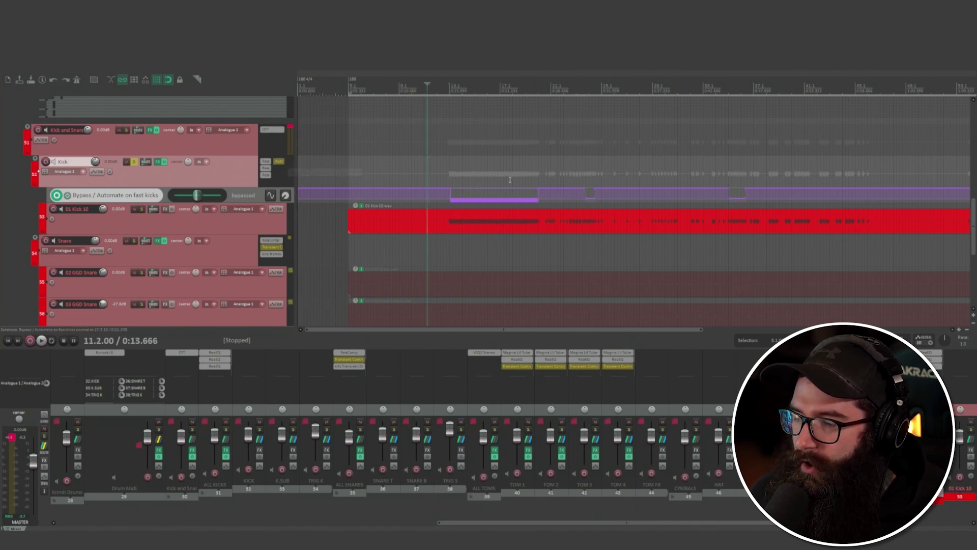
left_click(485, 219)
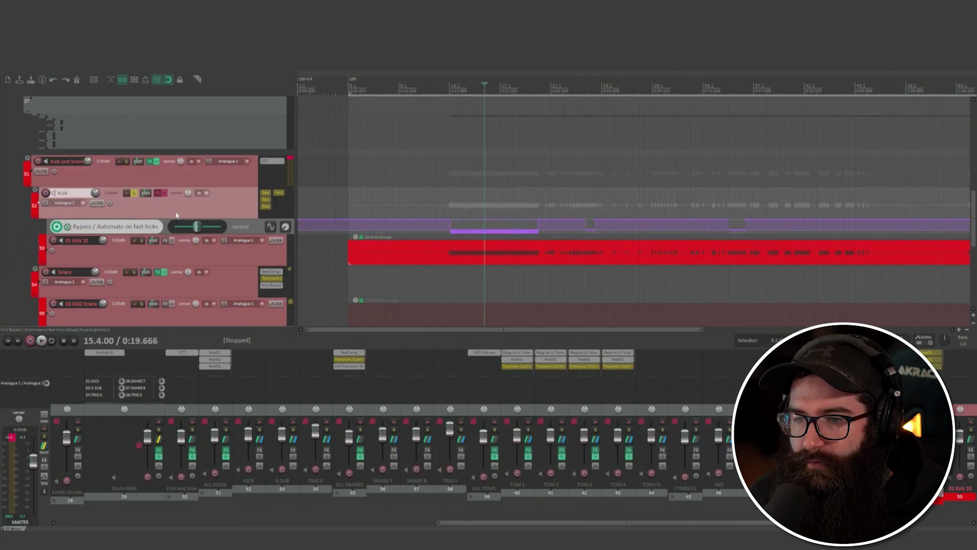
Bypass the effects on the Kick, Kick and Snare, and DRUMS folders, and audition the soloed kick dry from 13.1.00.
scroll(172, 228, "up", 3)
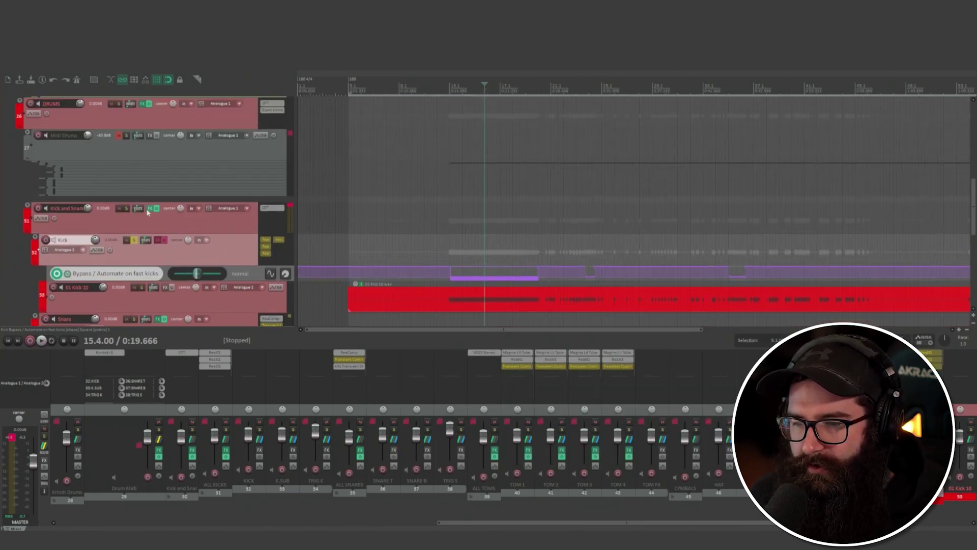
left_click(158, 209)
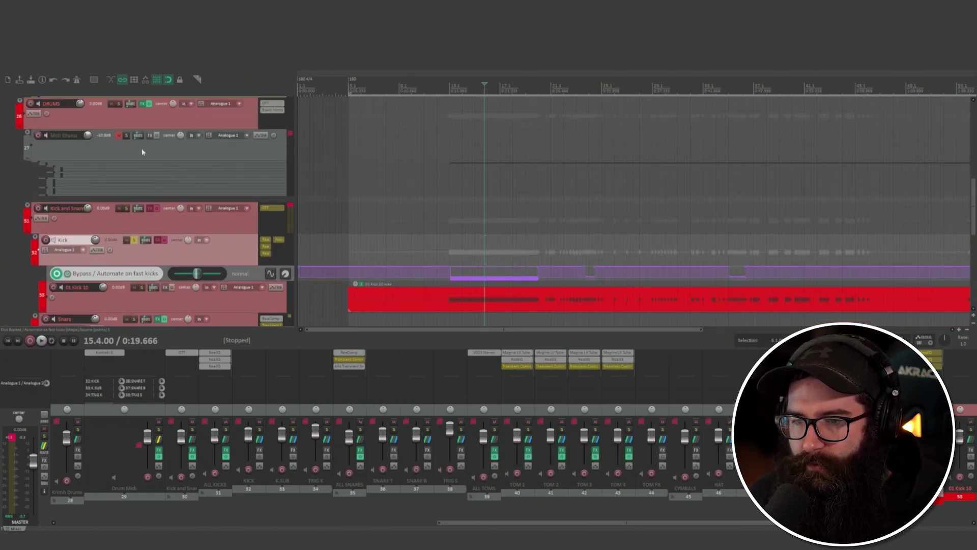
scroll(142, 134, "up", 1)
left_click(149, 120)
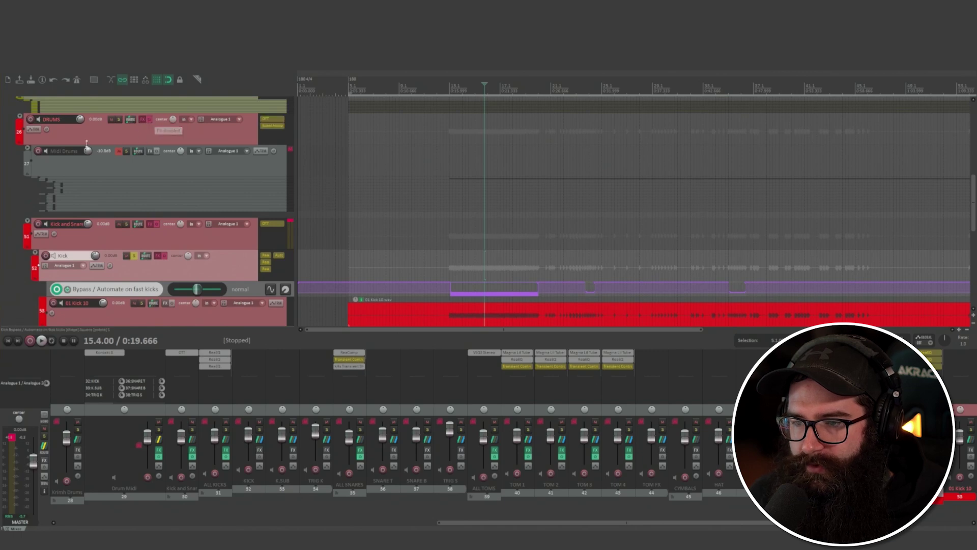
scroll(47, 183, "down", 1)
scroll(22, 191, "down", 2)
left_click(451, 90)
key("space")
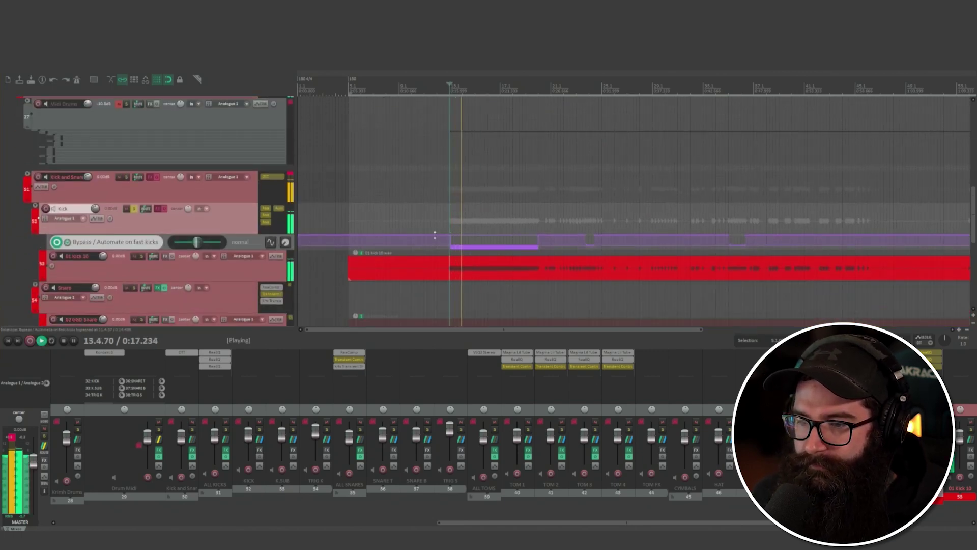
key("space")
Re-enable the effects on the Kick, Kick and Snare, and DRUMS folders, and audition the processed kick from 13.1.00.
scroll(163, 240, "up", 2)
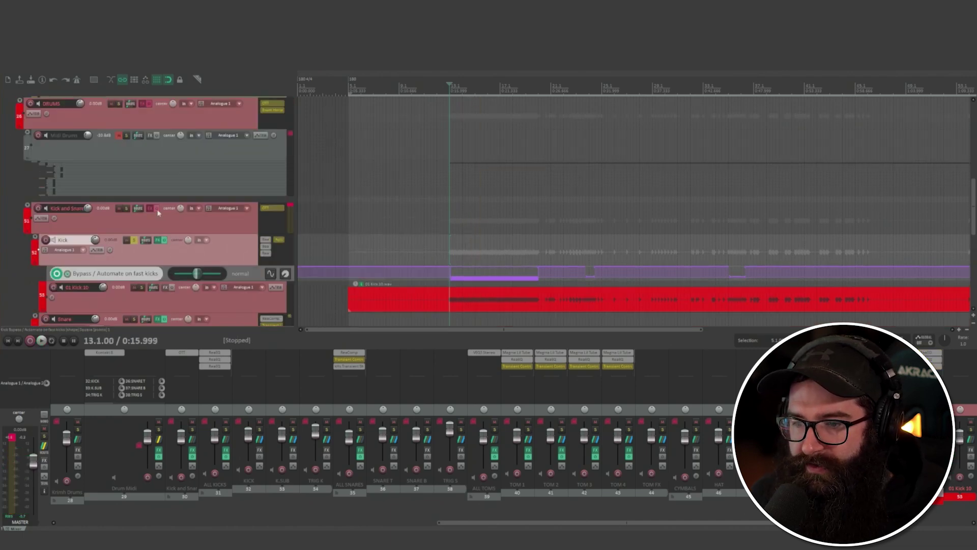
scroll(428, 135, "up", 2)
key("space")
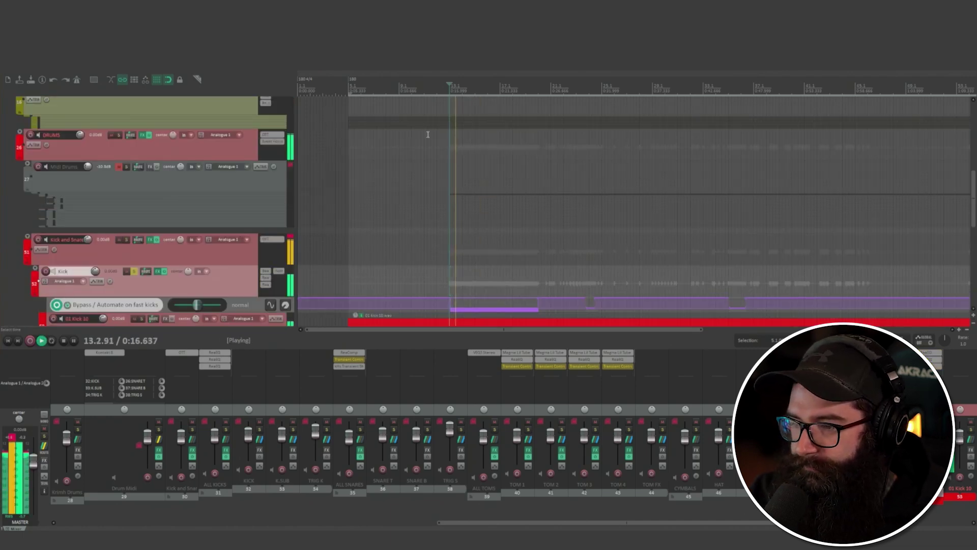
key("space")
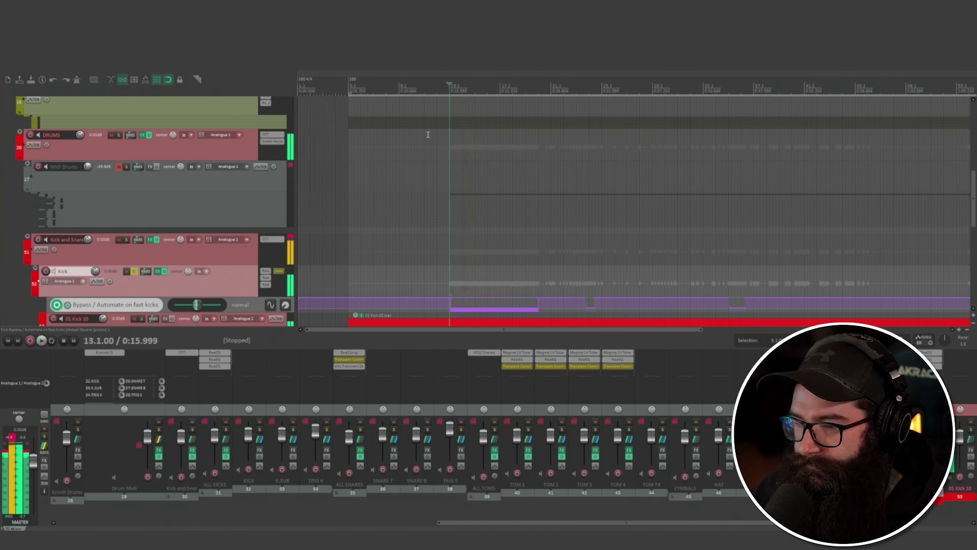
Highlight the Kick and Snare, Snare and Kick folders in turn to examine how they are grouped.
scroll(169, 209, "down", 4)
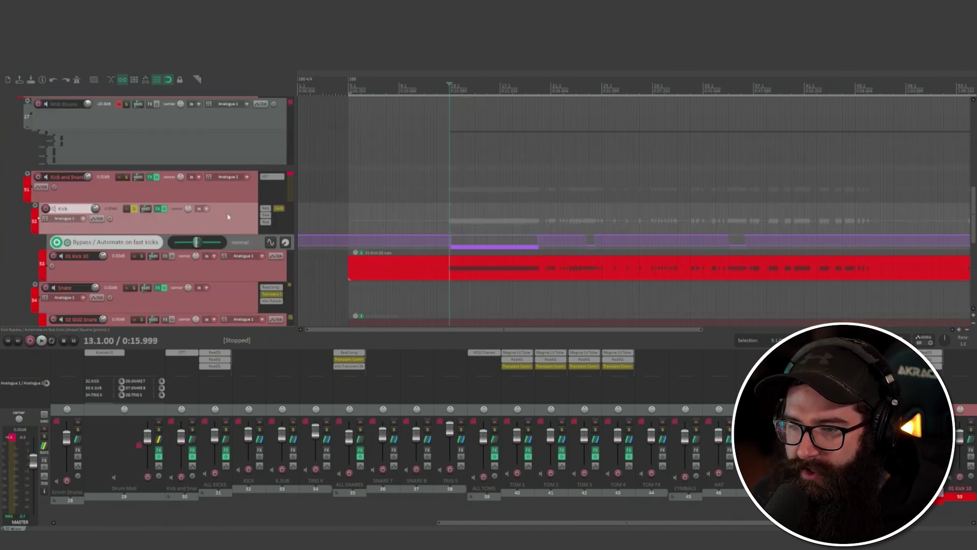
left_click(153, 187)
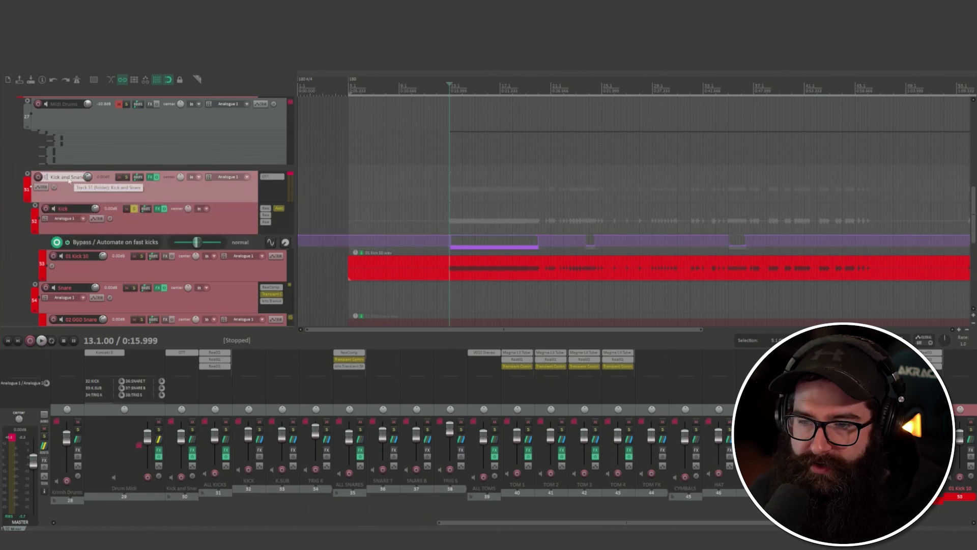
double_click(68, 178)
left_click(103, 192)
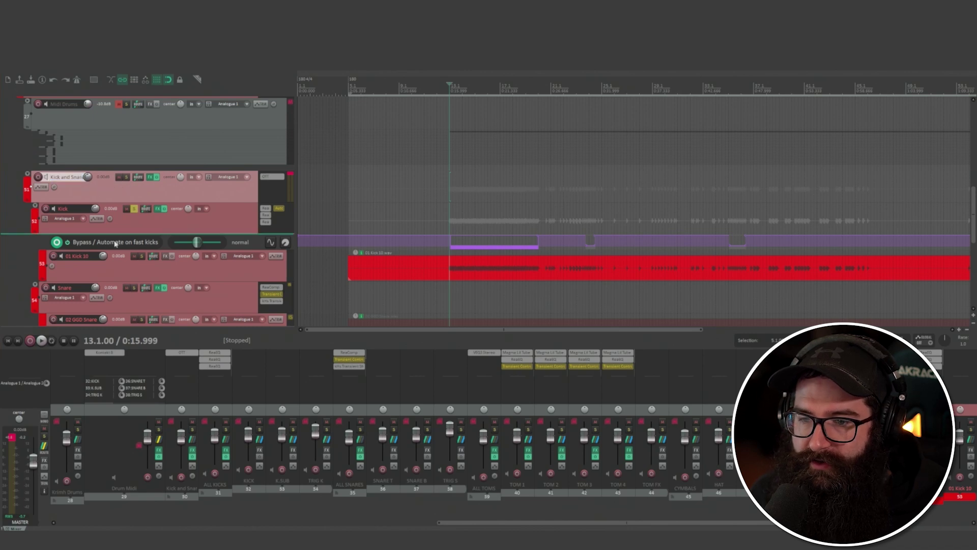
scroll(111, 265, "down", 1)
left_click(134, 275)
left_click(123, 196)
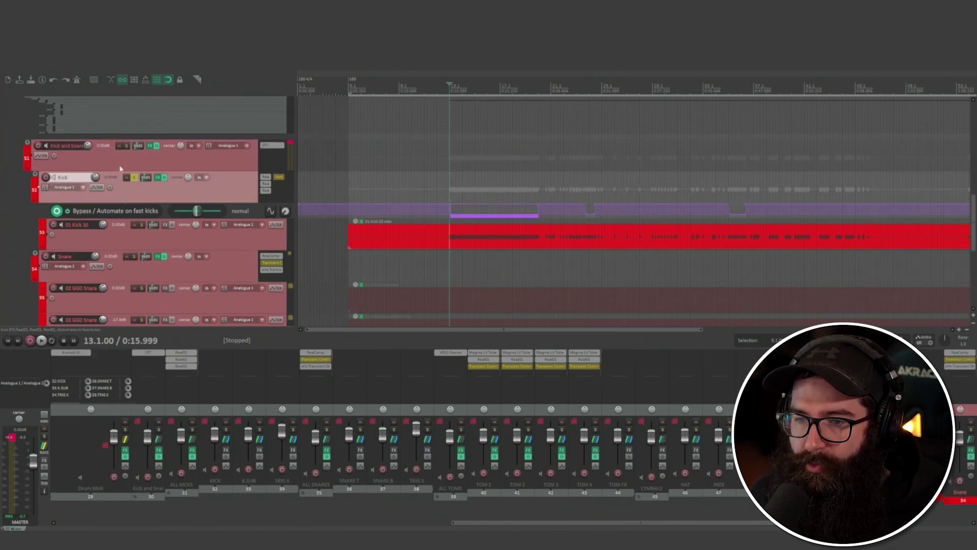
Open the OTT compressor on the Kick and Snare folder, examine its settings and close it.
left_click(91, 163)
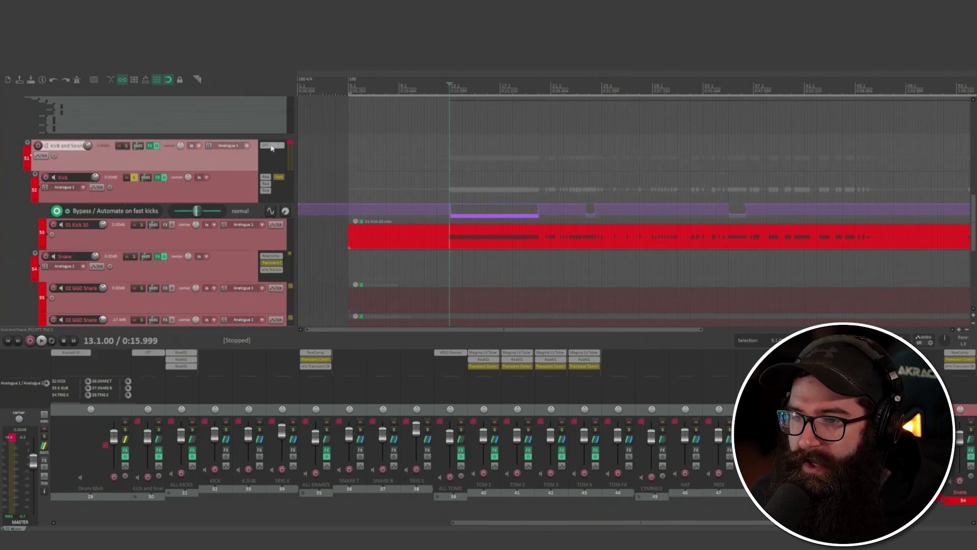
left_click(272, 145)
left_click_drag(107, 25, 508, 104)
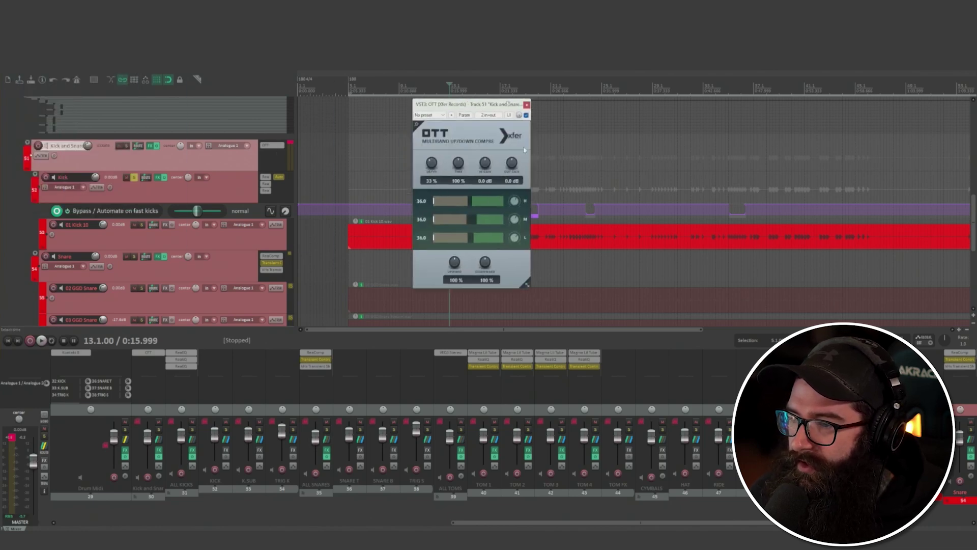
left_click(527, 104)
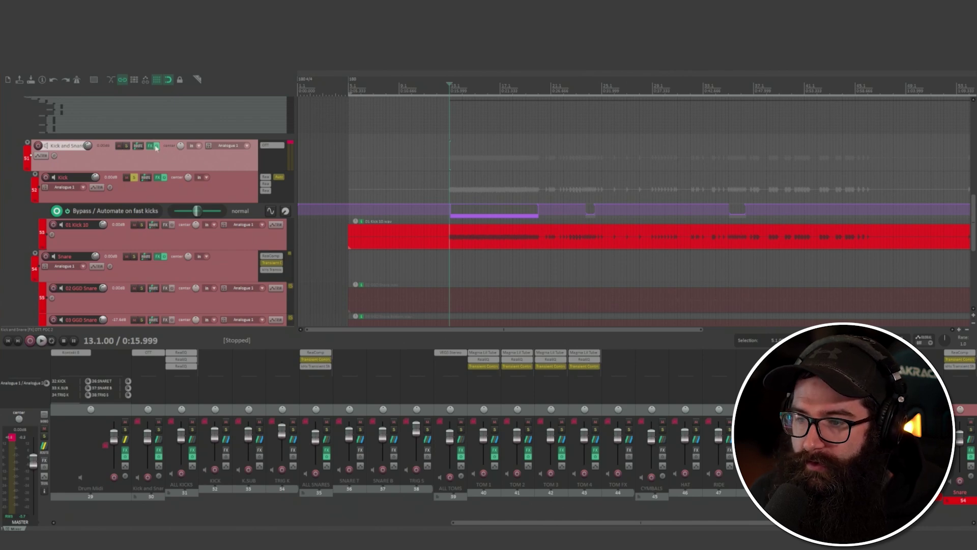
Play the soloed kick from 13.1.00 while toggling the Kick and Snare folder's effects to compare with and without OTT, leaving them enabled.
left_click(156, 147)
key("space")
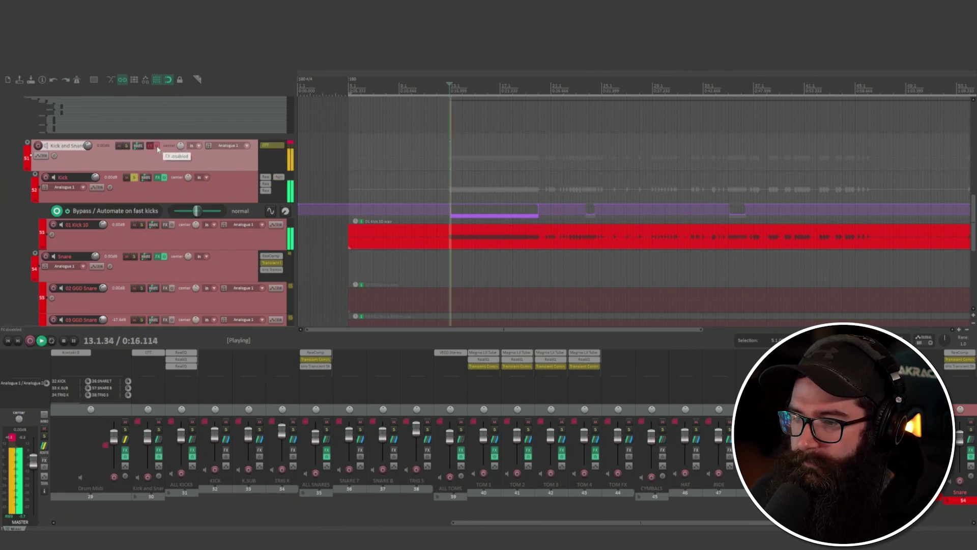
left_click(157, 148)
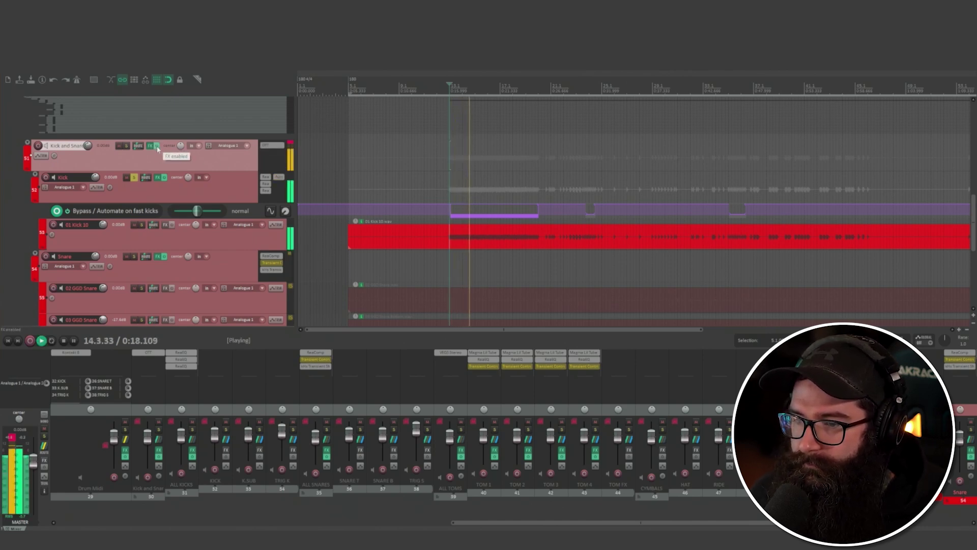
left_click(157, 148)
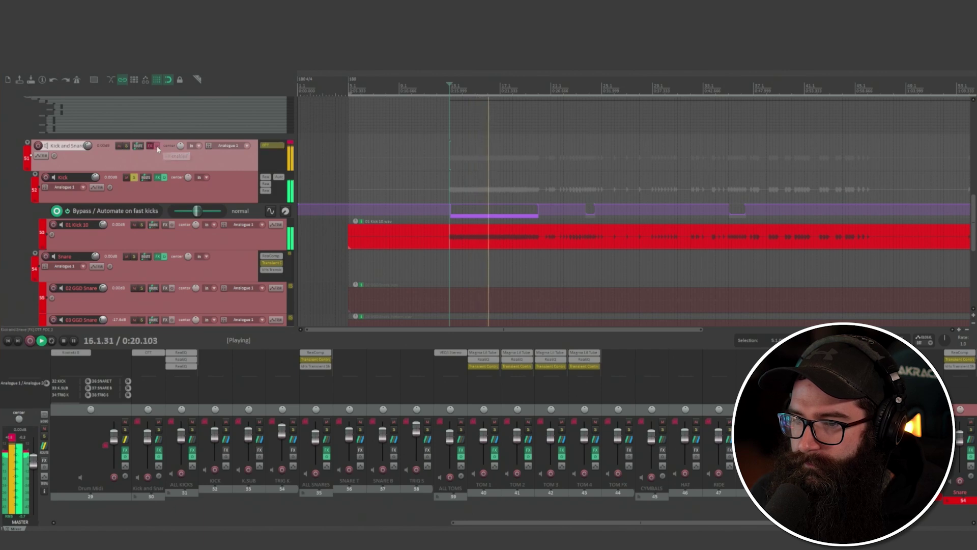
left_click(157, 147)
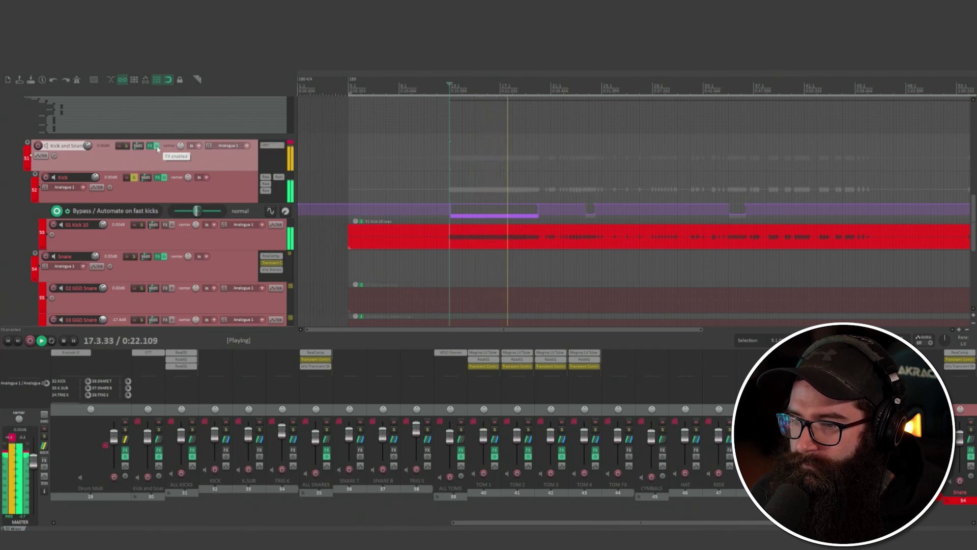
key("space")
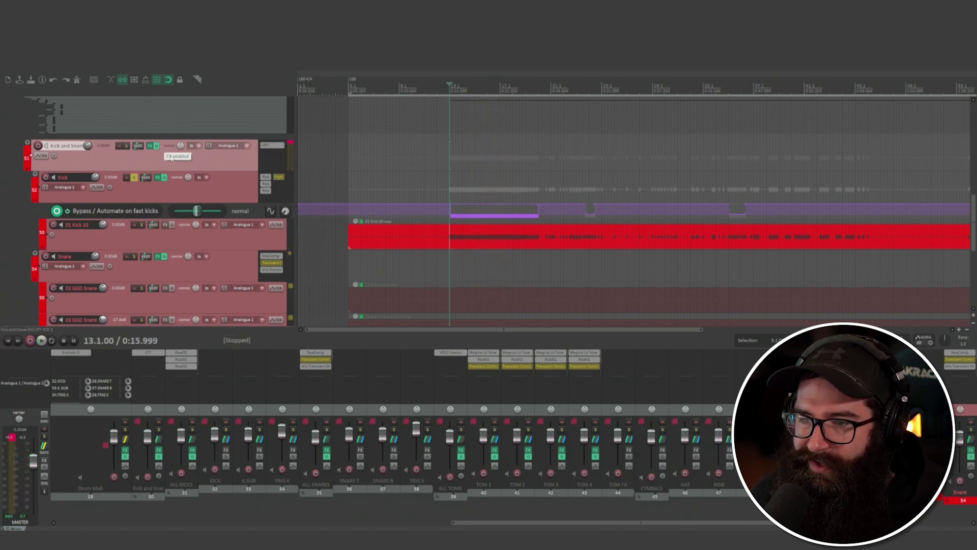
Unsolo the Kick folder and look over the snare tracks, selecting the 04 GGD Snare track.
scroll(160, 201, "up", 1)
scroll(160, 202, "up", 1)
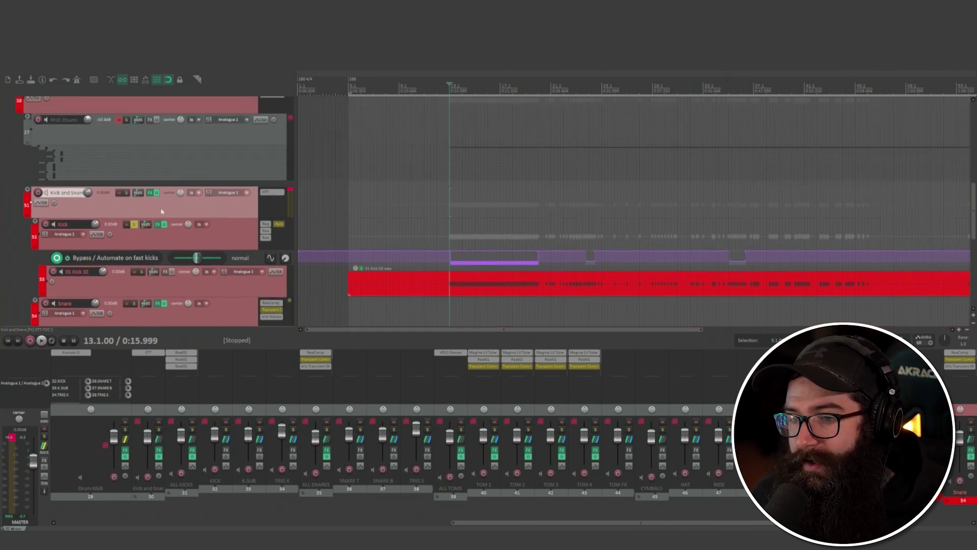
scroll(142, 240, "down", 1)
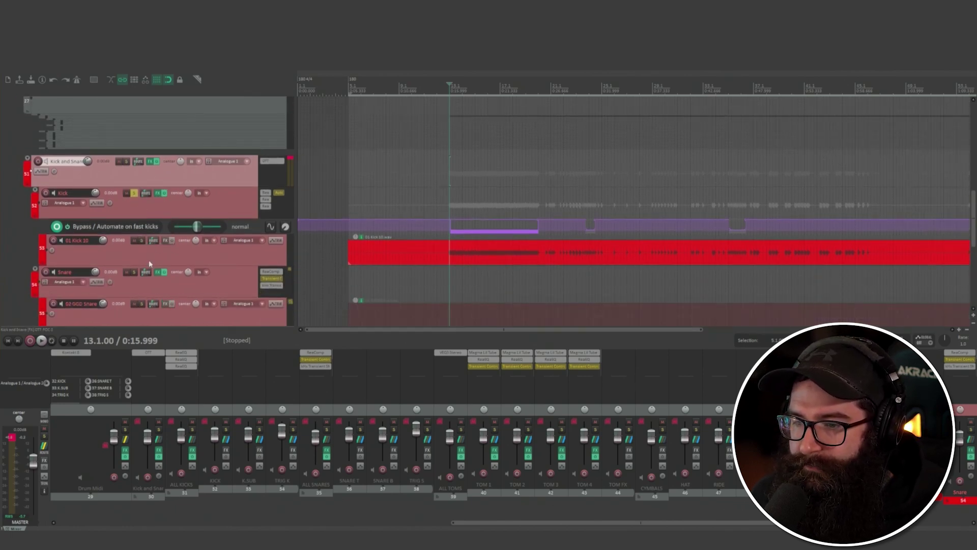
scroll(154, 185, "down", 1)
scroll(144, 219, "down", 4)
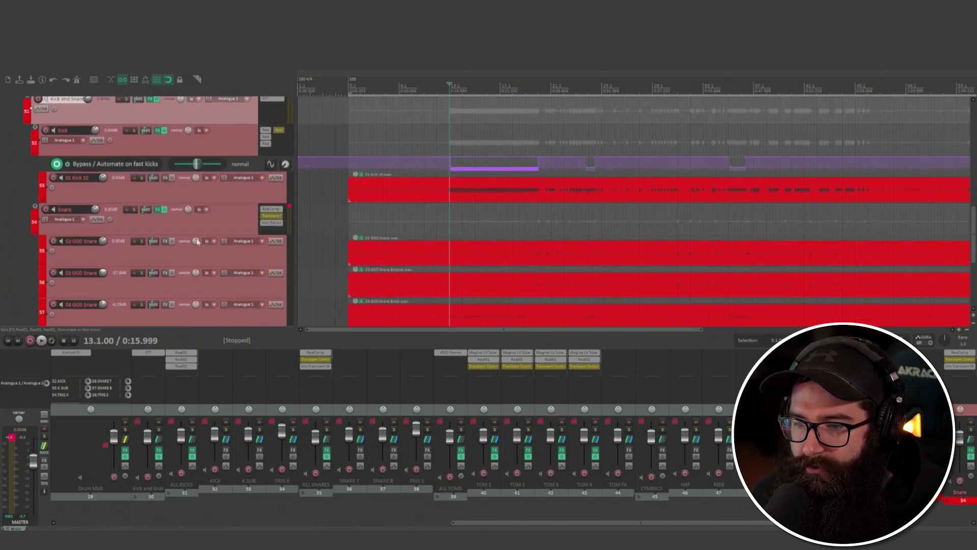
scroll(138, 226, "down", 3)
left_click(122, 276)
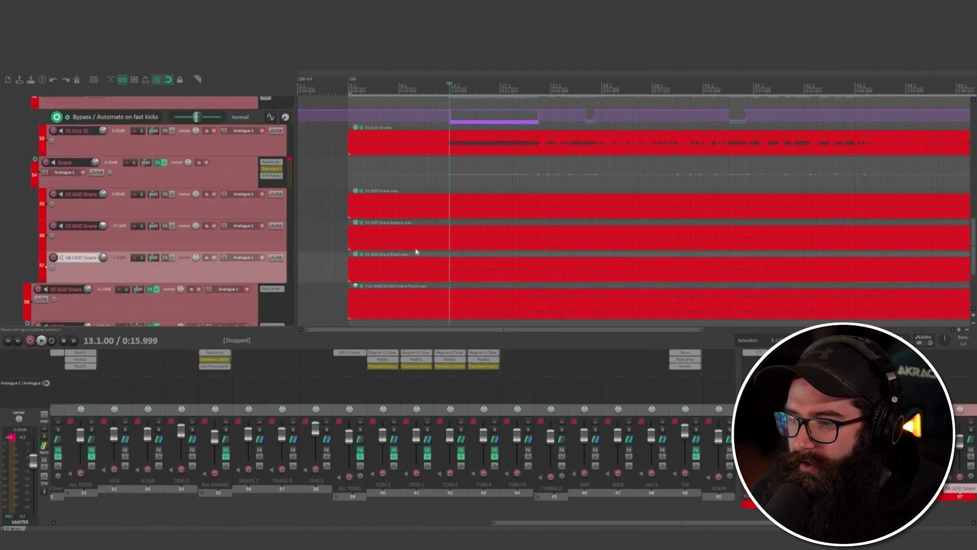
Examine the 04 GGD Snare Blast, 03 GGD Snare Bottom and 02 GGD Snare tracks in turn, and place the edit cursor at 19.2.00.
left_click(463, 276)
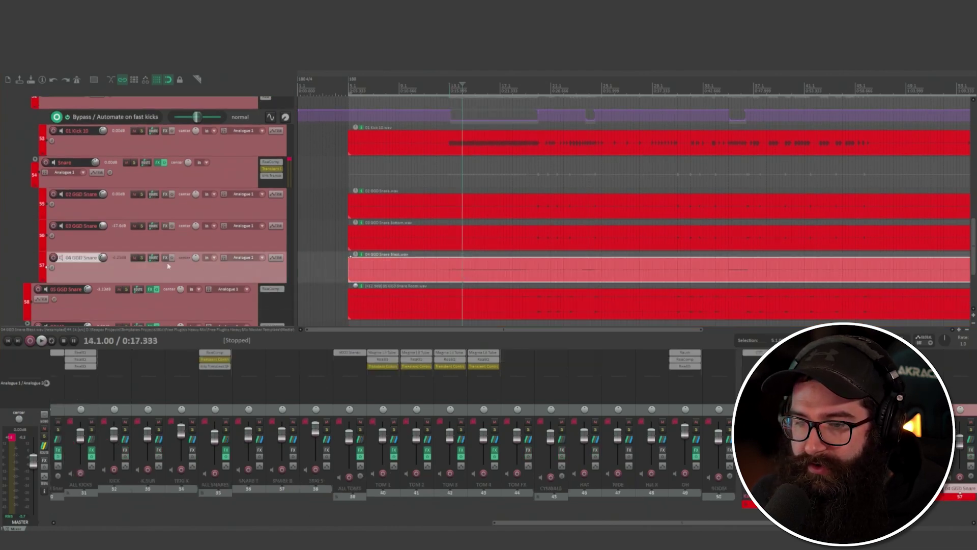
left_click(143, 259)
left_click(143, 258)
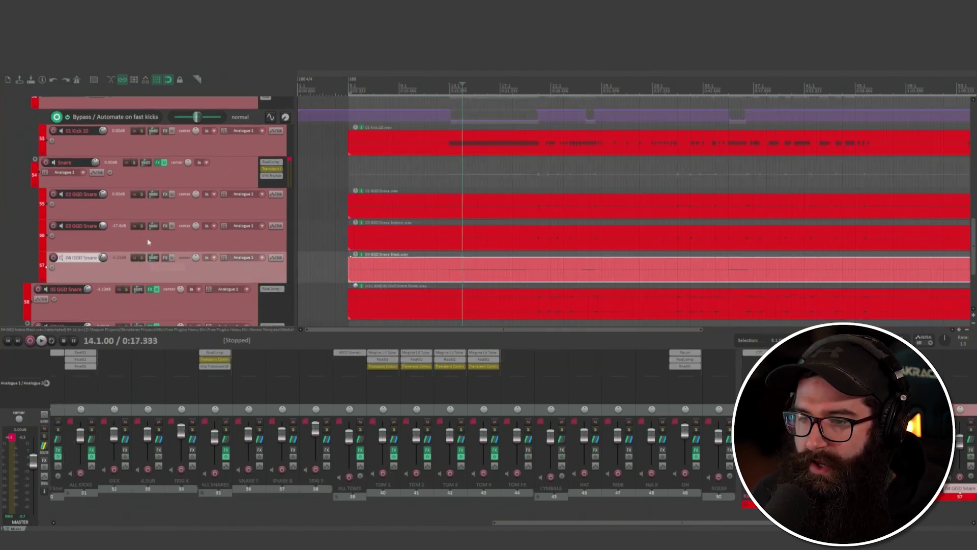
double_click(95, 226)
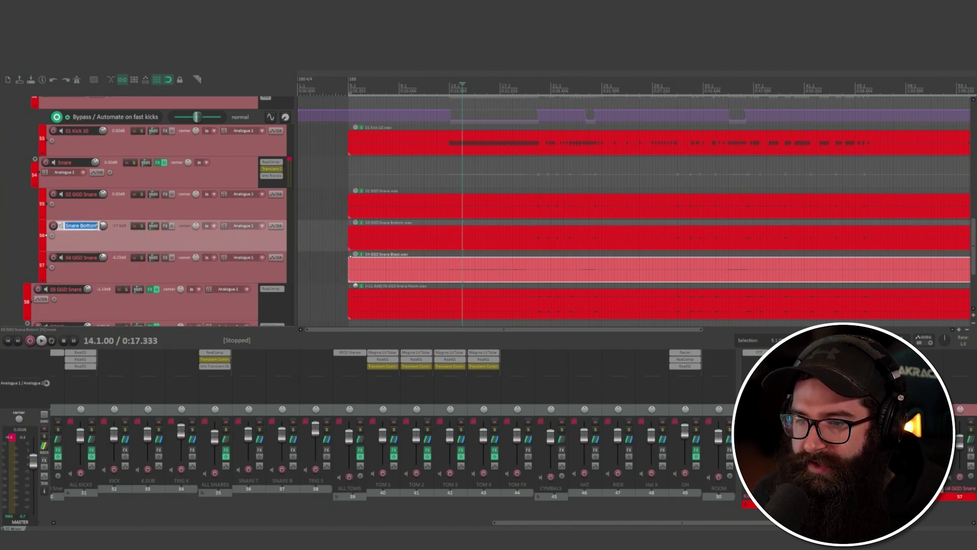
double_click(94, 195)
left_click(531, 137)
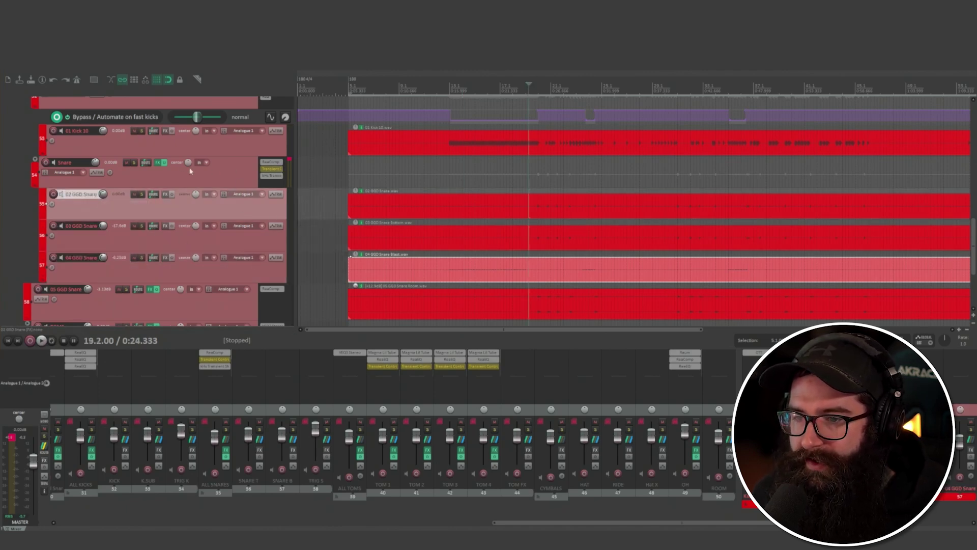
Open the Snare folder's effects chain and examine ReaComp, Transient Controller and the kHs Transient Shaper.
left_click(159, 163)
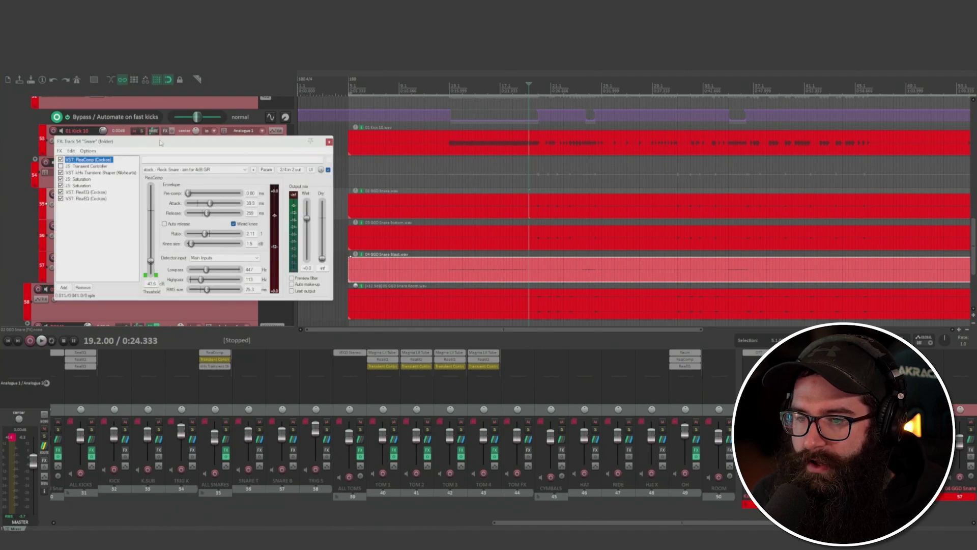
left_click_drag(152, 141, 444, 147)
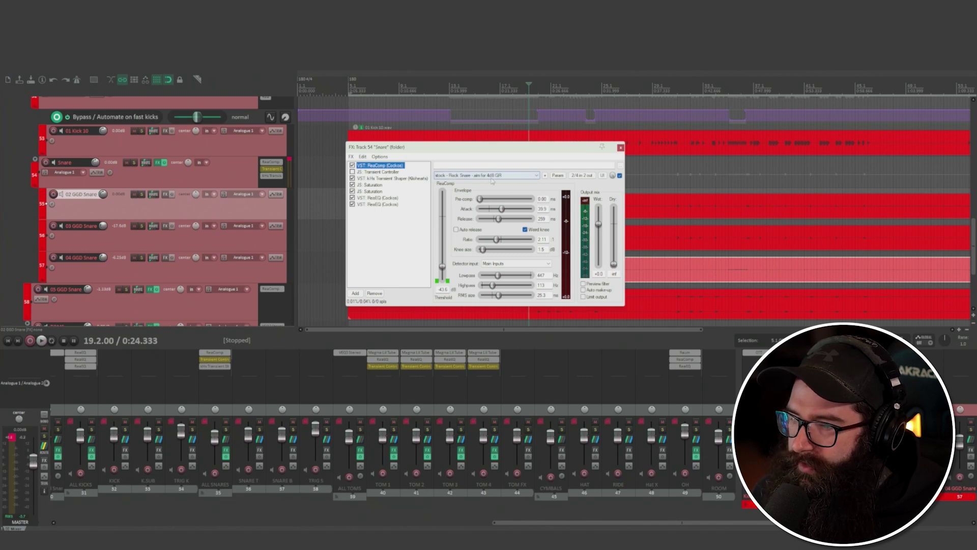
left_click(381, 172)
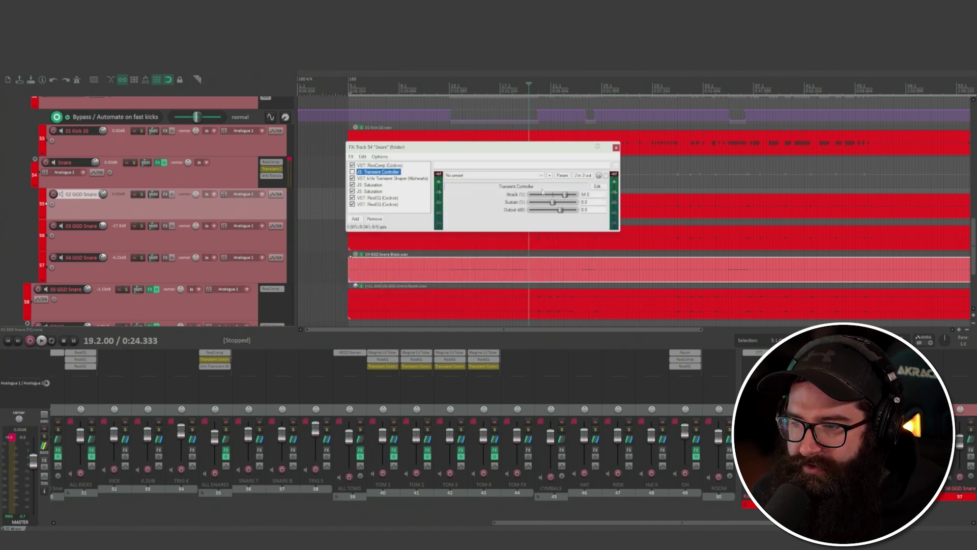
left_click(384, 179)
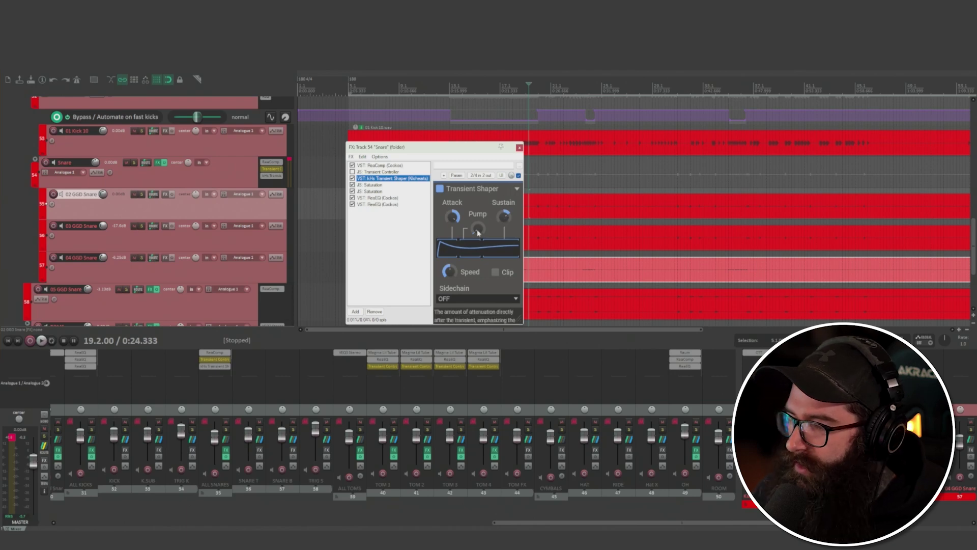
Examine the two Saturation effects and both ReaEQ instances in the Snare chain, selecting the lowest mid-cut band of the final EQ.
left_click(375, 185)
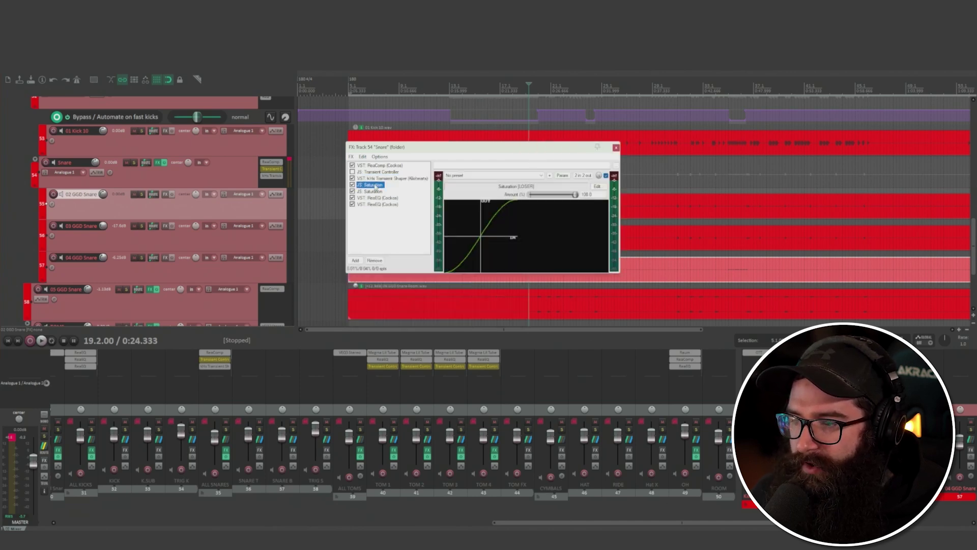
left_click(375, 192)
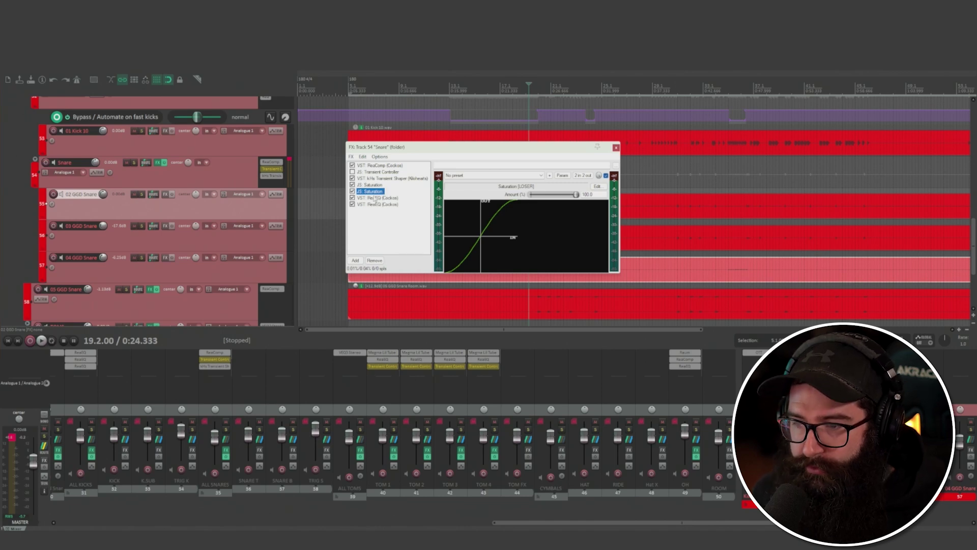
left_click(378, 198)
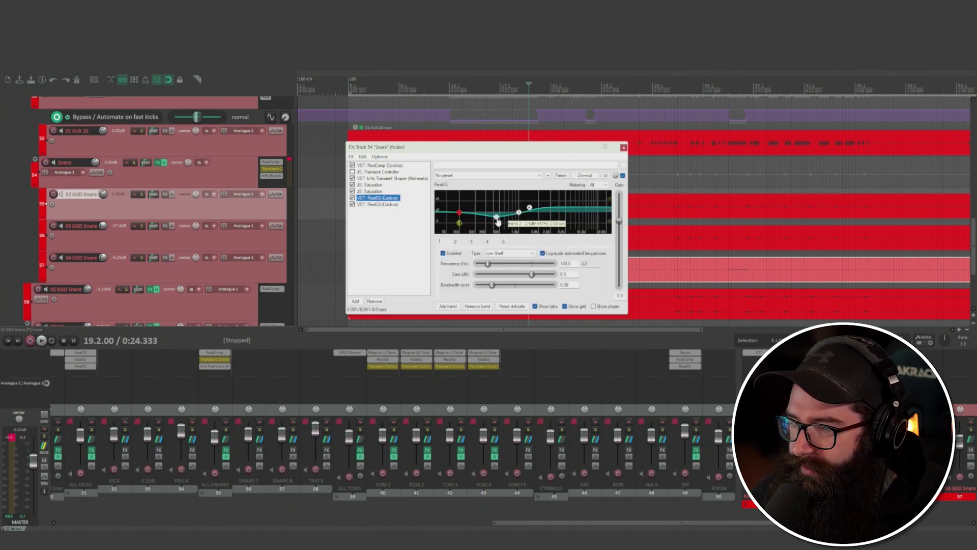
left_click(383, 205)
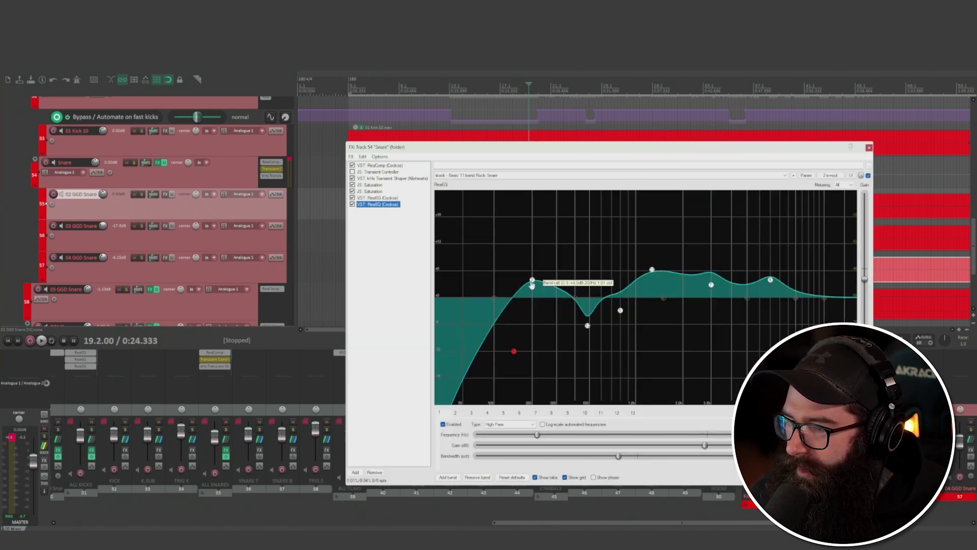
left_click(588, 325)
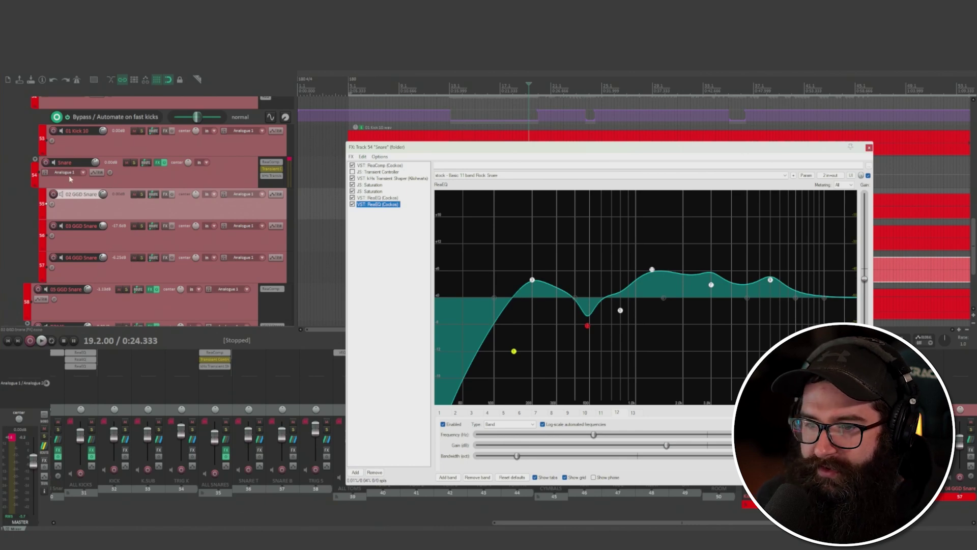
Solo the Snare folder and play it while toggling its effects to compare processed and unprocessed sound, leaving the effects enabled.
left_click(134, 162)
left_click(164, 163)
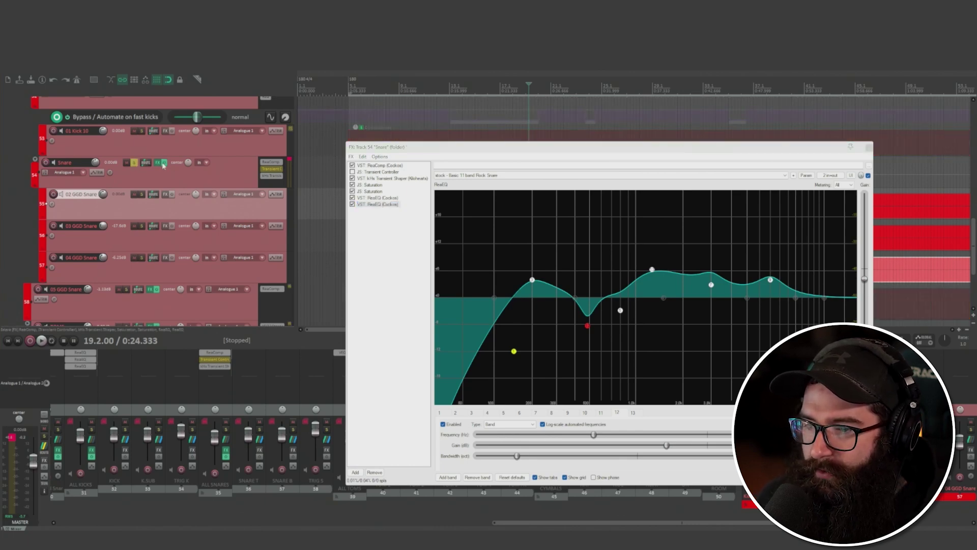
key("space")
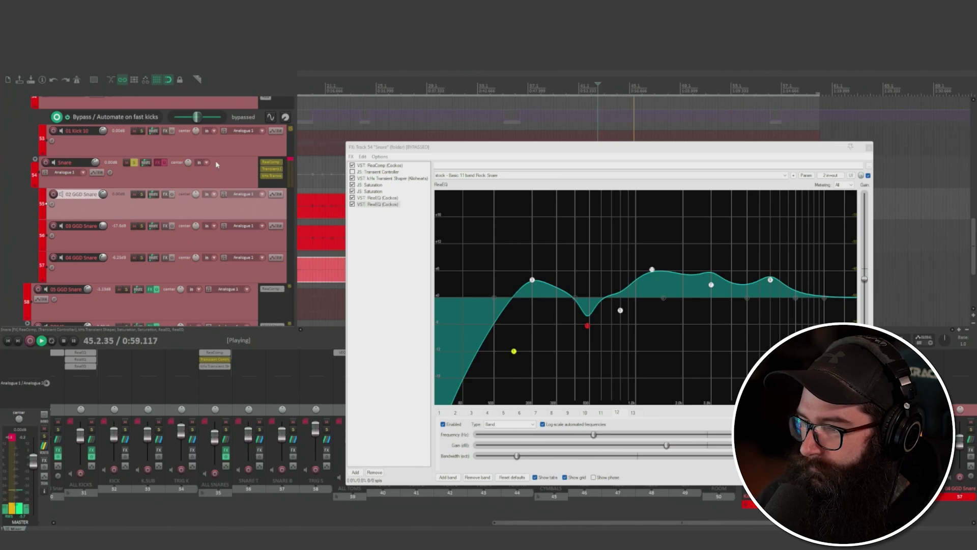
left_click(165, 164)
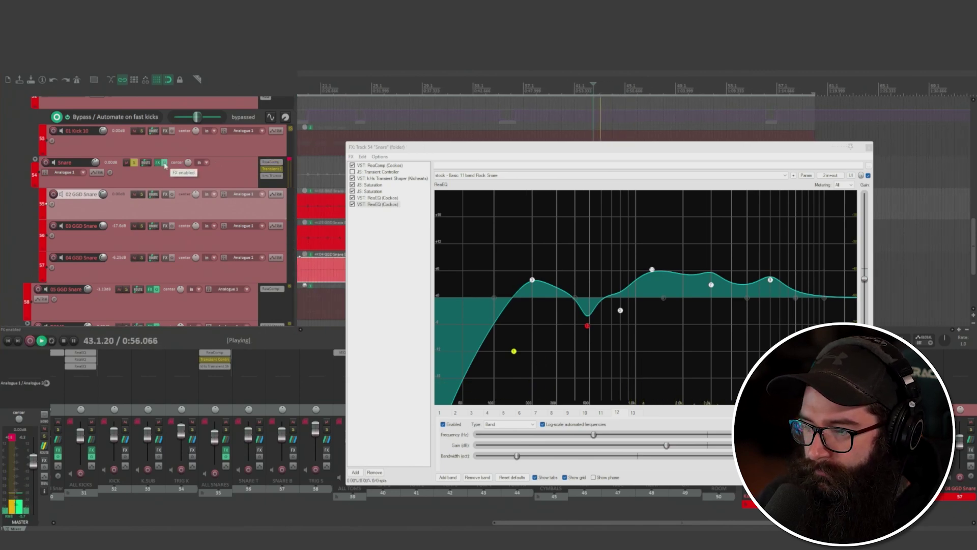
key("space")
key("space")
left_click(164, 163)
key("space")
left_click(164, 163)
key("space")
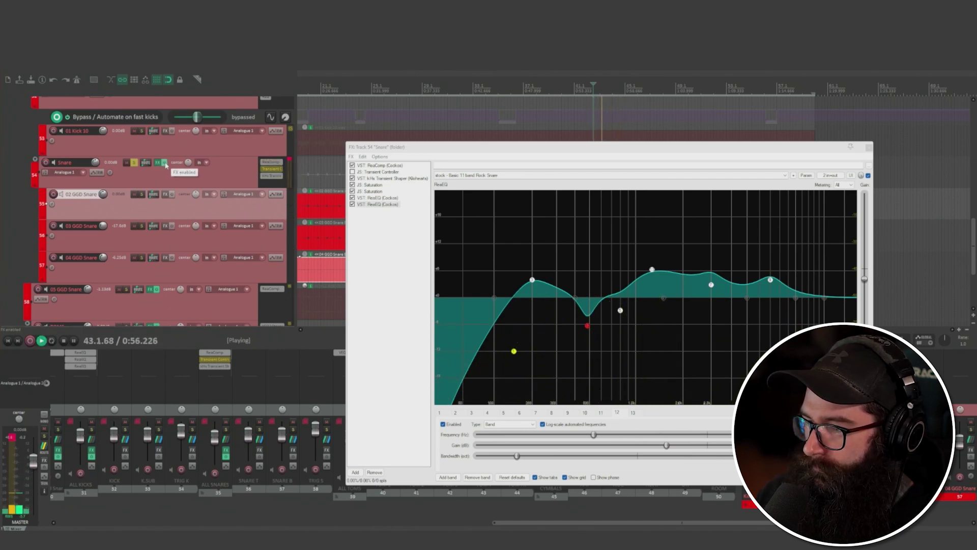
key("space")
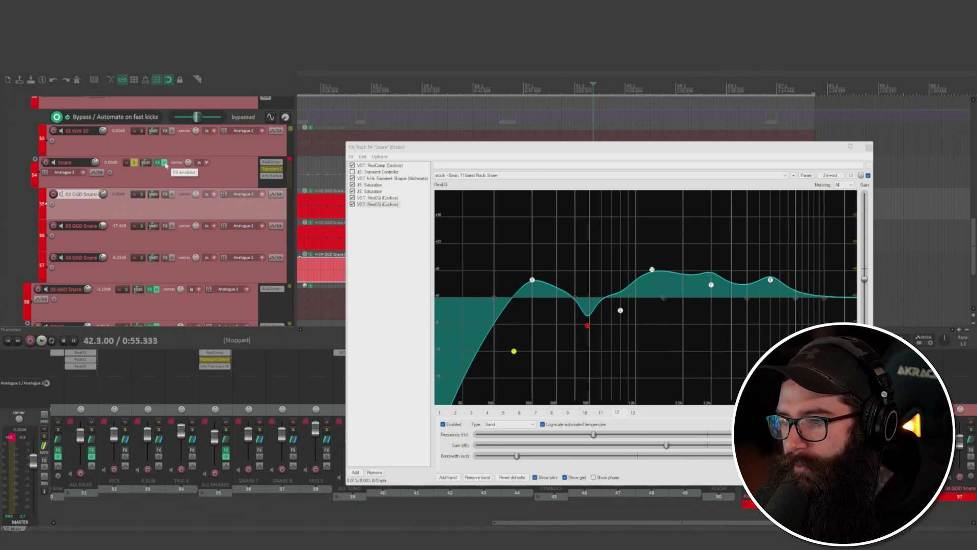
Review the Snare chain's Transient Shaper and second Saturation, close the chain, and check OTT on the Kick and Snare folder.
left_click(390, 179)
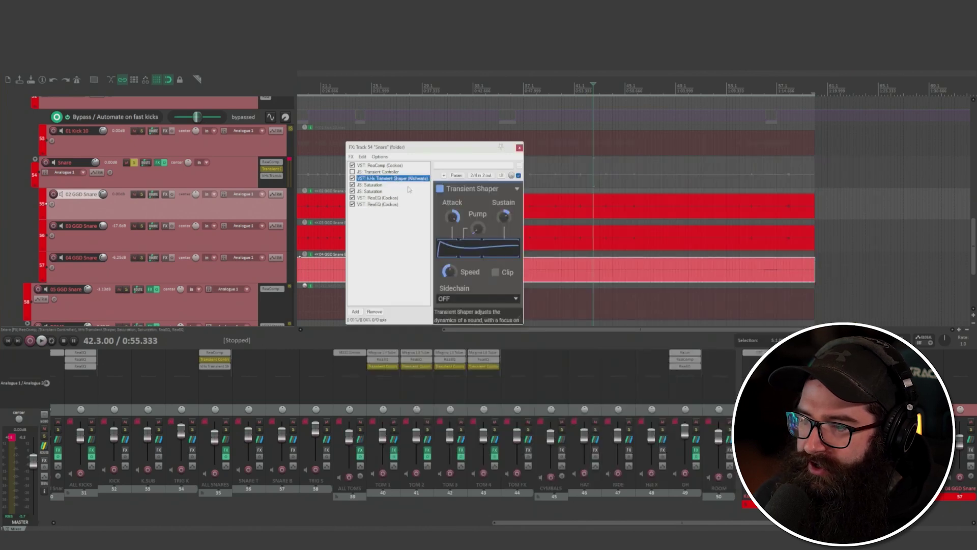
left_click(390, 191)
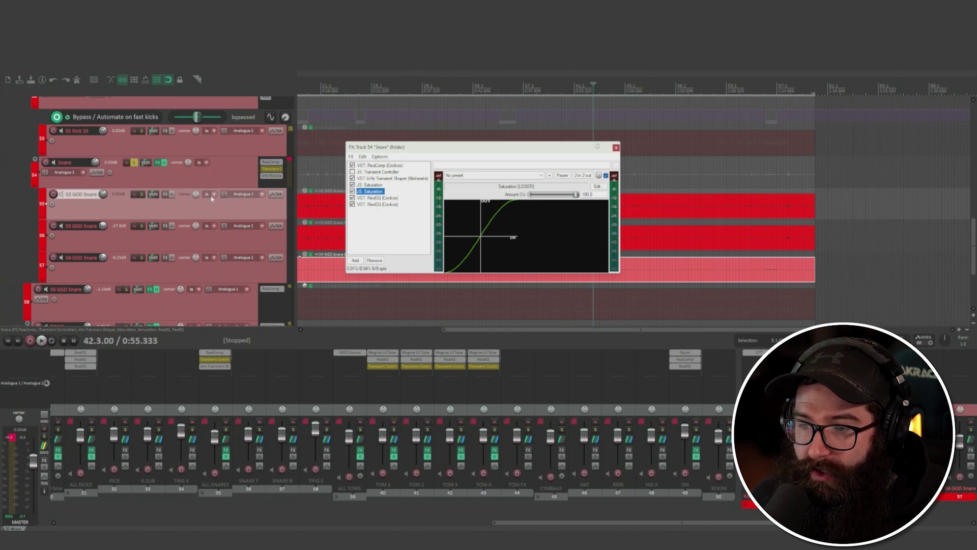
scroll(212, 199, "up", 3)
left_click(170, 133)
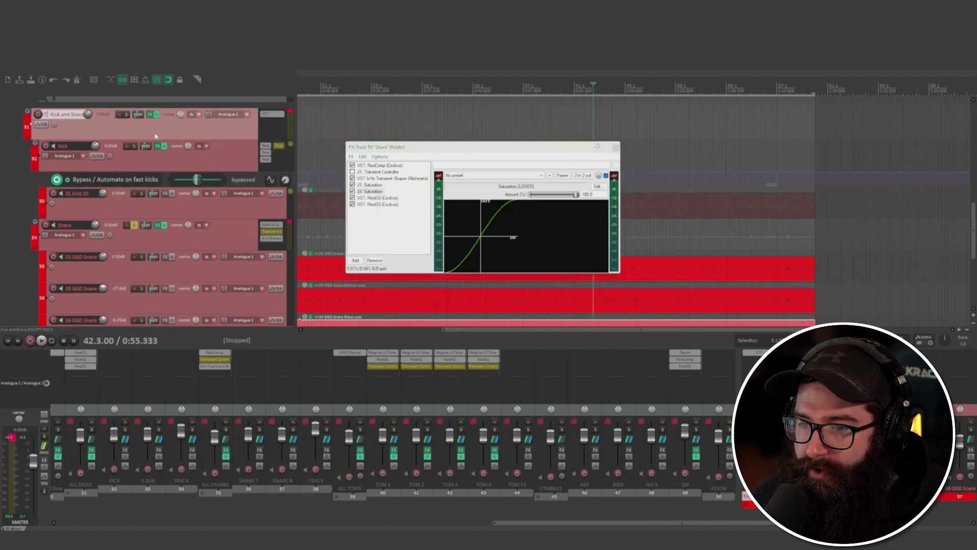
left_click(616, 148)
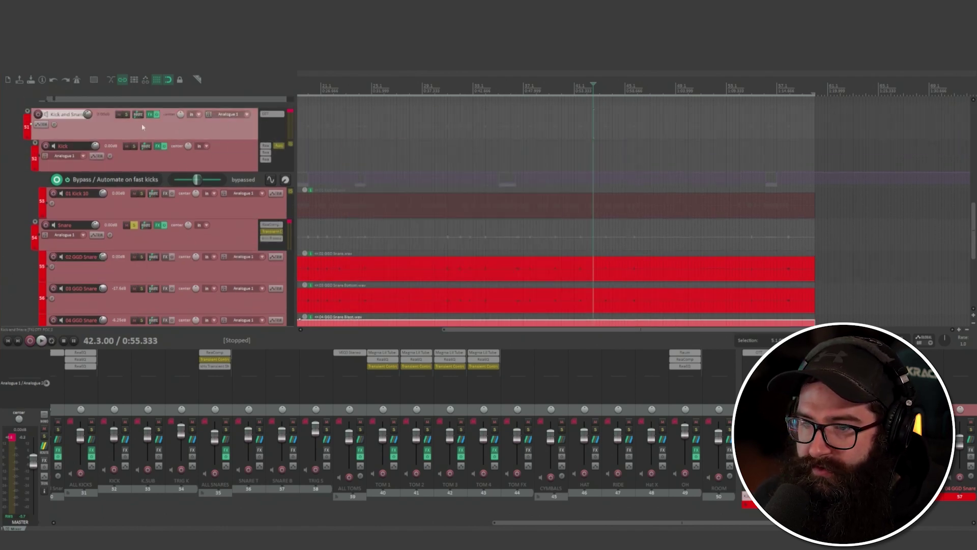
left_click(272, 113)
left_click(273, 114)
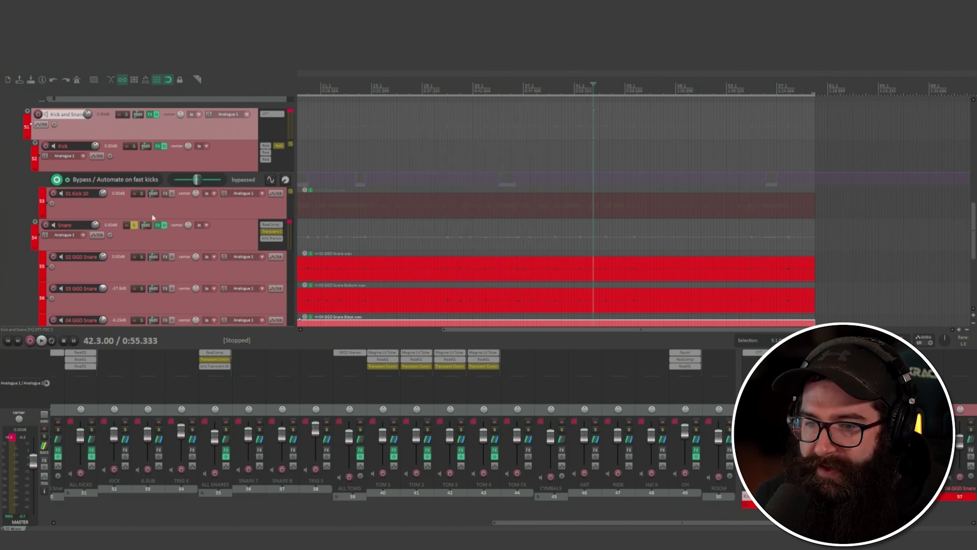
Unsolo the Snare folder, collapse its tracks and select the 05 GGD Snare Room track.
left_click(134, 225)
scroll(140, 229, "down", 2)
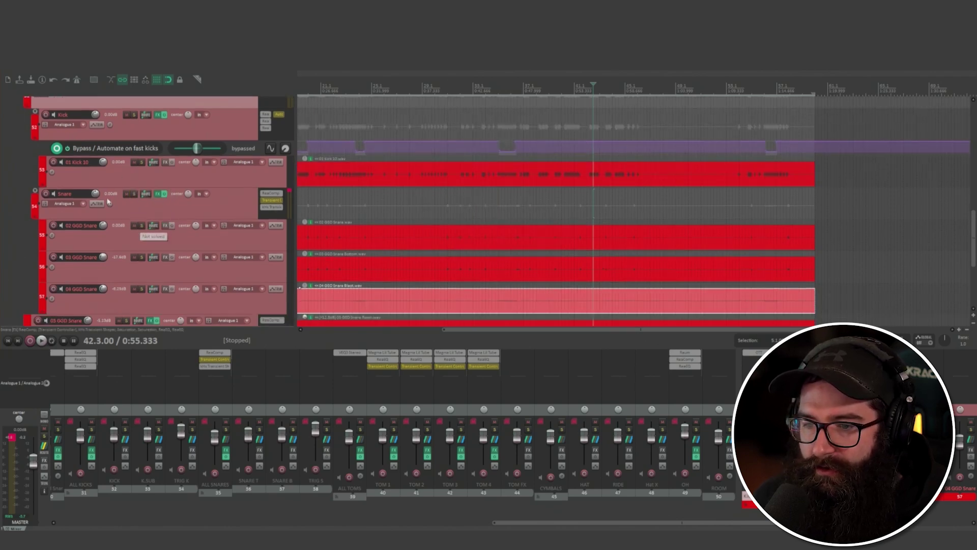
left_click(34, 162)
scroll(144, 228, "up", 2)
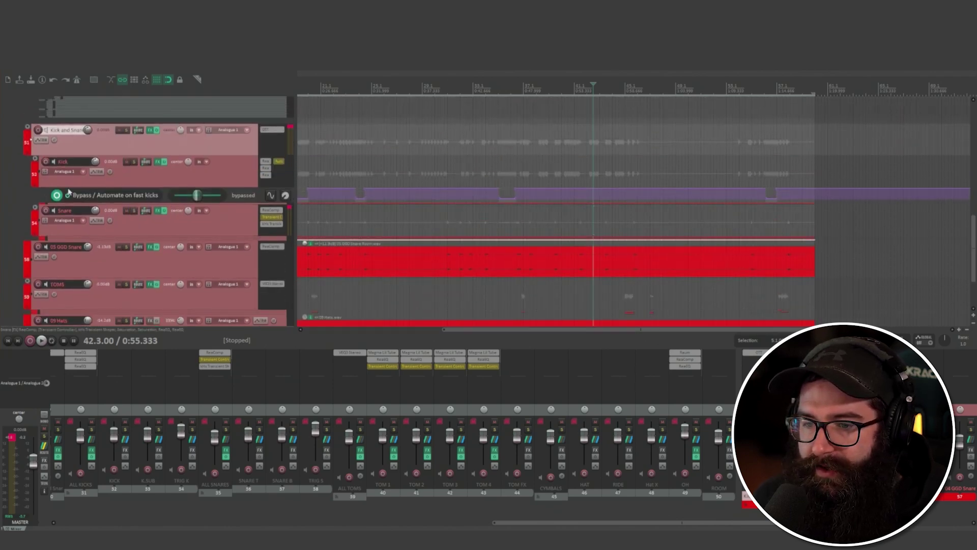
scroll(144, 229, "down", 2)
left_click(92, 202)
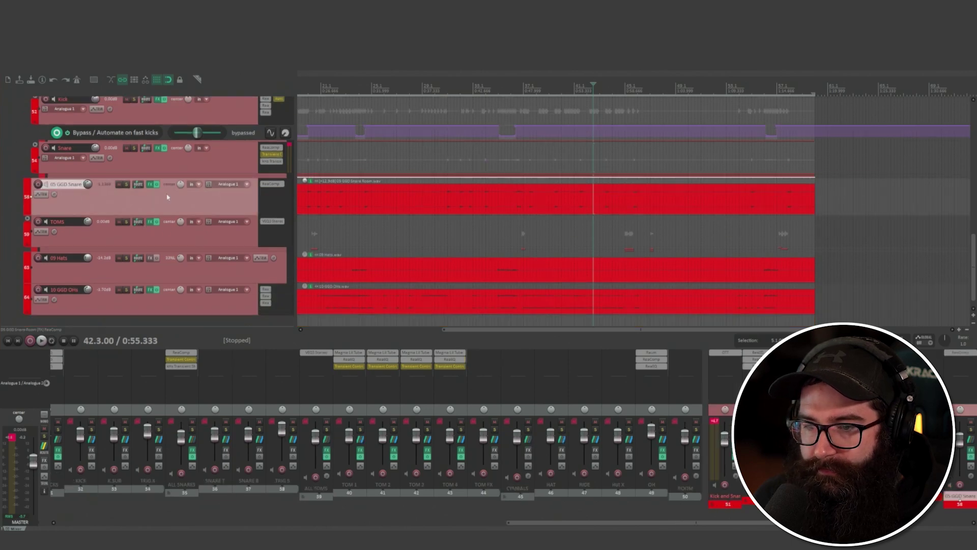
Play the 05 GGD Snare Room track soloed from 30.4.00, then stop playback and unsolo it.
left_click(445, 91)
left_click(127, 185)
key("space")
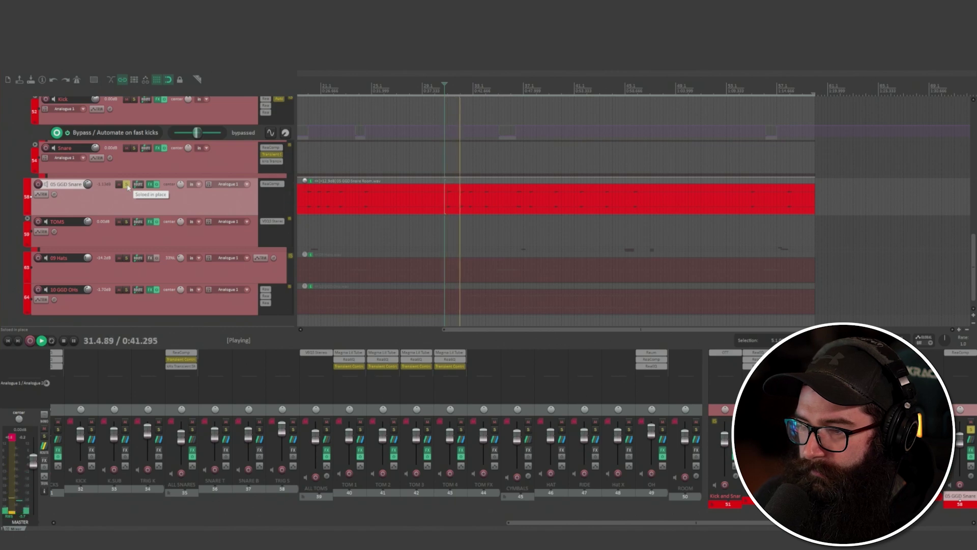
key("space")
left_click(127, 184)
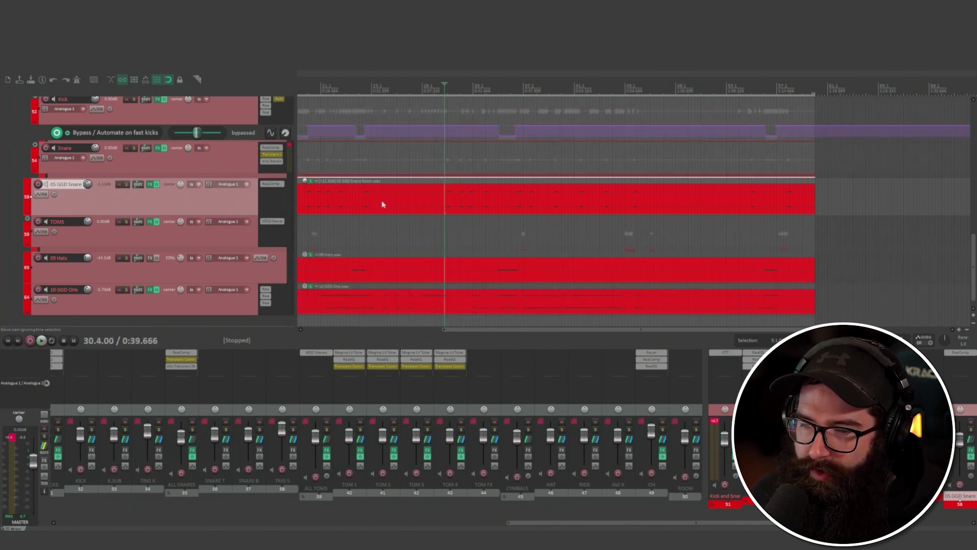
Open ReaComp on the 05 GGD Snare Room track, play the track soloed from 30.4.00 to watch the compression, and close the plugin.
scroll(181, 212, "up", 2)
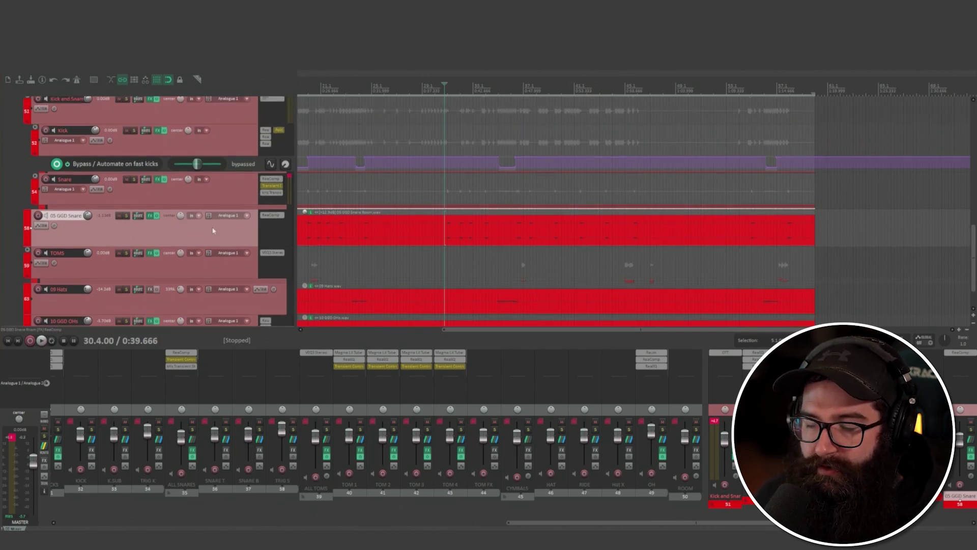
scroll(131, 248, "down", 2)
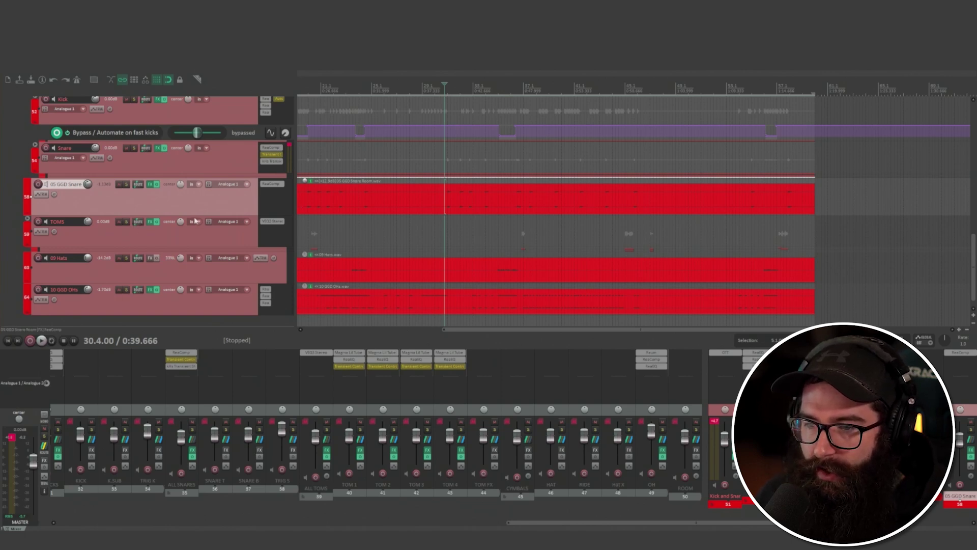
left_click(271, 184)
left_click_drag(133, 74, 539, 137)
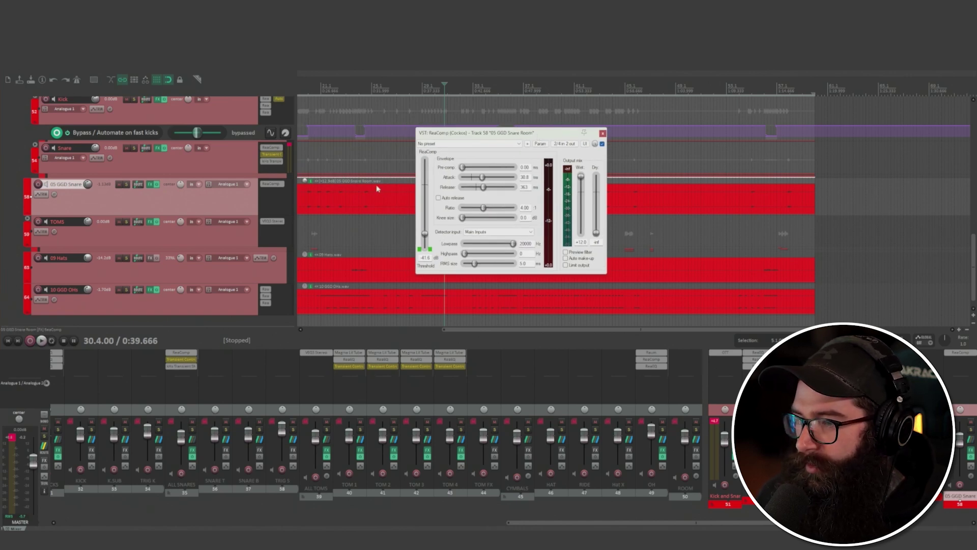
key("space")
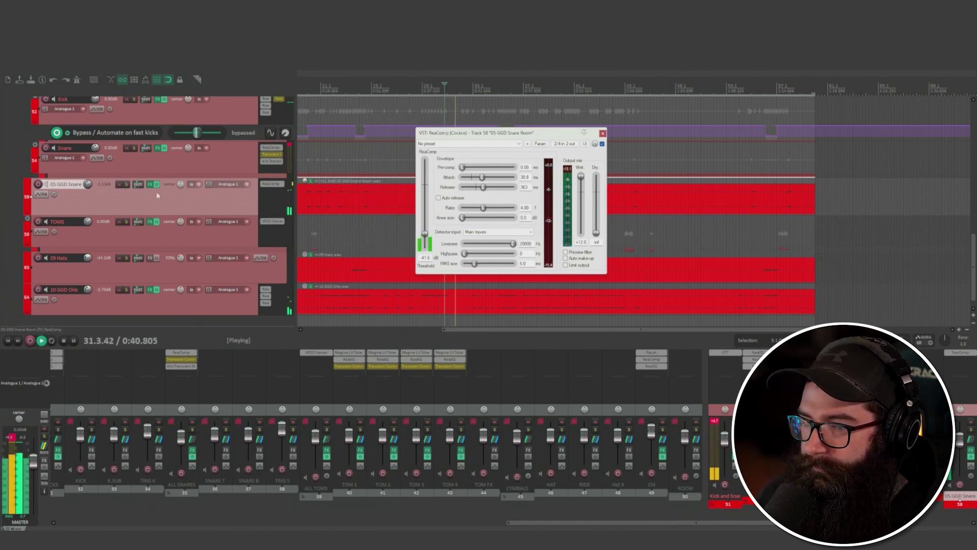
left_click(126, 185)
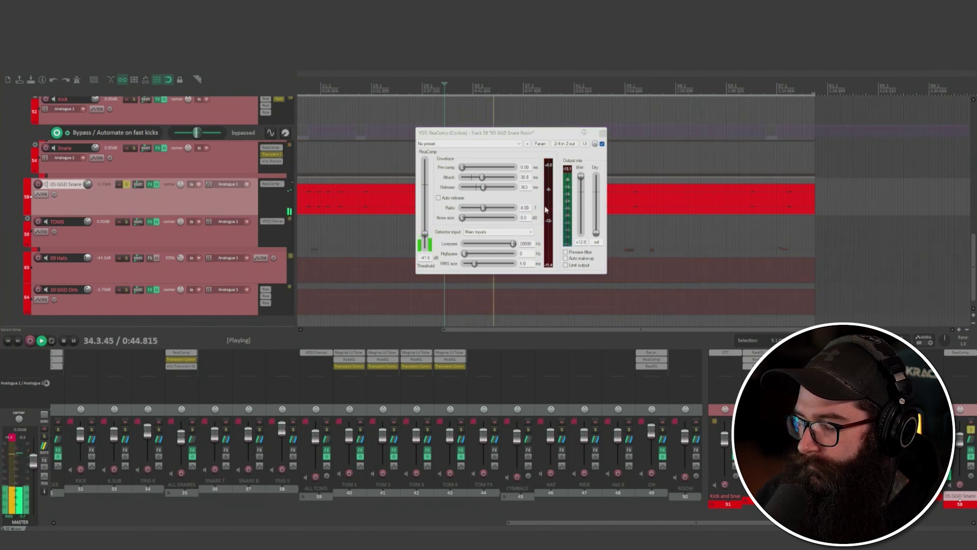
key("space")
key("space")
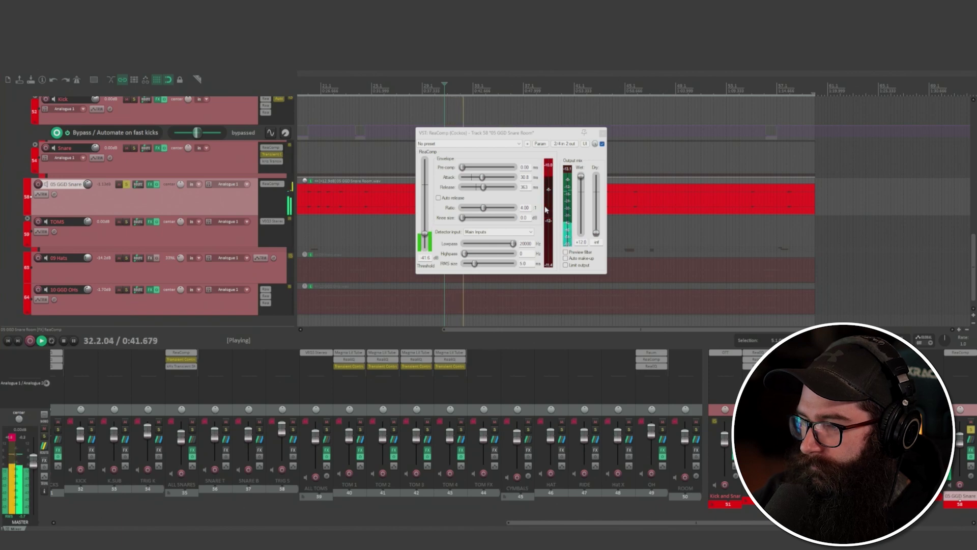
key("space")
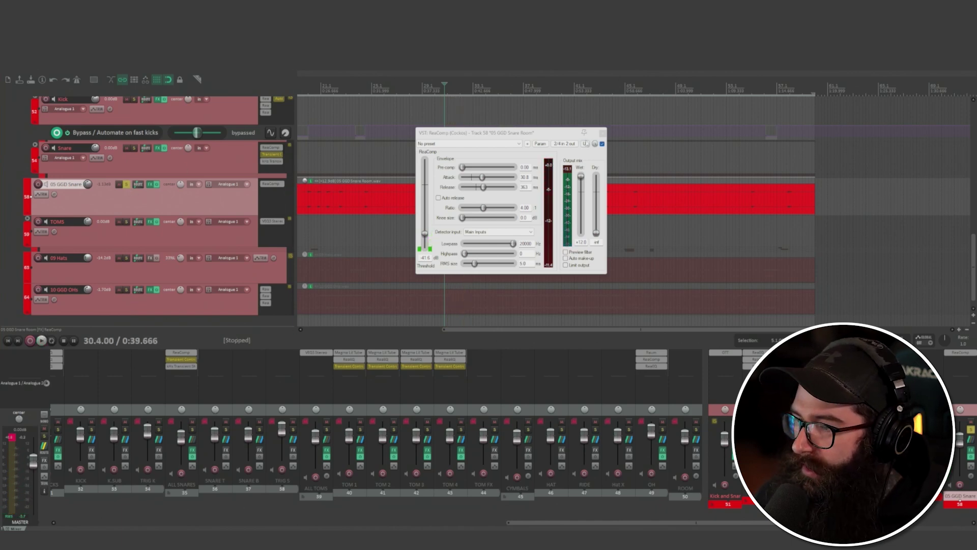
left_click(603, 133)
Expand the TOMS folder, place the edit cursor at 20.1.00 and open the 06 GGD Rack Tom track's effects chain to examine Magma Lil Tube.
left_click(28, 219)
scroll(194, 237, "down", 3)
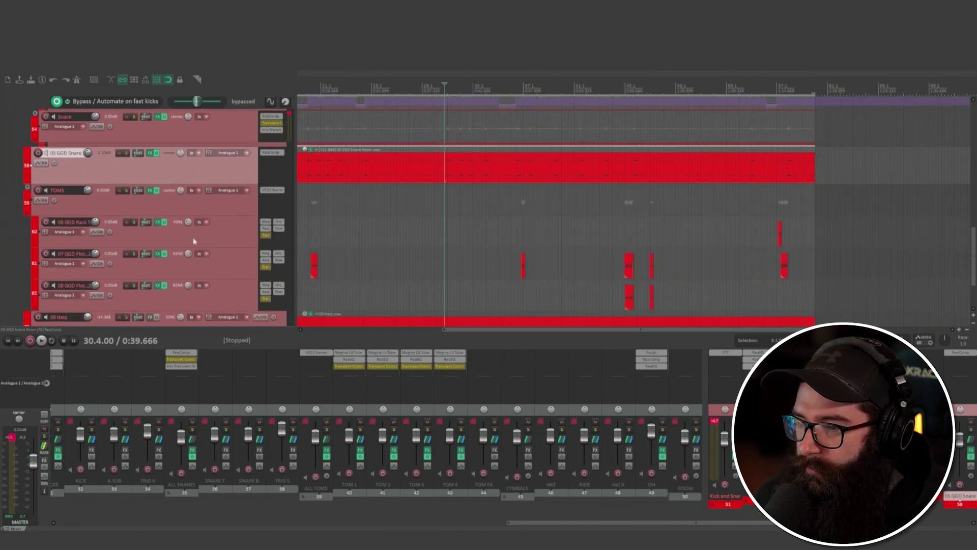
left_click(309, 85)
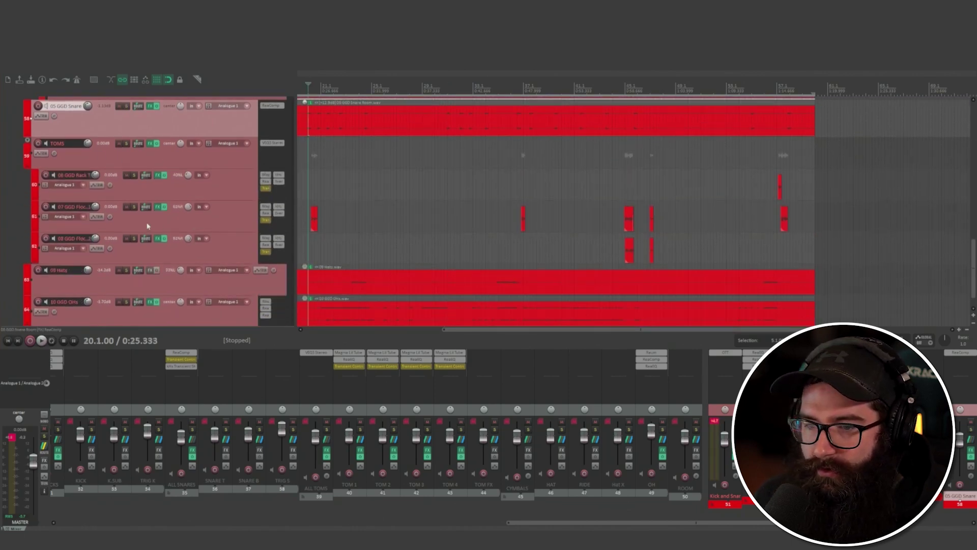
left_click(159, 175)
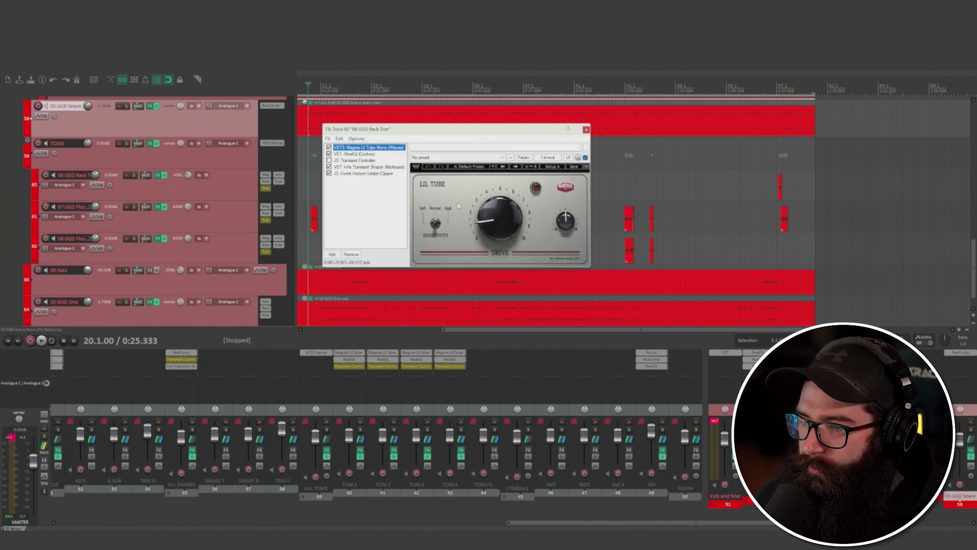
Review the 06 GGD Rack Tom effects chain from Magma Lil Tube through ReaEQ and the transient shapers to the Event Horizon limiter, and close it.
left_click(501, 229)
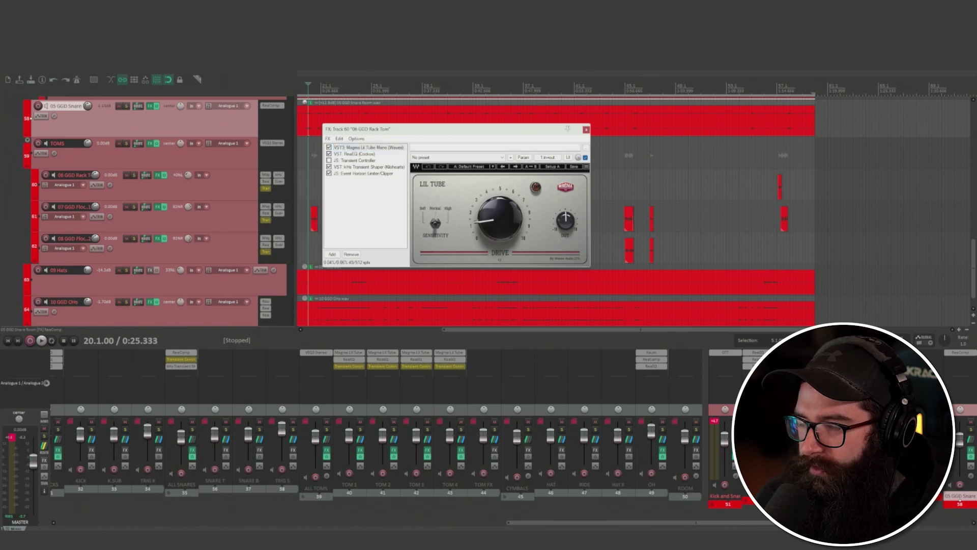
left_click(362, 154)
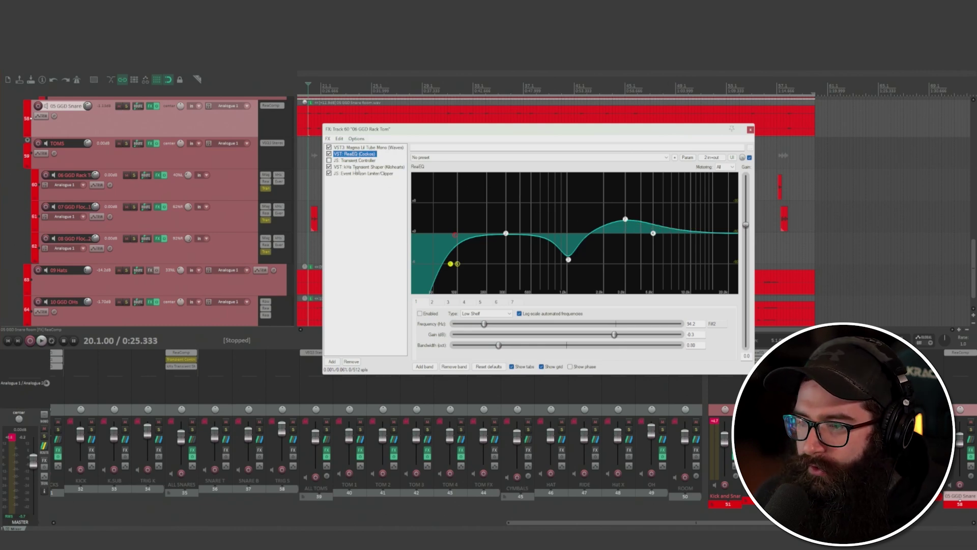
left_click(355, 160)
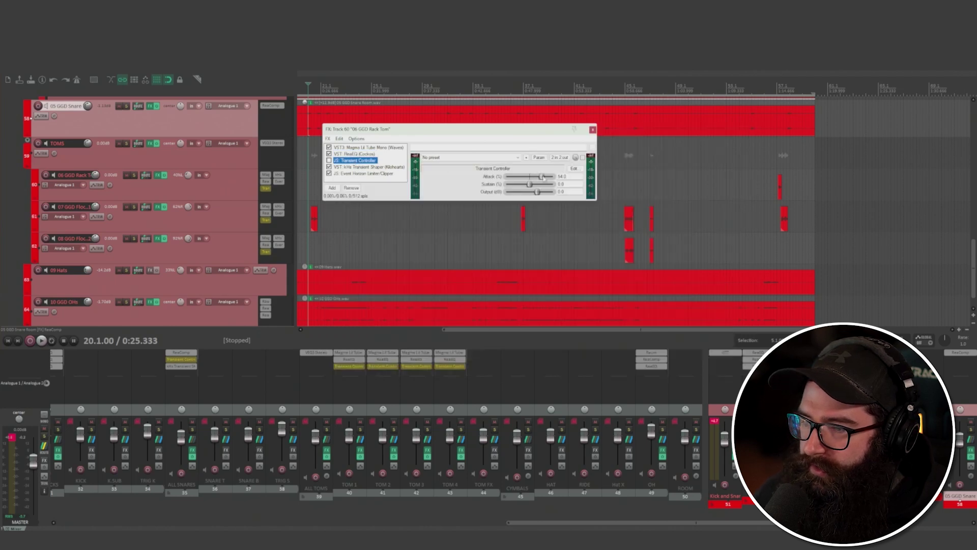
left_click(355, 167)
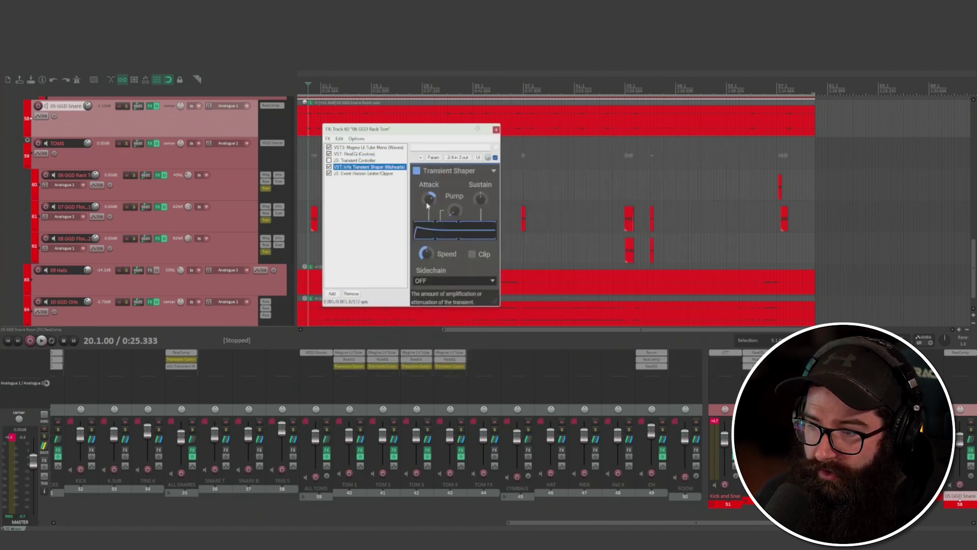
left_click(363, 173)
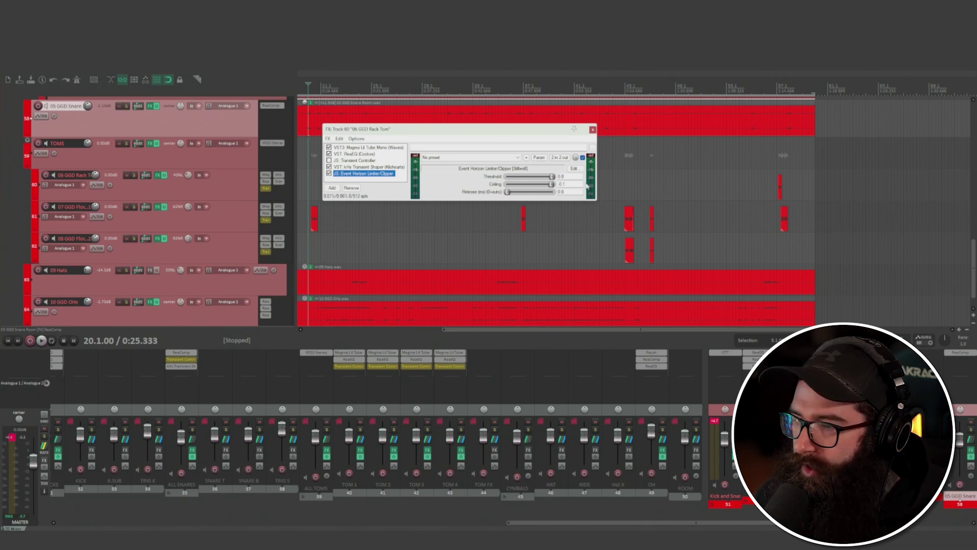
left_click(592, 130)
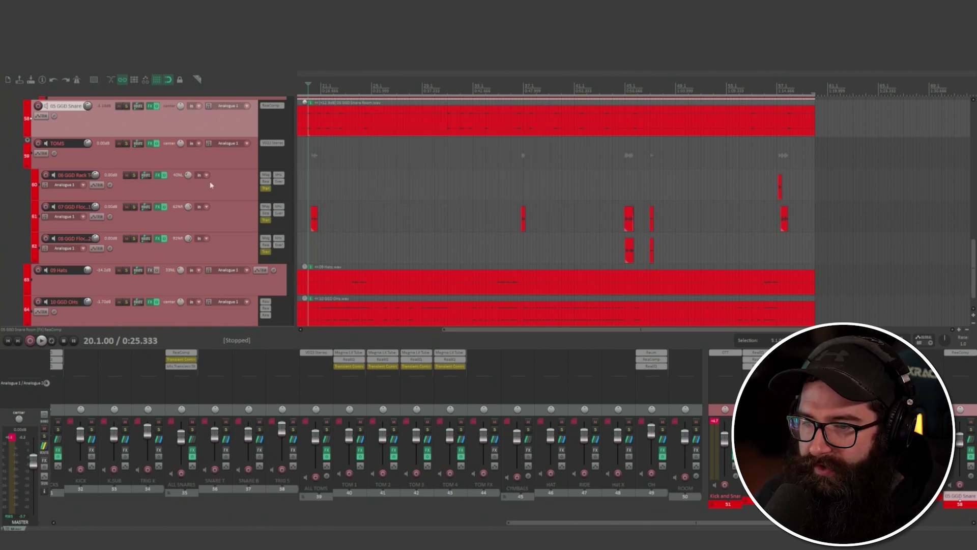
Solo the TOMS folder with the playhead at 44.4.00 and examine the LF, MF and HF settings of its VEQ3 equaliser.
left_click(623, 85)
left_click(126, 143)
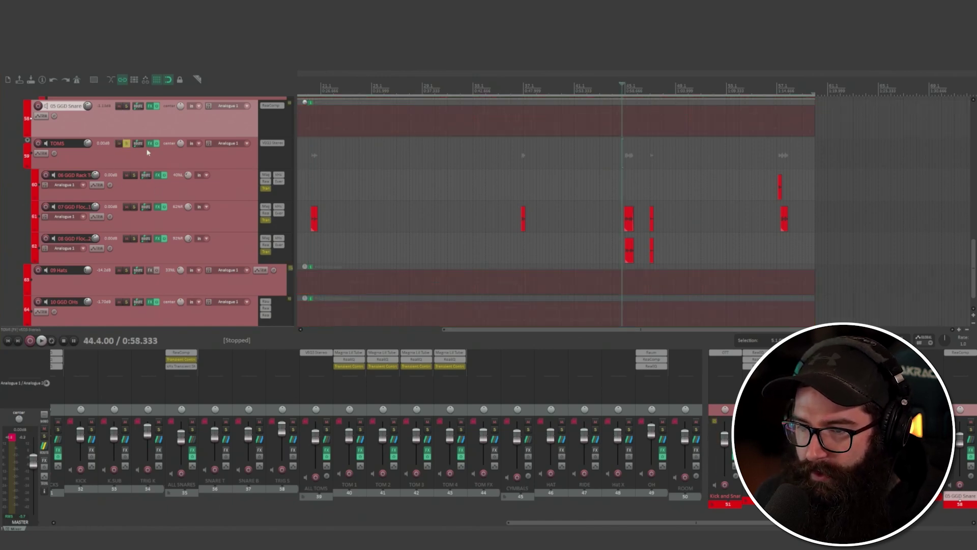
left_click(150, 143)
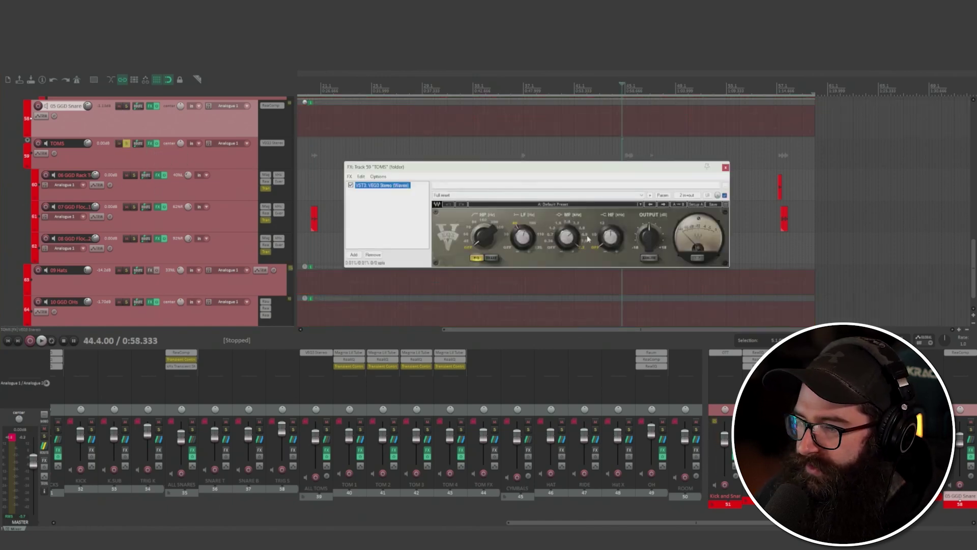
left_click(529, 242)
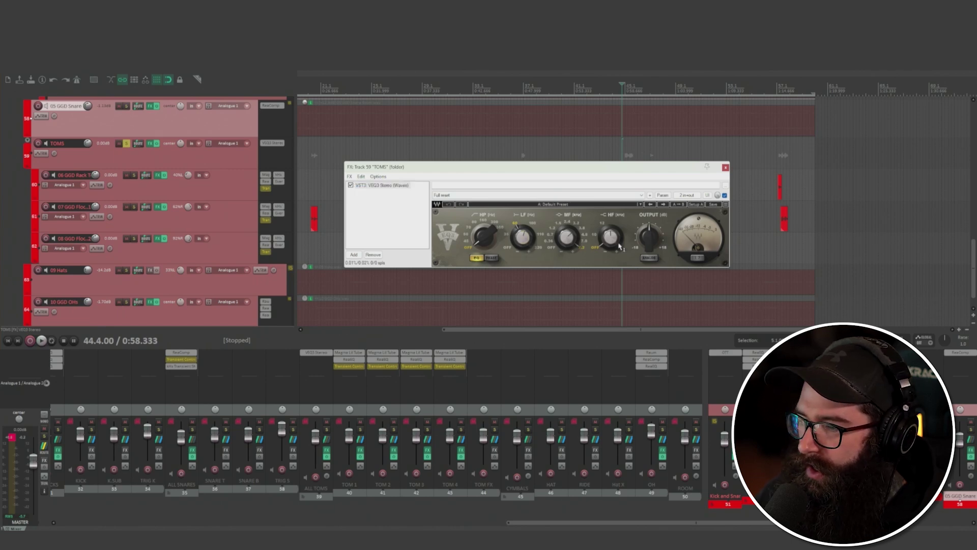
left_click(572, 245)
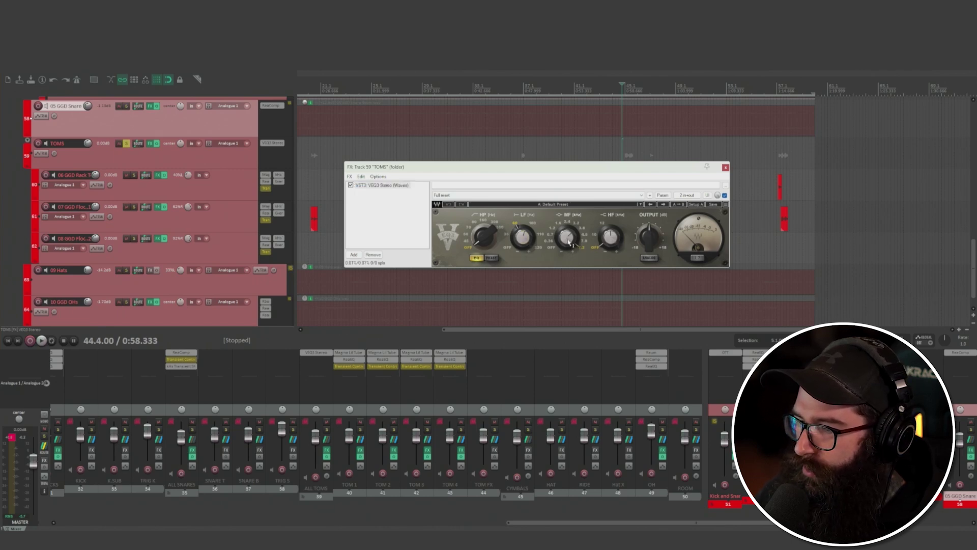
left_click(611, 238)
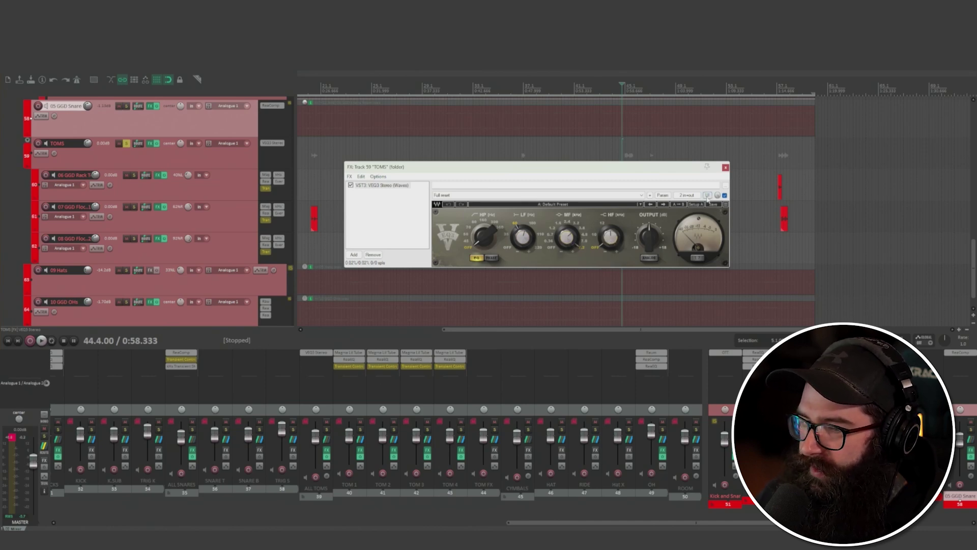
left_click(725, 168)
Bypass the effects on the TOMS folder and its three tom tracks together, and audition the raw toms from 44.4.00.
left_click(210, 253)
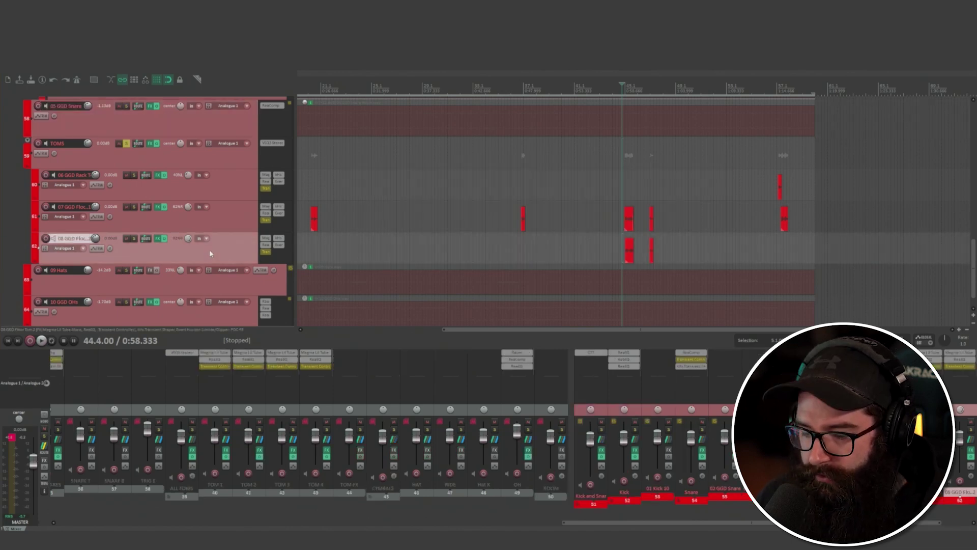
left_click(187, 158, "shift")
left_click(159, 144)
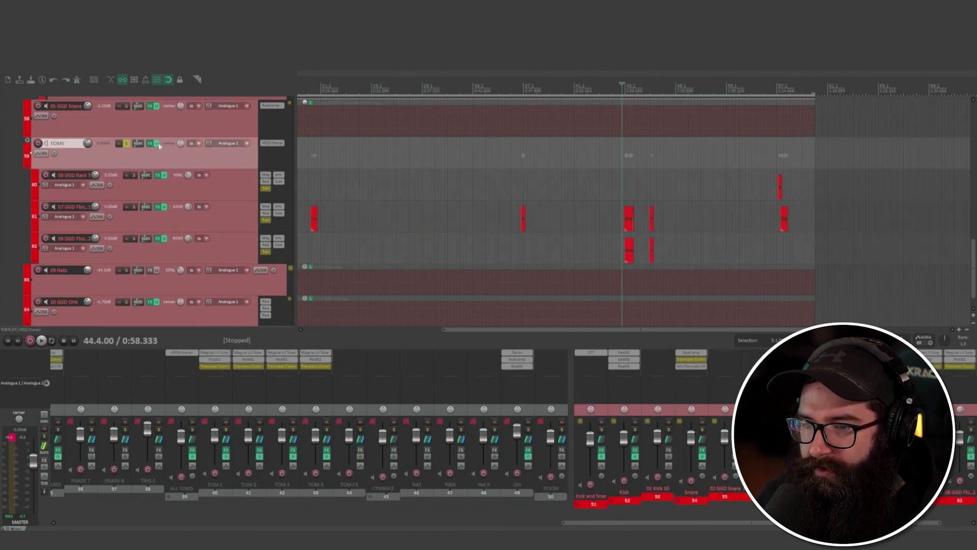
left_click(201, 253)
left_click(175, 159, "shift")
left_click(156, 143)
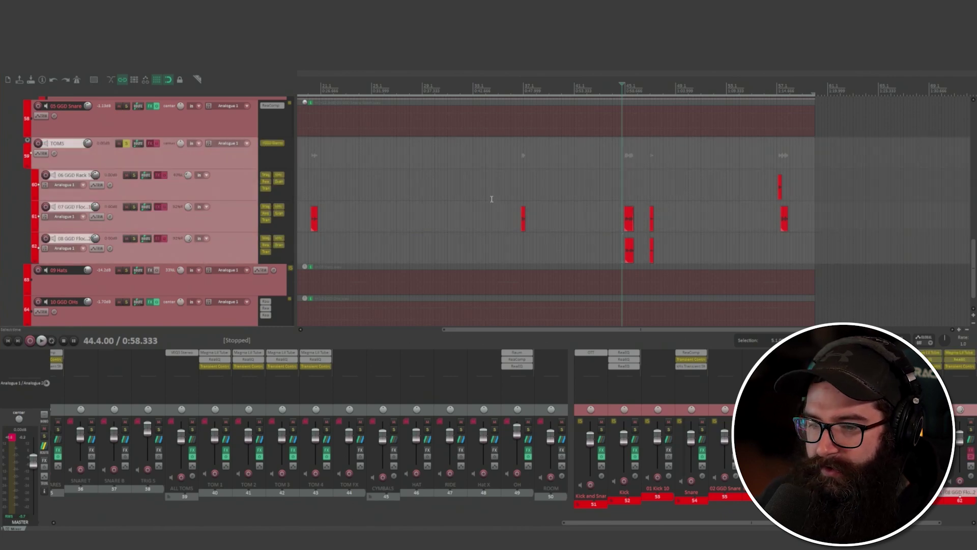
key("space")
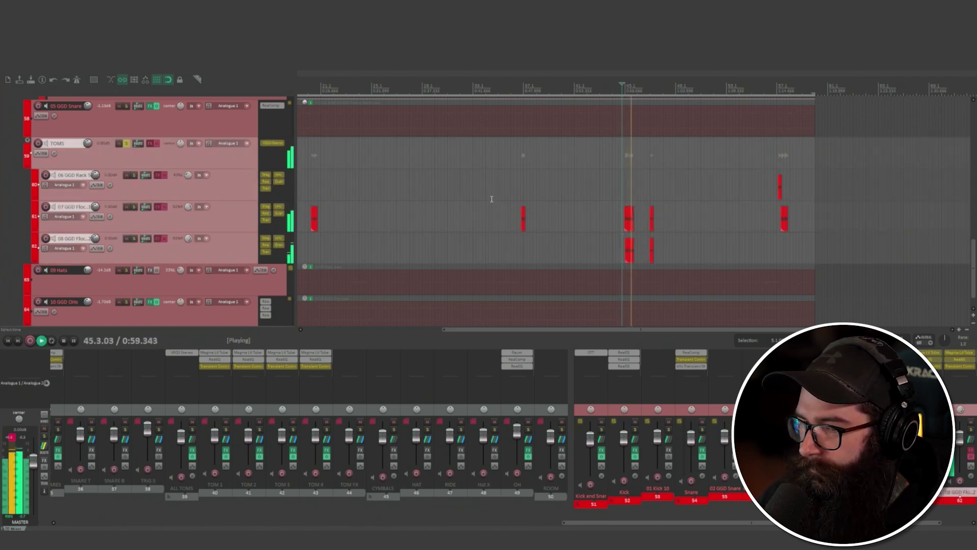
key("space")
Compare the toms with effects enabled, bypassed and enabled again by playing the same passage after each switch.
left_click(159, 145)
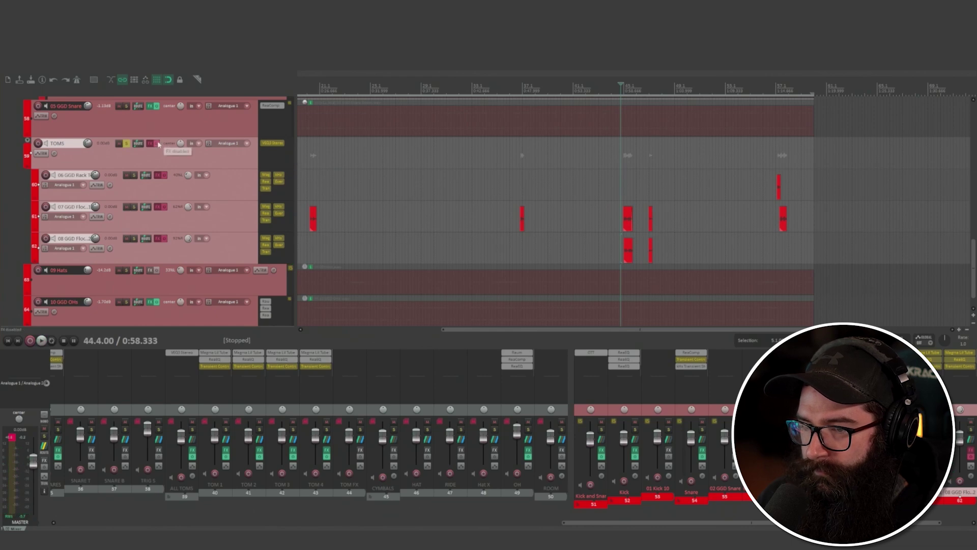
key("space")
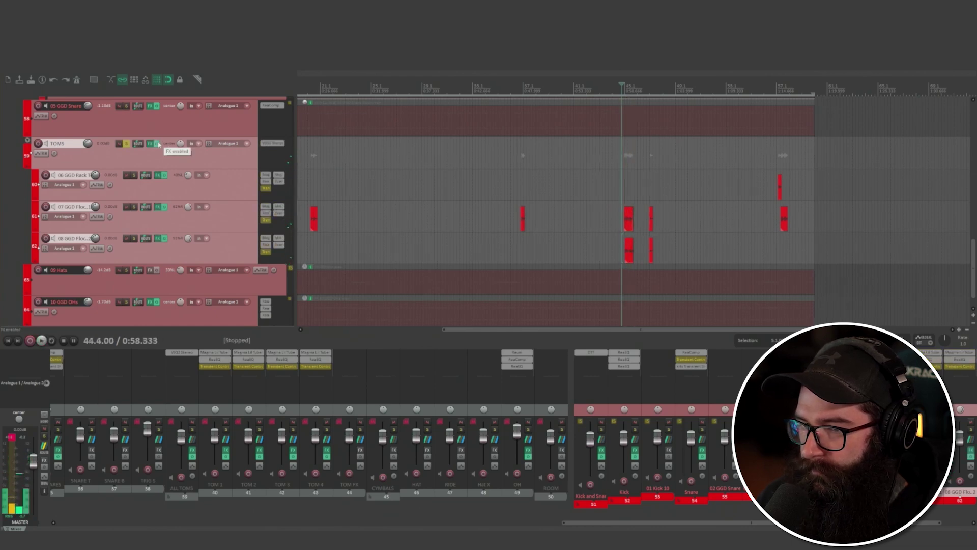
key("space")
left_click(159, 144)
key("space")
key("space")
left_click(158, 145)
key("space")
key("space")
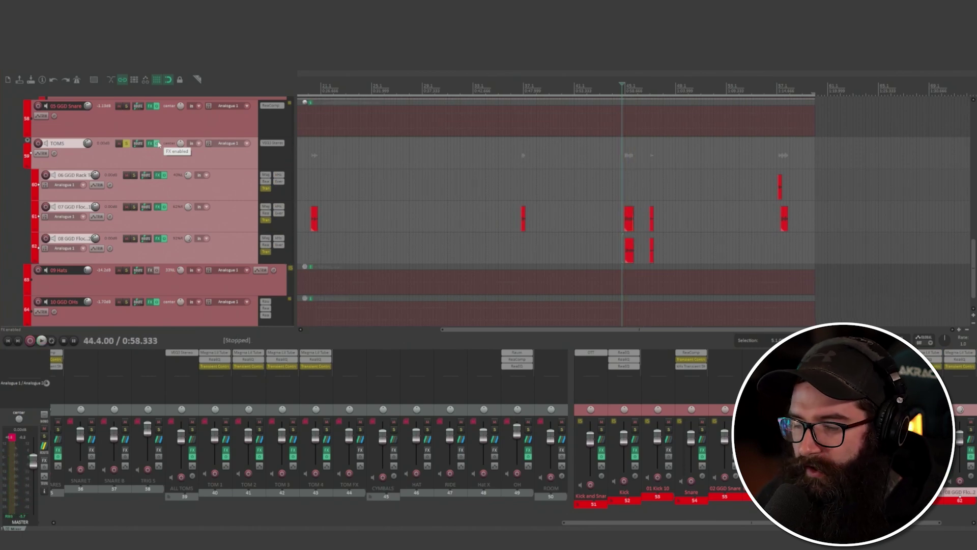
Take the TOMS folder out of solo and collapse it to hide its tom tracks.
scroll(175, 174, "up", 1)
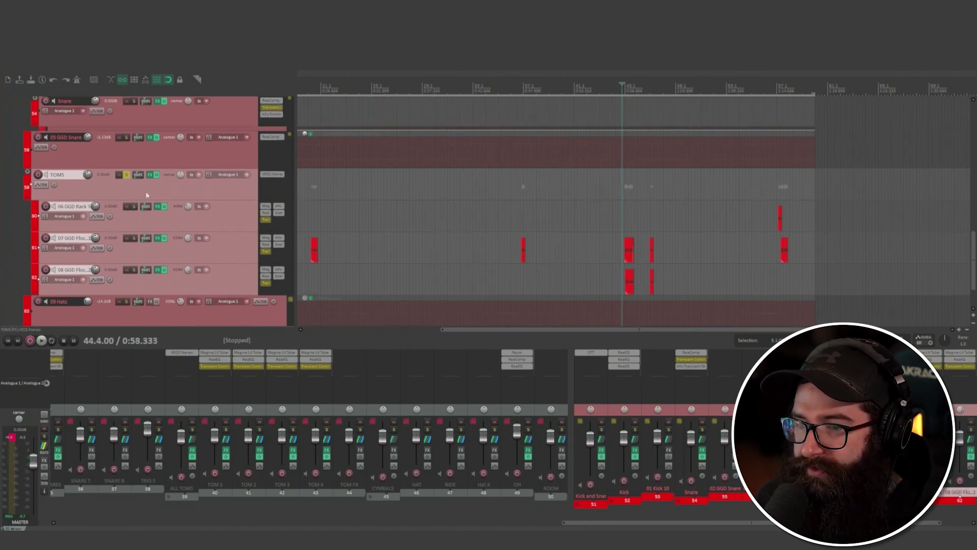
scroll(146, 195, "up", 2)
scroll(145, 195, "down", 2)
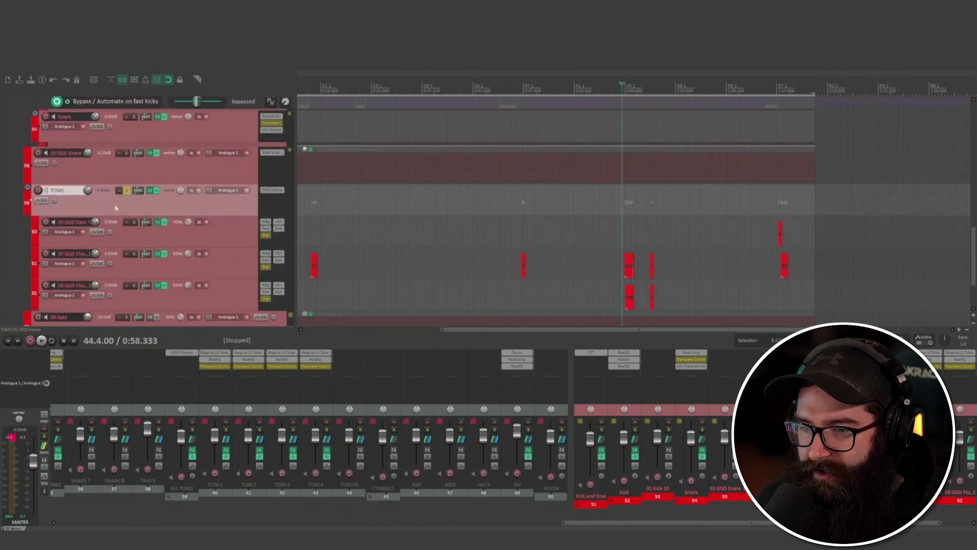
scroll(126, 194, "up", 4)
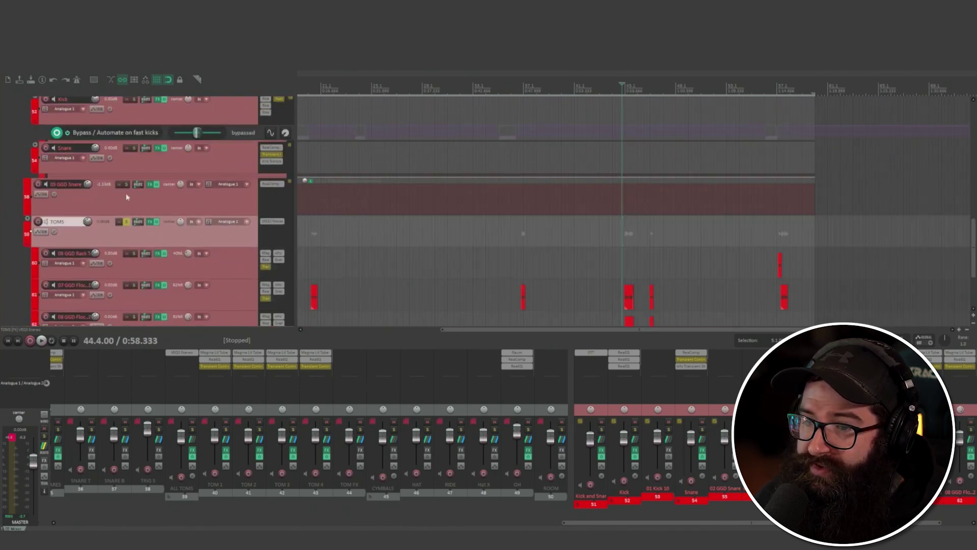
left_click(114, 164)
scroll(137, 165, "down", 4)
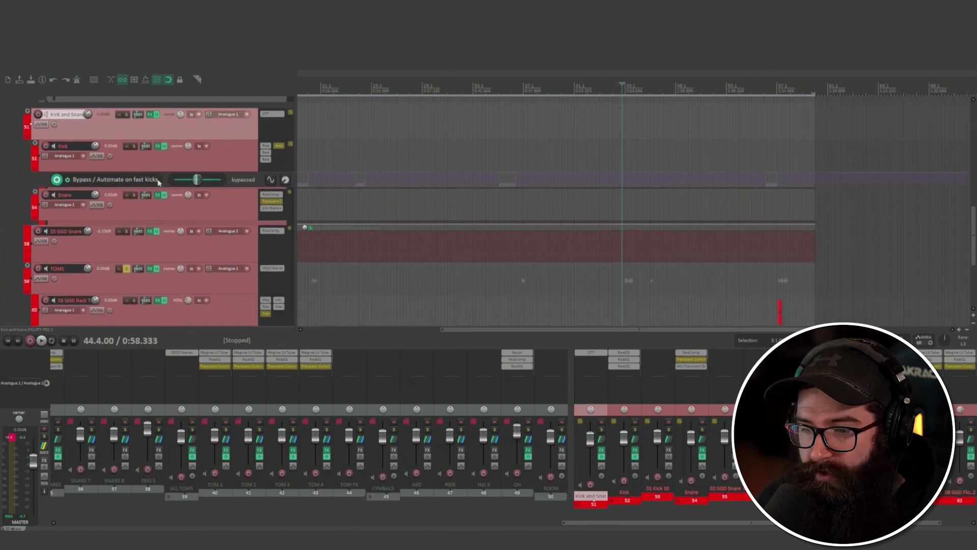
left_click(127, 190)
left_click(128, 204)
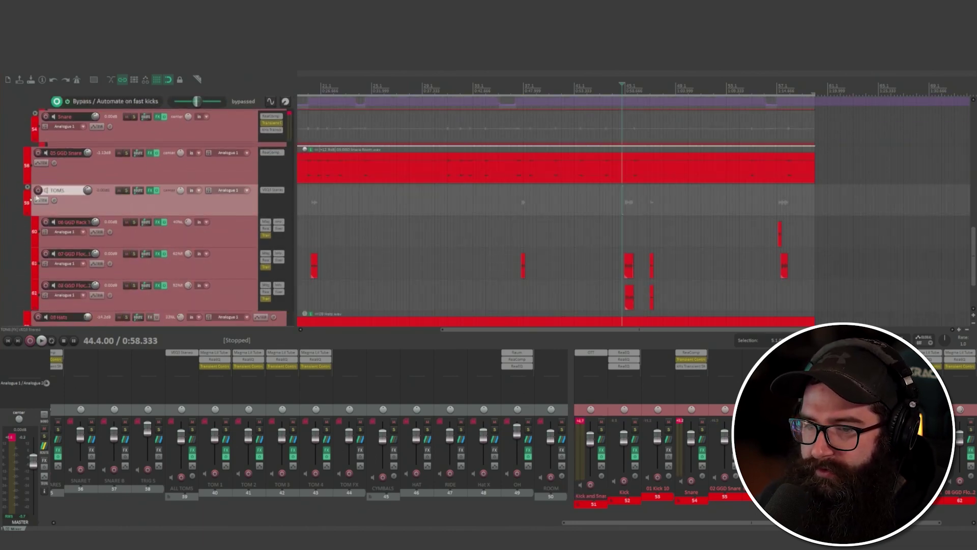
left_click(27, 188)
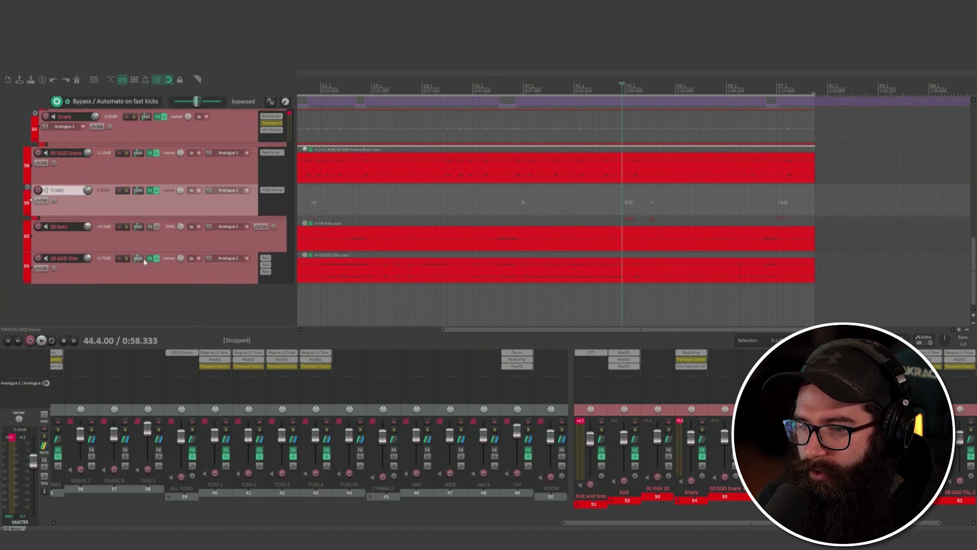
Solo the 10 GGD OHs track, bypass its effects and audition the raw overheads from 22.2.00.
left_click(147, 245)
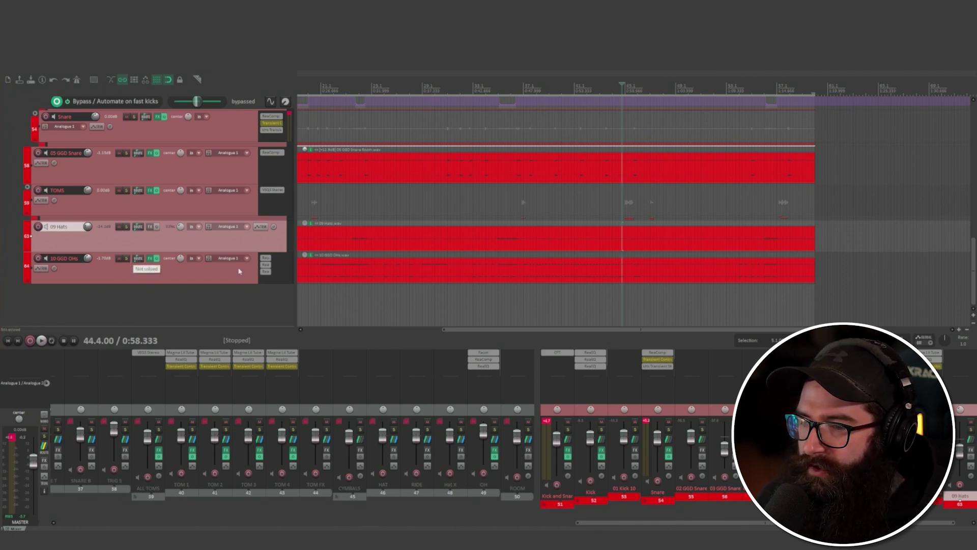
left_click(126, 258)
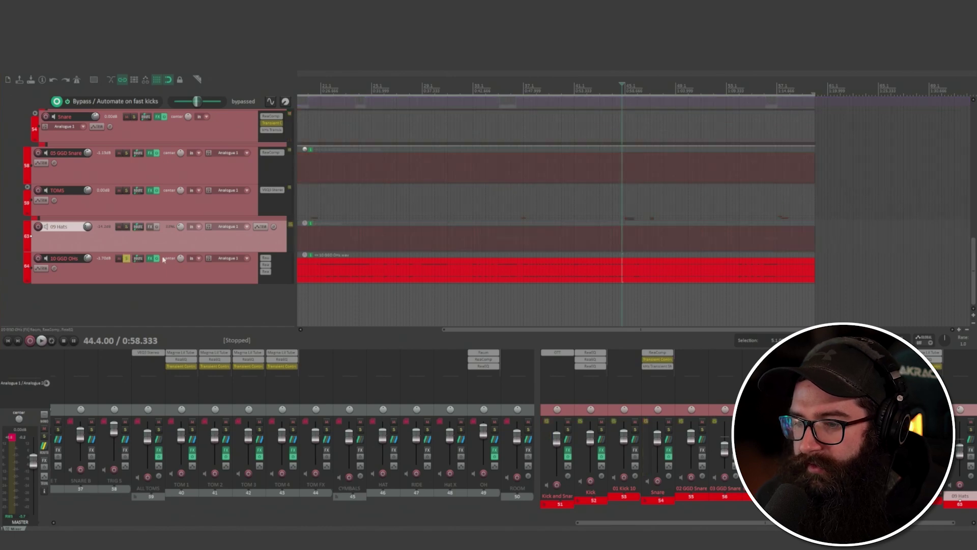
left_click(337, 88)
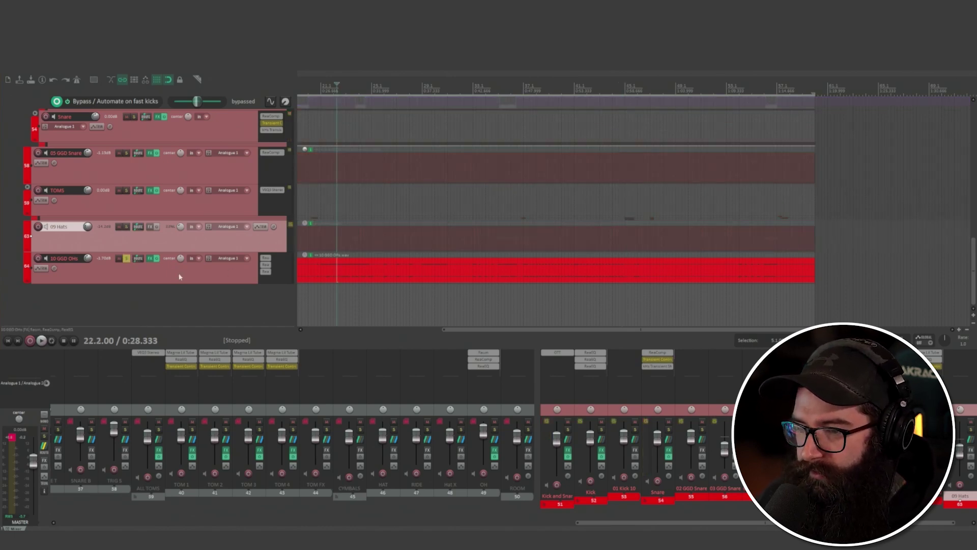
left_click(157, 258)
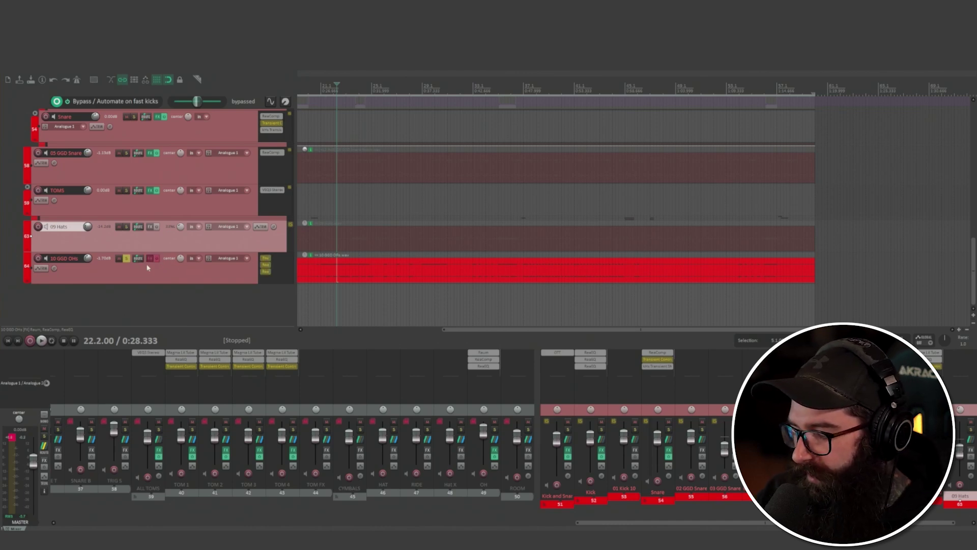
key("space")
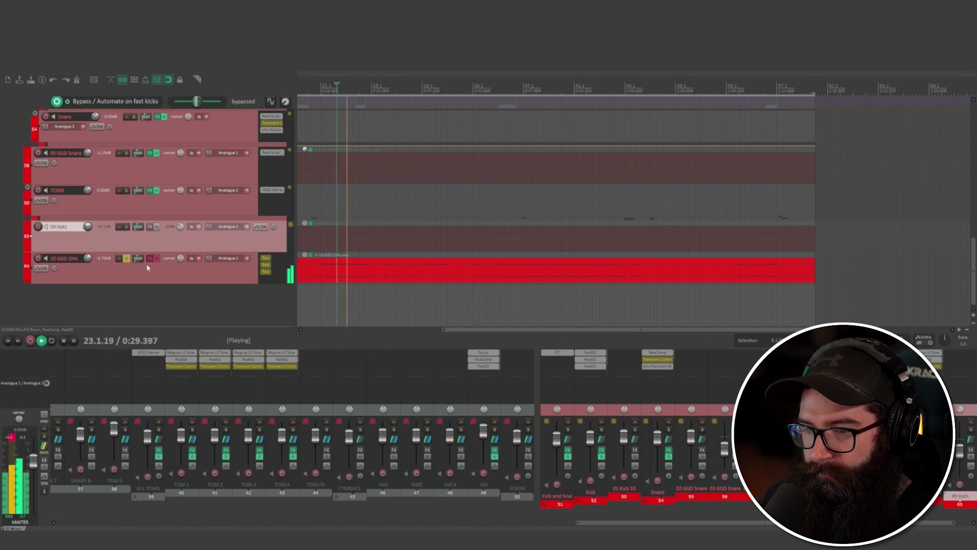
key("space")
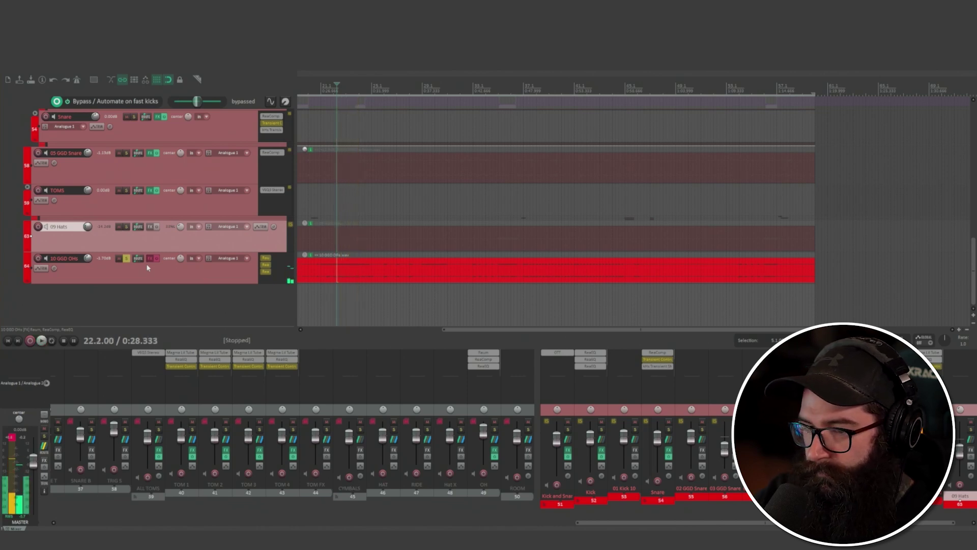
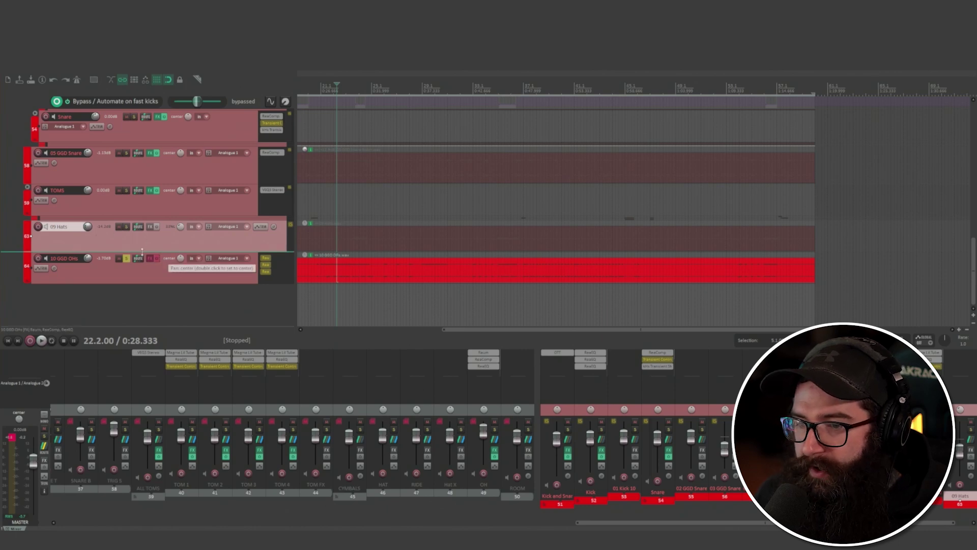
Re-enable the effects on the 10 GGD OHs track and review its Raum, ReaComp and ReaEQ settings.
left_click(157, 259)
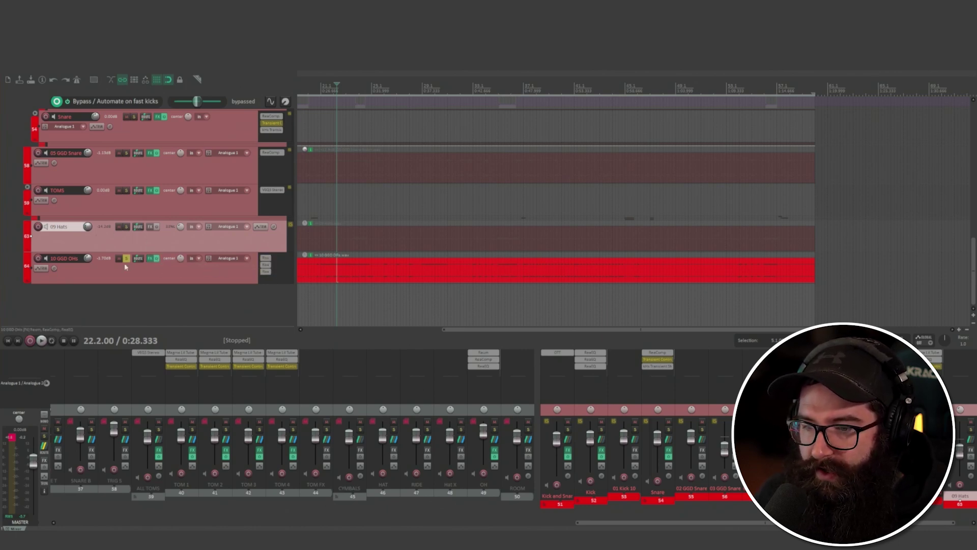
left_click(152, 259)
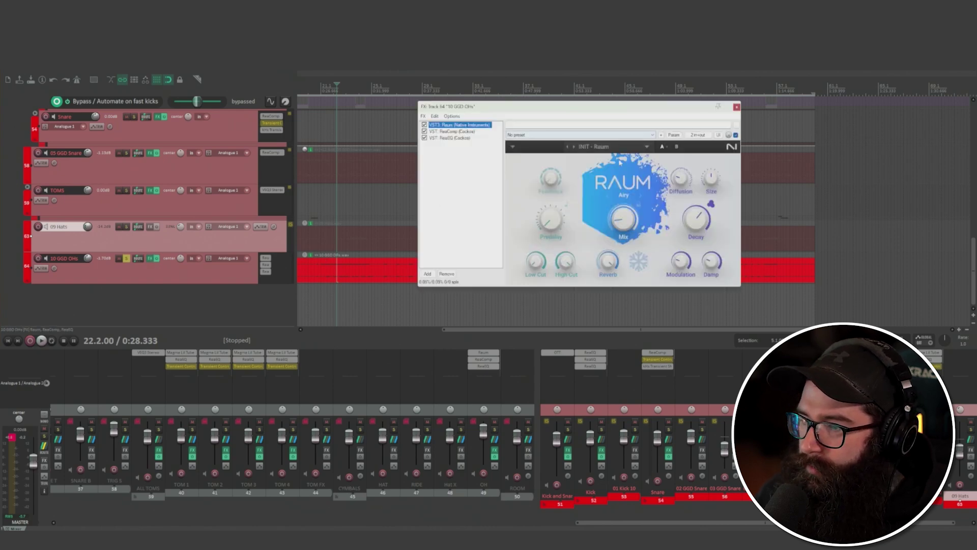
mouse_move(629, 230)
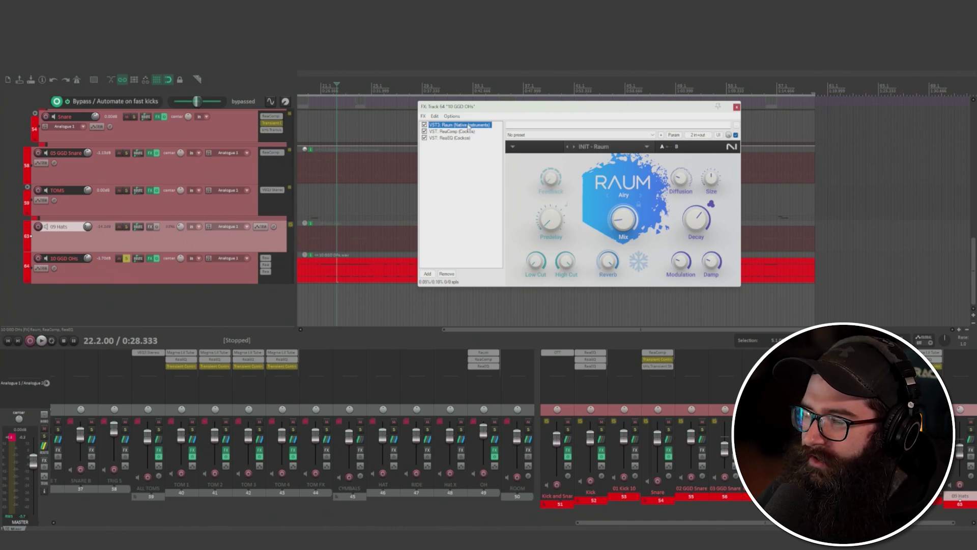
left_click(457, 132)
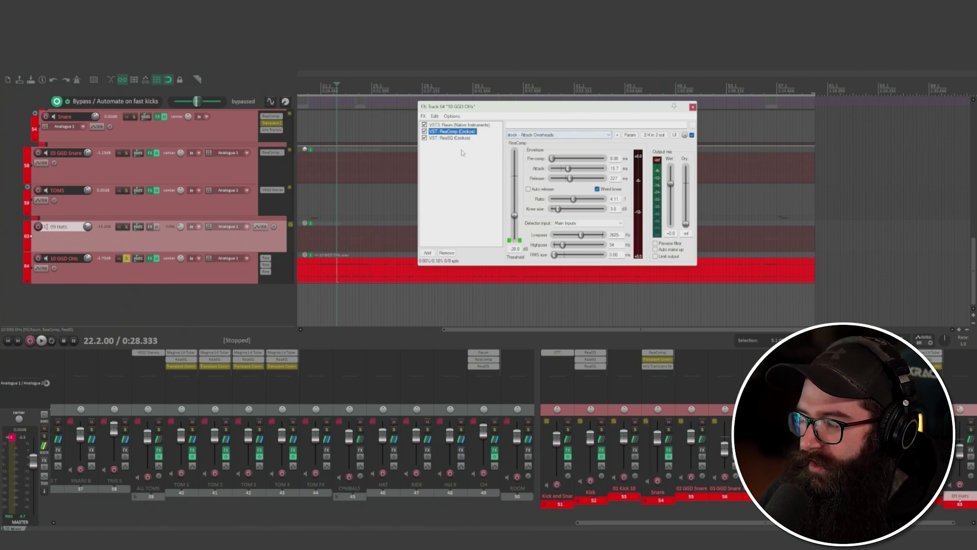
left_click(448, 138)
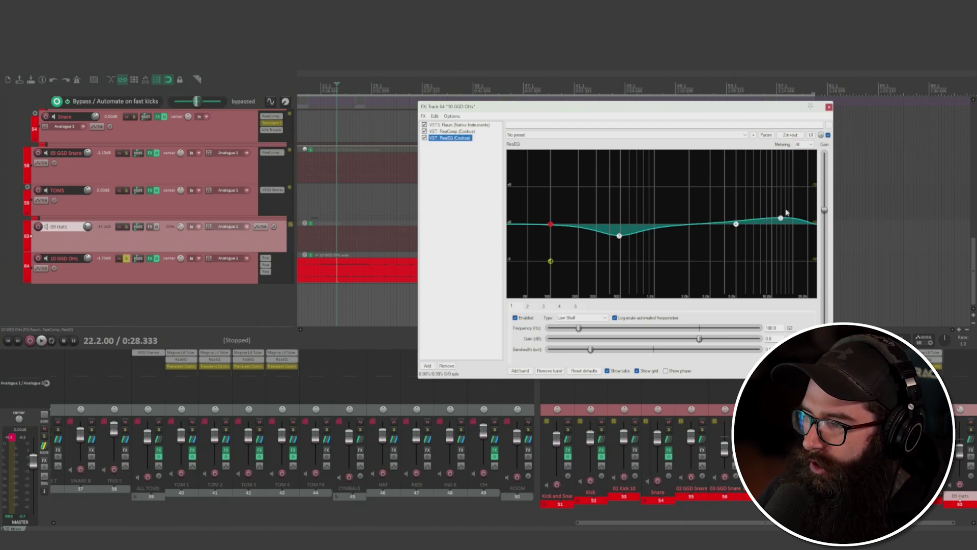
left_click(830, 106)
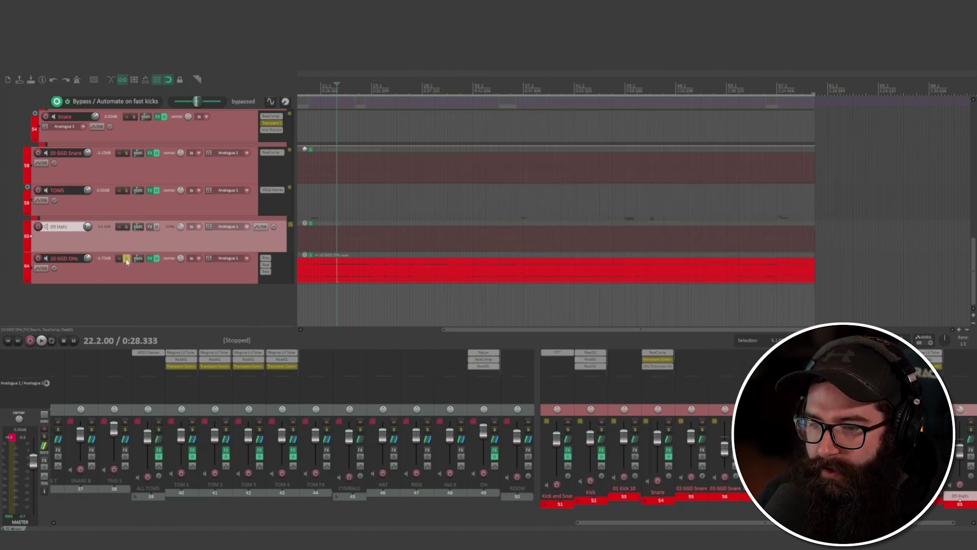
Take the 10 GGD OHs track out of solo and audition the mix from 39.1.00, moving the play position back to 36.3.00.
left_click(126, 259)
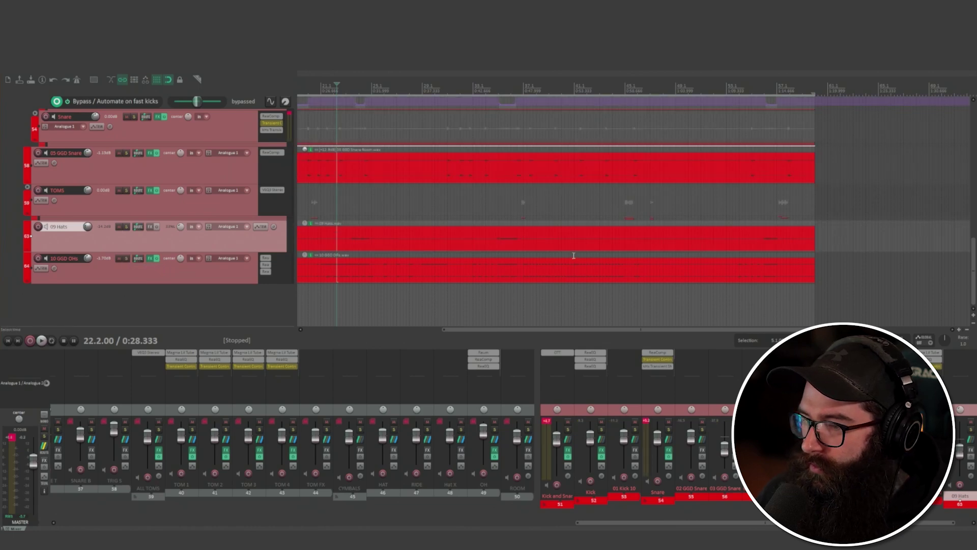
left_click(532, 90)
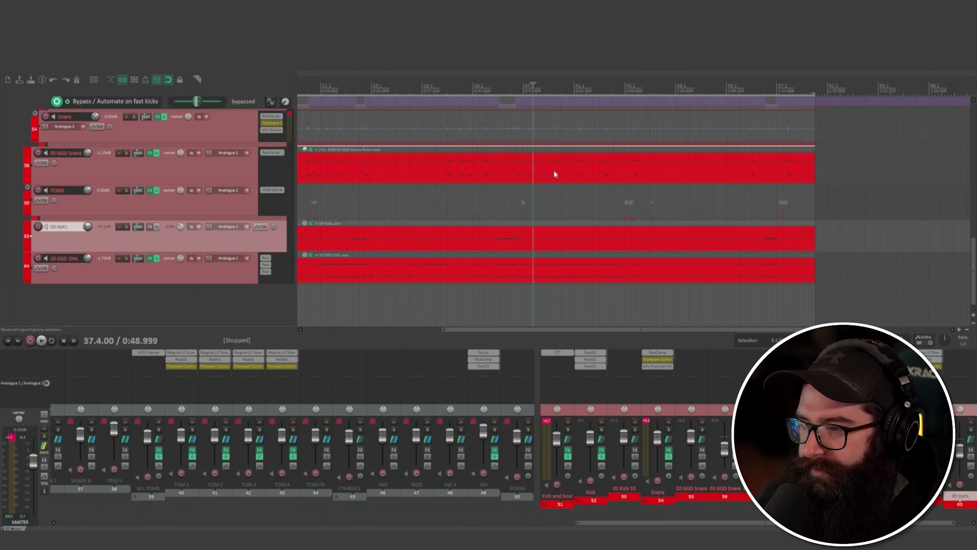
left_click(549, 86)
key("space")
key("space")
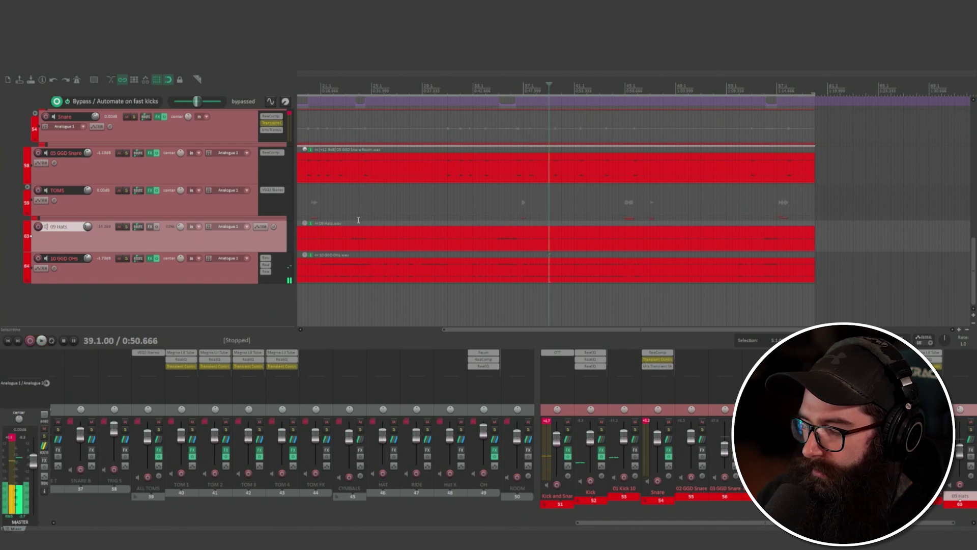
key("space")
key("space")
left_click(518, 82)
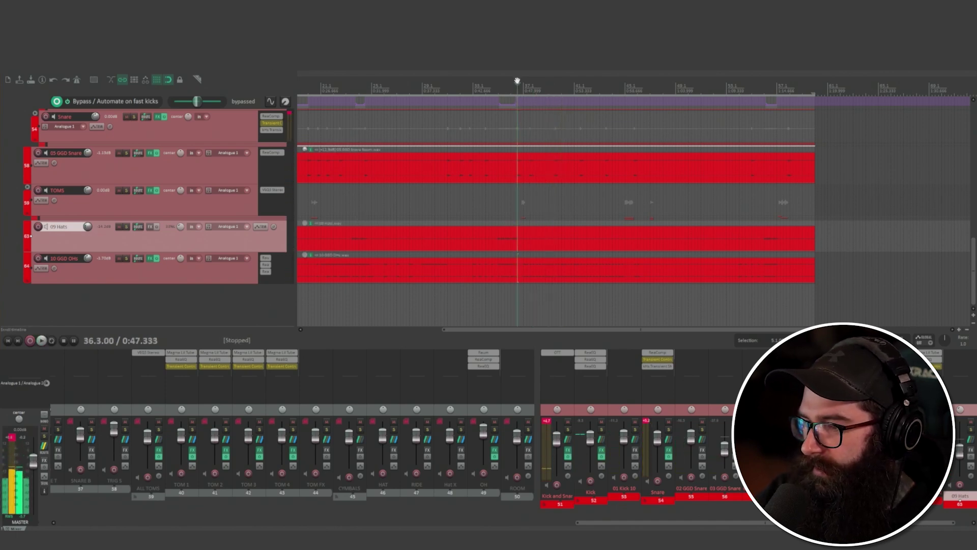
Play the mix around bars 23 to 27 to find a passage for judging the overheads.
left_click(435, 84)
key("space")
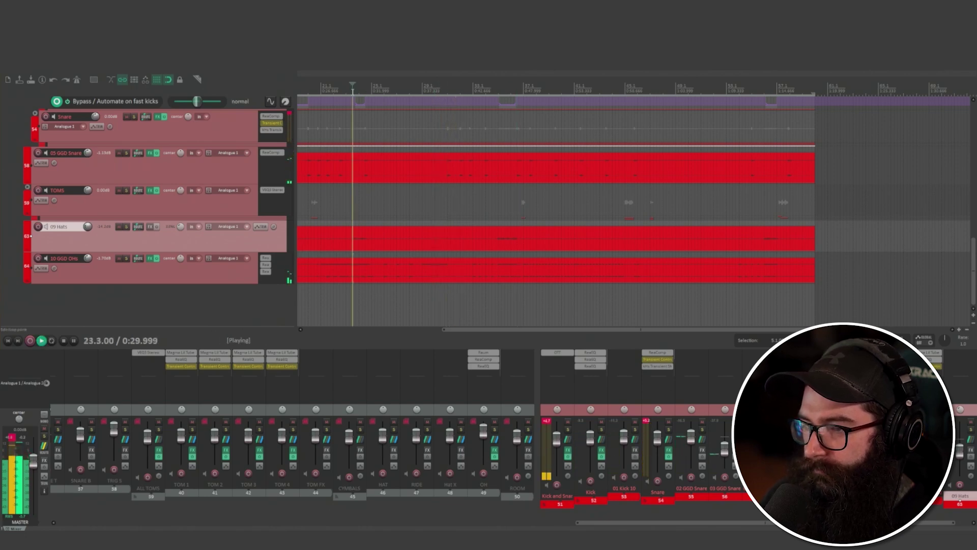
left_click(358, 92)
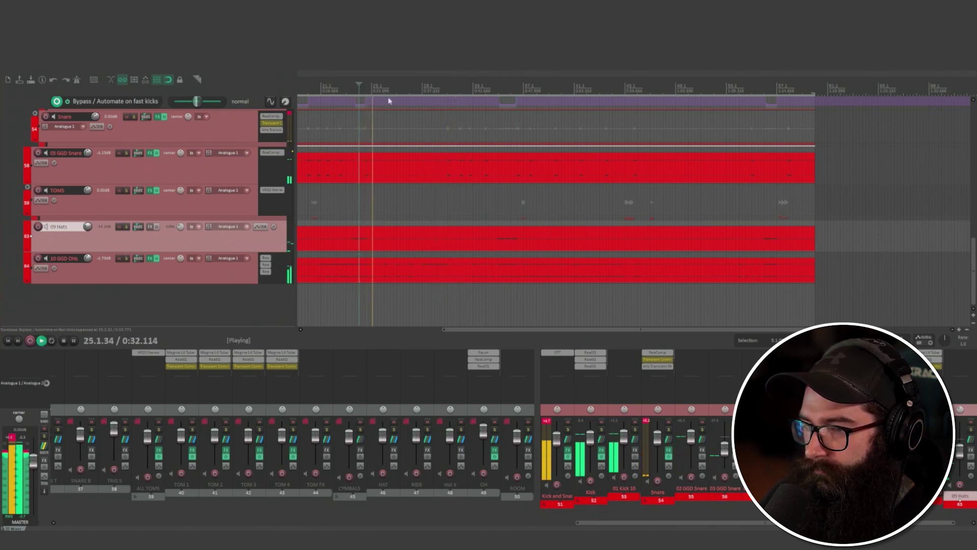
key("space")
left_click(364, 85)
key("space")
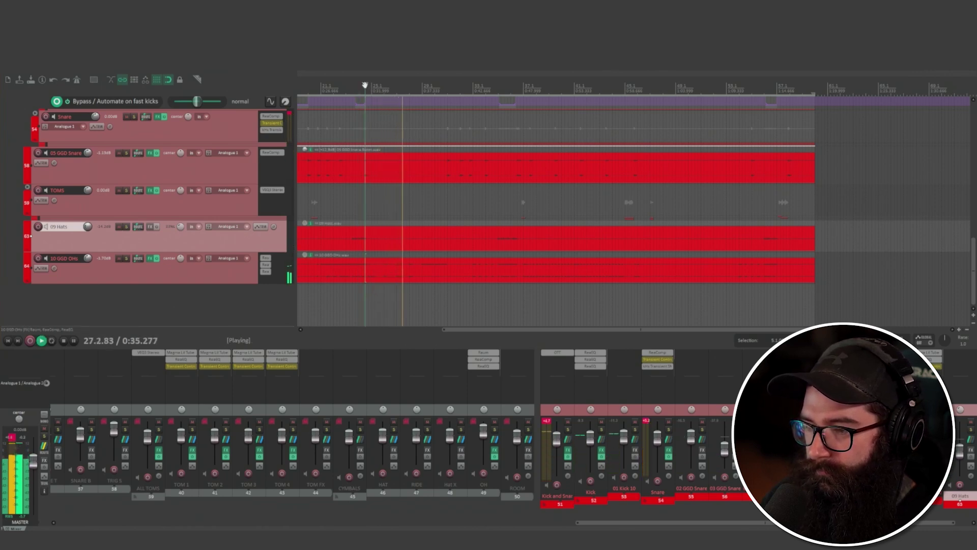
key("space")
Select the 10 GGD OHs item and set the playback start position to 25.3.00.
left_click(376, 282)
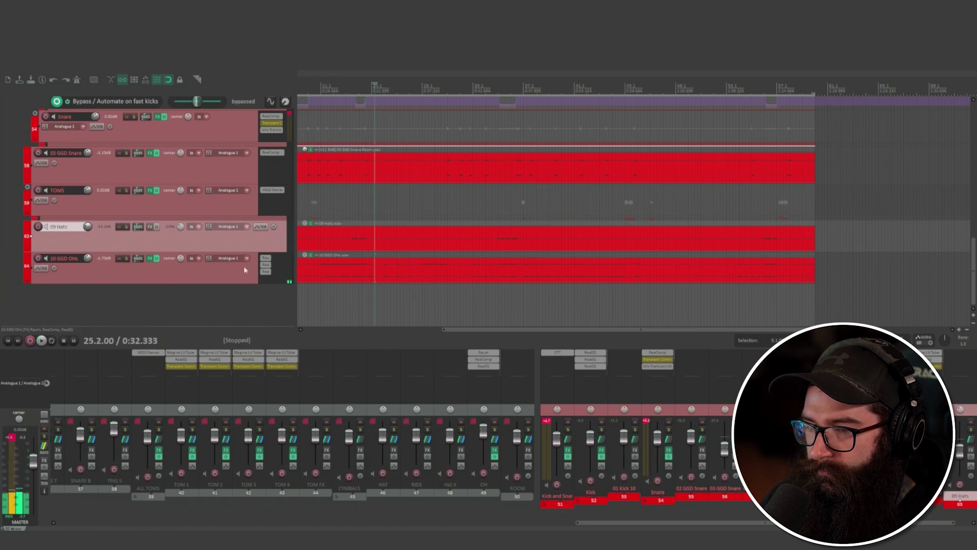
left_click(386, 277)
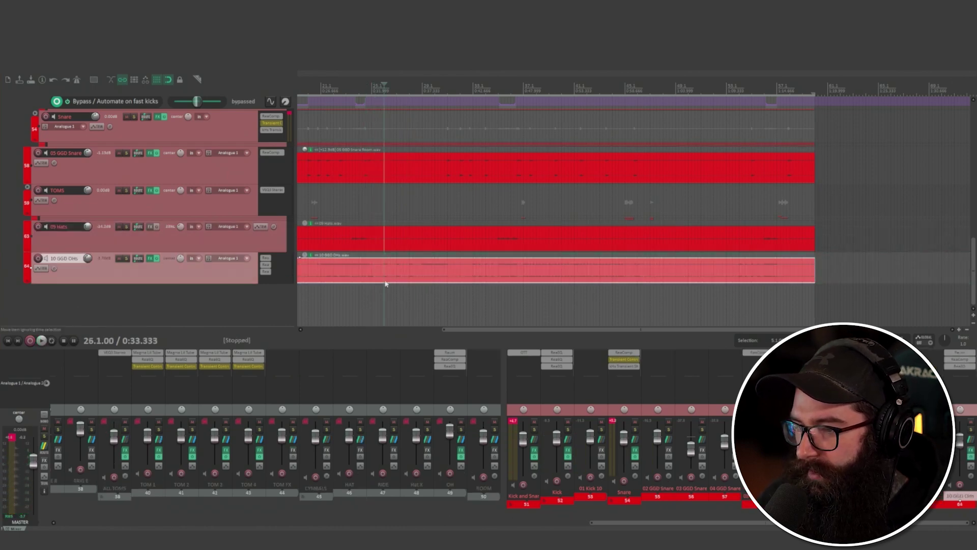
left_click(400, 278)
left_click(407, 279)
left_click(378, 278)
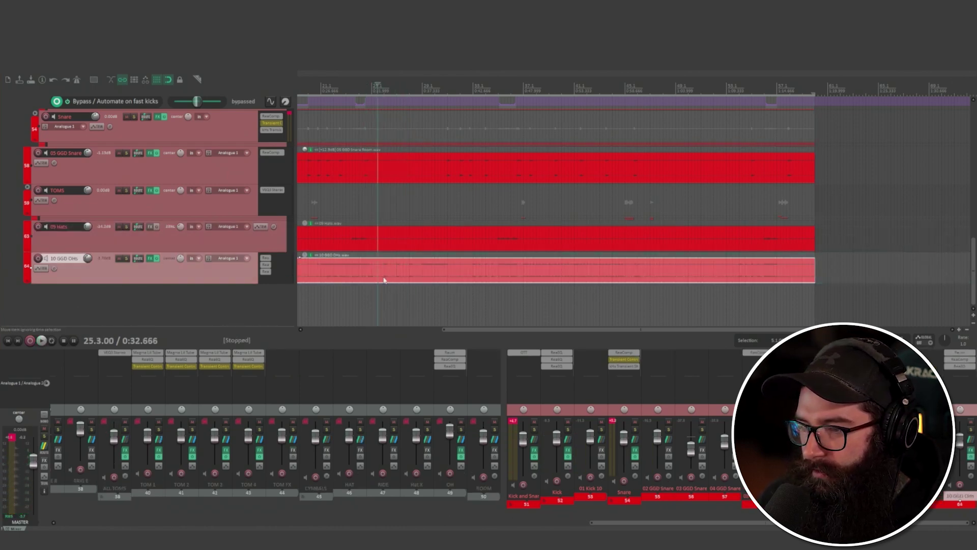
Compare the 10 GGD OHs effects bypassed and enabled within the mix by playing from 25.3.00.
left_click(157, 260)
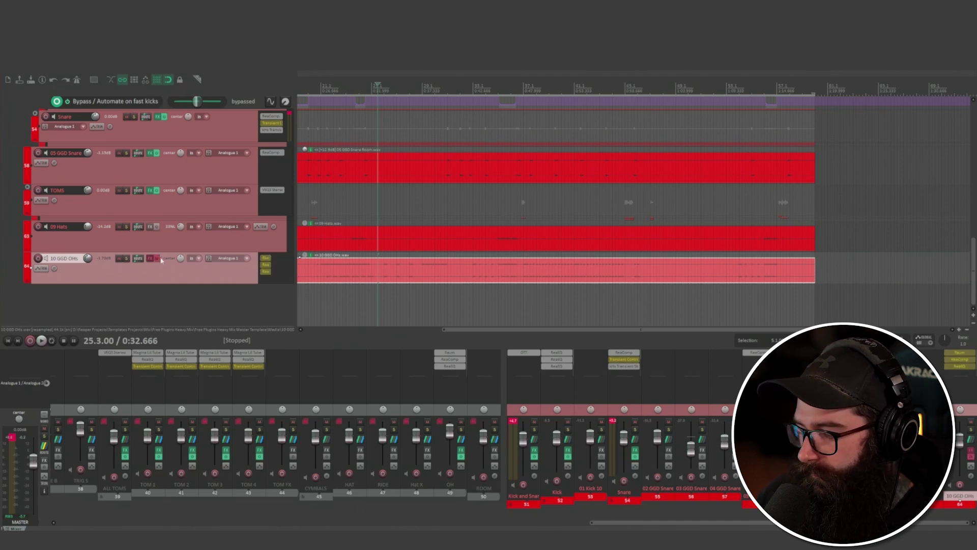
key("space")
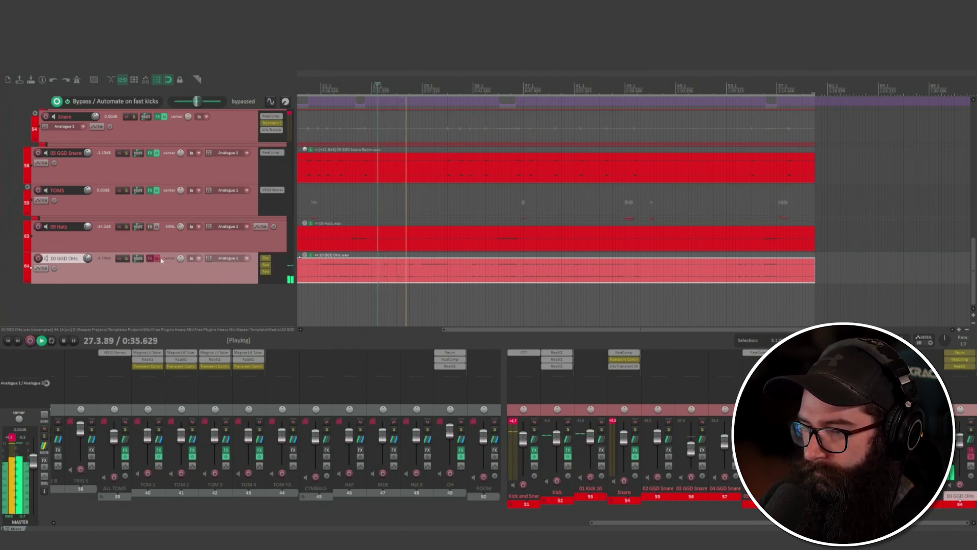
key("space")
key("space")
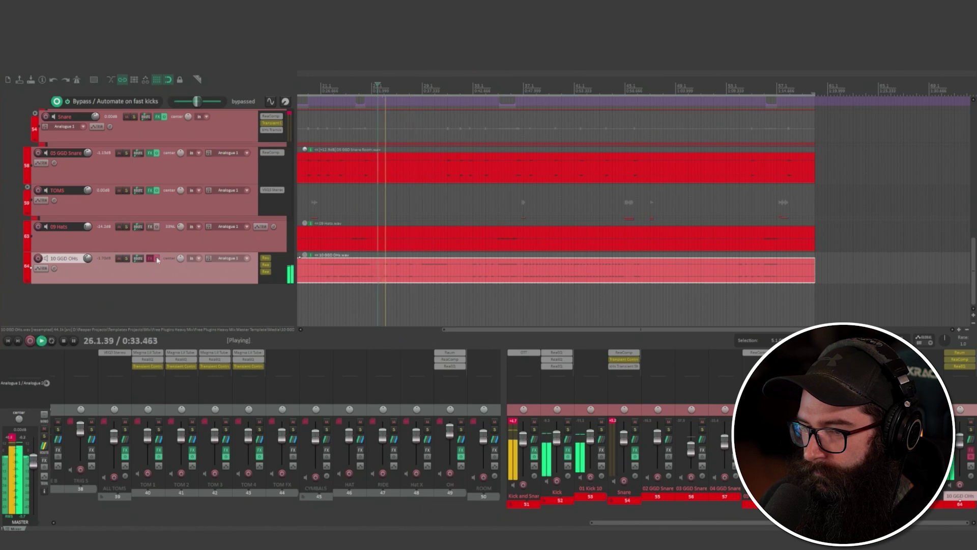
left_click(157, 259)
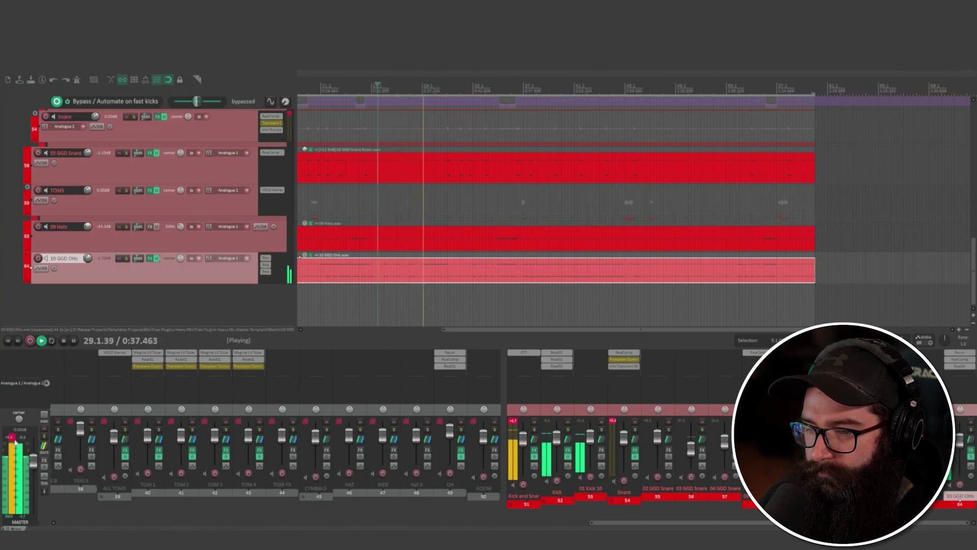
key("space")
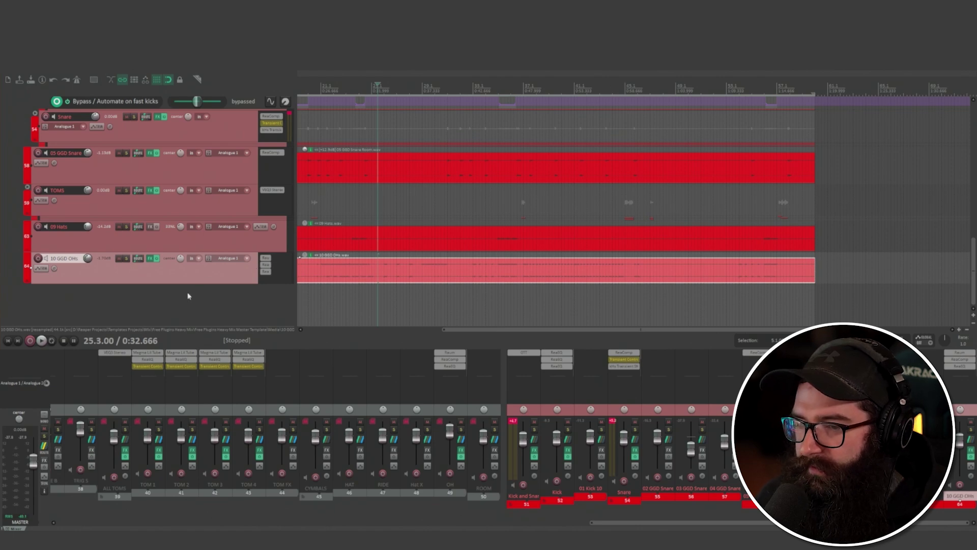
Review the OTT and Event Horizon Limiter/Clipper settings on the DRUMS folder track.
scroll(189, 298, "up", 4)
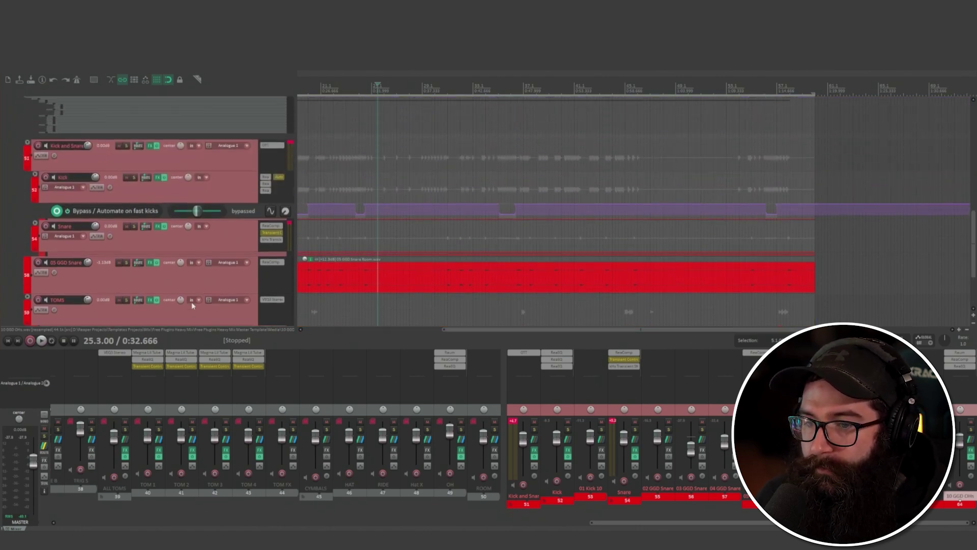
scroll(192, 301, "up", 4)
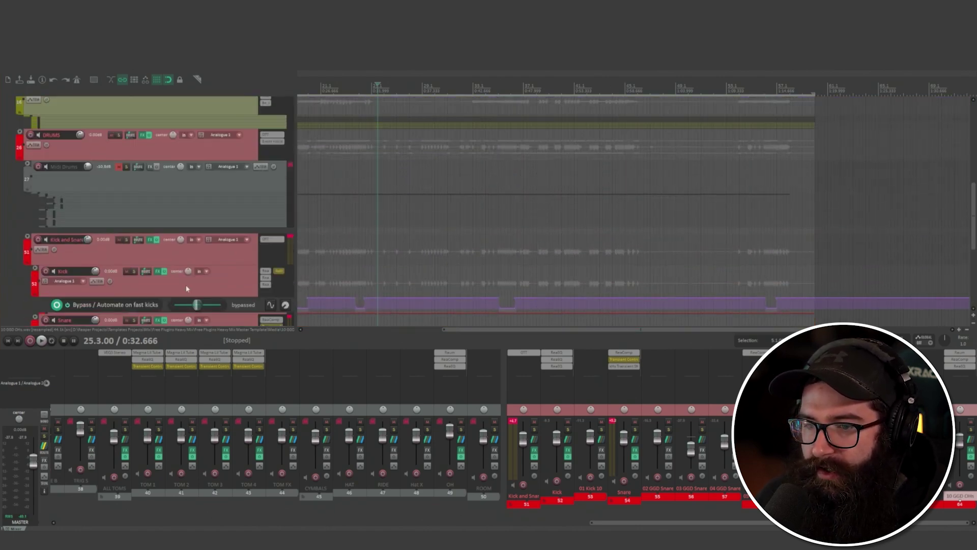
scroll(168, 239, "up", 2)
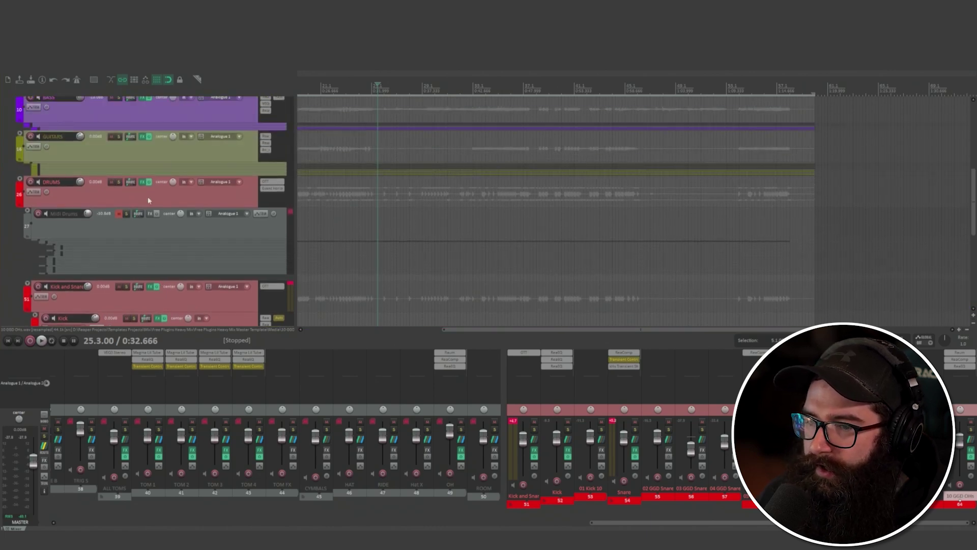
left_click(182, 187)
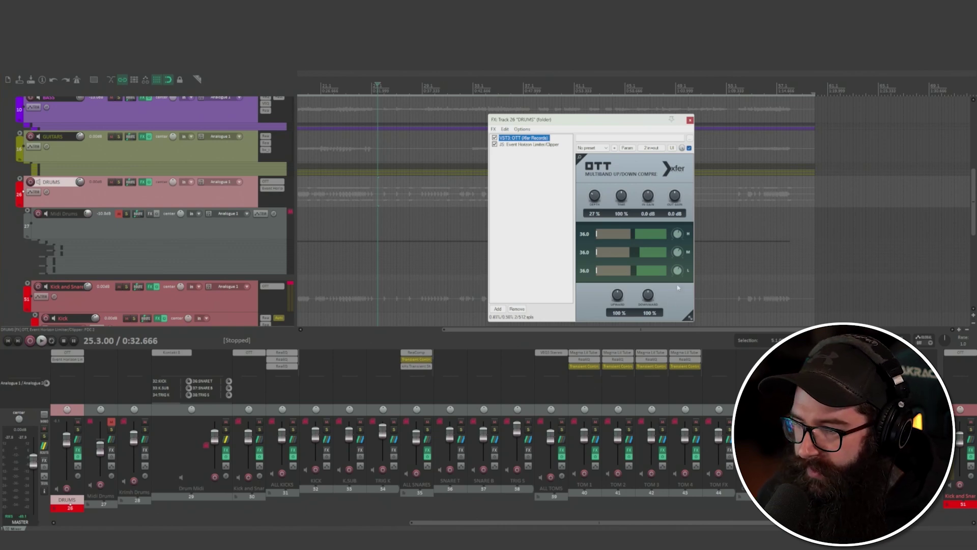
left_click(690, 120)
left_click(273, 189)
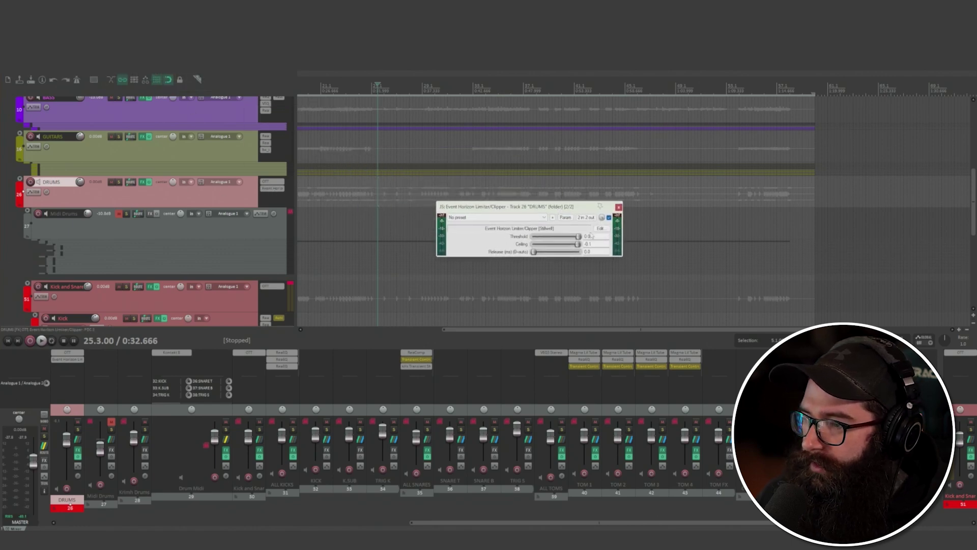
left_click(619, 207)
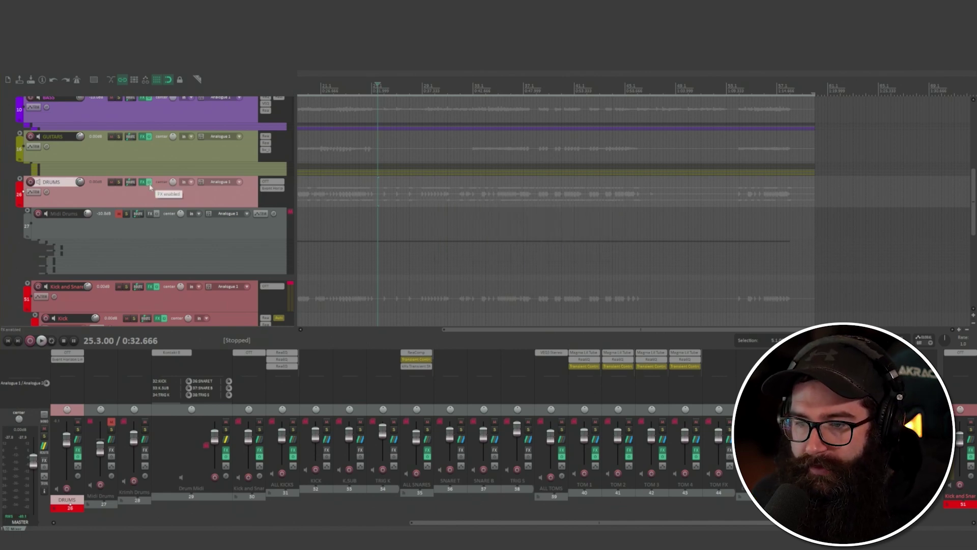
Solo the DRUMS folder, bypass its effects and audition the drums, moving the playback start position to 32.3.00.
left_click(119, 183)
left_click(150, 183)
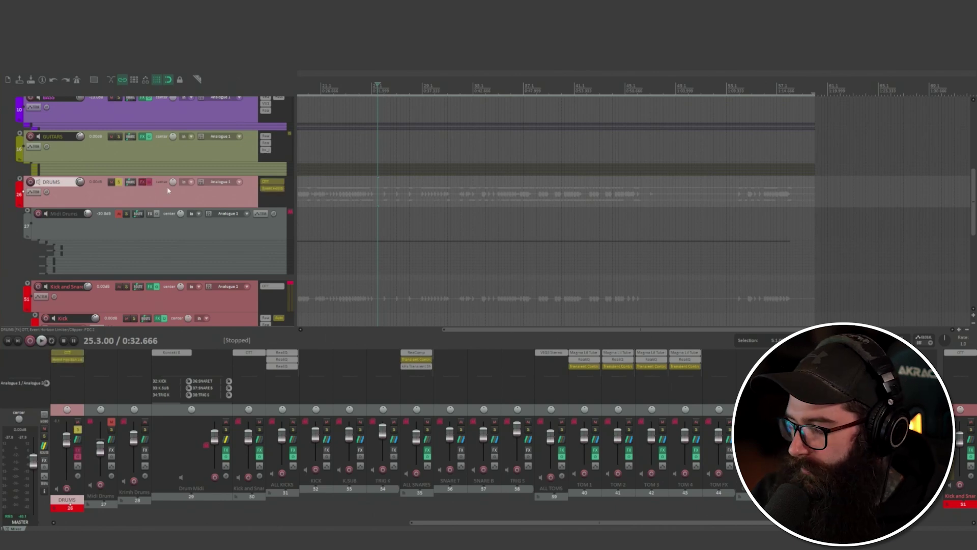
key("space")
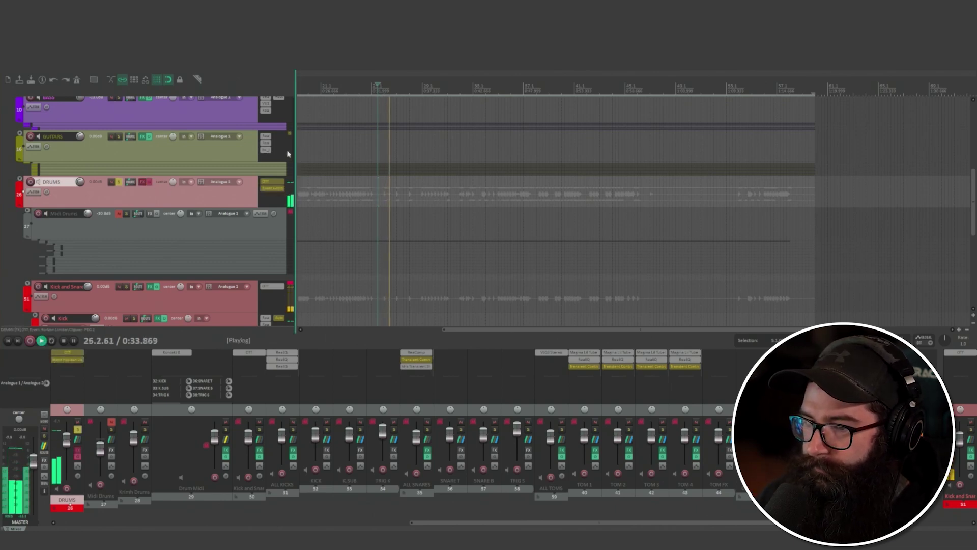
left_click(483, 90)
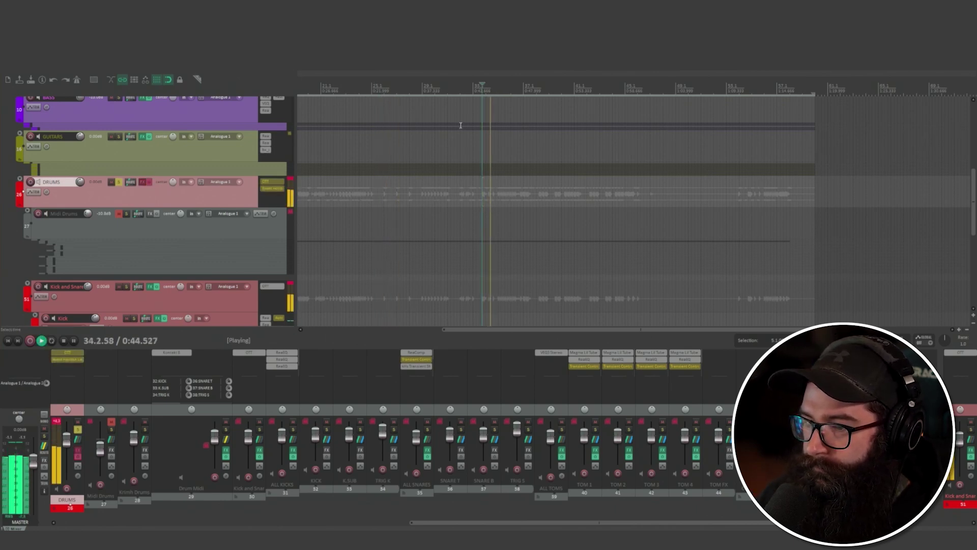
left_click(467, 102)
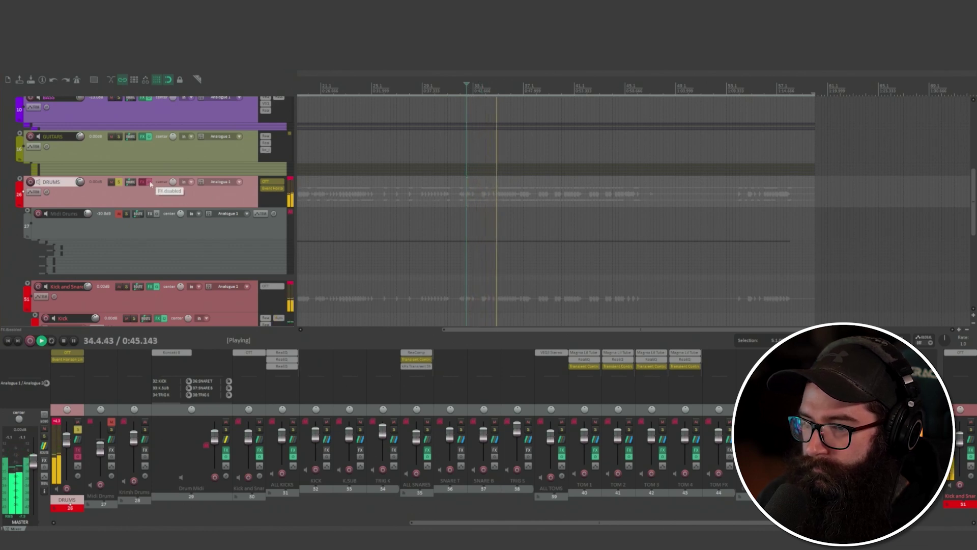
Compare the DRUMS folder with its effects bypassed and enabled by replaying from 32.3.00 after each switch, leaving the effects enabled.
key("space")
key("space")
left_click(150, 185)
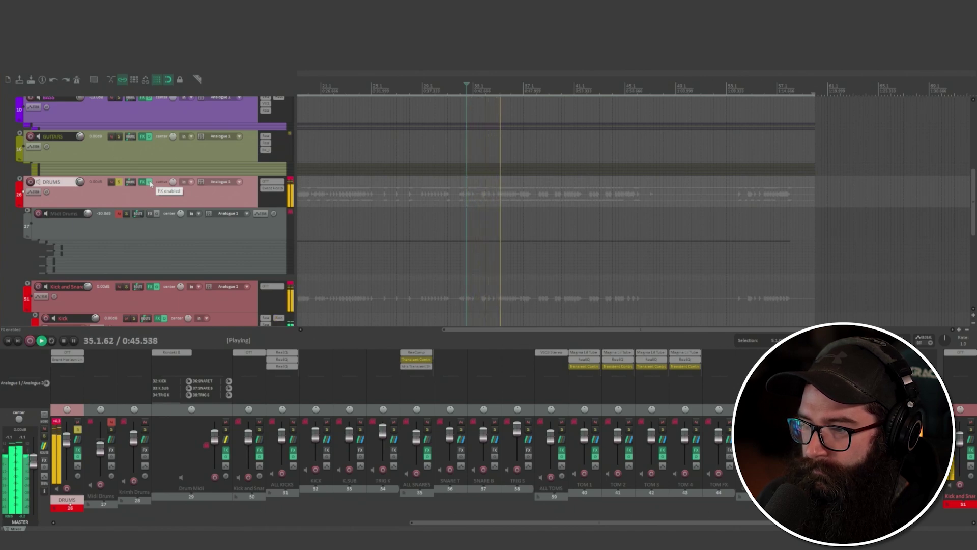
key("space")
left_click(149, 182)
key("space")
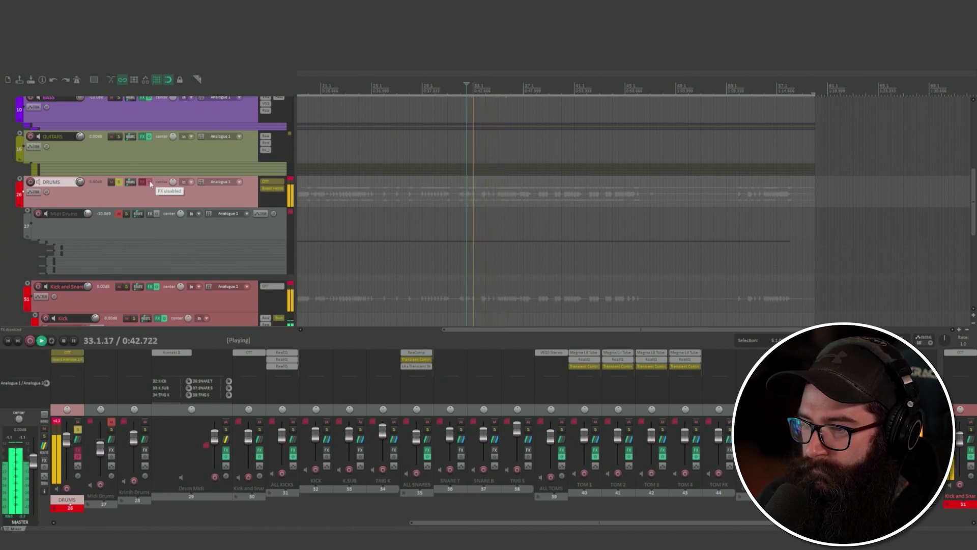
key("space")
left_click(149, 182)
key("space")
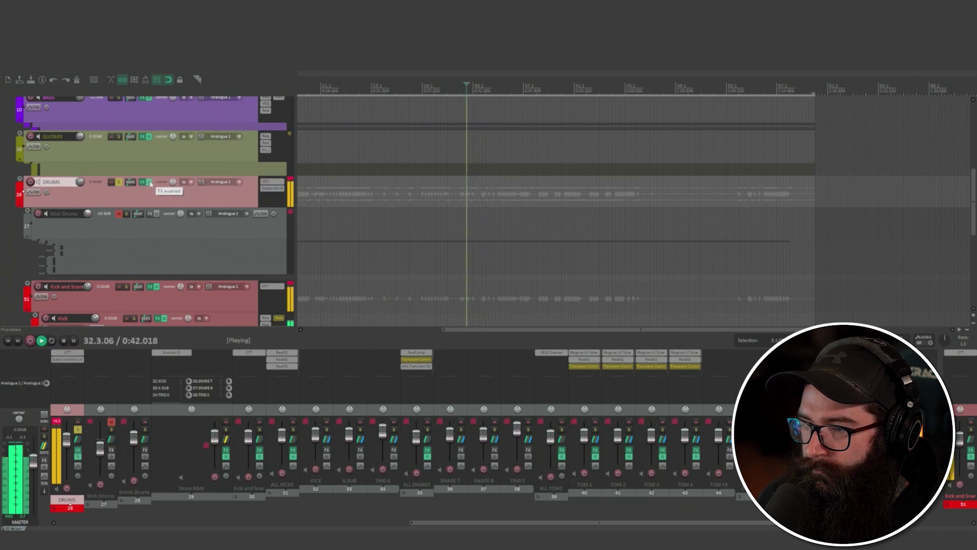
key("space")
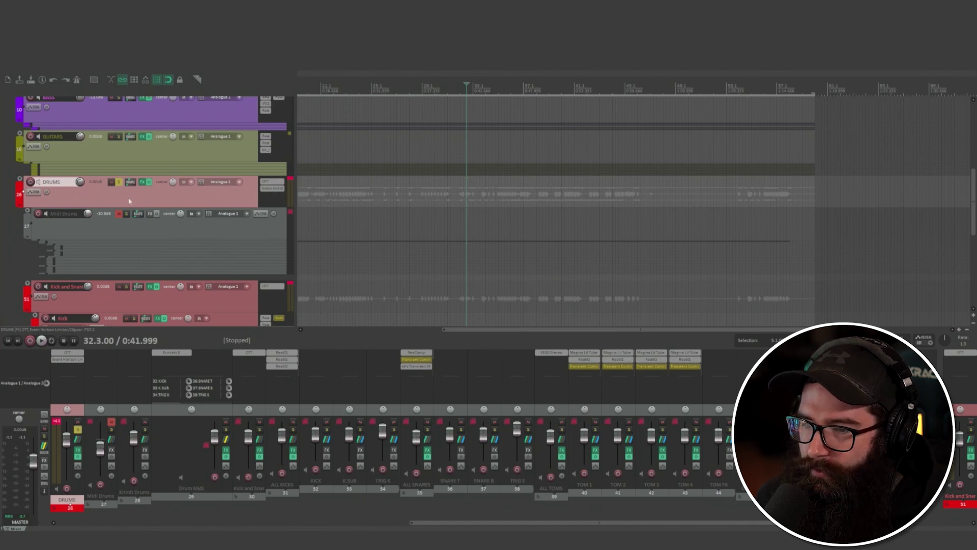
Fold up the DRUMS folder's sub-tracks and expand the Midi Drums folder to full track height.
left_click(20, 179)
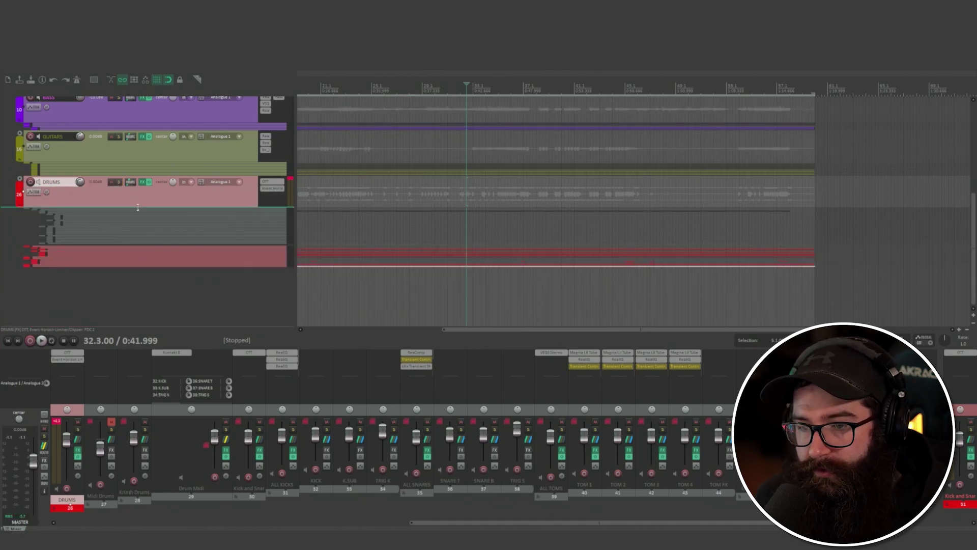
scroll(141, 247, "up", 3)
scroll(140, 246, "down", 1)
left_click(20, 226)
scroll(64, 253, "down", 5)
left_click(88, 194)
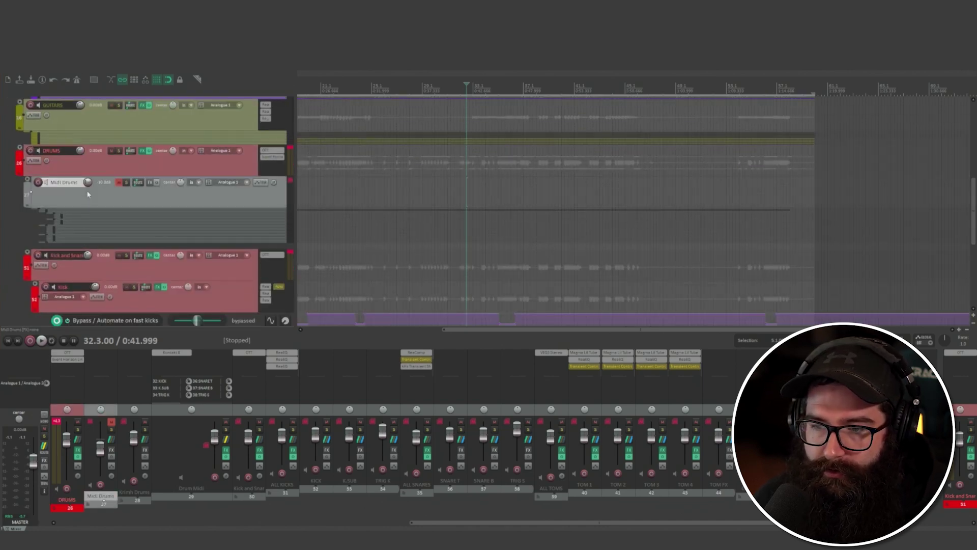
left_click(28, 181)
scroll(77, 201, "down", 1)
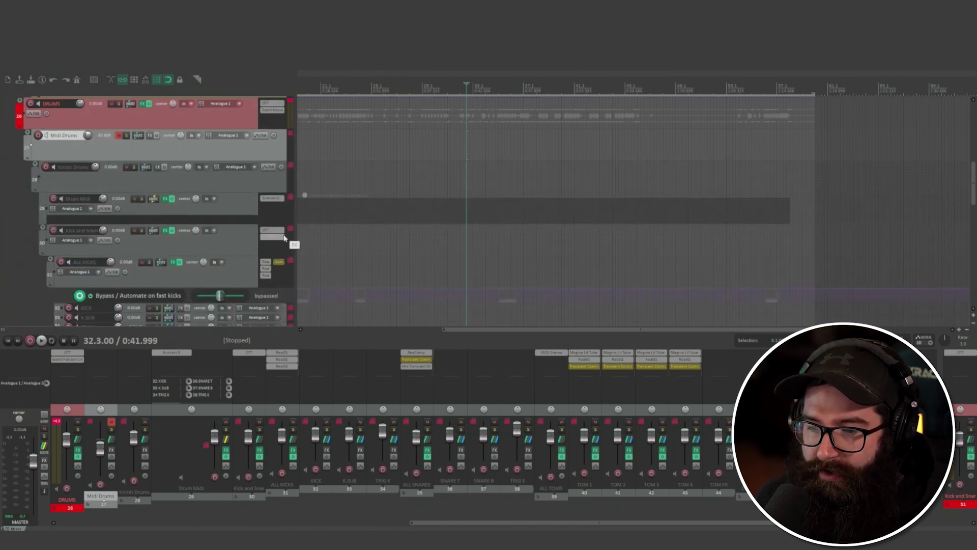
Look over the Midi Drums sub-tracks, from Drum Midi and the kicks through snares, toms, cymbals and rooms.
left_click(130, 216)
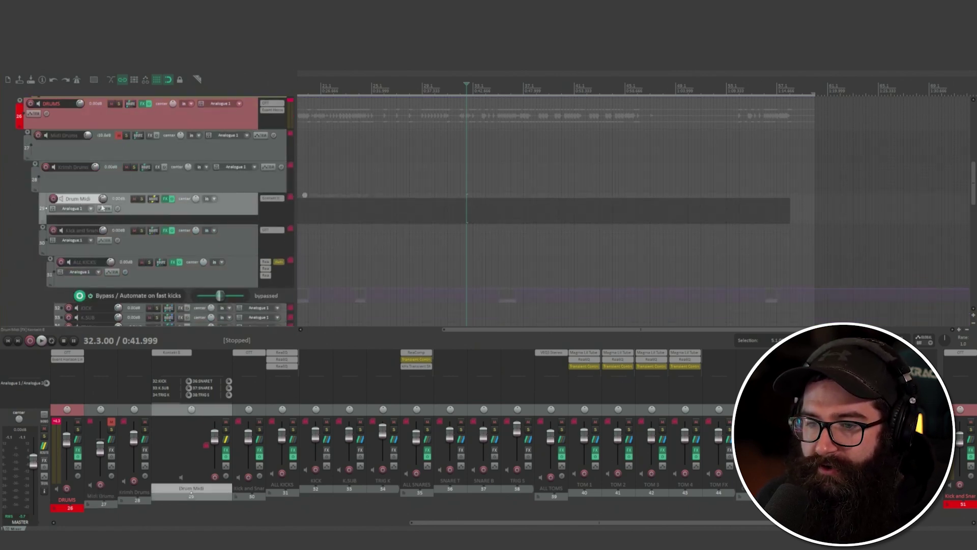
scroll(138, 206, "down", 8)
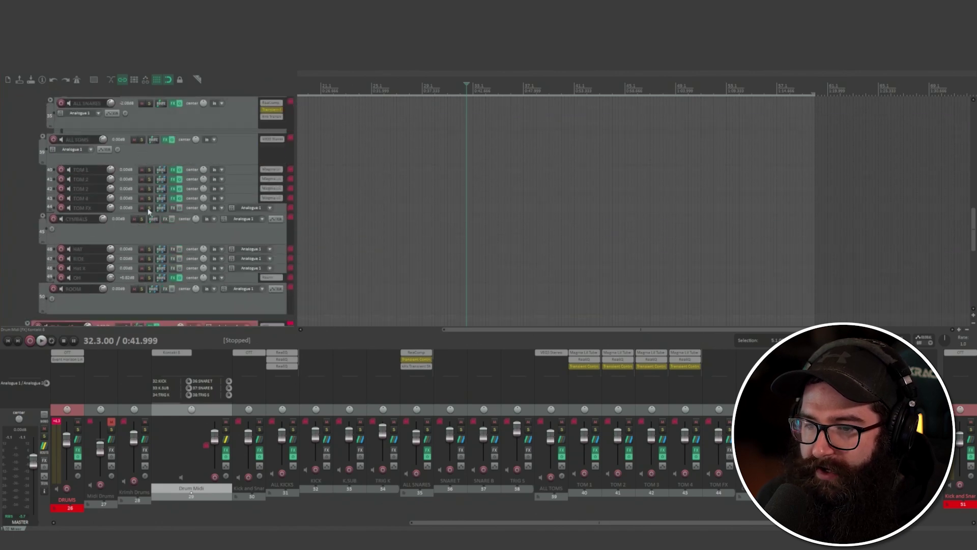
scroll(129, 250, "up", 8)
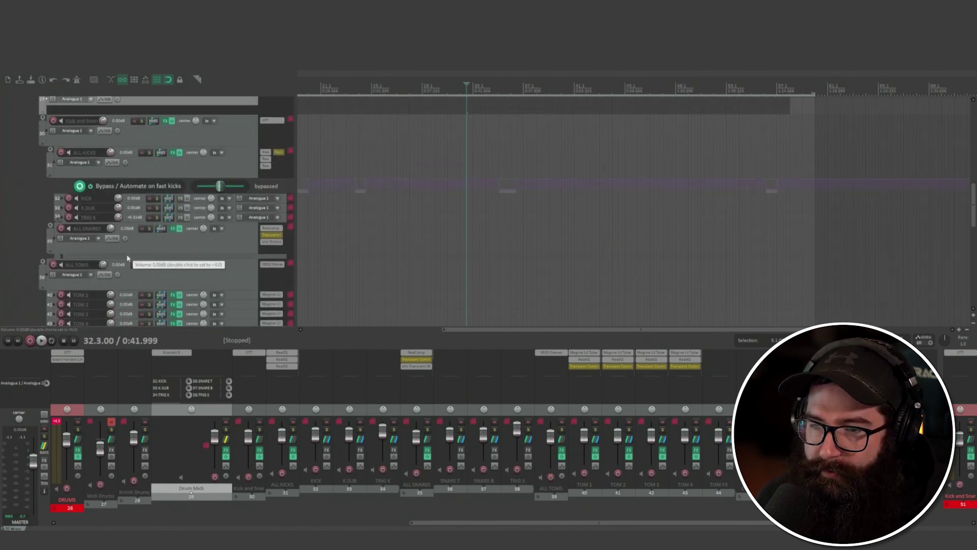
scroll(130, 209, "down", 3)
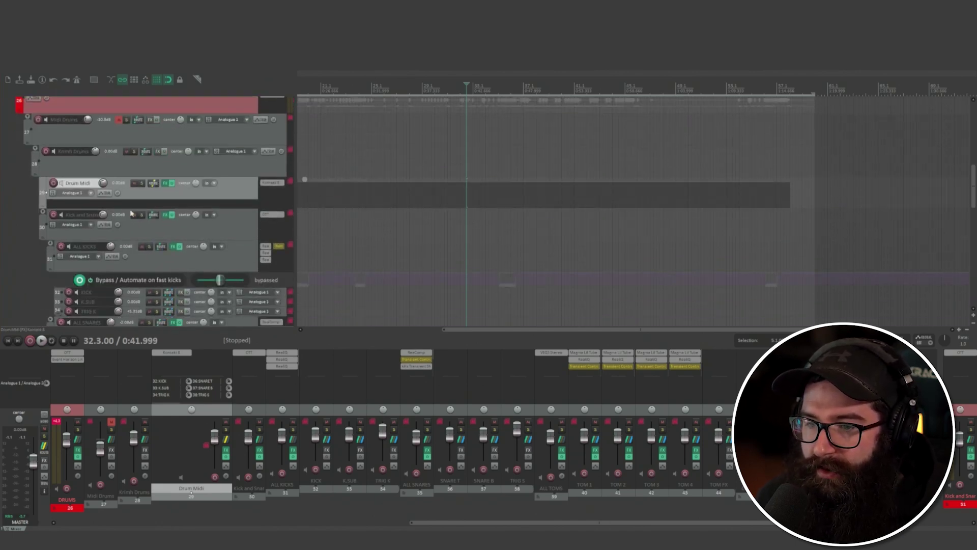
scroll(147, 213, "down", 2)
Open Kontakt on the Drum Midi track, view the Krimh Drums kit and close the instrument window.
left_click(163, 181)
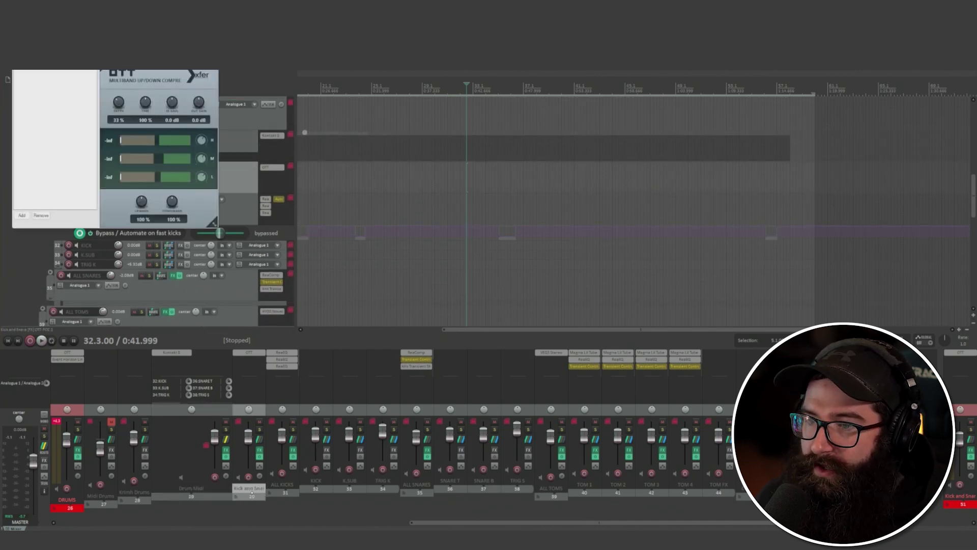
left_click(210, 47)
scroll(162, 217, "up", 2)
left_click(173, 210)
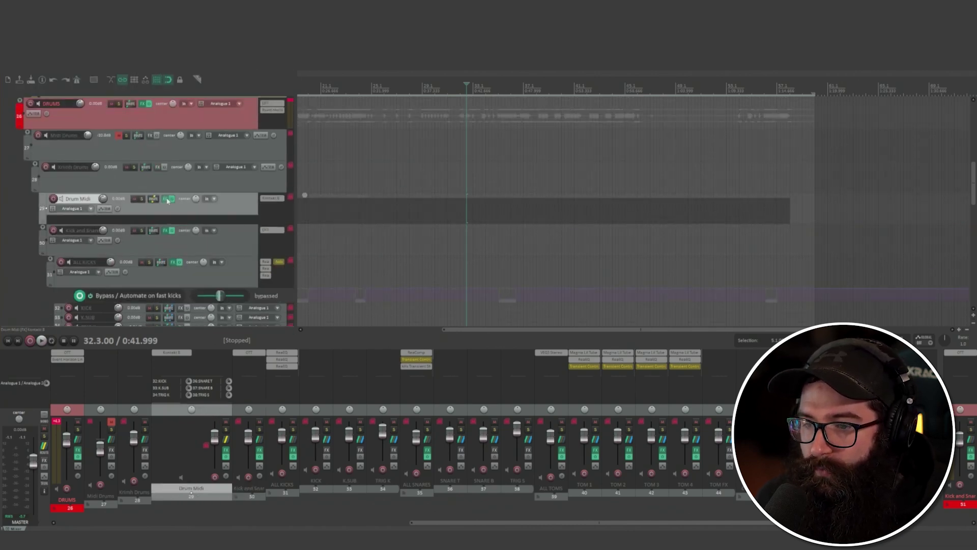
left_click(274, 199)
left_click_drag(564, 181, 387, 122)
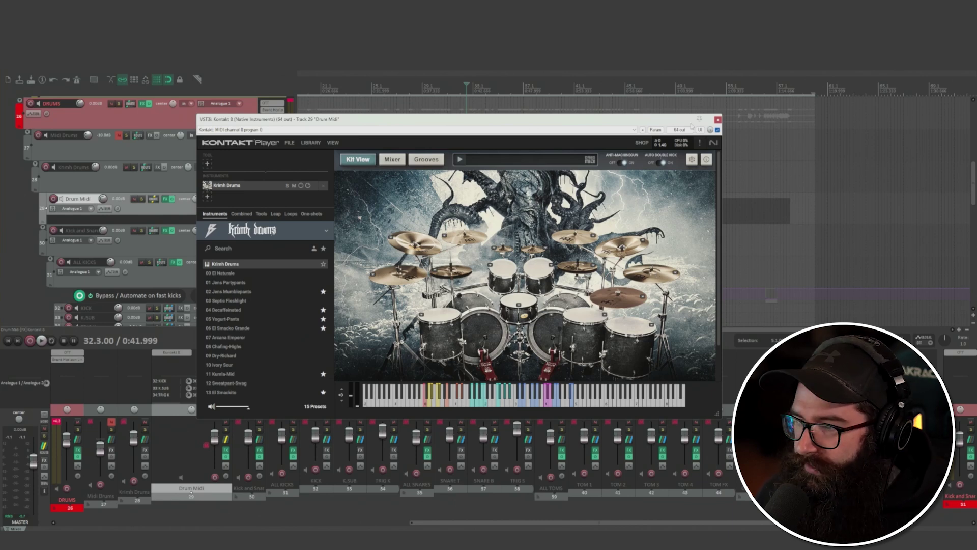
left_click(718, 120)
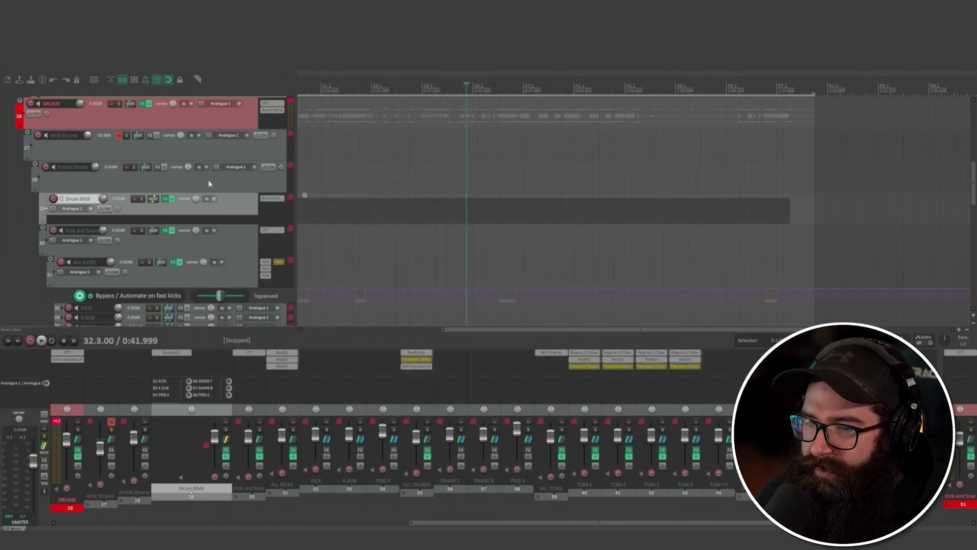
Audition the Krimh Drums folder soloed and within the full mix, continue playback from 36.3.00, and stop.
scroll(2, 222, "down", 10)
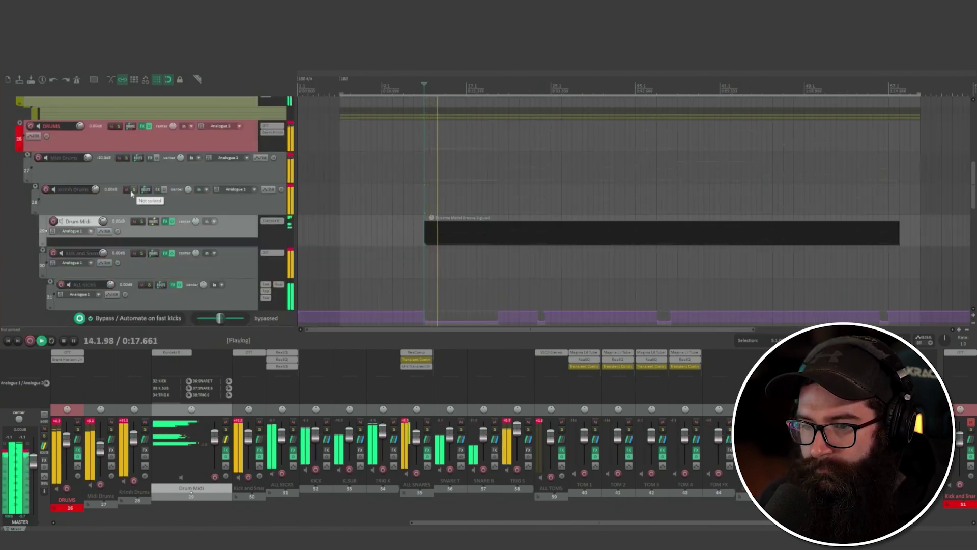
left_click(135, 190)
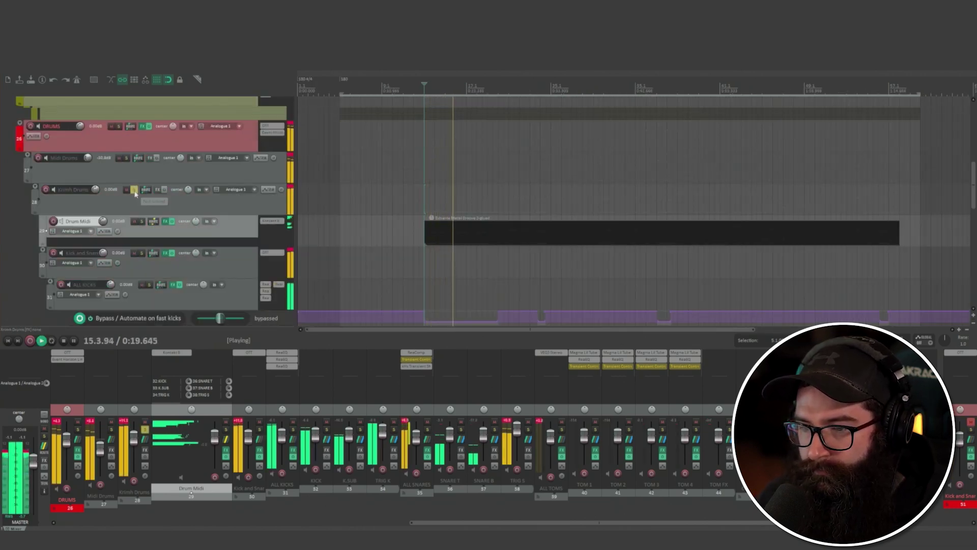
left_click(134, 190)
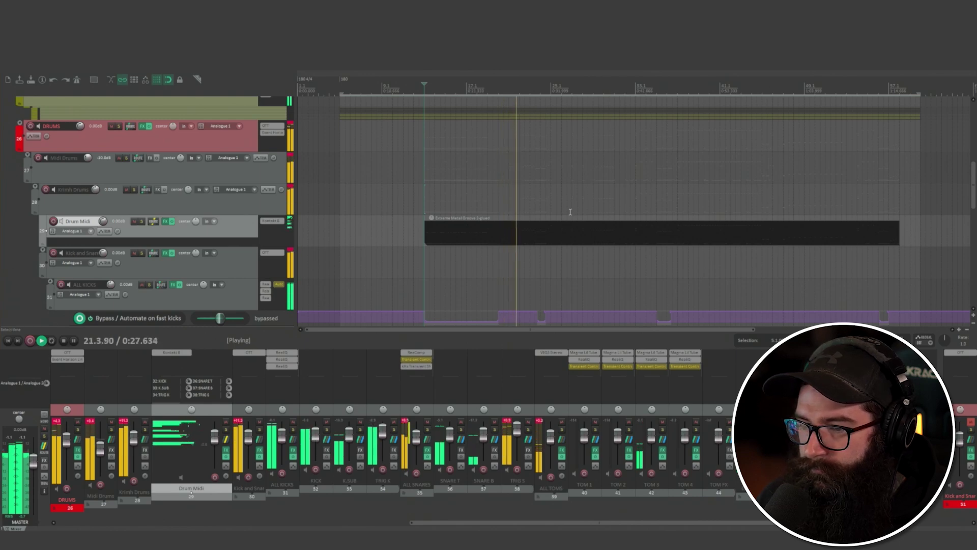
left_click(672, 85)
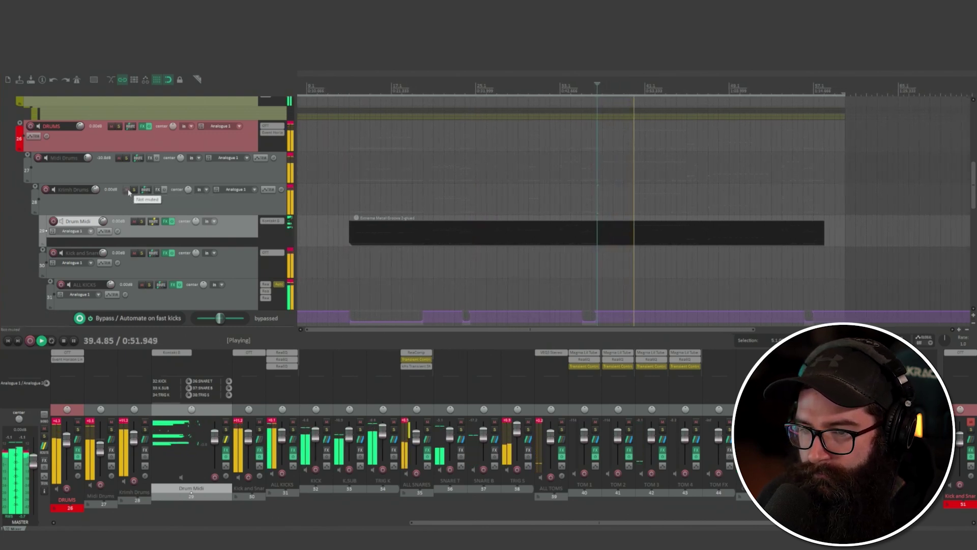
key("space")
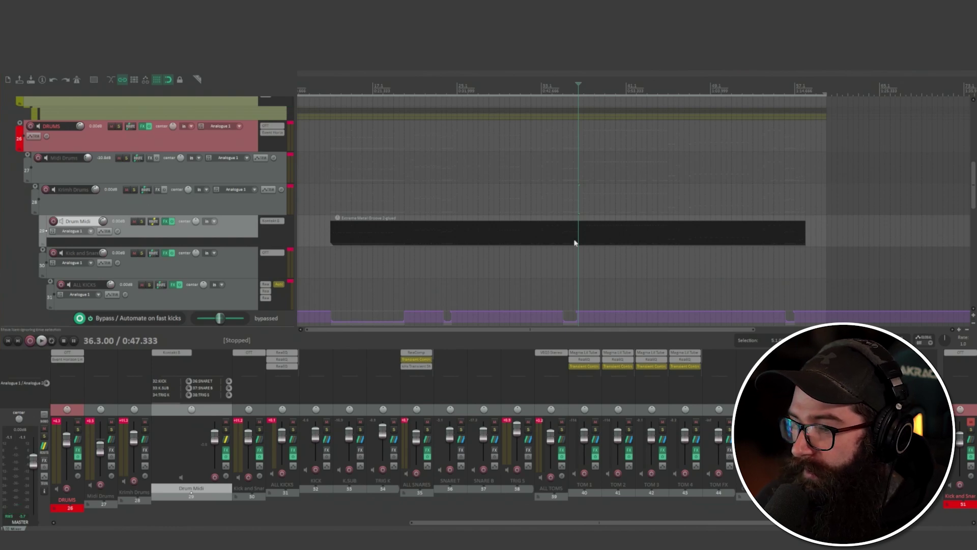
Mute the Midi Drums folder again and collapse its sub-tracks.
scroll(590, 244, "down", 15)
scroll(140, 280, "up", 15)
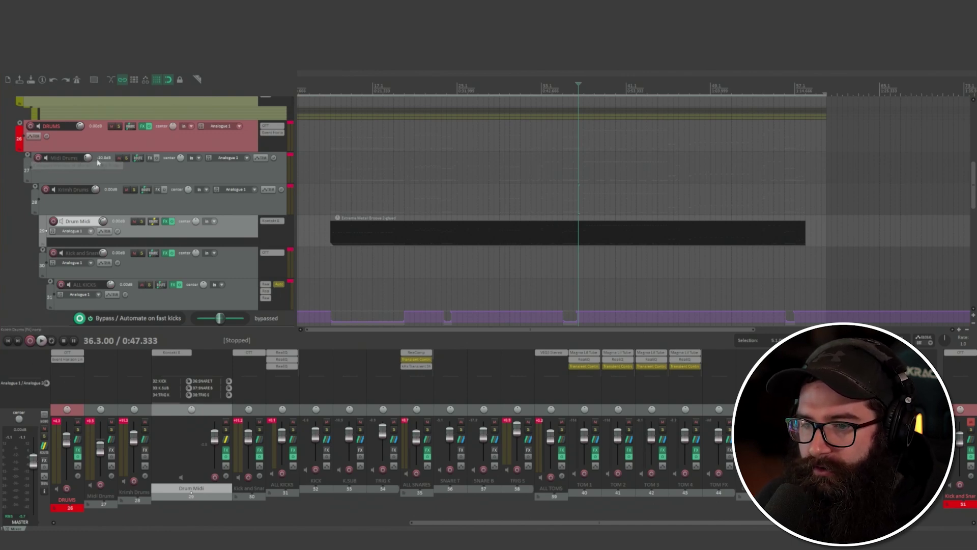
left_click(119, 158)
left_click(26, 159)
left_click(26, 158)
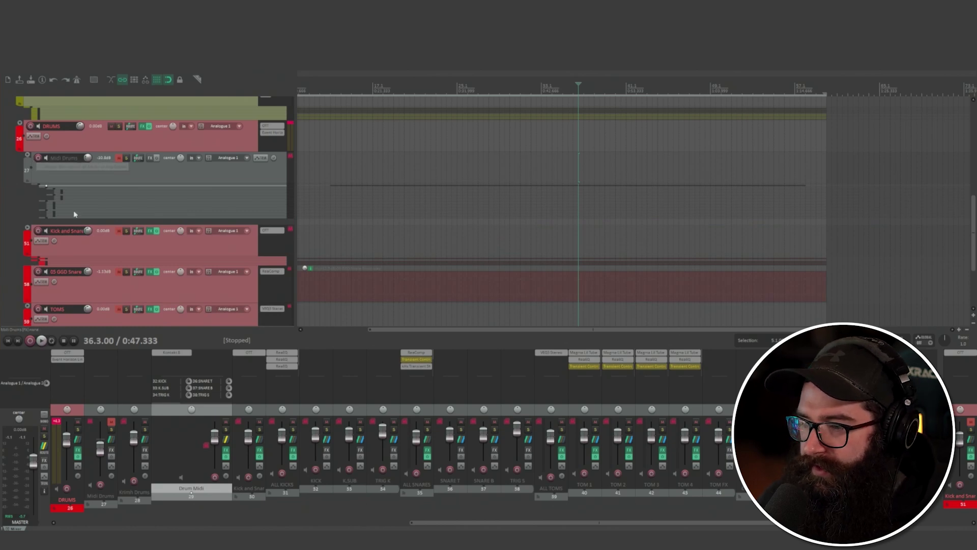
Expand the BASS folder and review the Parallax X settings on the Parallax track.
scroll(75, 217, "down", 3)
scroll(74, 217, "up", 4)
scroll(75, 220, "up", 1)
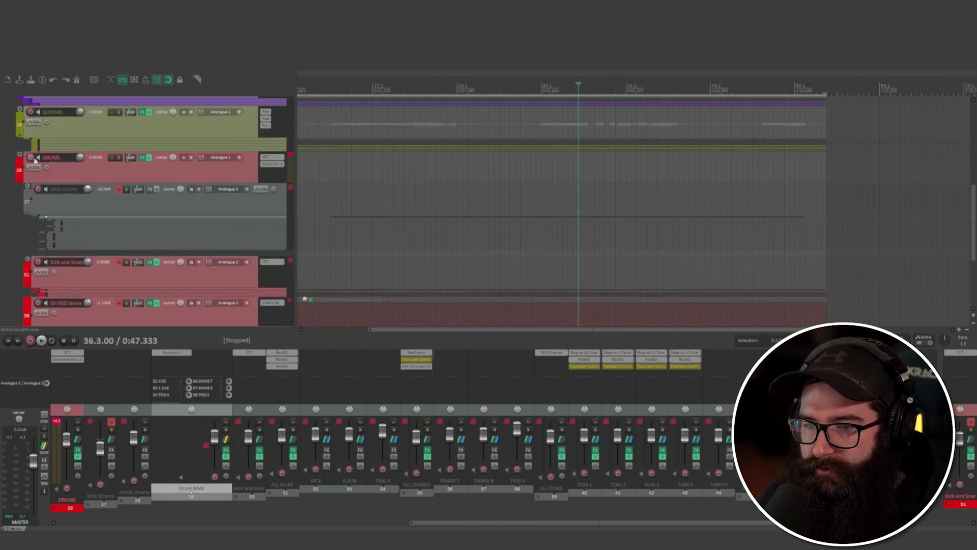
scroll(64, 230, "up", 6)
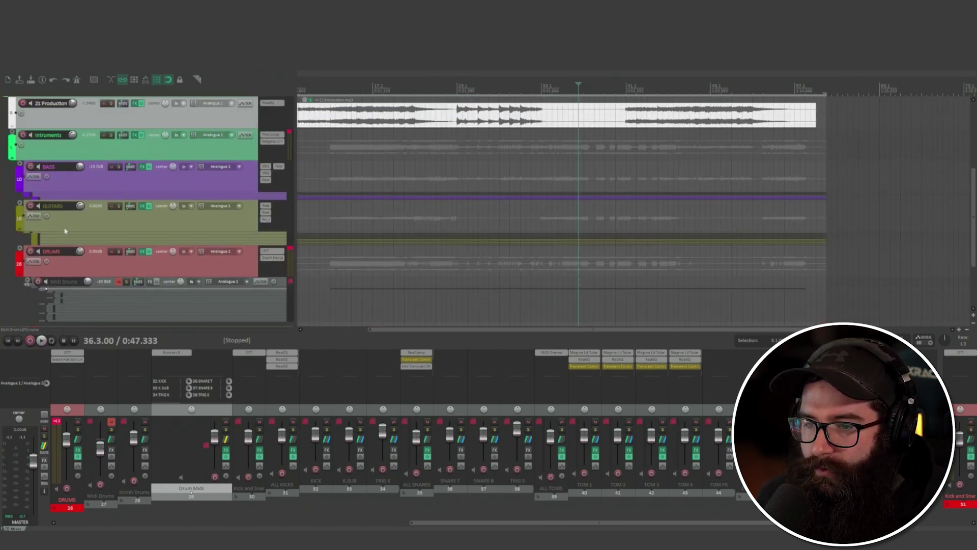
left_click(20, 166)
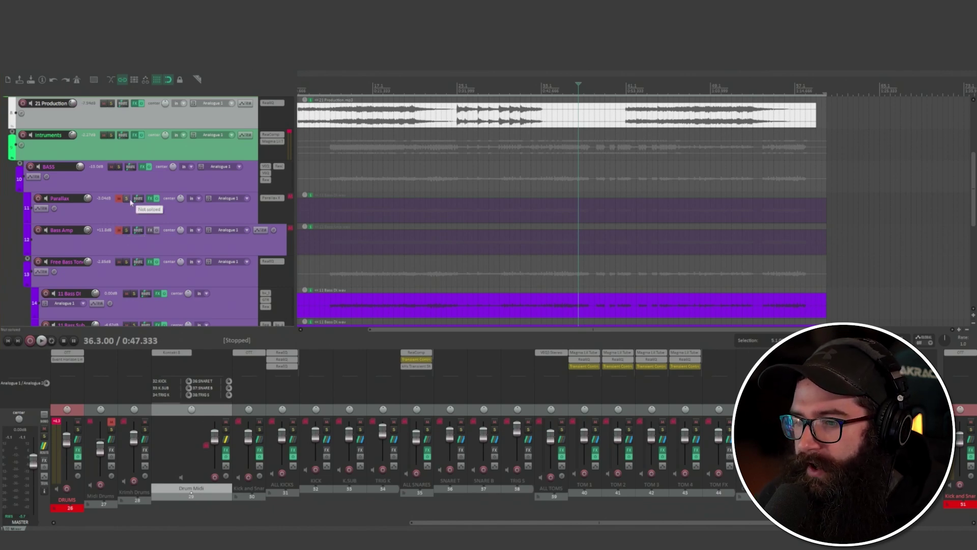
left_click(271, 198)
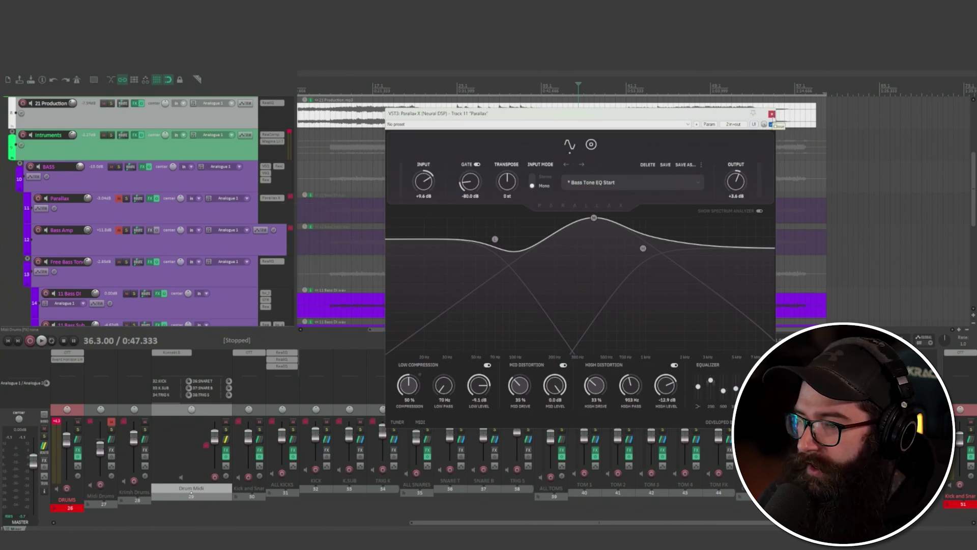
left_click(771, 114)
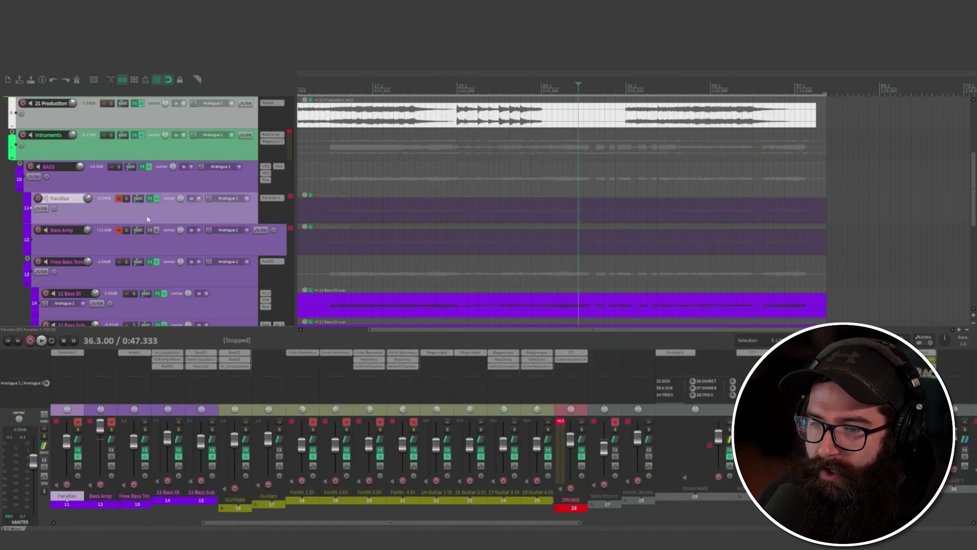
Look over the Bass Amp, Parallax and Free Bass Tone tracks, including the Bass DI and Bass Sub tracks.
left_click(121, 251)
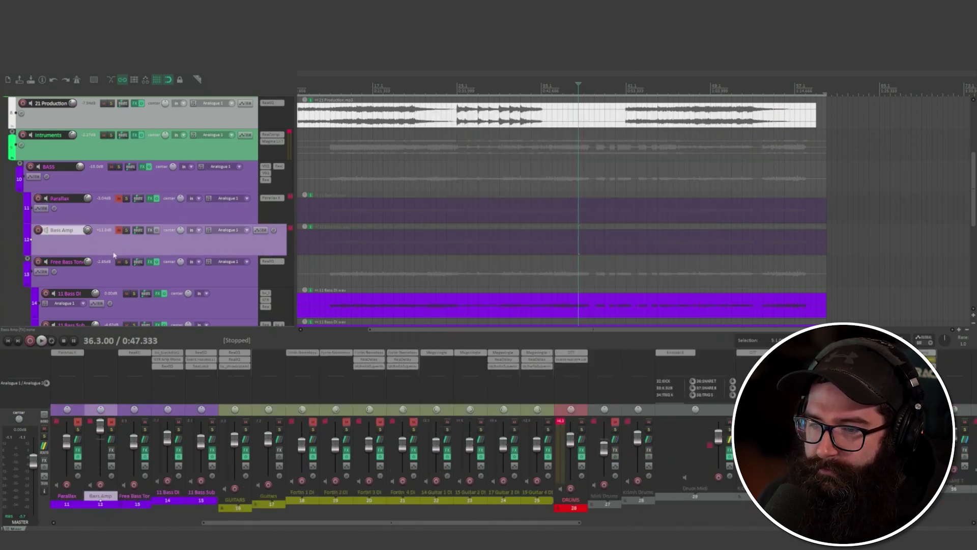
left_click(128, 219)
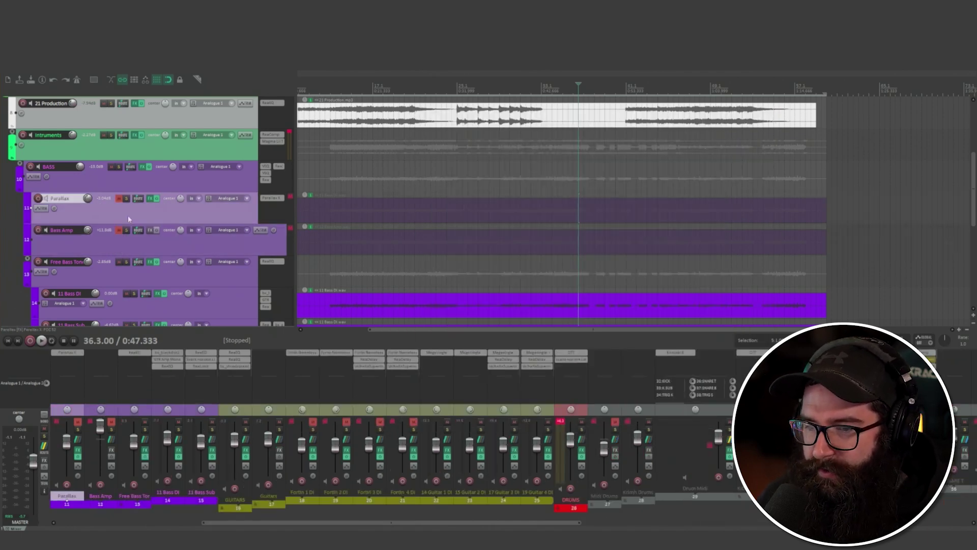
scroll(133, 245, "down", 1)
left_click(253, 251)
scroll(204, 269, "down", 1)
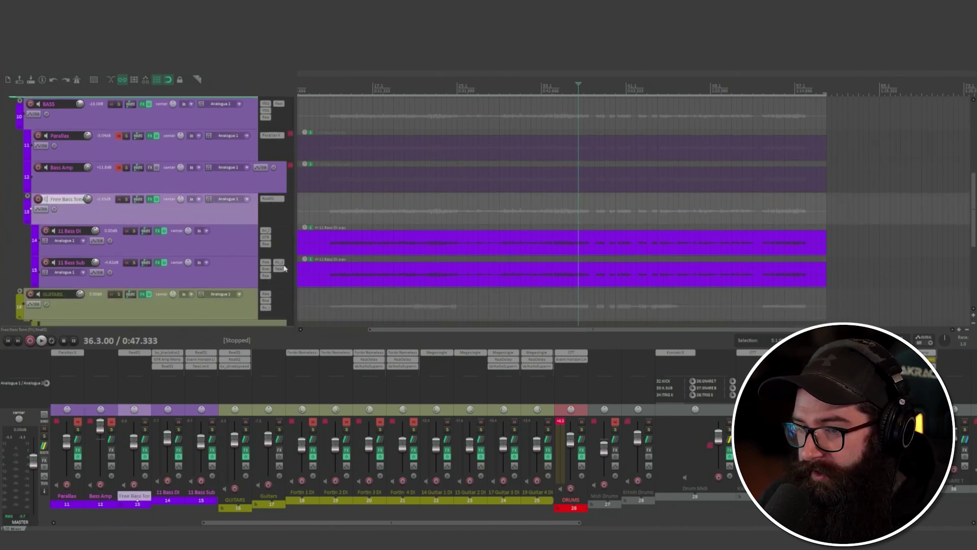
scroll(131, 268, "up", 1)
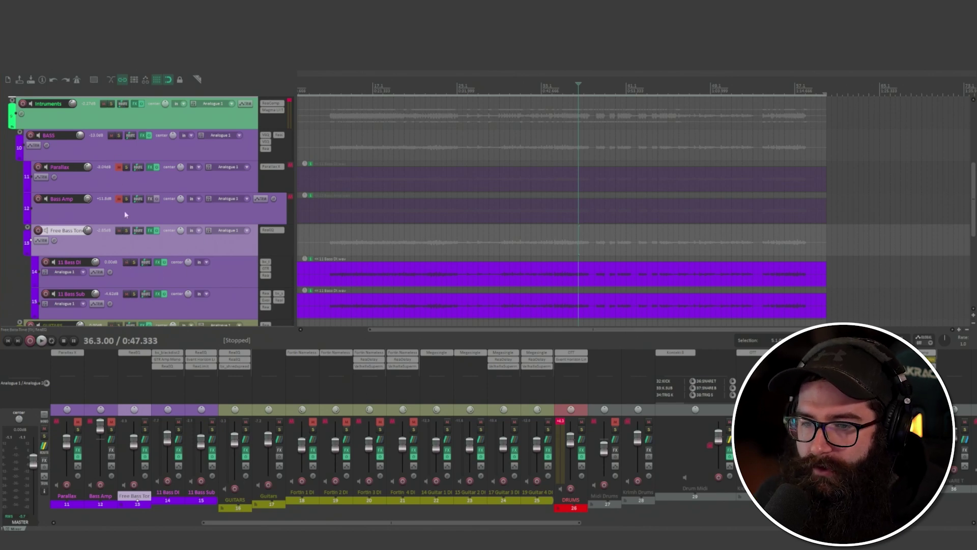
Solo the BASS folder and the Bass Amp track, and audition the bass amp from 16.1.00.
left_click(119, 137)
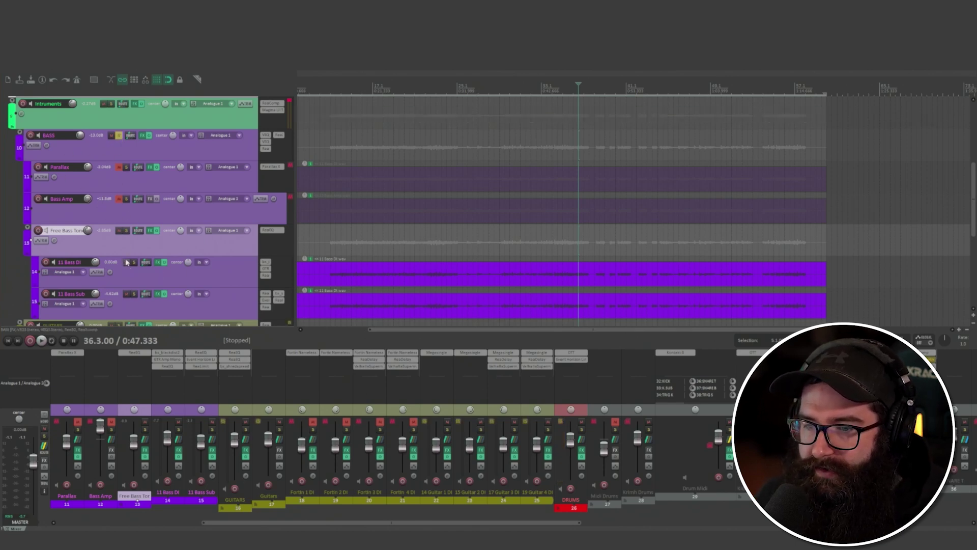
left_click(126, 199)
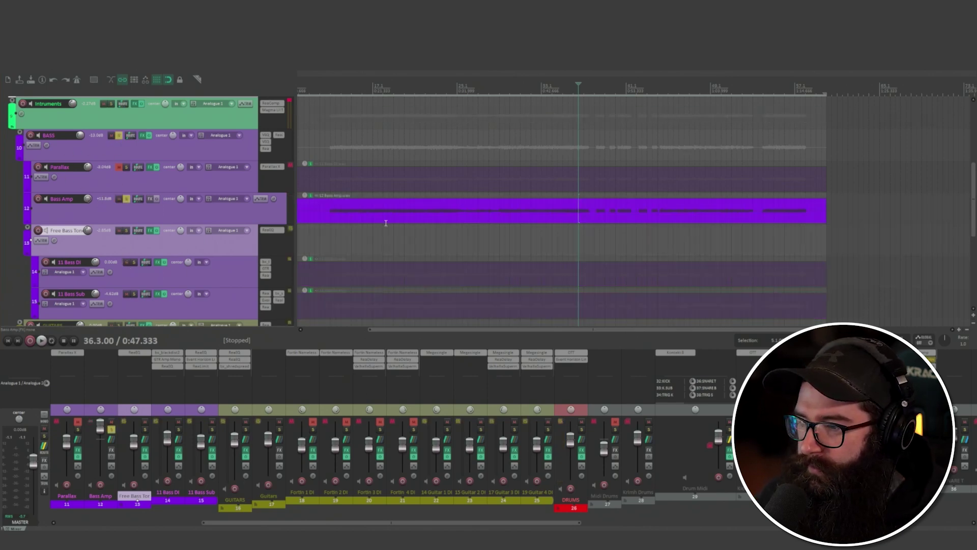
left_click(362, 84)
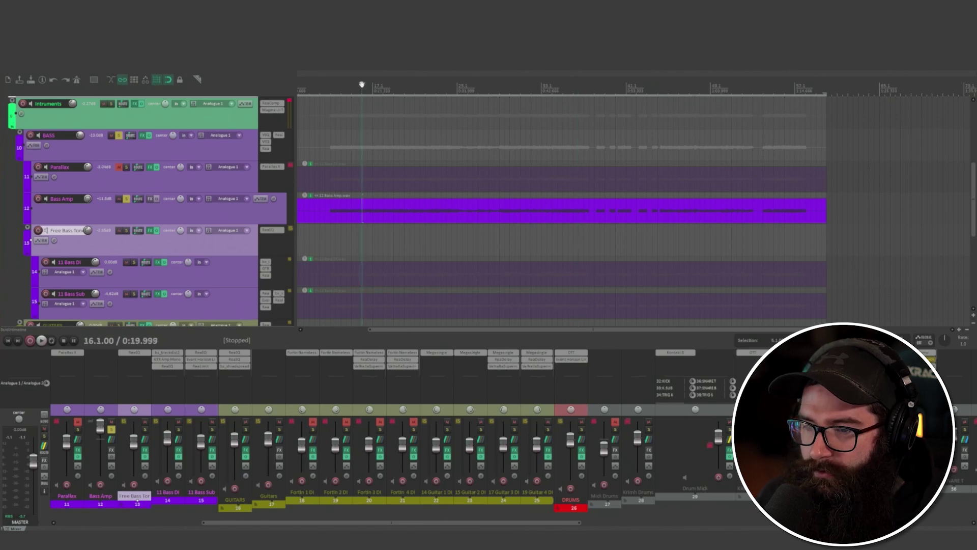
key("space")
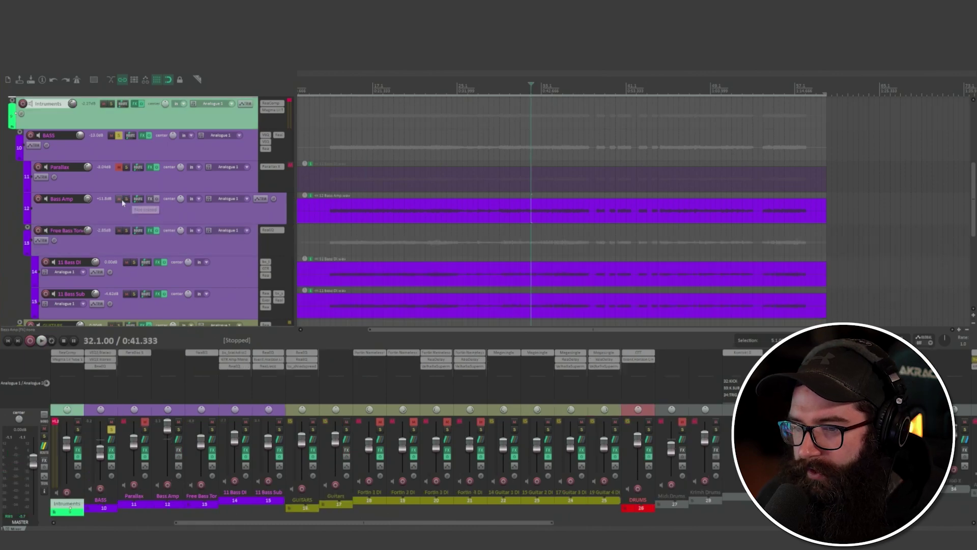
Mute the Bass Amp track, and unmute and solo the Parallax track.
left_click(120, 199)
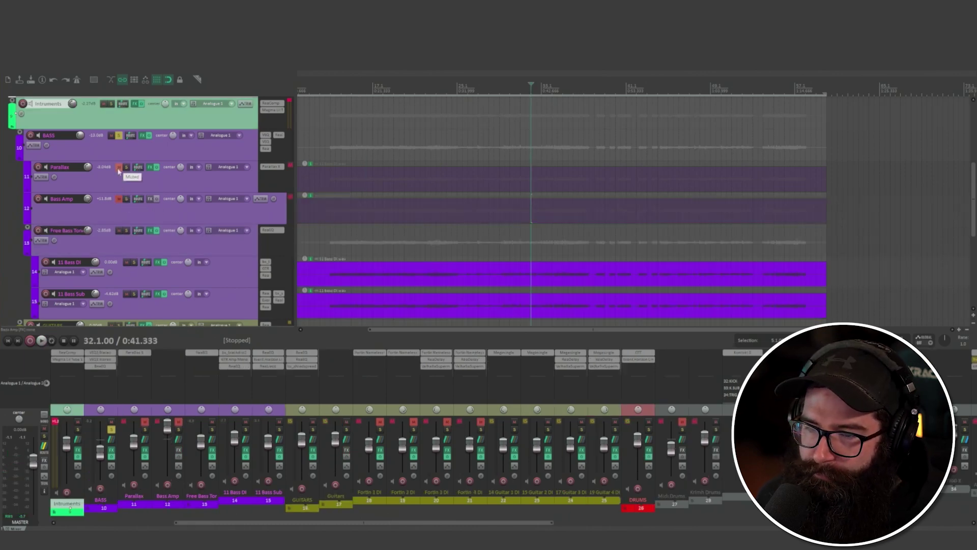
left_click(119, 167)
left_click(127, 167)
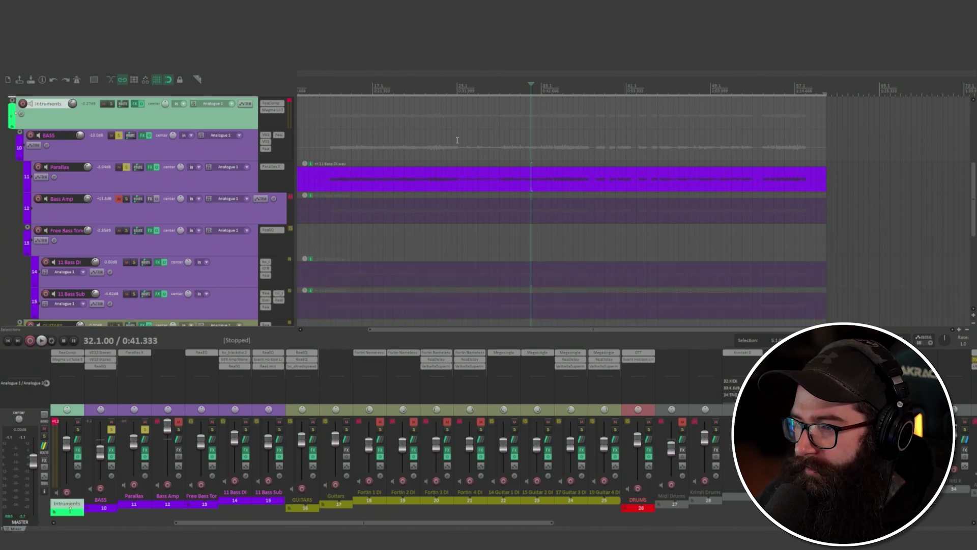
Play the soloed Parallax track from just after bar 17 with its Parallax X window open to watch the spectrum.
left_click(383, 87)
key("space")
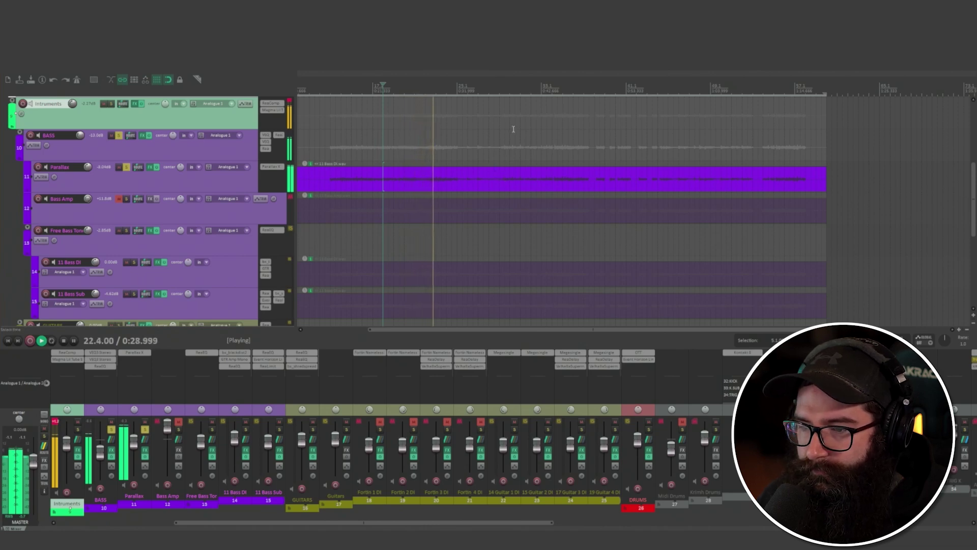
left_click(278, 166)
left_click_drag(657, 113, 589, 109)
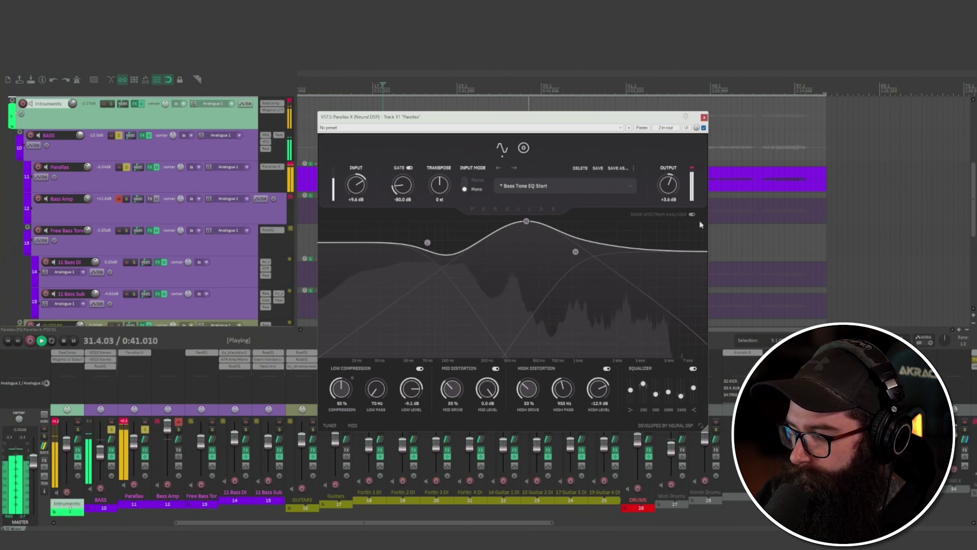
Stop playback and close the Parallax X window, then mute and unsolo the Parallax track and solo Free Bass Tone instead.
key("space")
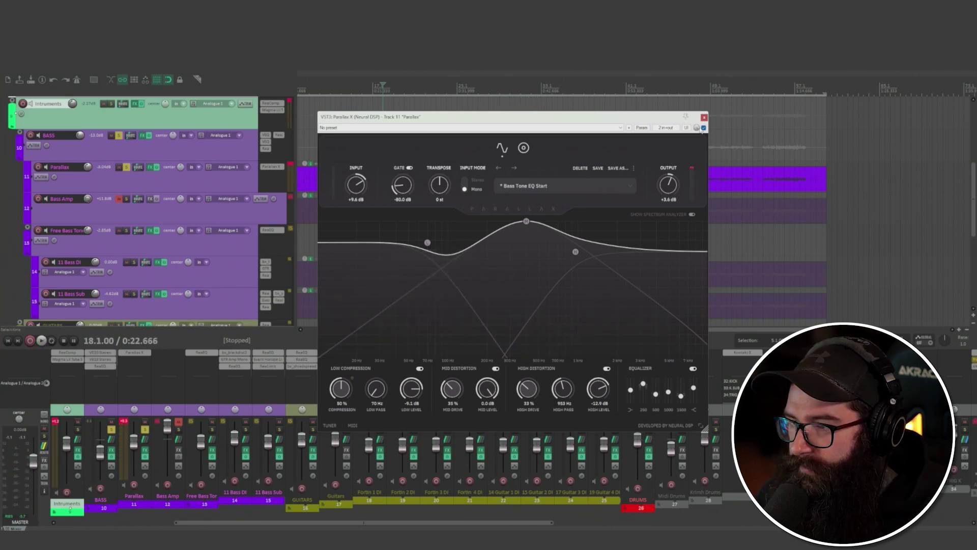
left_click(704, 118)
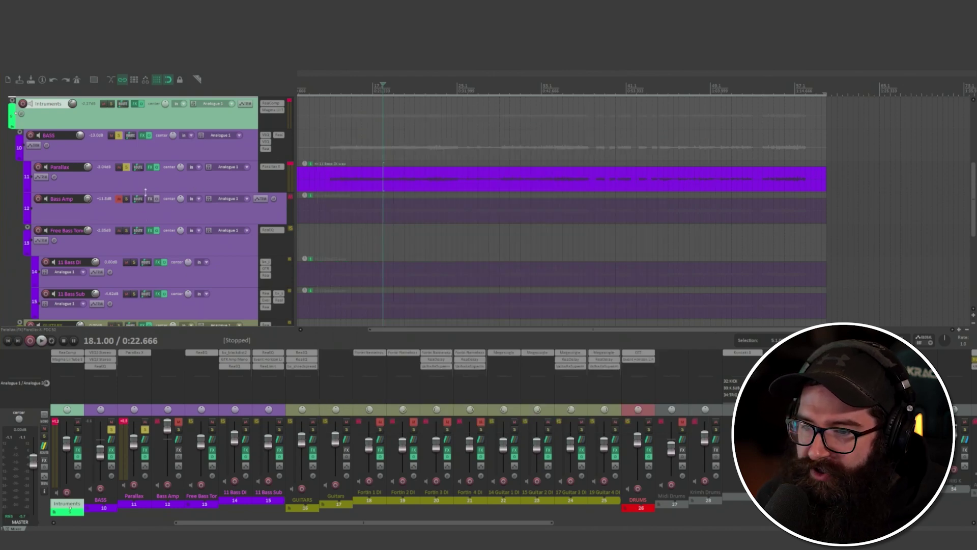
left_click(126, 167)
left_click(119, 167)
left_click(127, 231)
Audition the soloed Free Bass Tone folder from 18.1.00, with its Bass DI and Bass Sub tracks in view.
scroll(126, 231, "down", 1)
key("space")
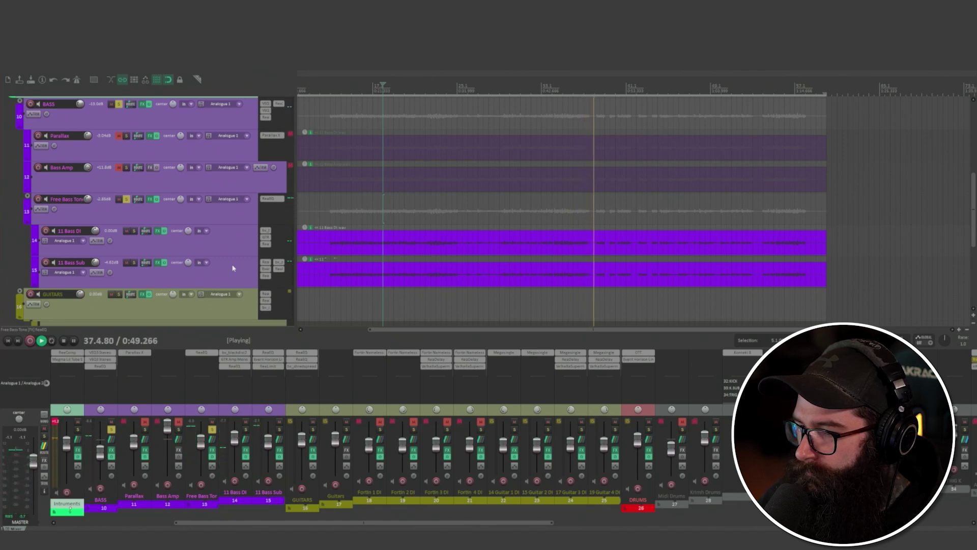
key("space")
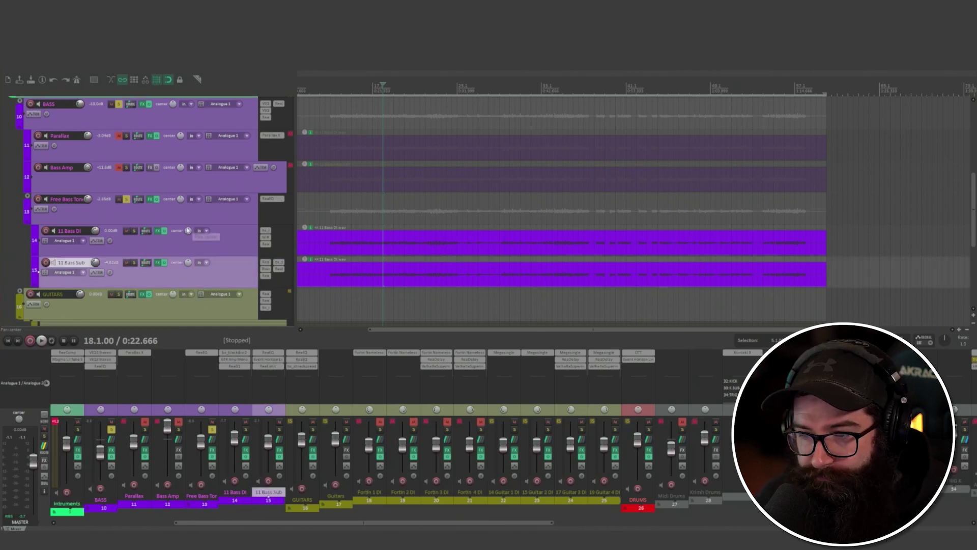
Point out the shared DI recording by selecting the Bass Sub and Bass DI items in turn, placing the edit cursor at 16.1.00.
left_click(356, 251)
left_click(357, 279)
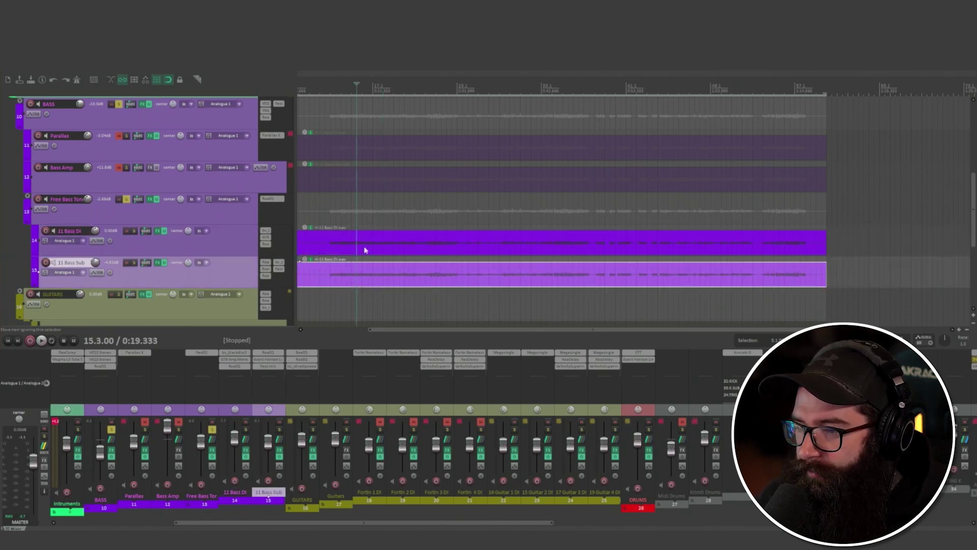
left_click(364, 247)
left_click(190, 282)
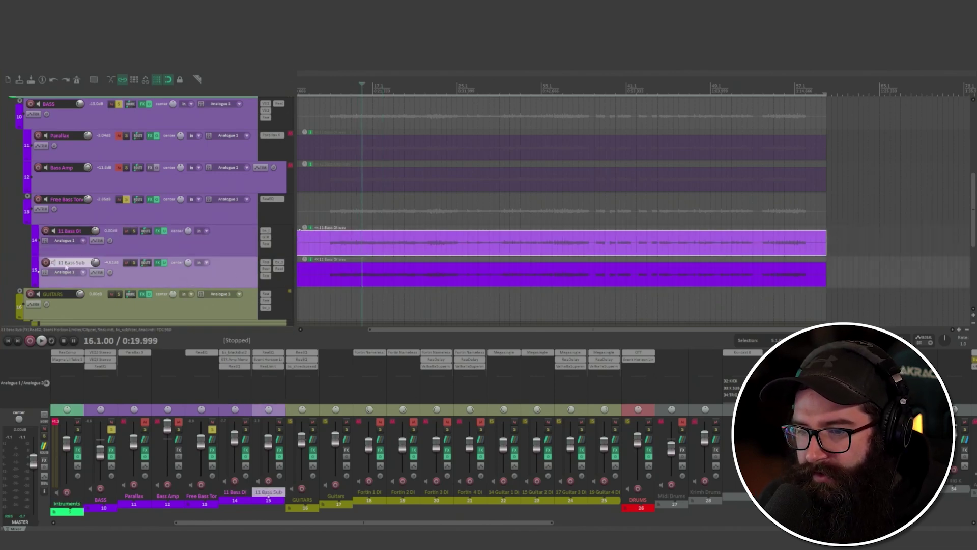
Rename the Bass DI track in the Free Bass Tone folder to grit.
left_click(92, 234)
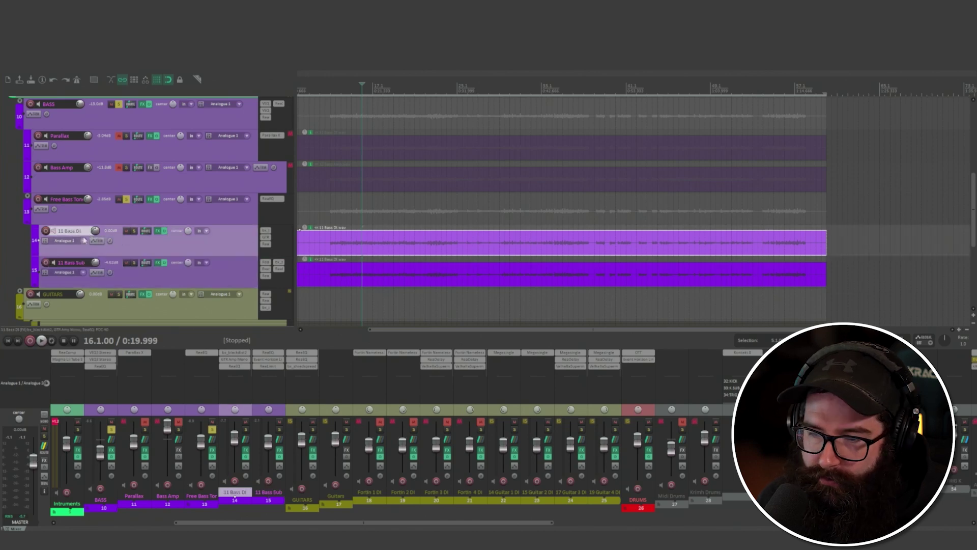
double_click(77, 230)
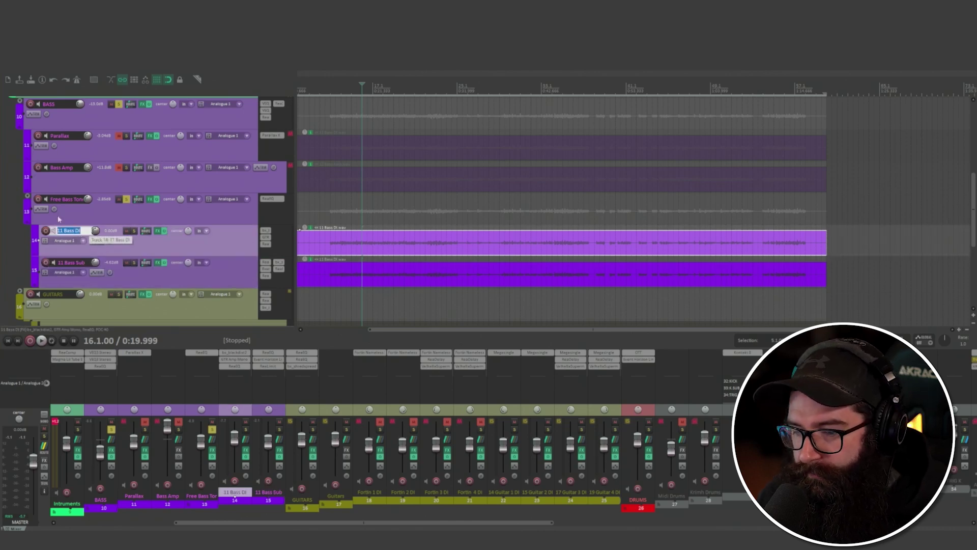
type("gri")
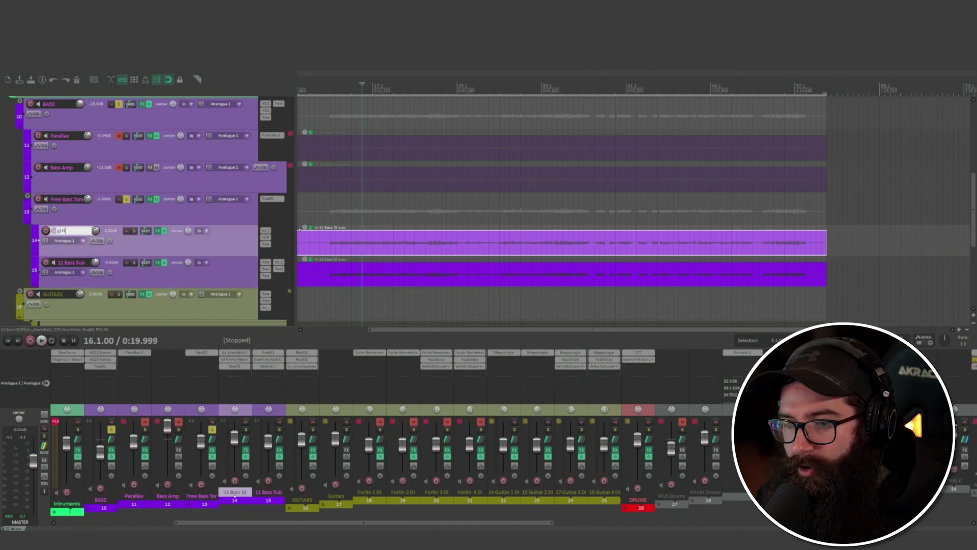
type("t")
key("Return")
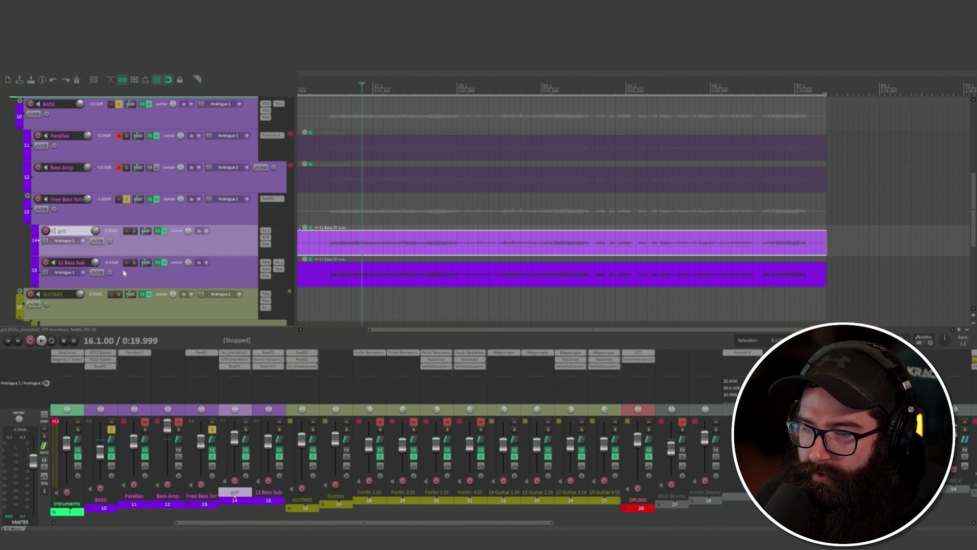
Open the Bass Sub track's effects chain and examine the ReaEQ curve and its high-pass band.
left_click(152, 276)
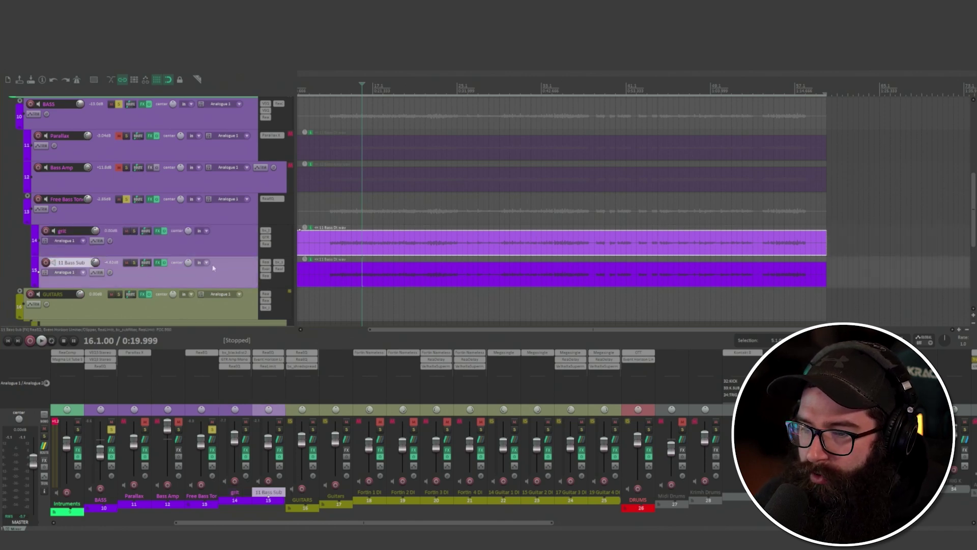
left_click(157, 263)
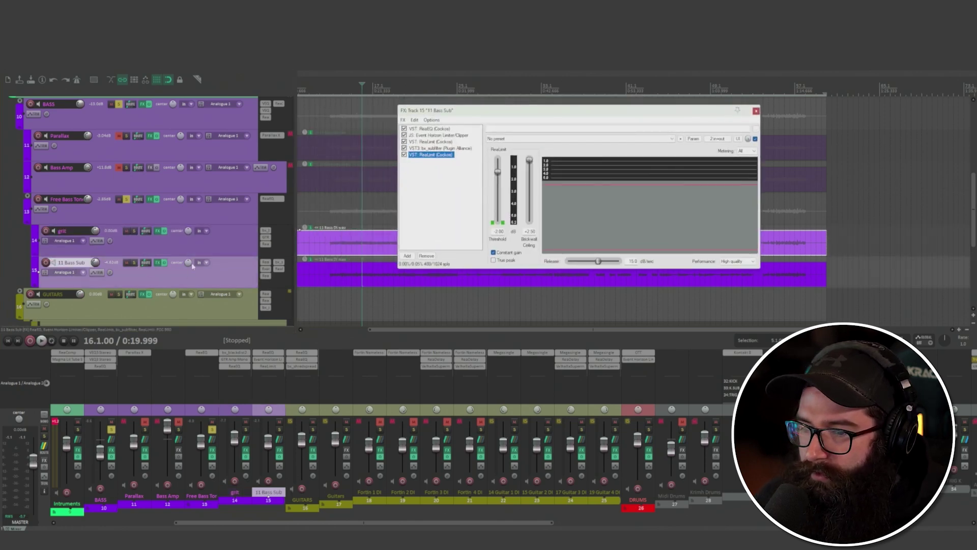
left_click(427, 128)
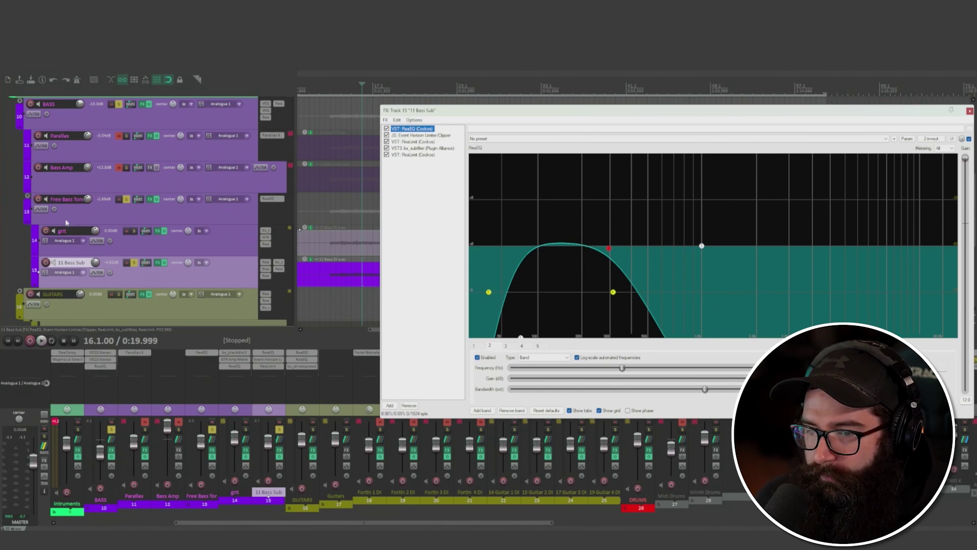
left_click(489, 293)
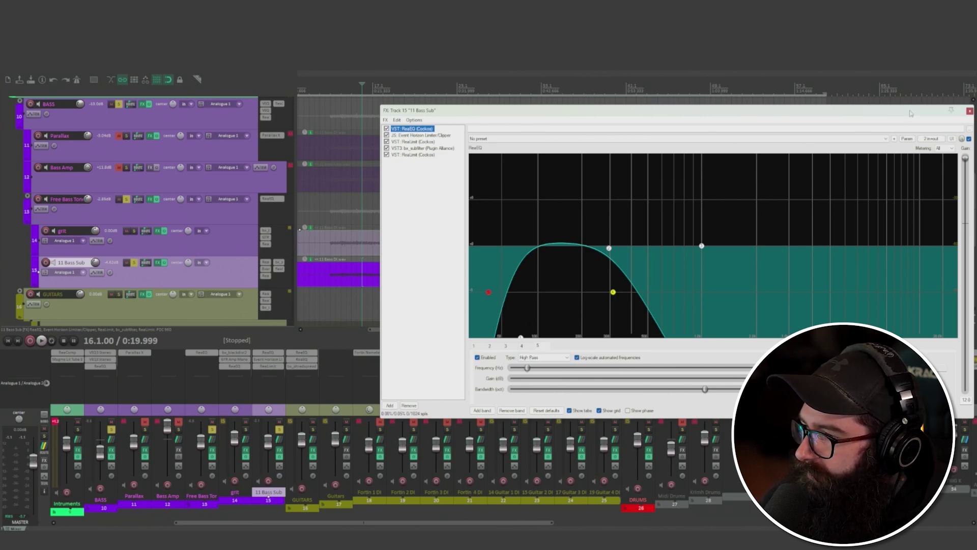
left_click_drag(914, 114, 836, 112)
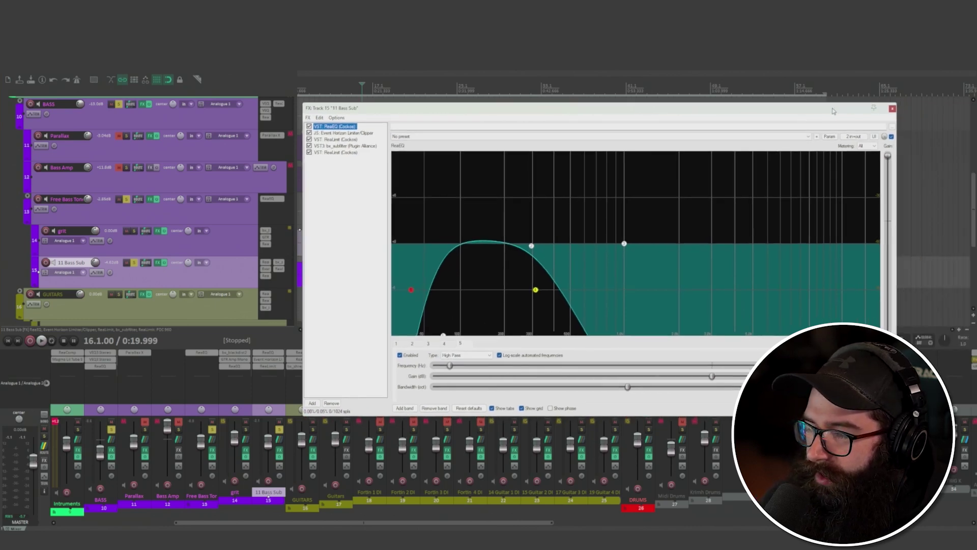
Review the Event Horizon clipper, both ReaLimit instances and the bx_subfilter Low End setting in the Bass Sub chain.
left_click(339, 133)
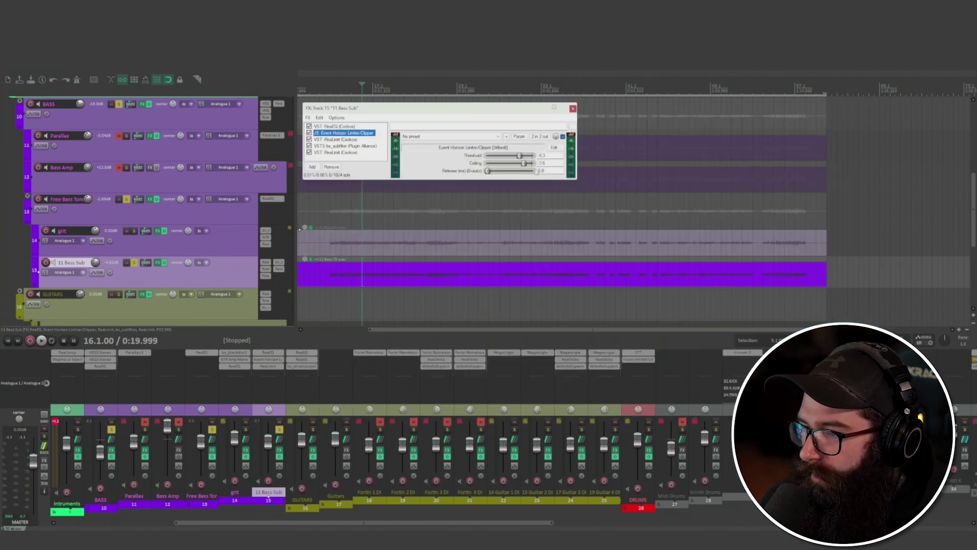
left_click(338, 139)
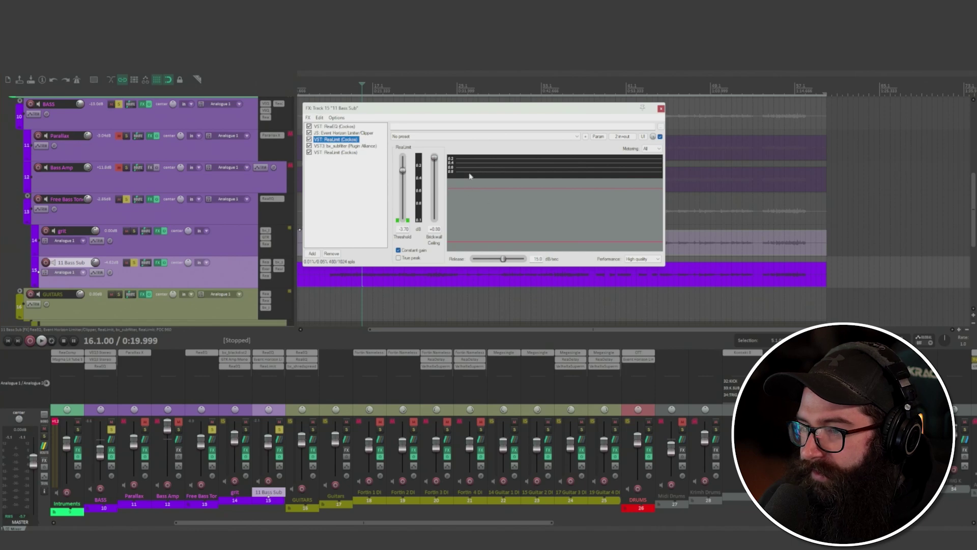
left_click(339, 146)
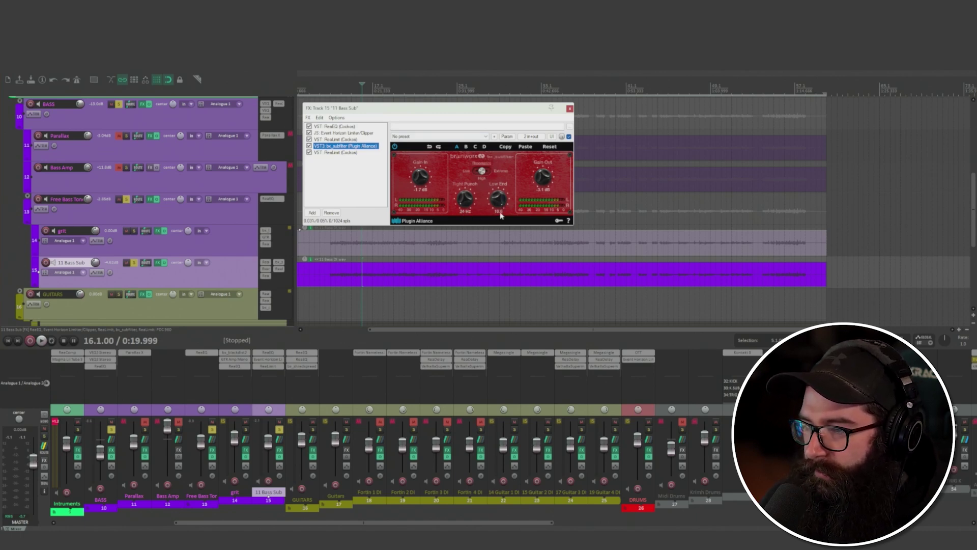
left_click(501, 203)
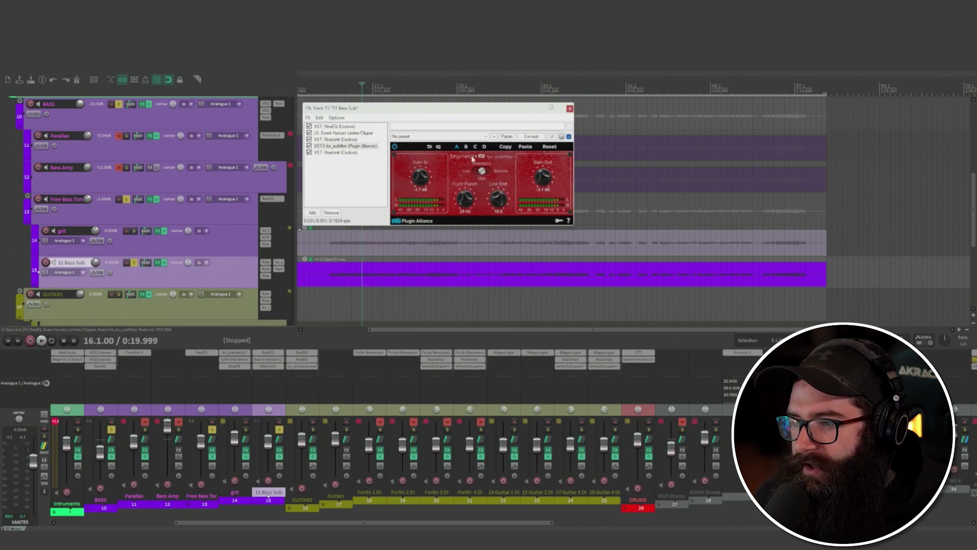
left_click(336, 153)
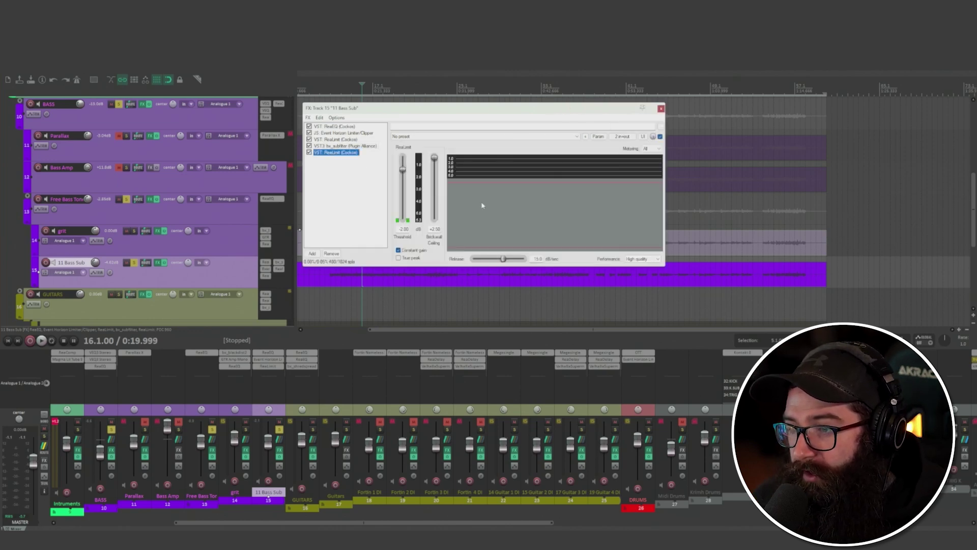
left_click_drag(485, 109, 617, 120)
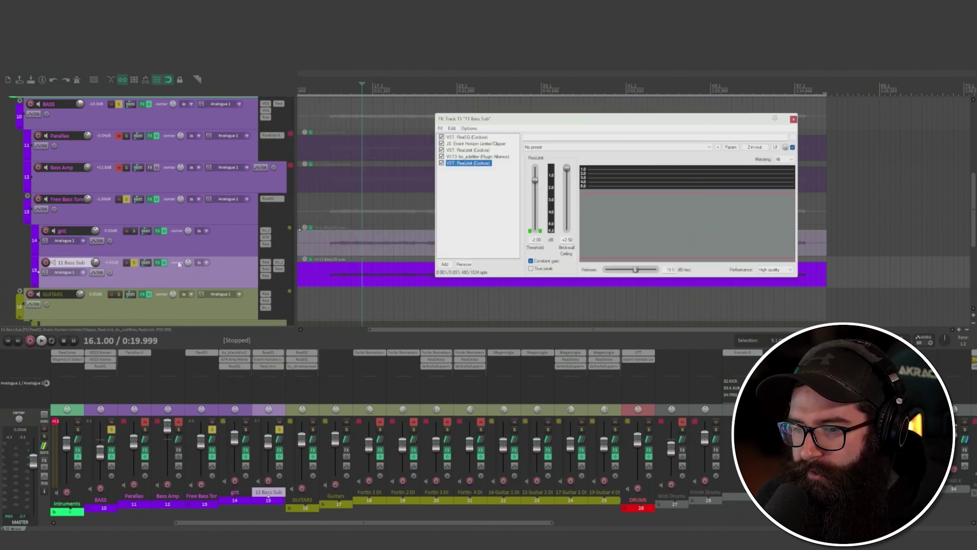
Compare the soloed Bass Sub track with its effects chain bypassed and re-enabled, playing from 29.3.00.
left_click(164, 263)
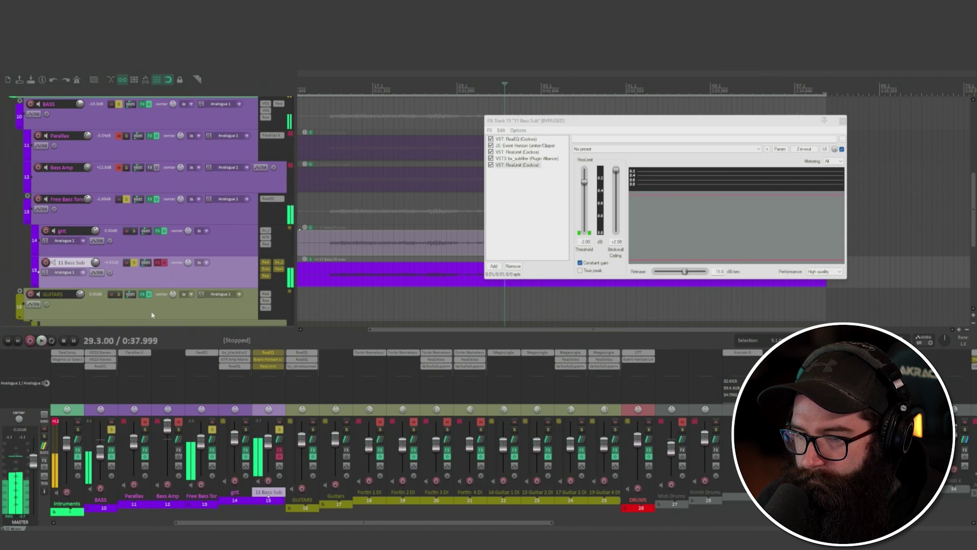
key("b")
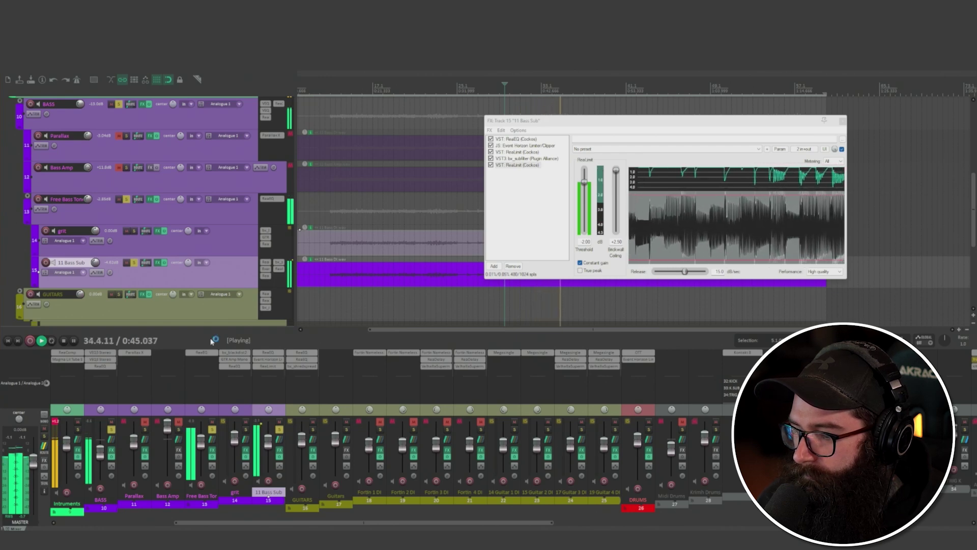
key("space")
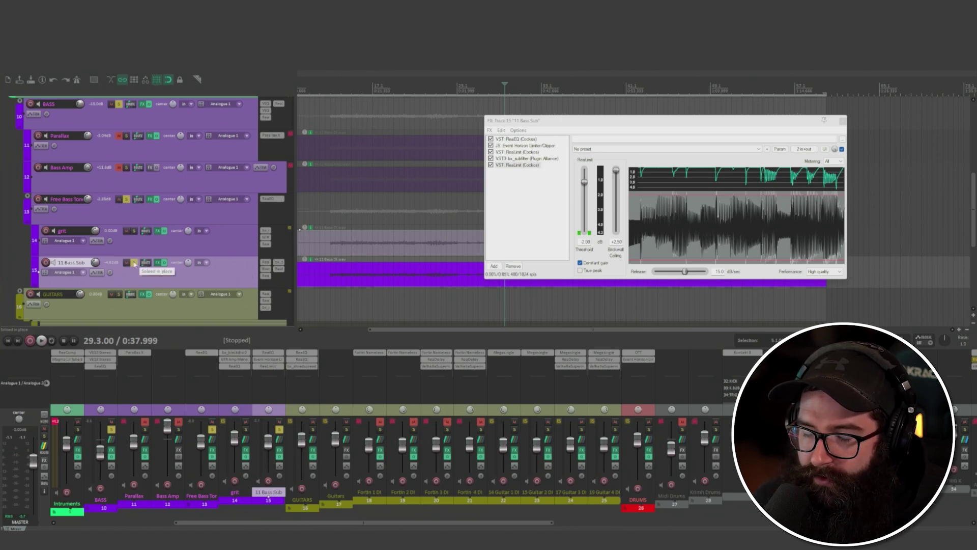
Move the solo from Bass Sub to the grit track, and replace the Bass Sub effects window with grit's effects chain.
left_click(135, 264)
left_click(135, 232)
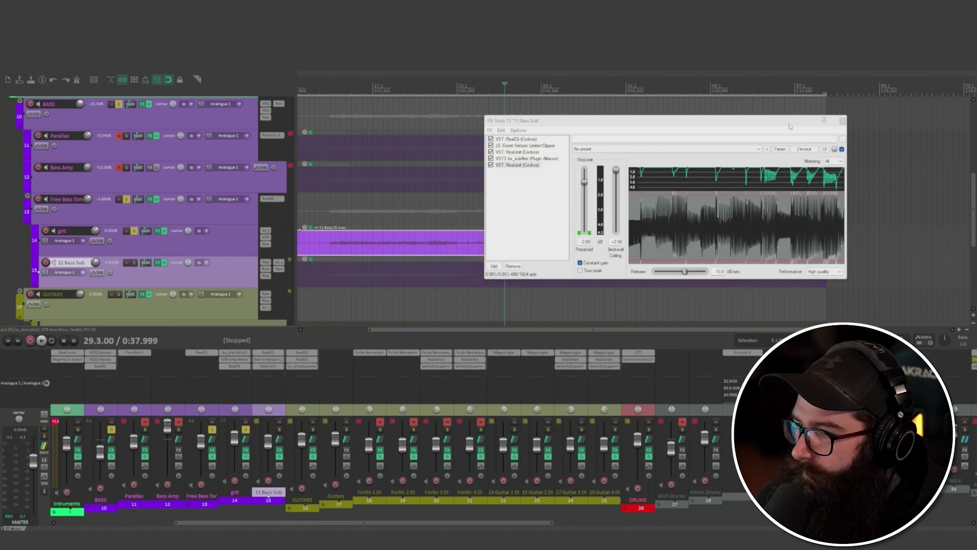
left_click(843, 123)
left_click_drag(492, 127, 623, 127)
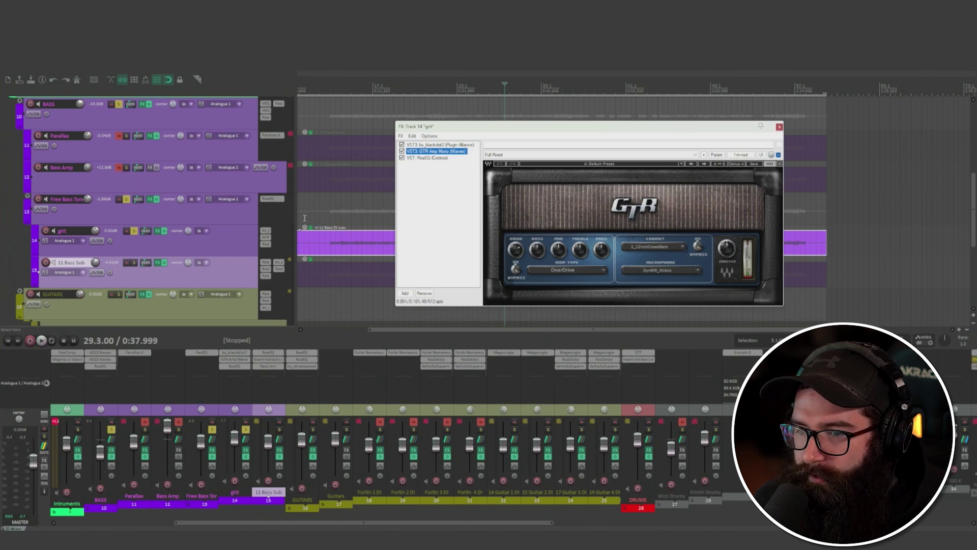
left_click(181, 248)
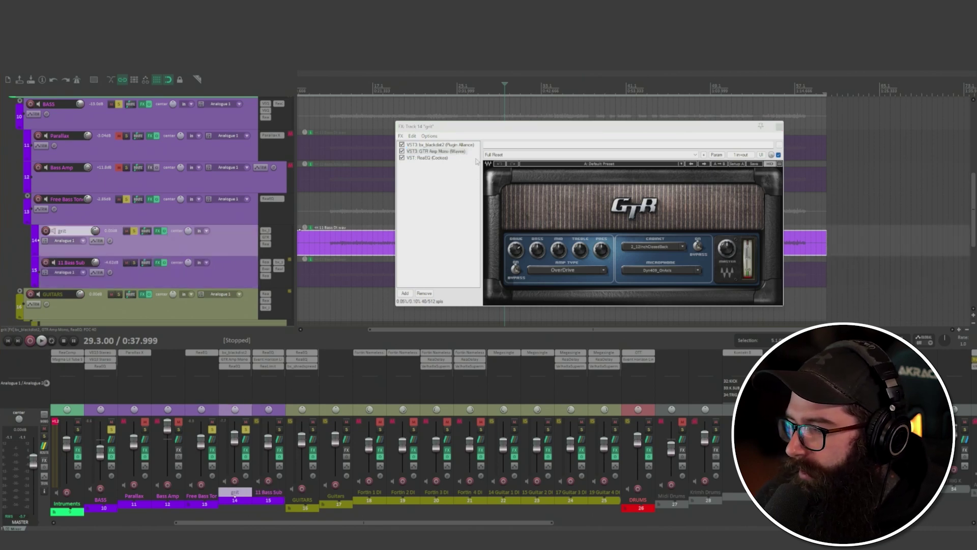
Examine the bx_blackdist2 distortion setting and the GTR Amp Mono drive setting in the grit chain.
left_click(442, 145)
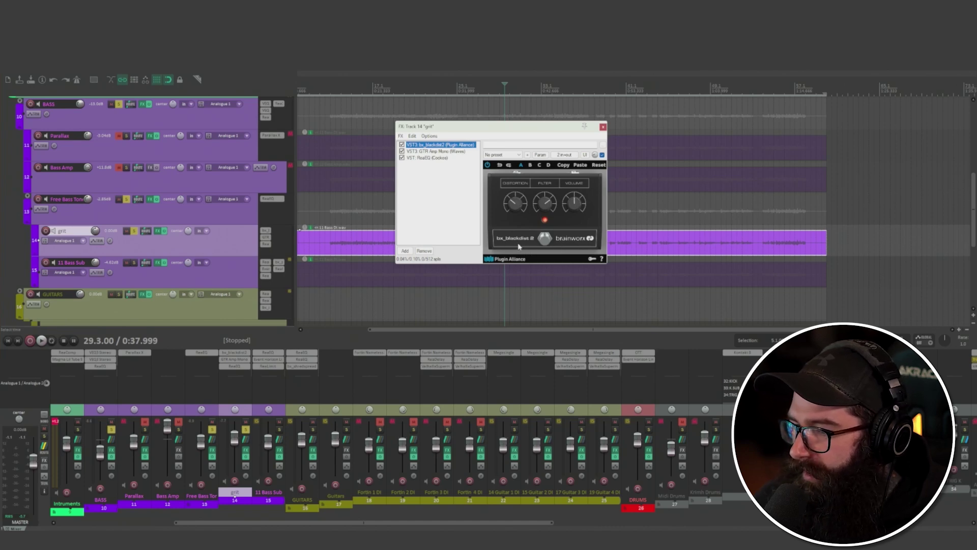
left_click(517, 205)
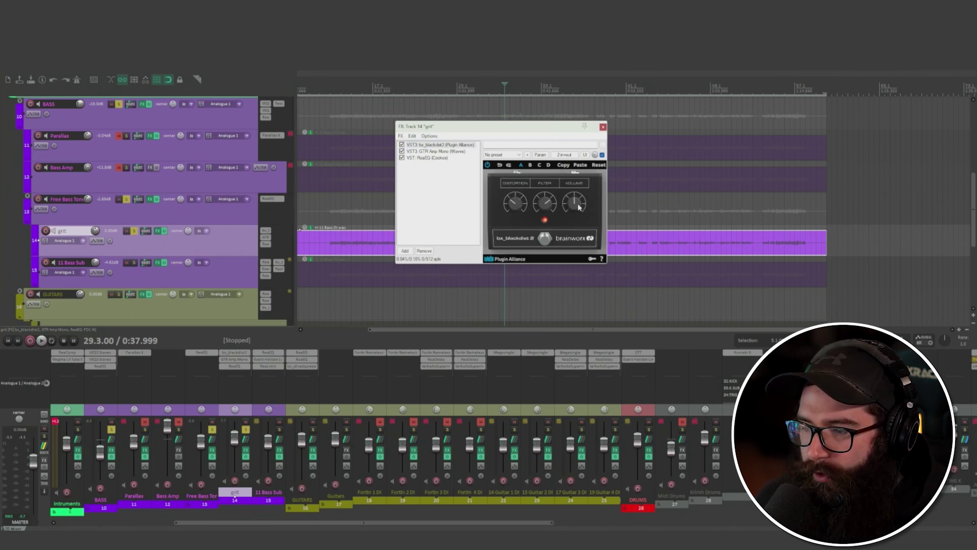
left_click(433, 151)
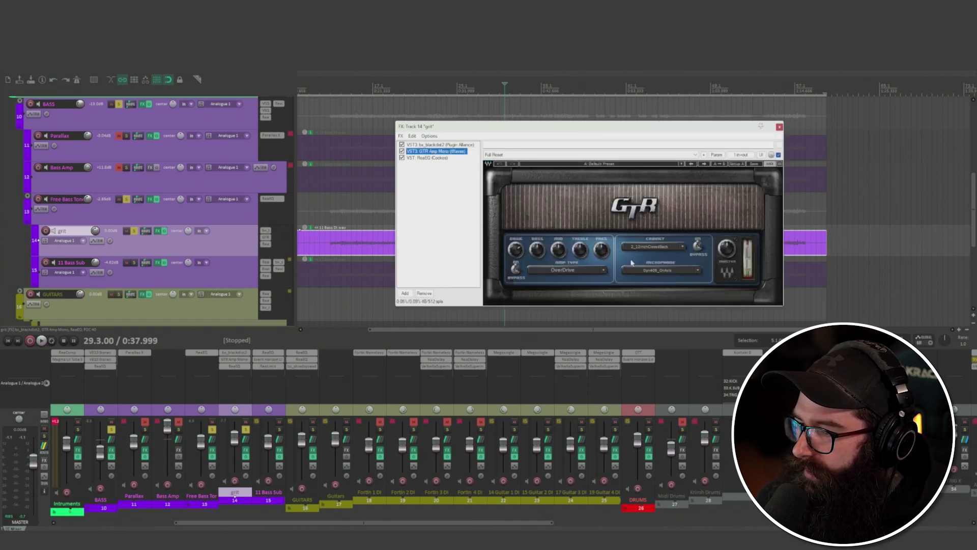
left_click(517, 252)
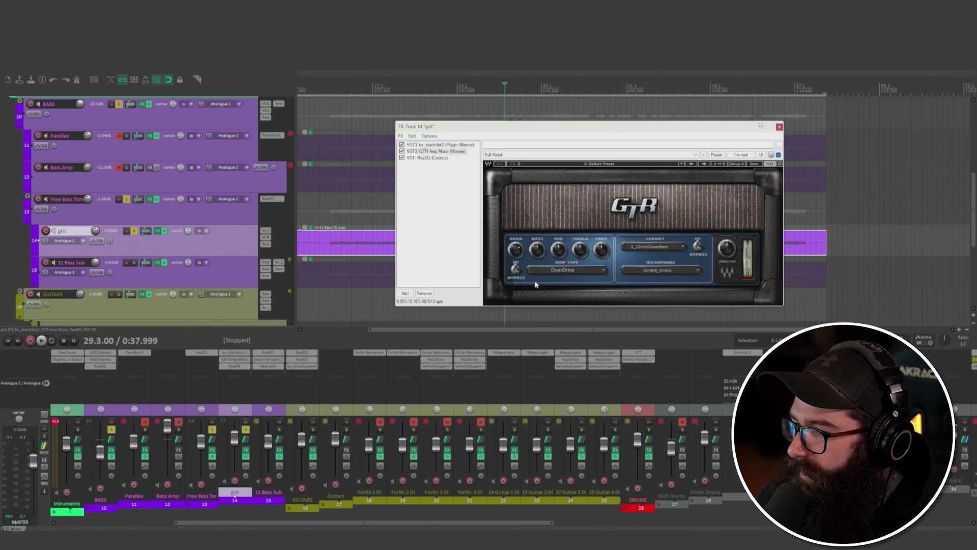
Inspect the high-pass and second band of grit's ReaEQ, and close the effects window.
left_click(432, 159)
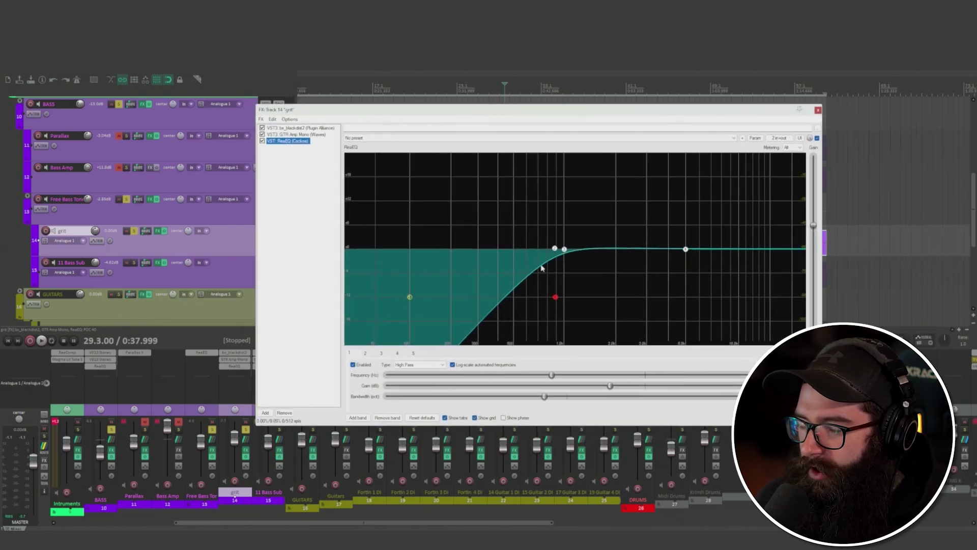
left_click(564, 250)
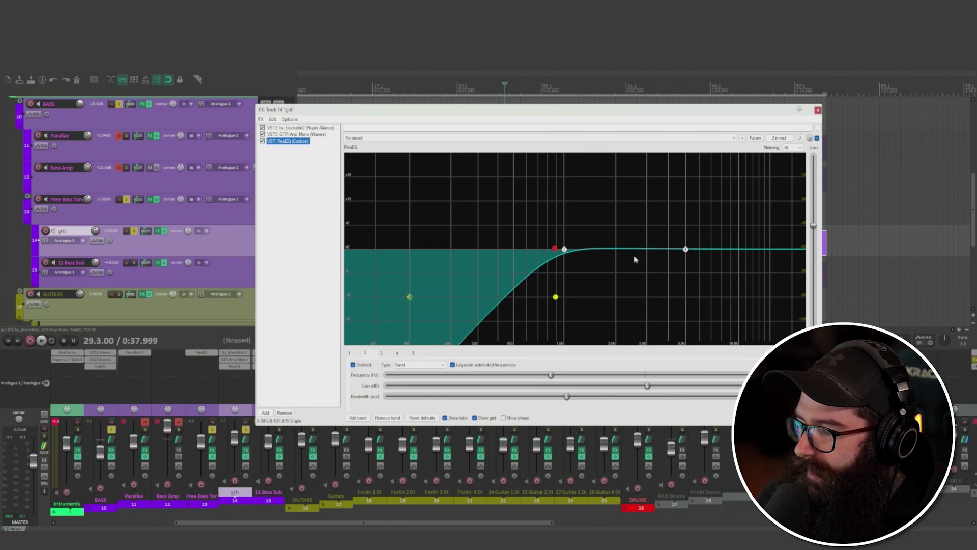
left_click(818, 111)
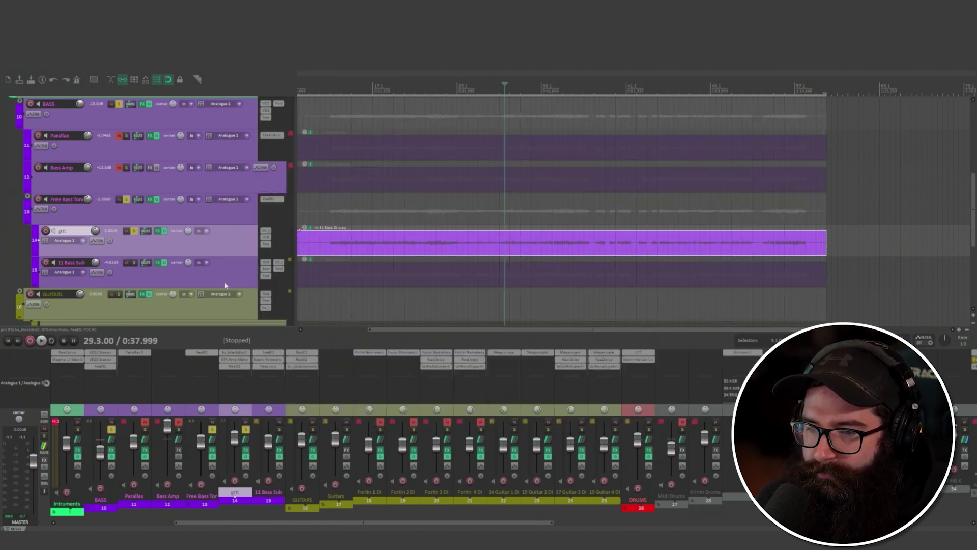
Select the Free Bass Tone folder track, clear its solo and collapse its child tracks.
left_click_drag(247, 248, 252, 224)
left_click(270, 199)
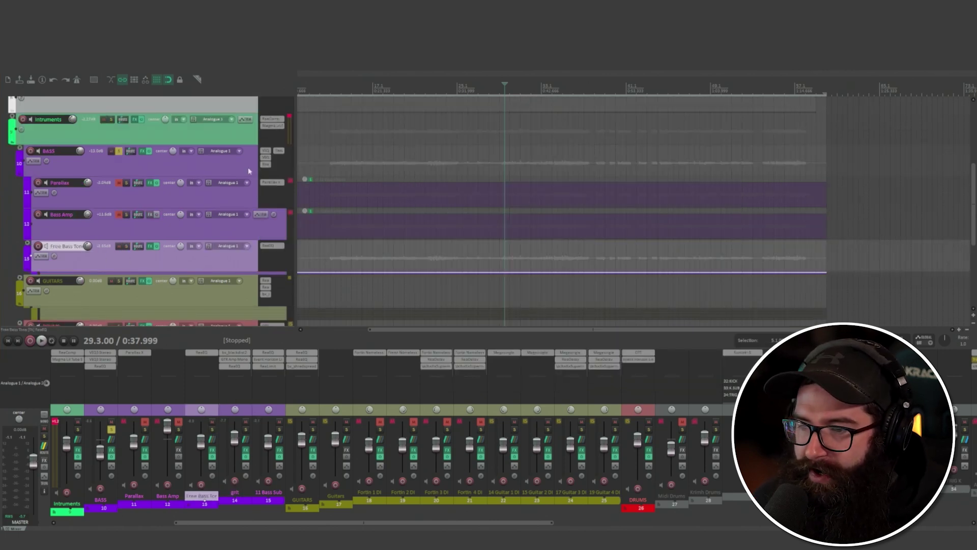
Examine the Parallax X settings on the Parallax bass track and close the plug-in.
left_click(272, 182)
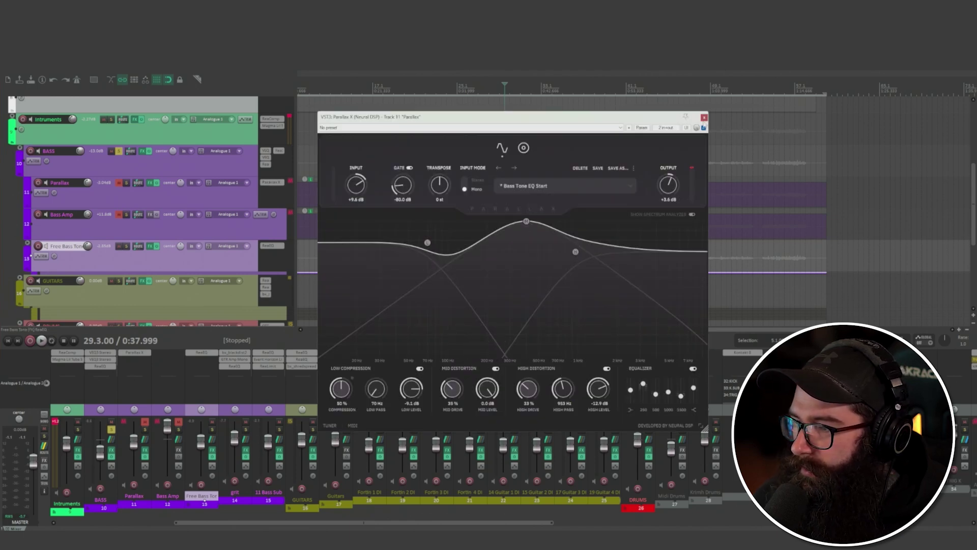
left_click(705, 118)
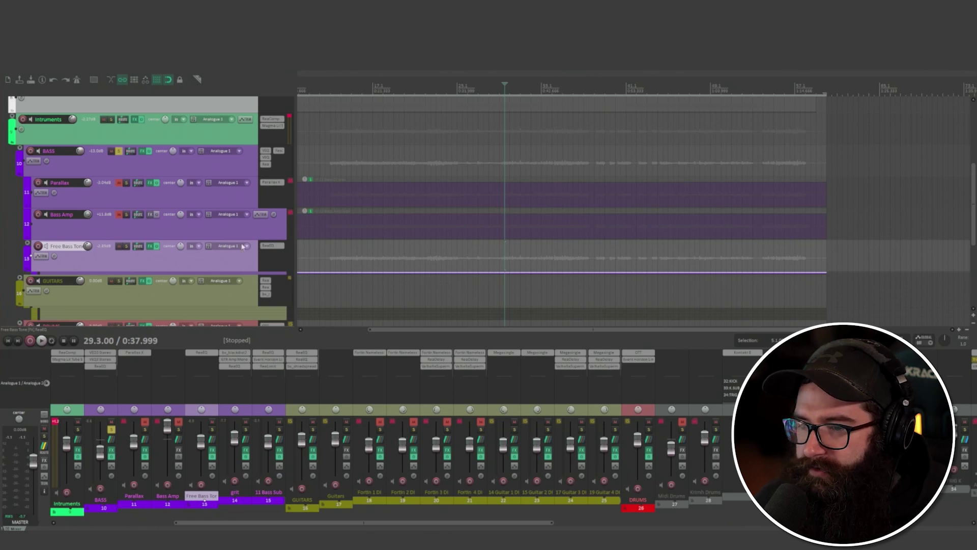
Bring up the BASS folder track's effects chain and examine the settings of both VEQ3 Stereo equalizers.
left_click(52, 168)
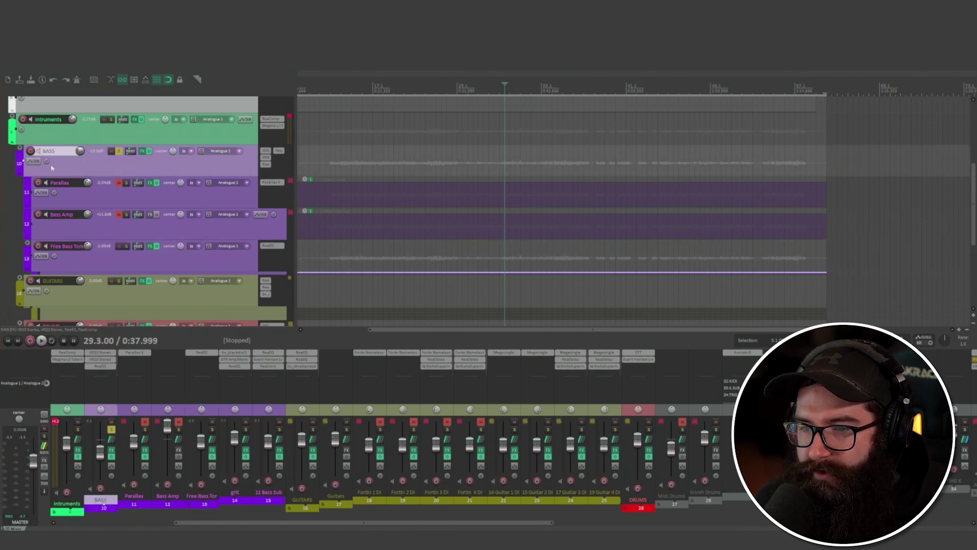
left_click(142, 152)
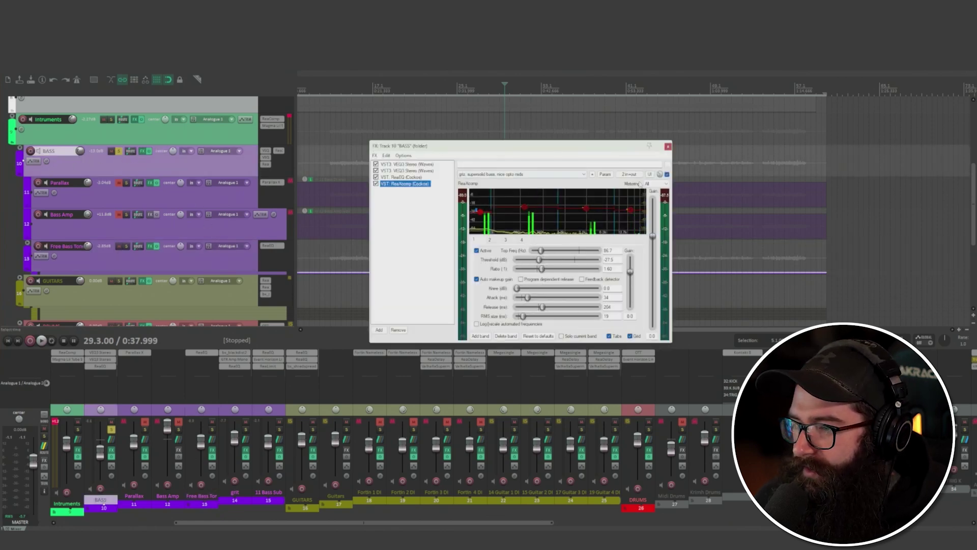
left_click(403, 165)
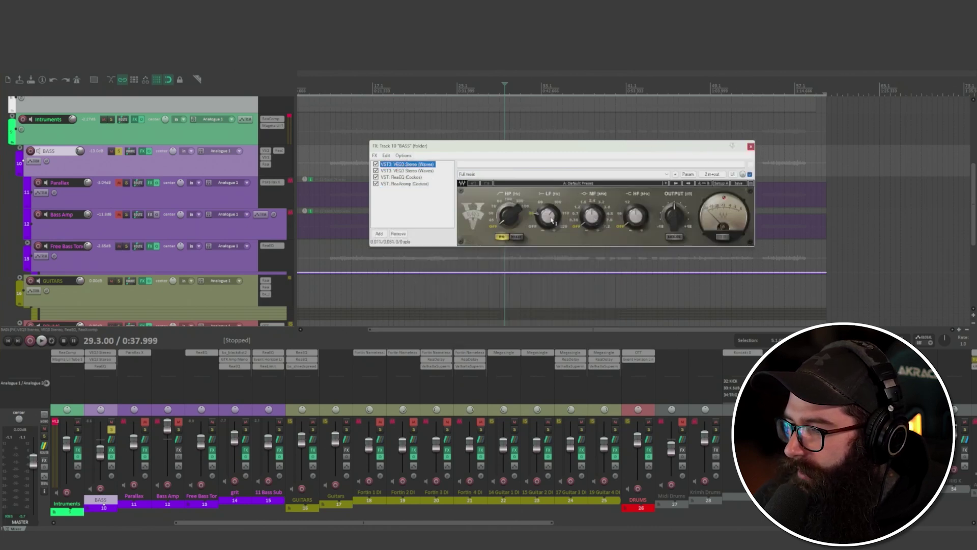
left_click(552, 220)
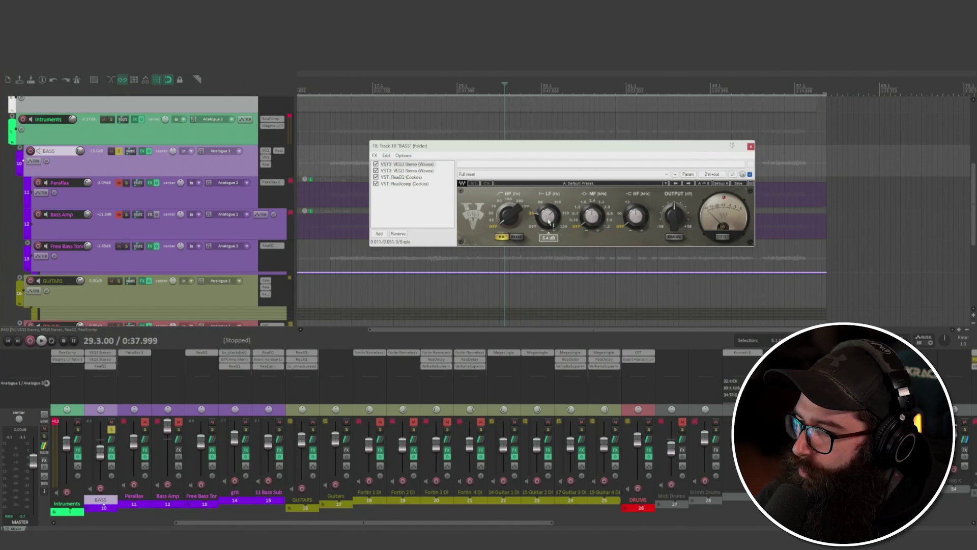
mouse_move(593, 224)
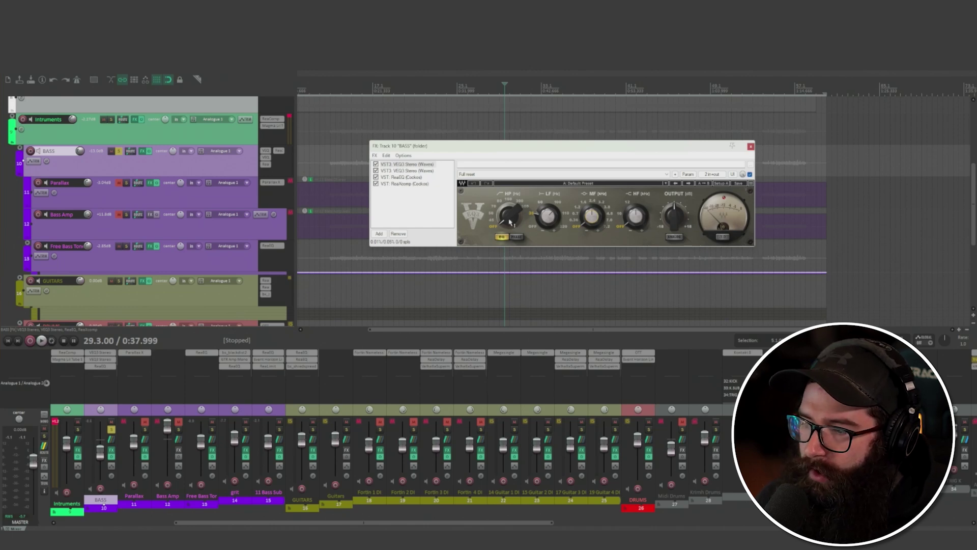
left_click(407, 171)
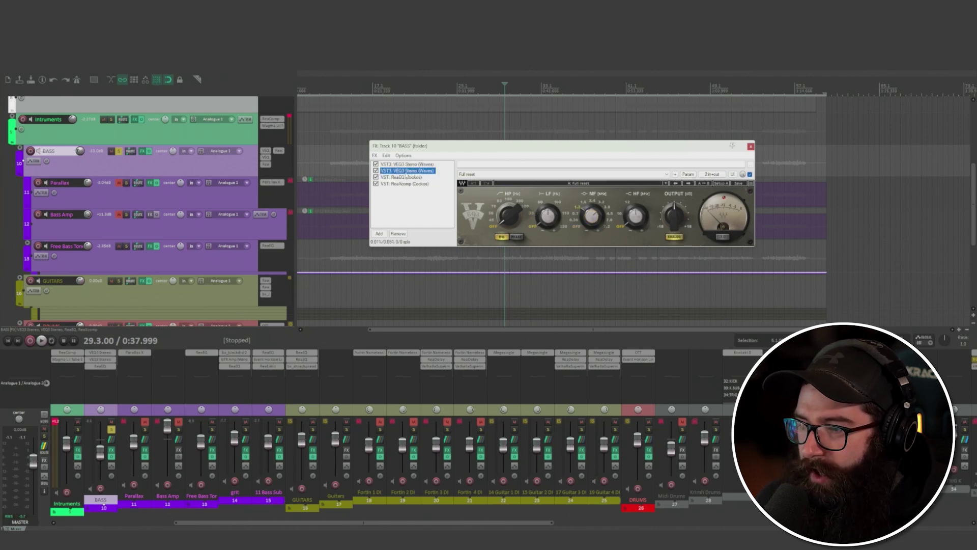
left_click(591, 219)
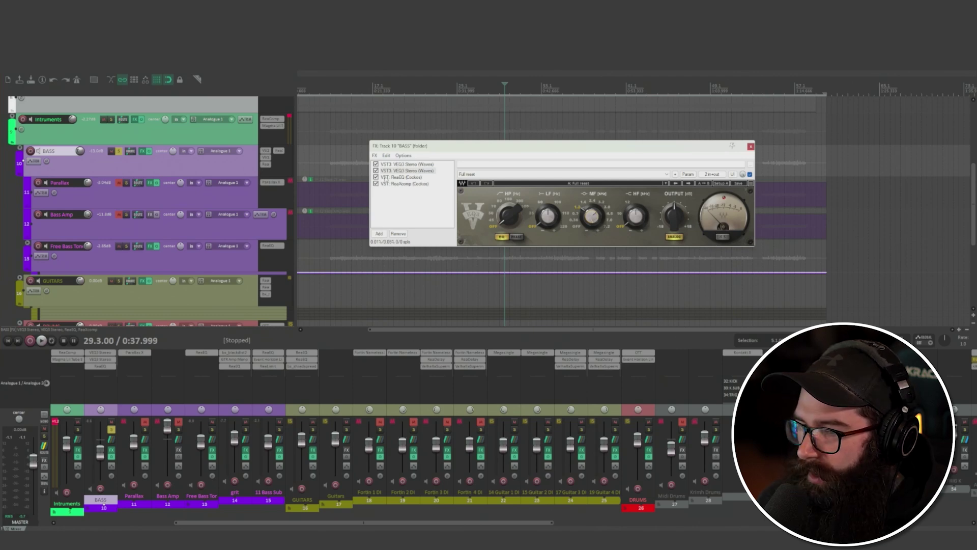
Examine the ReaEQ curve and the ReaXcomp compressor in the BASS chain, and close the effects window.
left_click(402, 177)
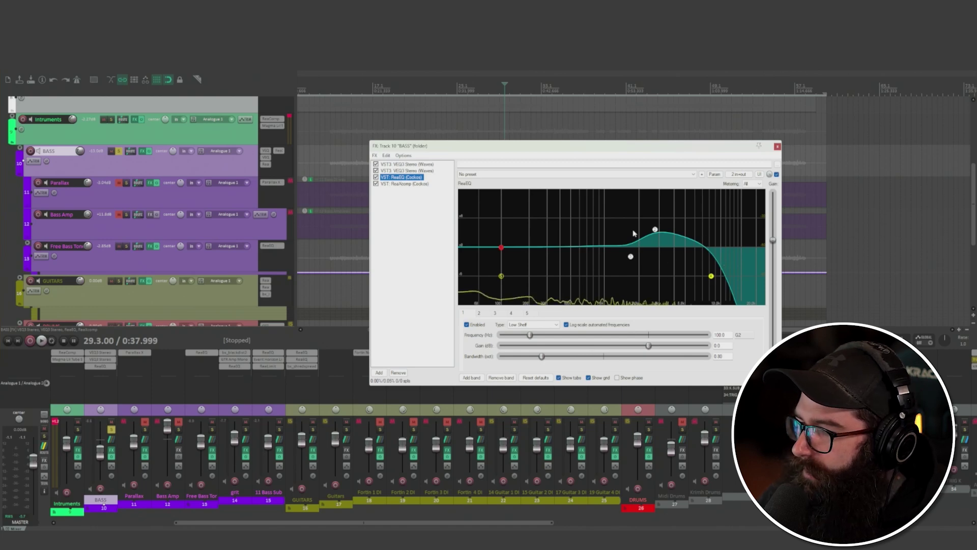
left_click(410, 184)
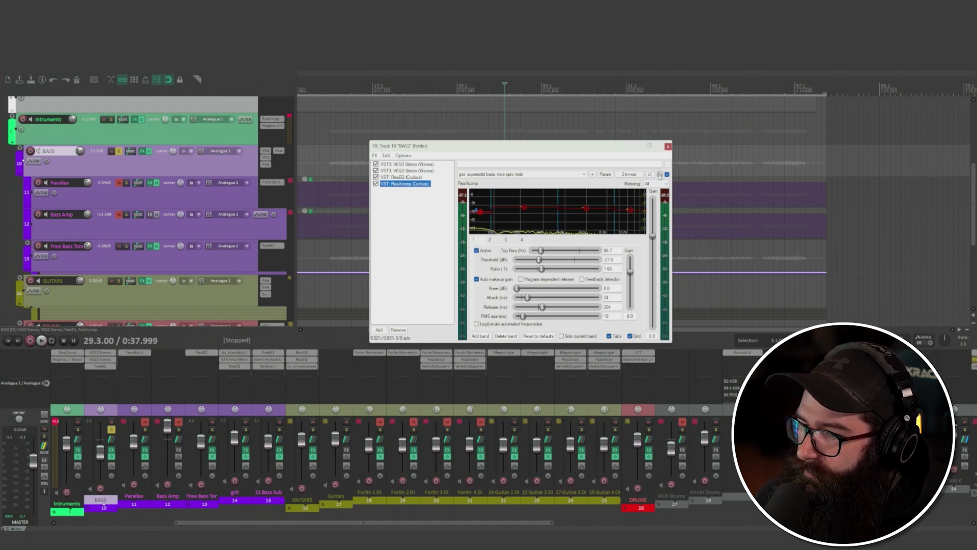
left_click_drag(660, 174, 660, 198)
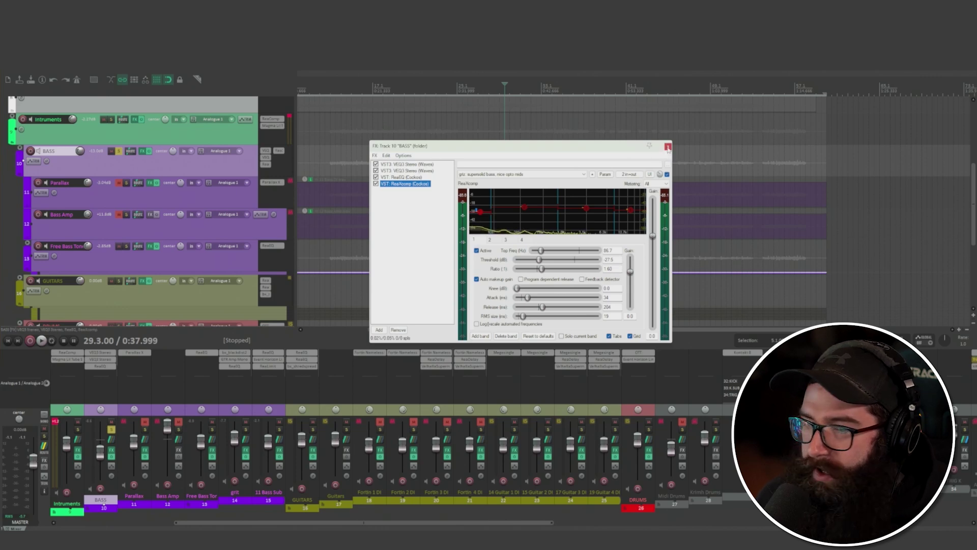
left_click(668, 146)
Clear the solo on the BASS folder, collapse its child tracks and expand the Guitars folder.
left_click(118, 150)
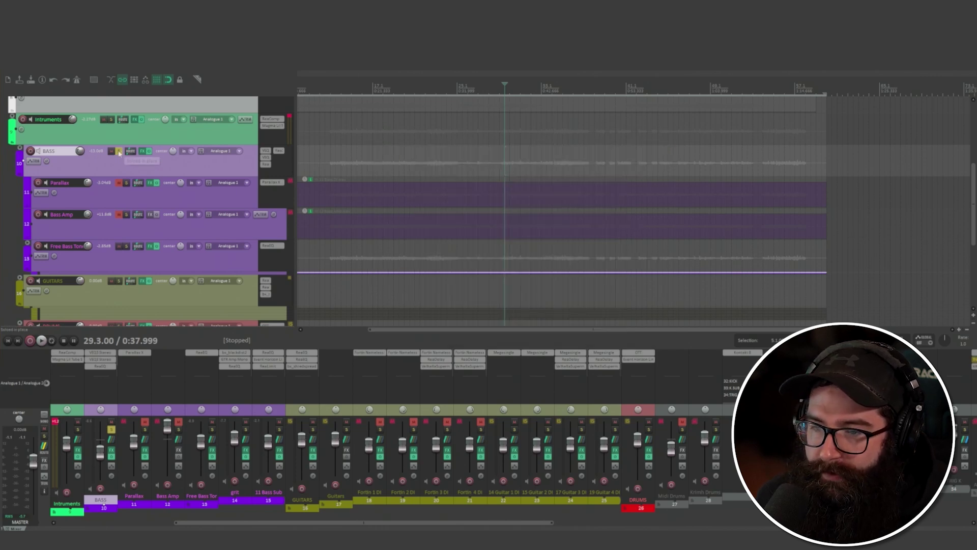
left_click(20, 157)
left_click(20, 188)
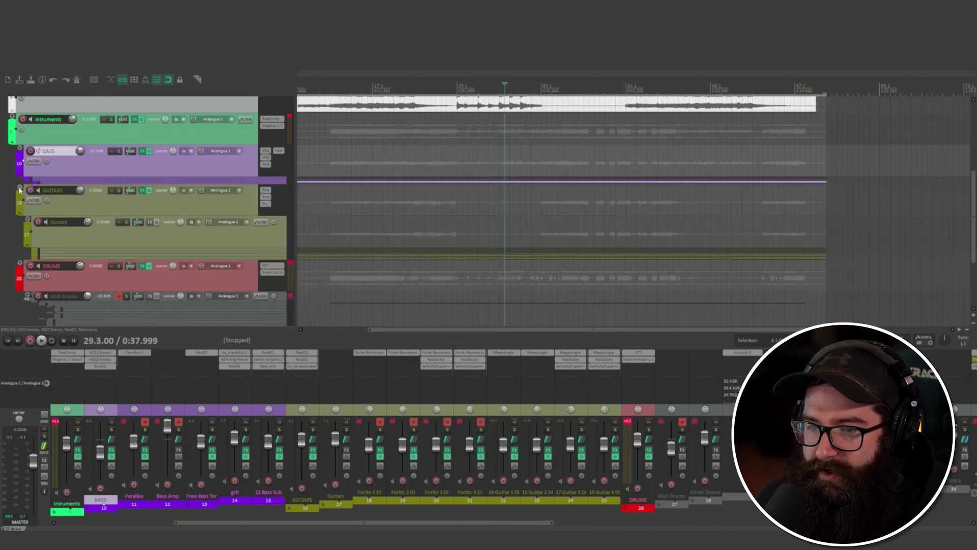
left_click(28, 223)
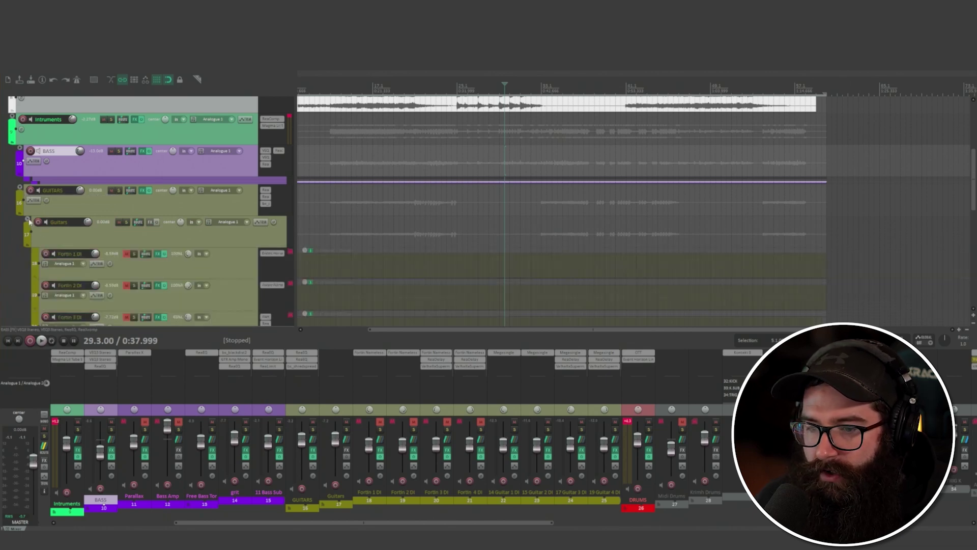
Examine the Fortin amp plug-in on the Fortin 2 DI track and close it.
scroll(129, 190, "down", 5)
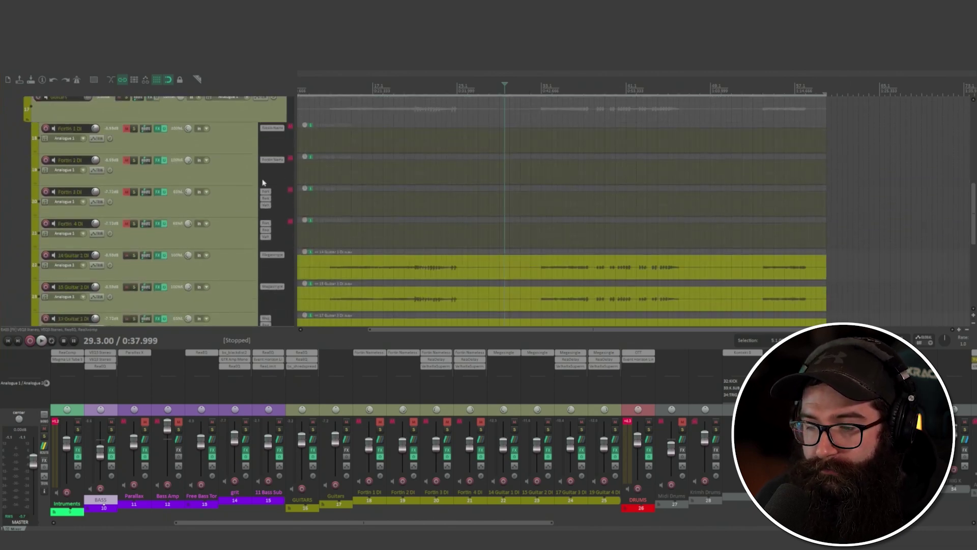
left_click(275, 160)
left_click_drag(229, 27, 520, 53)
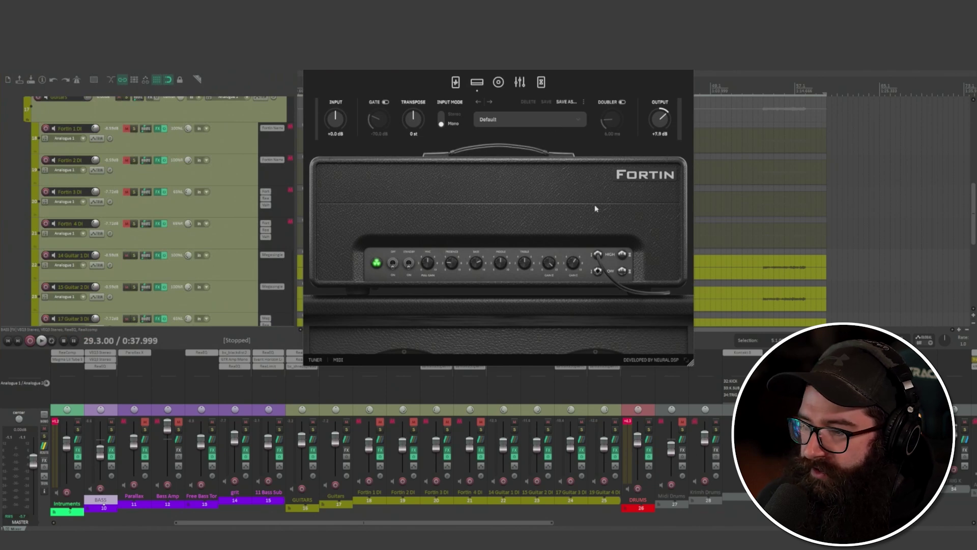
left_click(685, 53)
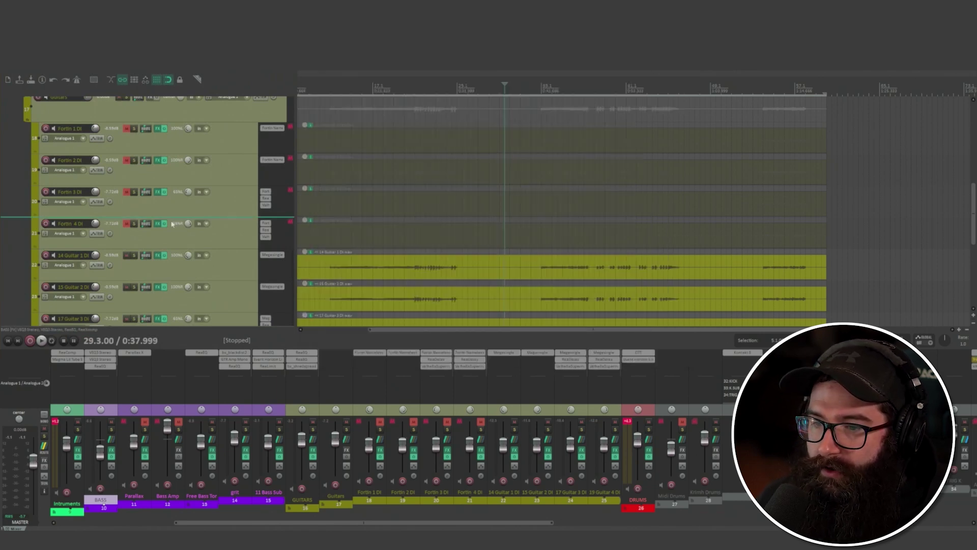
Mute the four numbered Guitar DI tracks and unmute the four Fortin DI tracks.
scroll(134, 276, "down", 1)
scroll(134, 276, "down", 2)
left_click(127, 177)
left_click_drag(126, 240, 126, 160)
Play the mix from 19.1.00, solo the Guitars folder to hear the Fortin tone, and stop playback.
scroll(126, 270, "up", 3)
key("space")
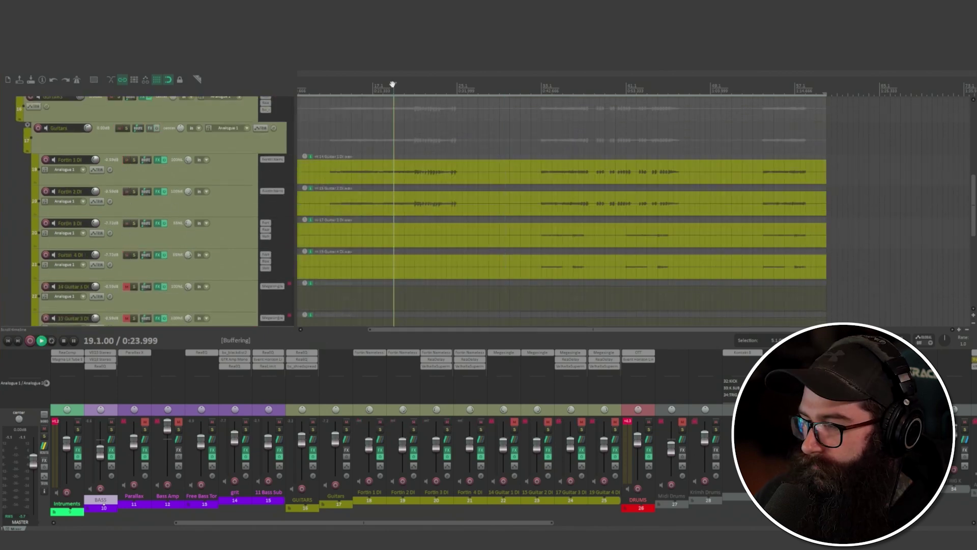
left_click(126, 129)
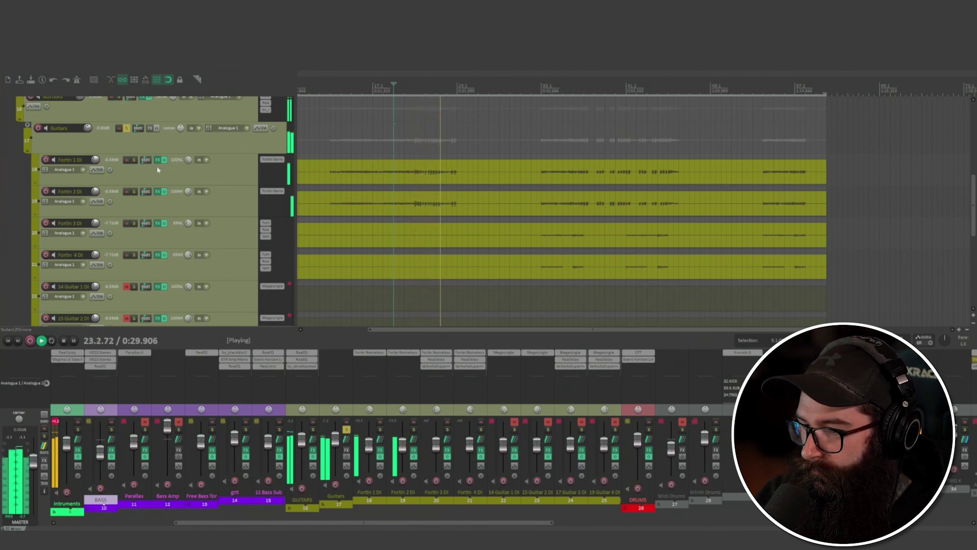
key("space")
Clear the Guitars folder solo, and switch the mutes back so only the four numbered Guitar DI tracks sound.
left_click(126, 128)
left_click_drag(126, 160, 126, 257)
scroll(273, 227, "down", 3)
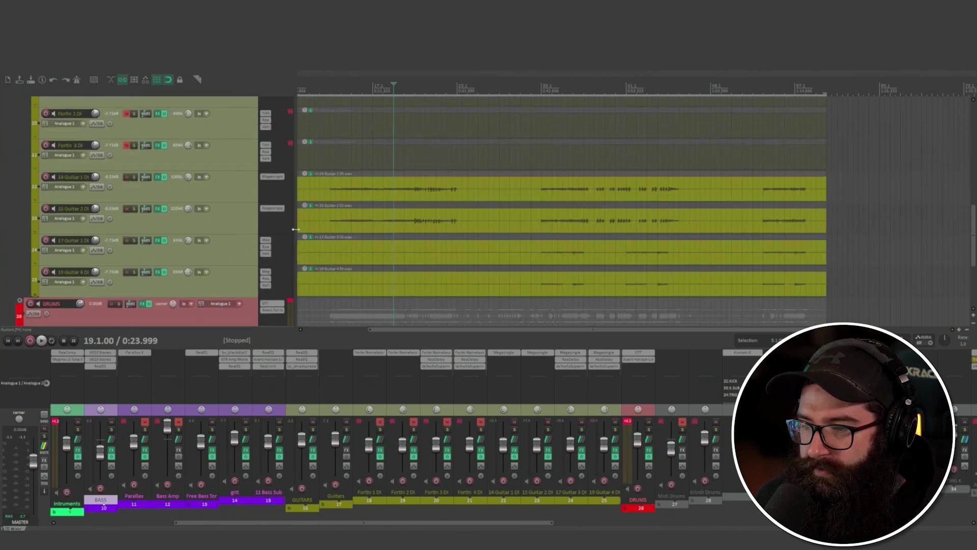
Audition the numbered Guitar DI tracks from 19.1.00 in the full mix and with the Guitars folder soloed, and stop playback.
key("space")
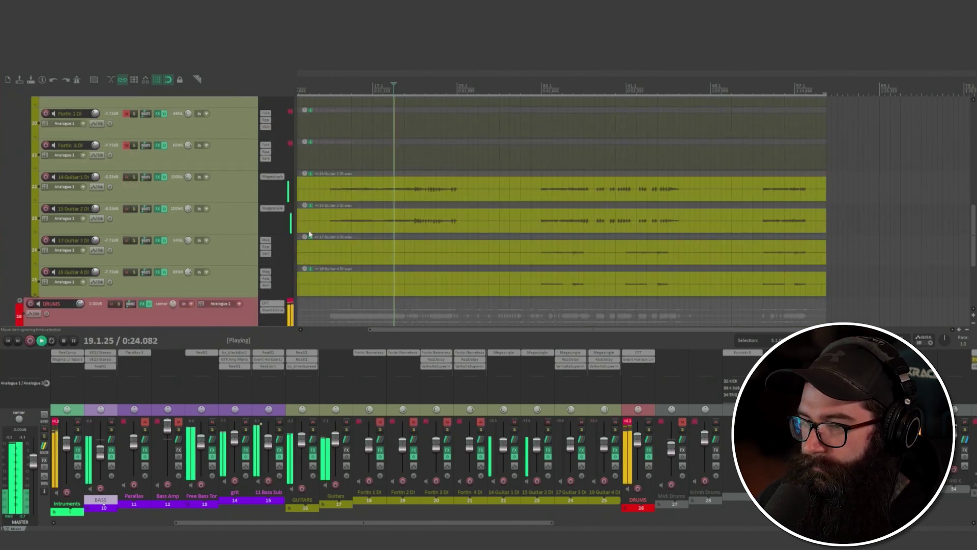
scroll(208, 207, "up", 1)
scroll(160, 185, "up", 4)
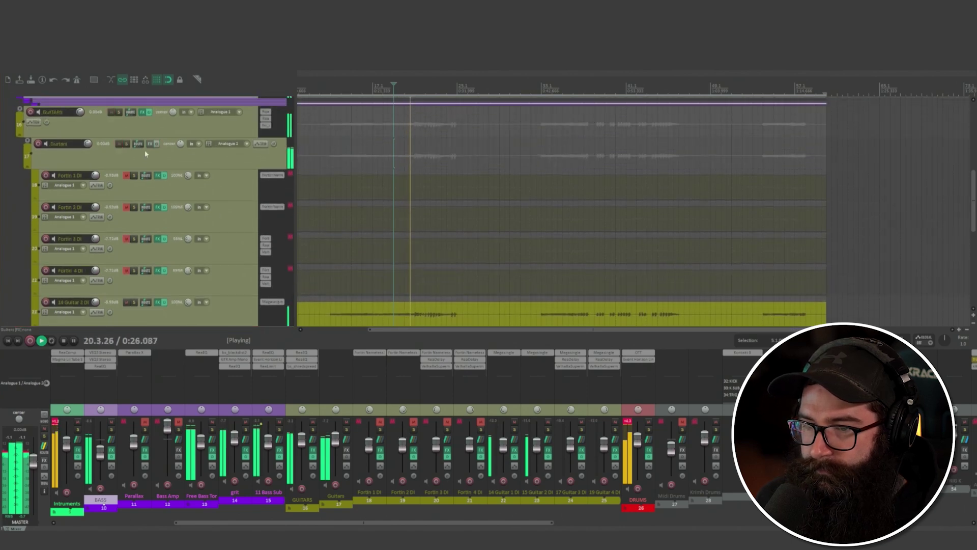
left_click(126, 144)
scroll(137, 151, "down", 4)
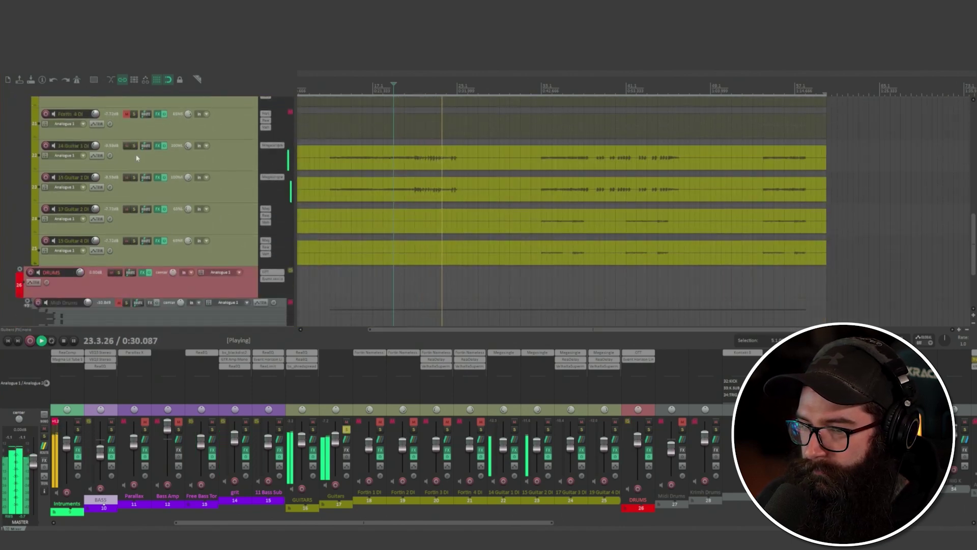
scroll(137, 158, "up", 2)
key("space")
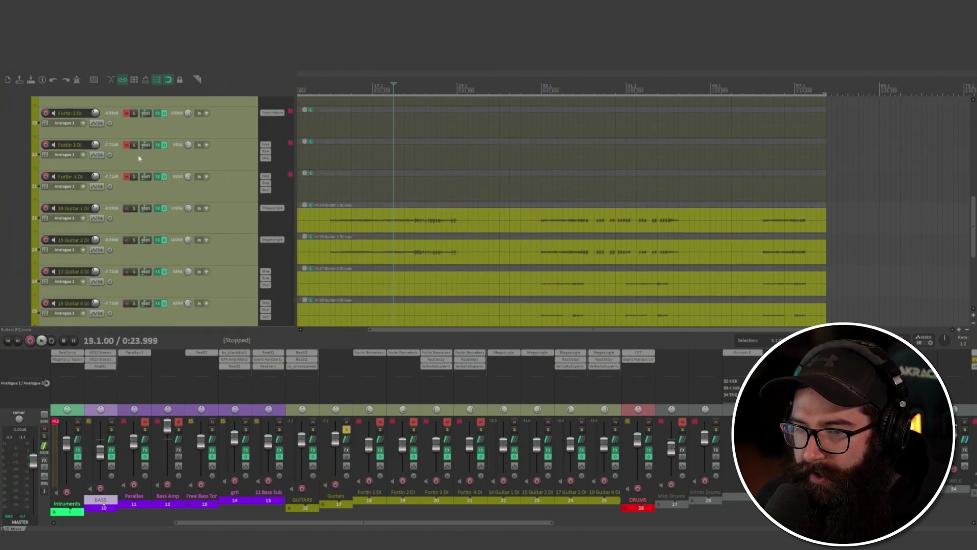
Bring up the Megasingle chain of a rhythm guitar DI track and examine its bx_greenscreamer and bx_megasingle settings.
scroll(138, 158, "up", 3)
scroll(128, 162, "up", 1)
scroll(129, 162, "down", 3)
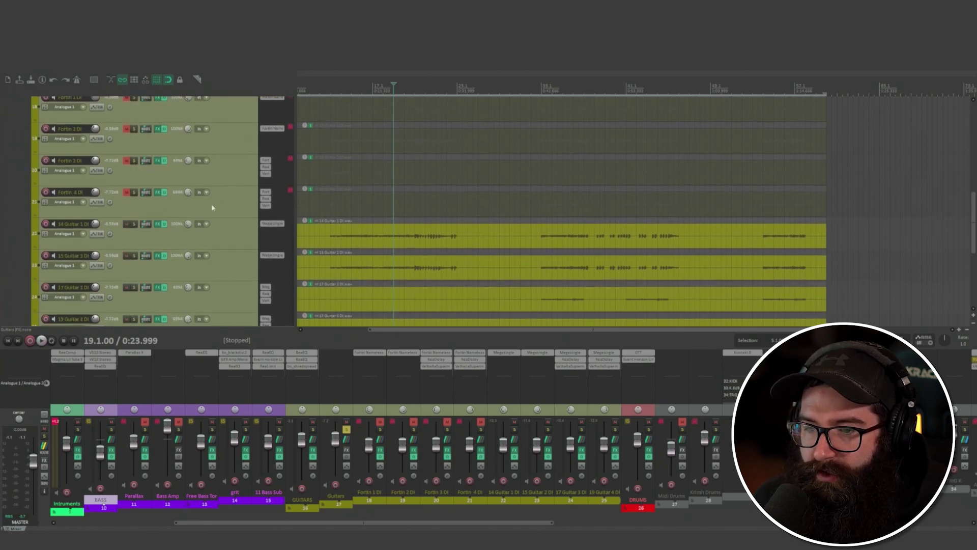
scroll(212, 207, "down", 2)
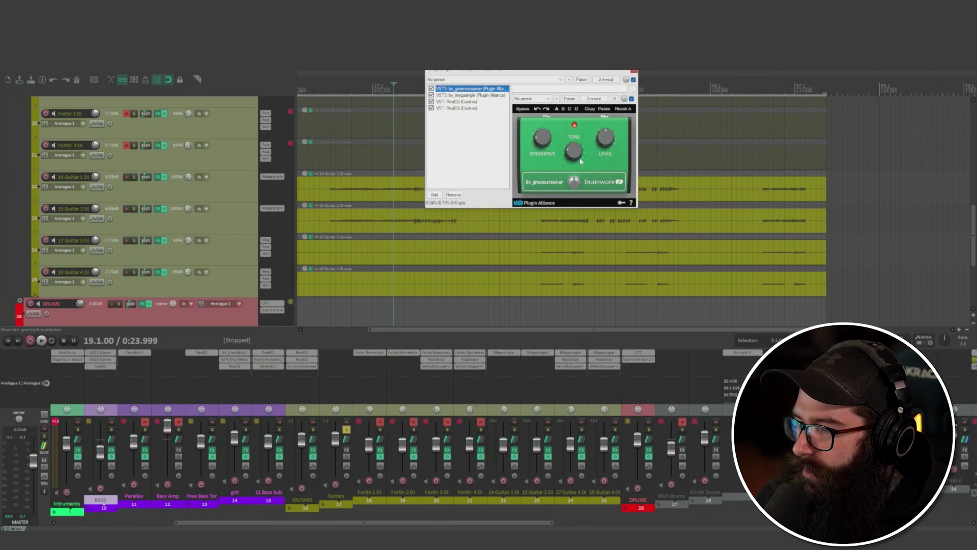
left_click(461, 95)
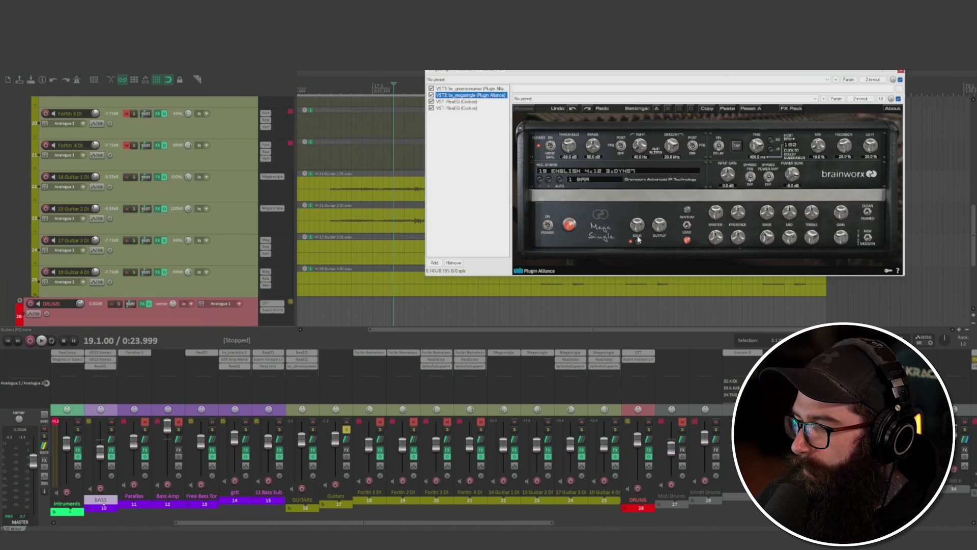
left_click(687, 228)
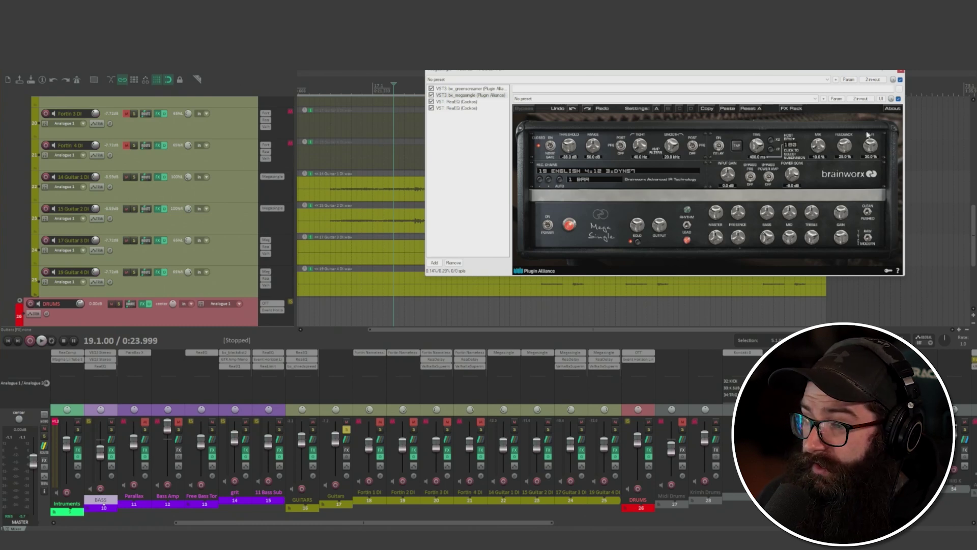
Compare the two ReaEQ curves following the amp in the Megasingle chain, and close the chain window.
left_click(459, 102)
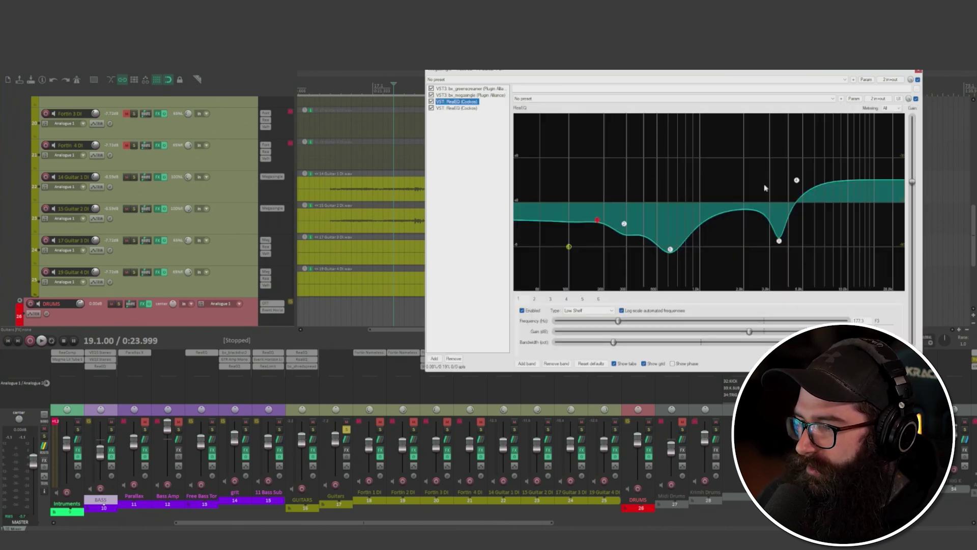
left_click(459, 108)
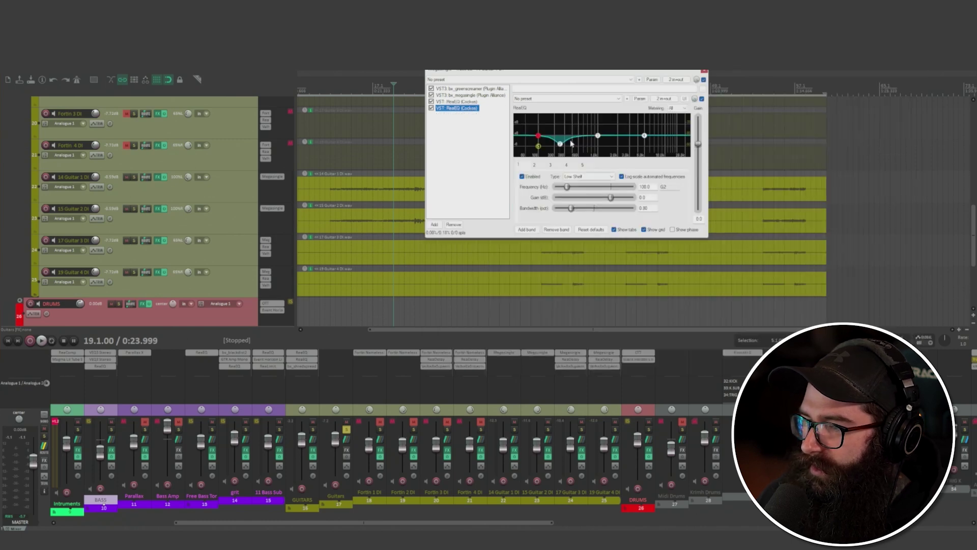
mouse_move(563, 146)
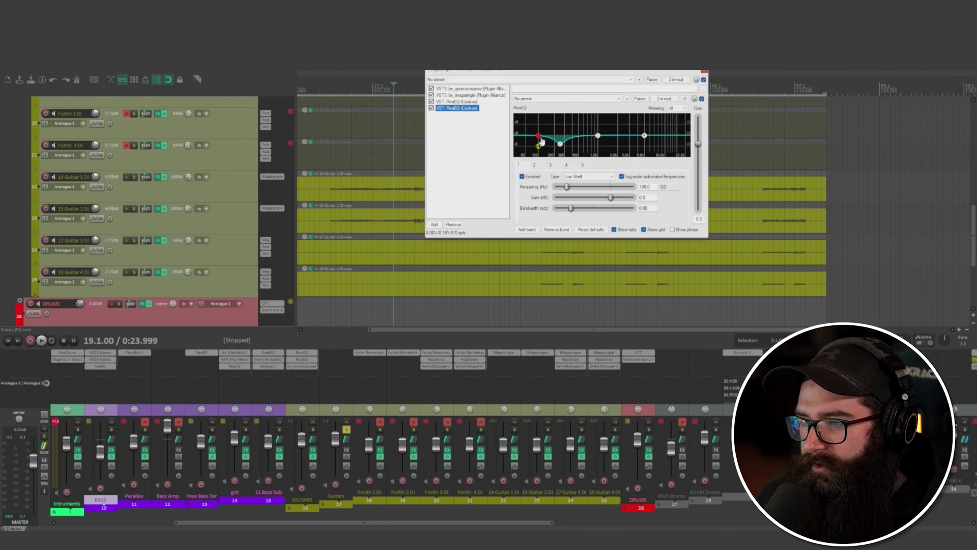
left_click(454, 102)
left_click(457, 109)
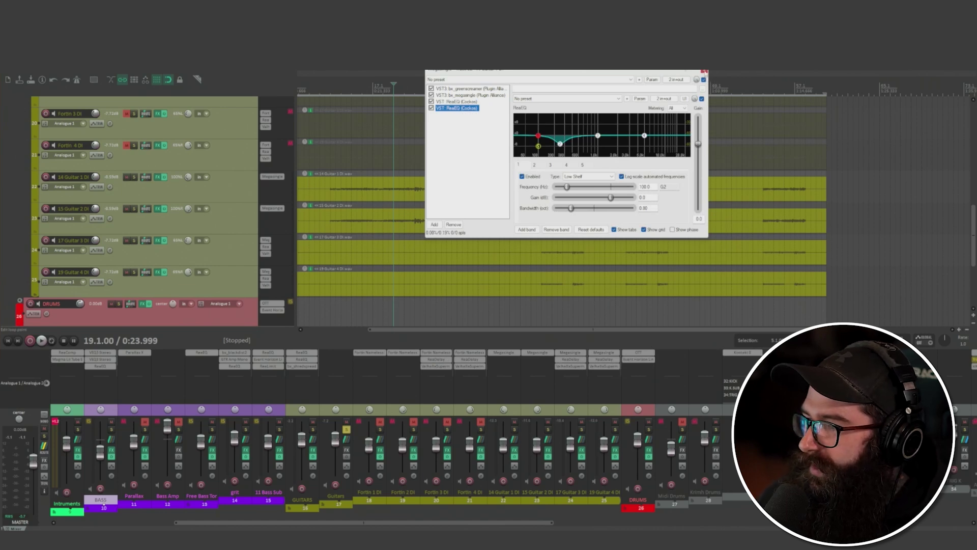
left_click(704, 72)
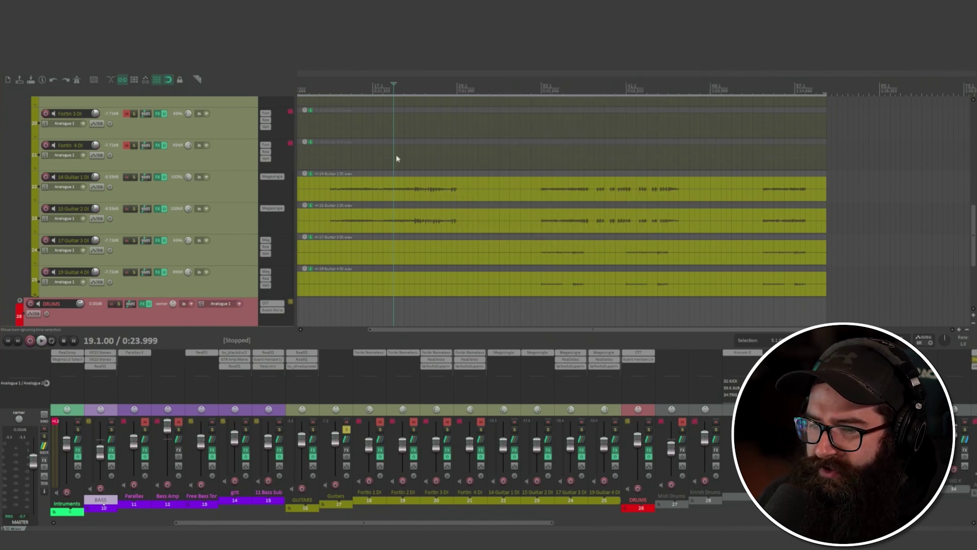
Examine both ReaDelay taps and the ValhallaSupermassive settings on the 17 Guitar 3 DI track, and close its effects window.
left_click(158, 243)
left_click(341, 157)
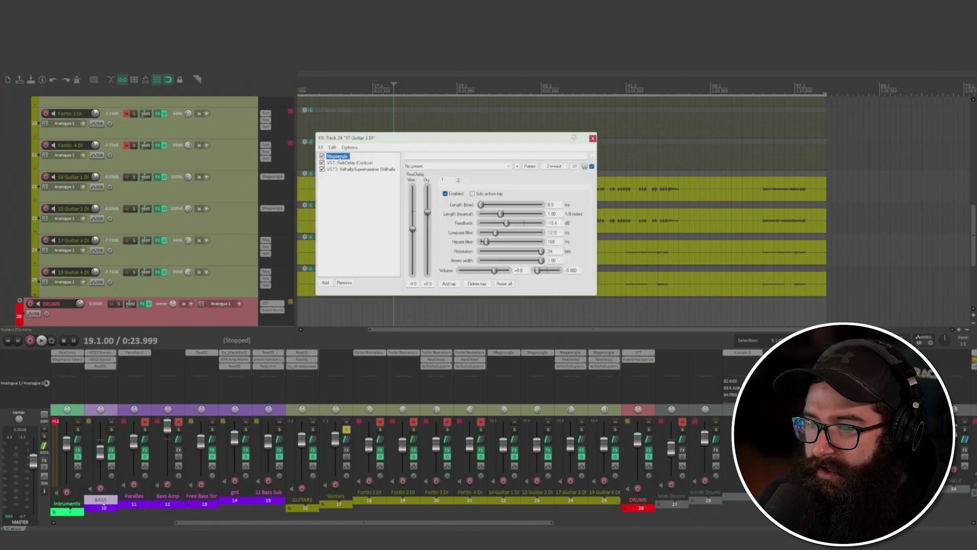
left_click(347, 164)
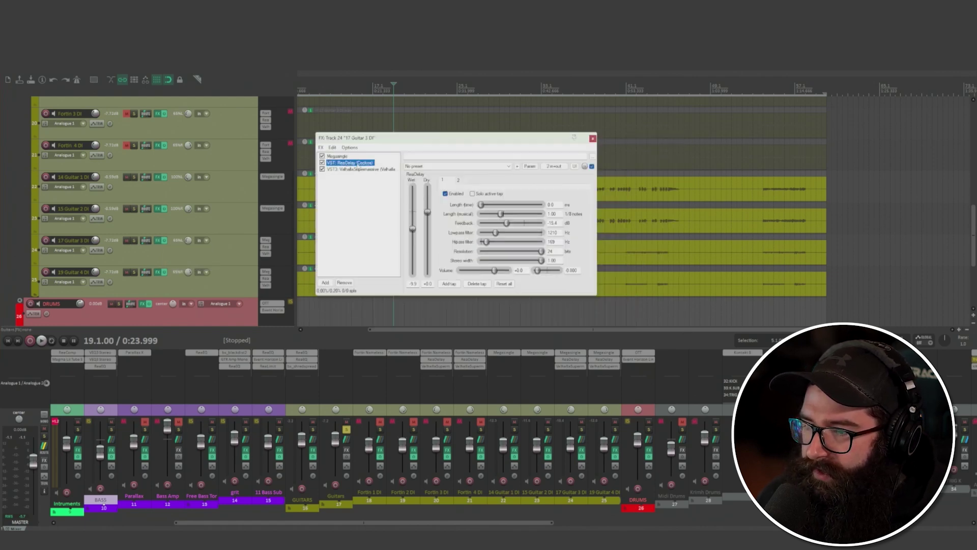
left_click(444, 181)
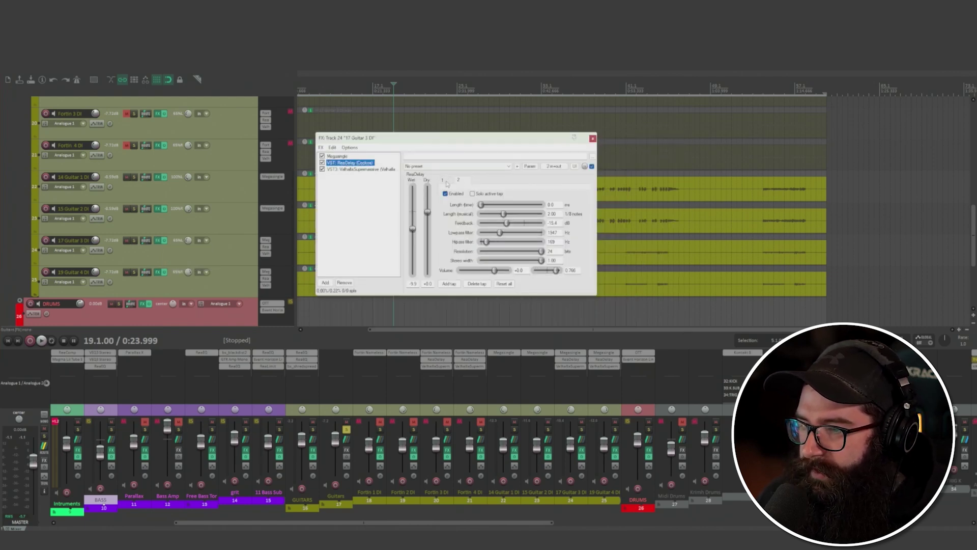
left_click(452, 181)
left_click(459, 181)
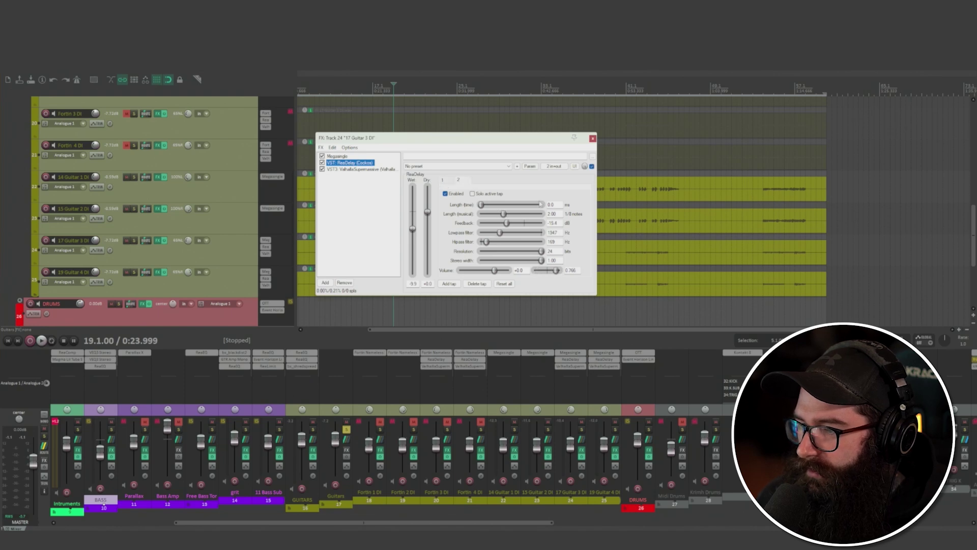
left_click(442, 180)
left_click(361, 170)
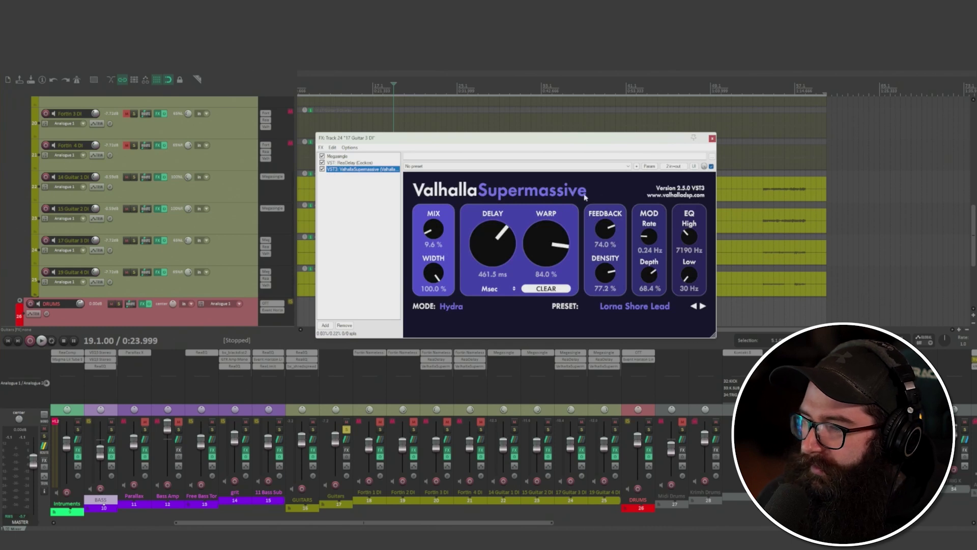
left_click(713, 138)
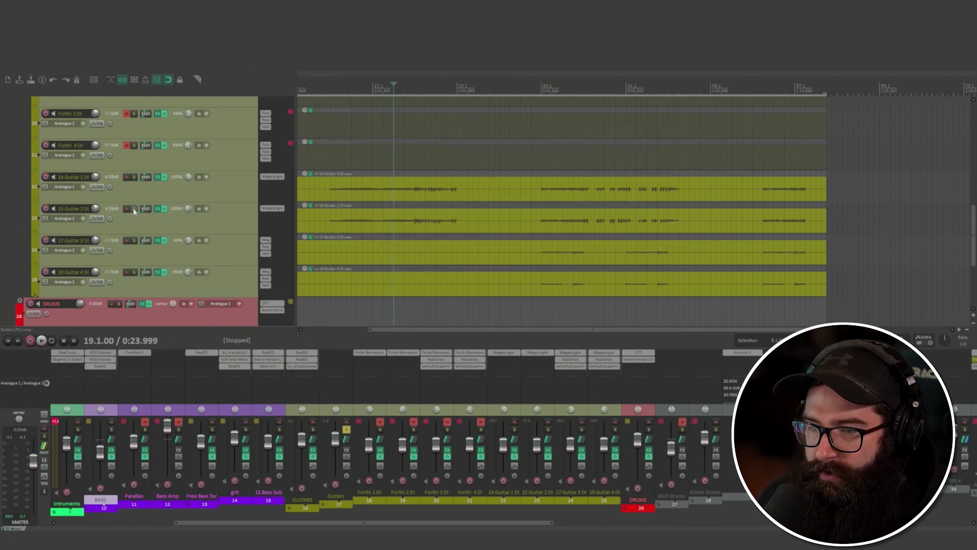
Solo the 17 Guitar 3 DI and 19 Guitar 4 DI tracks and play them from 32.3.00.
left_click(134, 240)
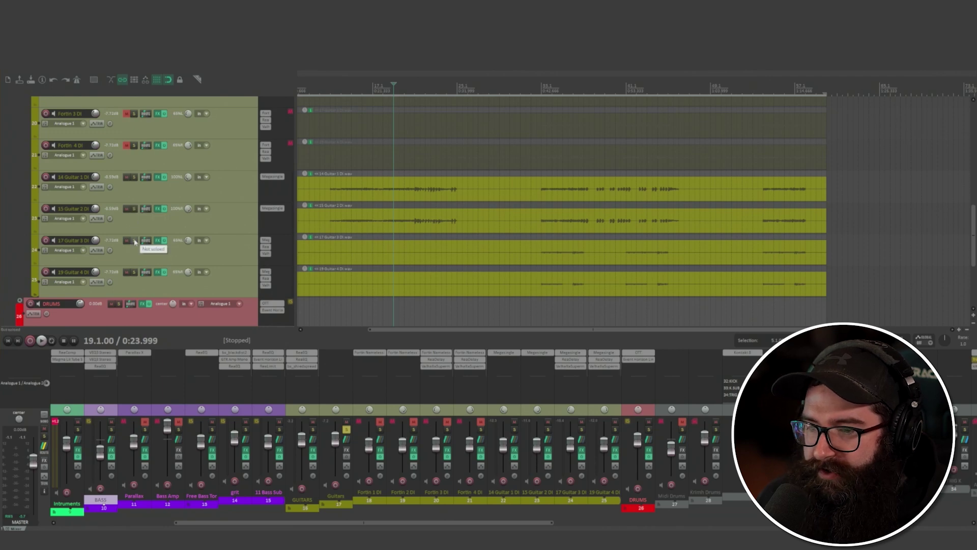
left_click(134, 271)
left_click(545, 119)
key("space")
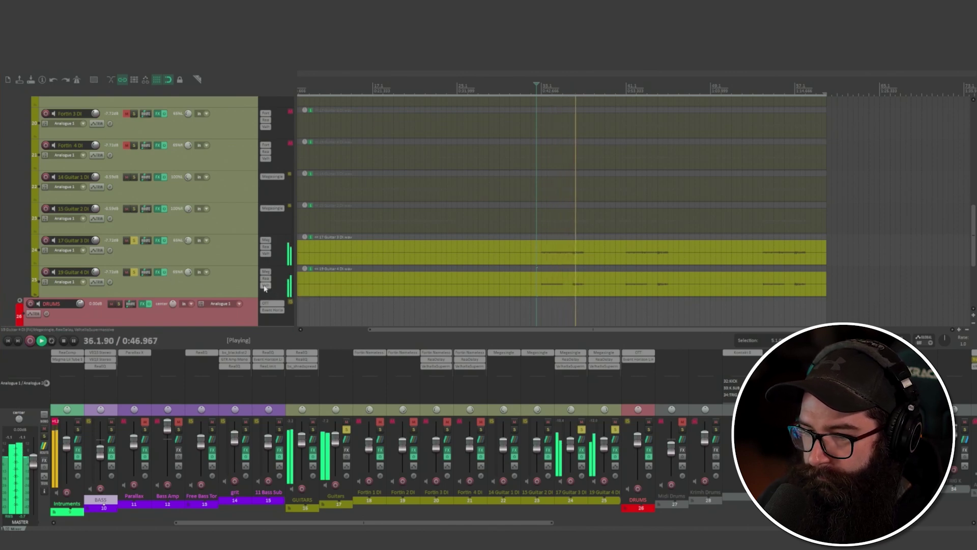
Audition the two soloed guitar tracks with ReaDelay and ValhallaSupermassive bypassed, and switch the effects back on.
left_click(265, 286, "shift")
left_click(266, 280, "shift")
left_click(266, 254, "shift")
left_click(265, 247, "shift")
key("space")
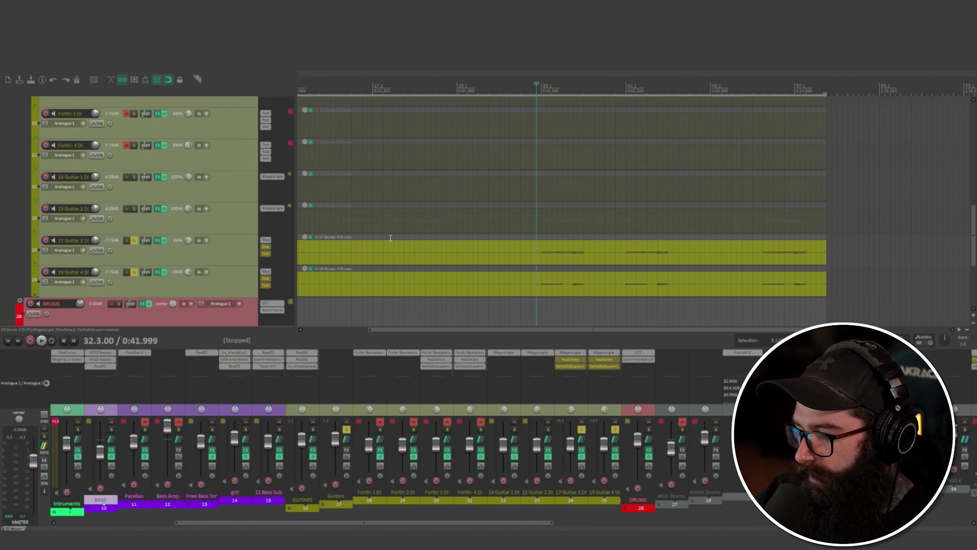
key("space")
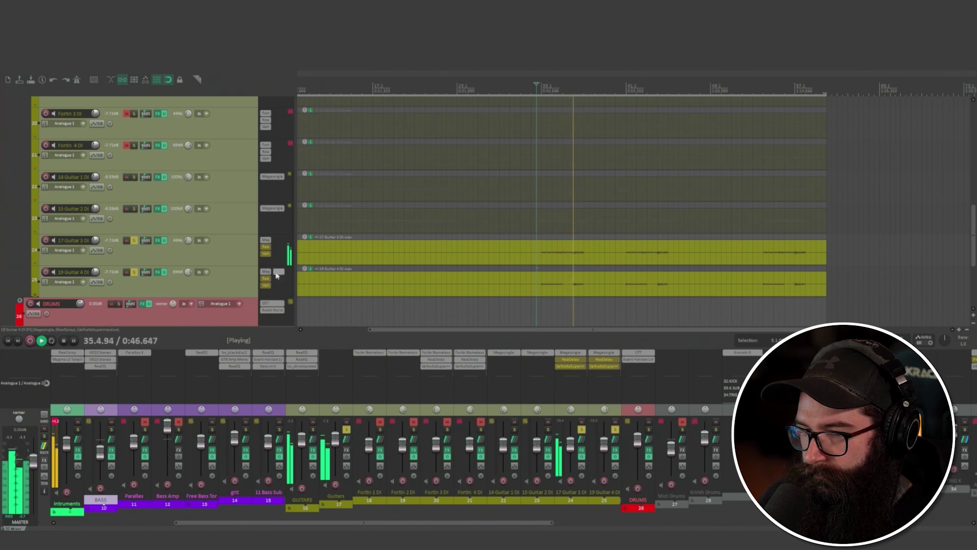
key("space")
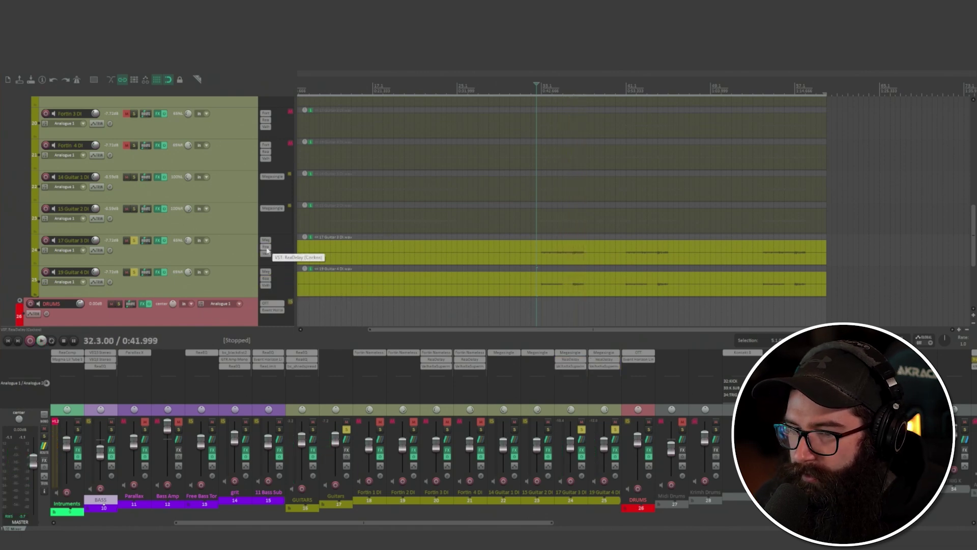
Clear the solos on the two guitar DI tracks and their Guitars folder, and collapse the folder completely.
left_click(134, 240)
left_click(135, 274)
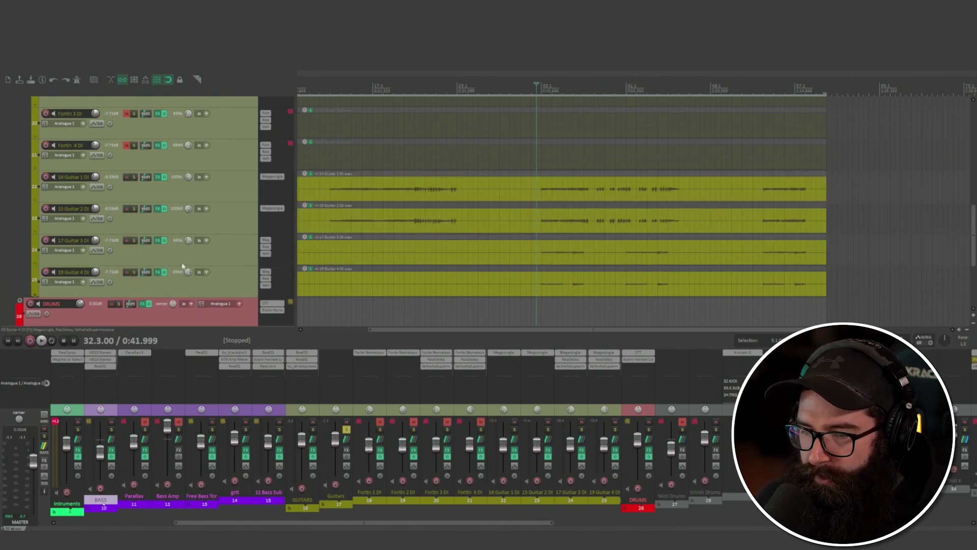
scroll(180, 267, "up", 1)
scroll(188, 281, "up", 3)
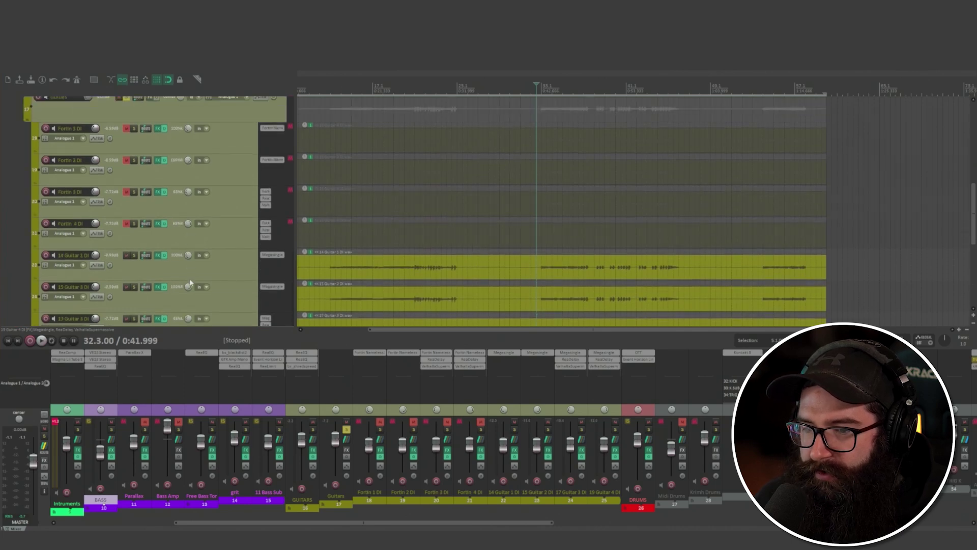
scroll(190, 282, "up", 2)
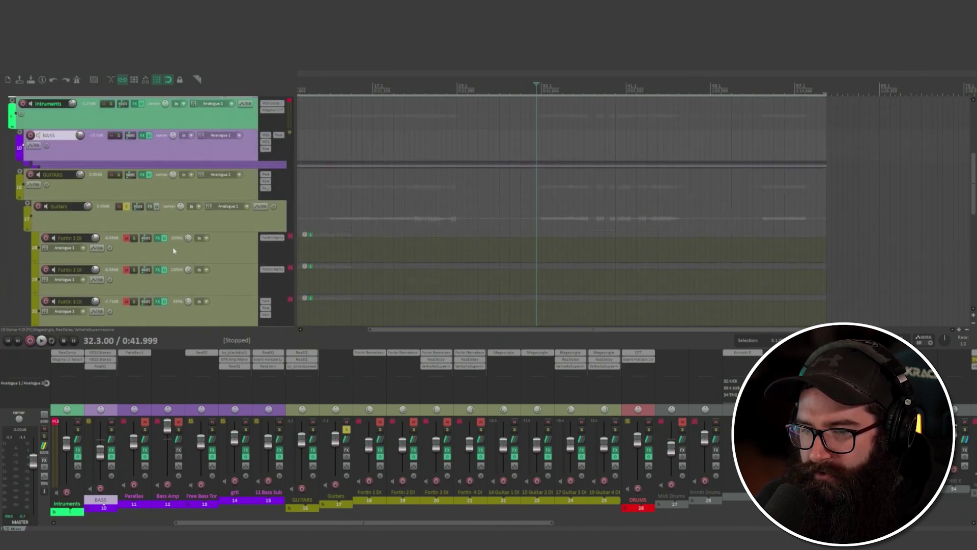
left_click(28, 205)
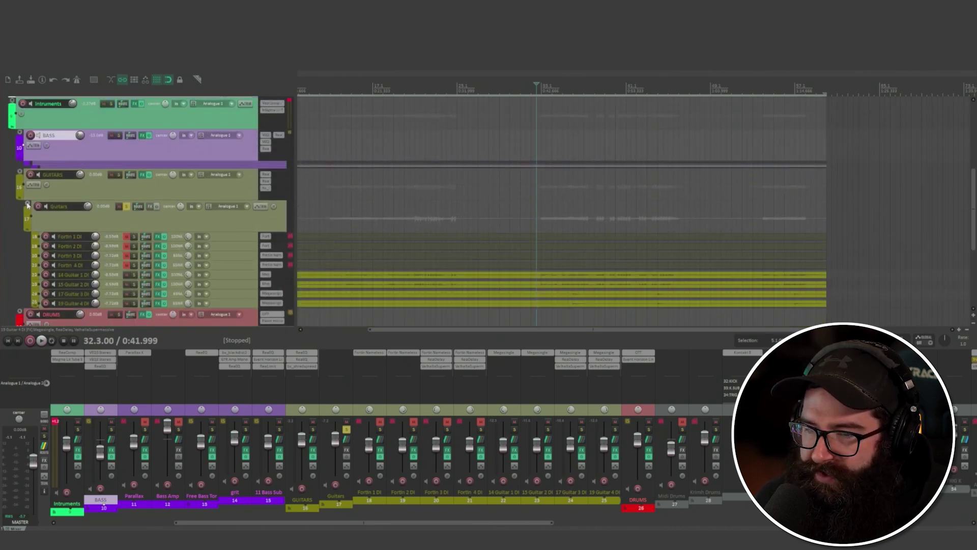
left_click(133, 227)
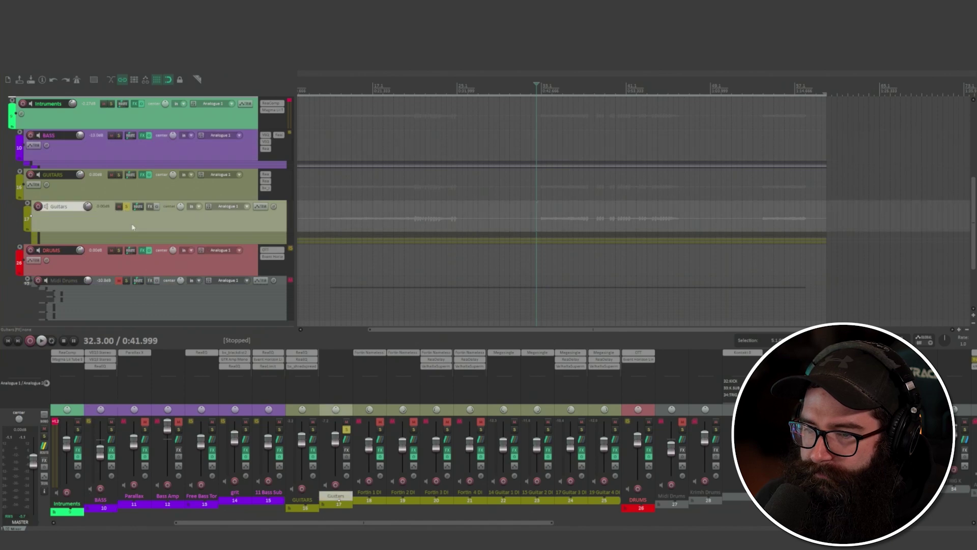
left_click(138, 187)
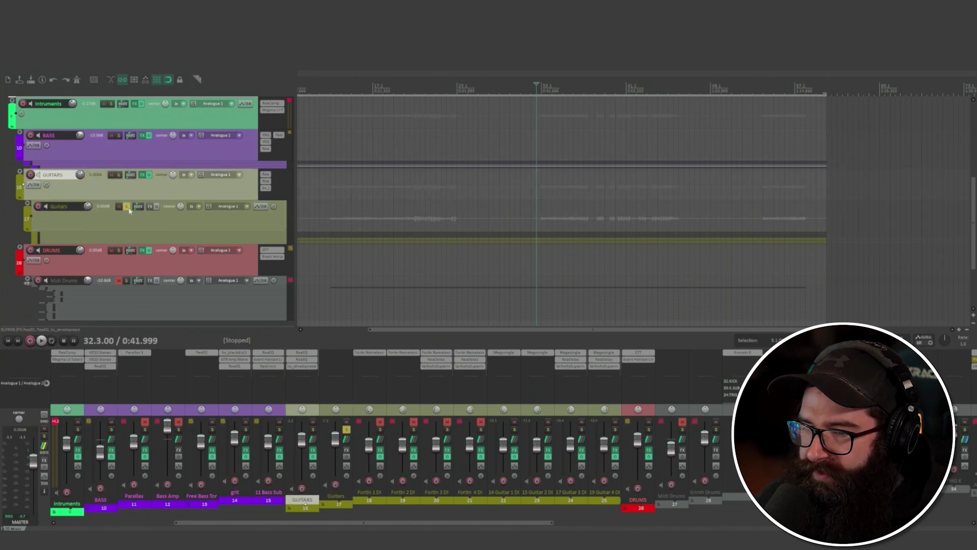
left_click(126, 206)
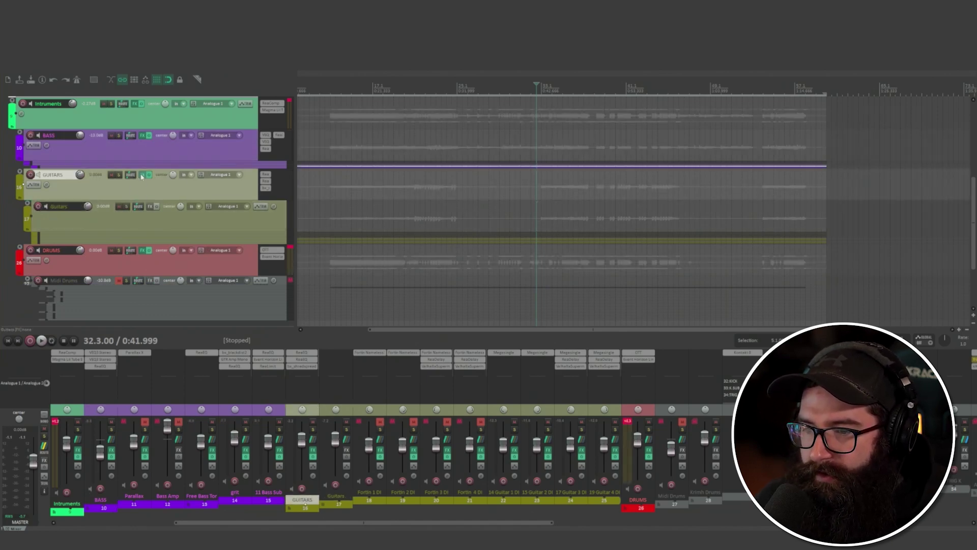
Examine the two ReaEQ curves and the bx_shredspread settings on the GUITARS bus, and close its effects window.
left_click(142, 176)
left_click(366, 157)
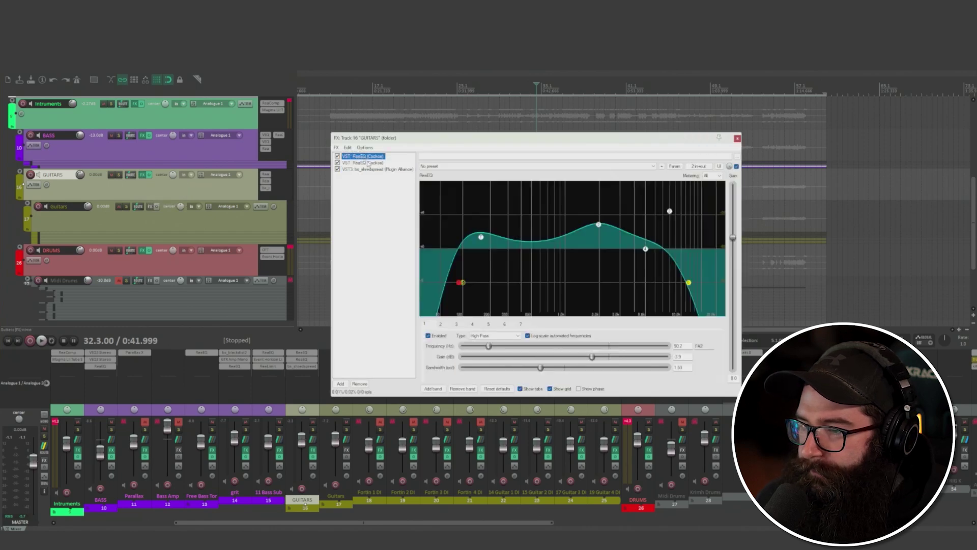
mouse_move(599, 227)
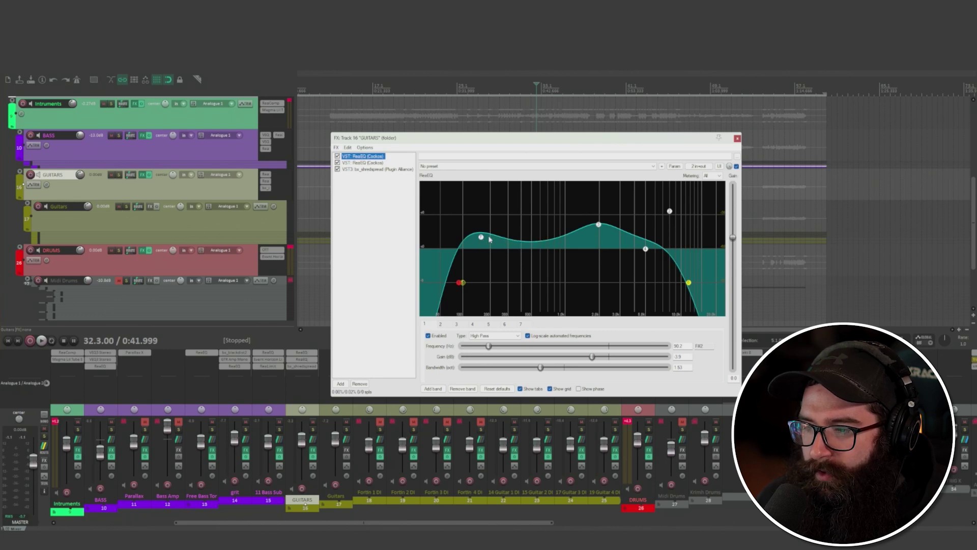
mouse_move(482, 241)
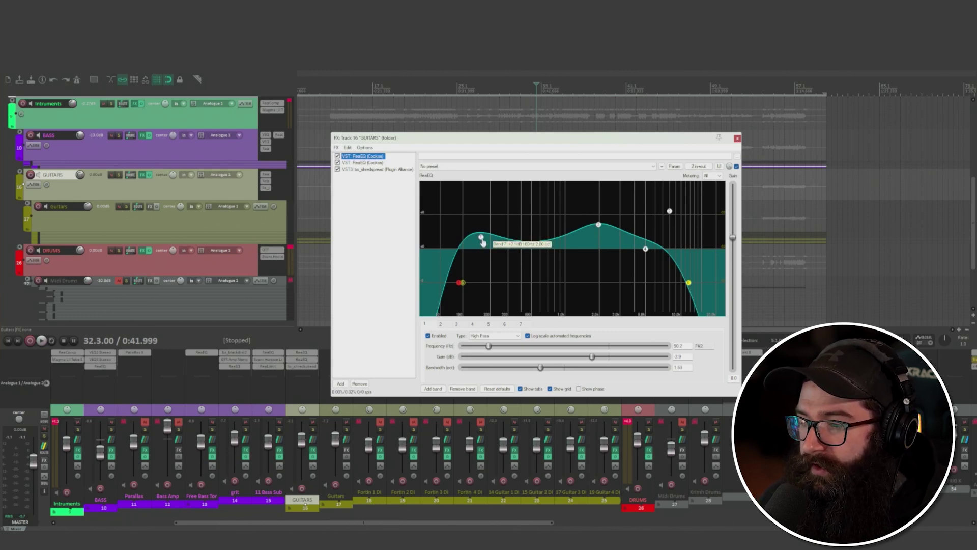
left_click(369, 163)
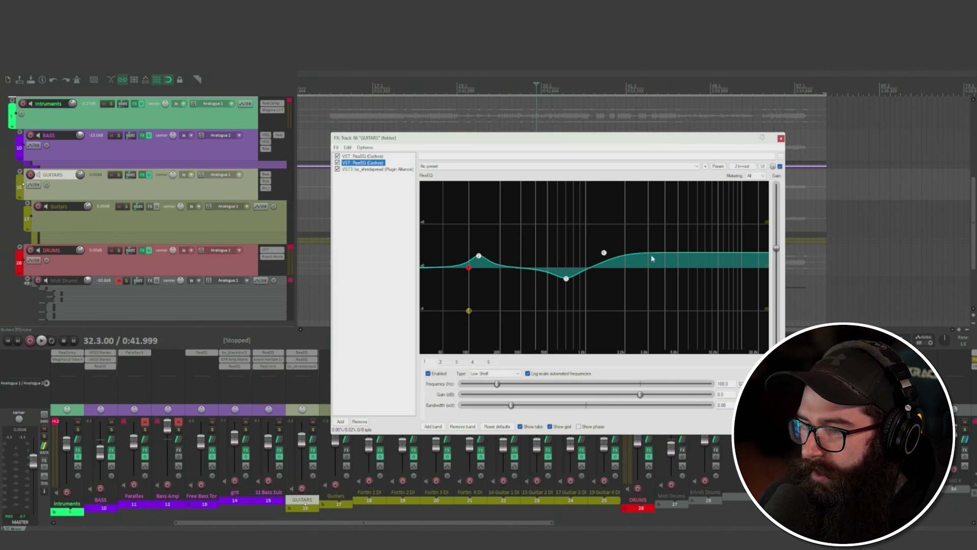
left_click(368, 170)
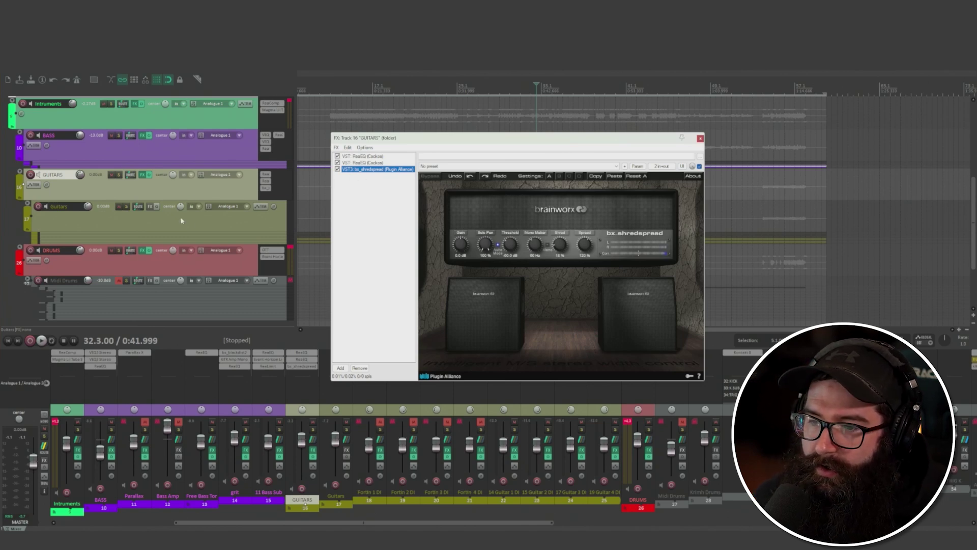
left_click_drag(464, 141, 428, 172)
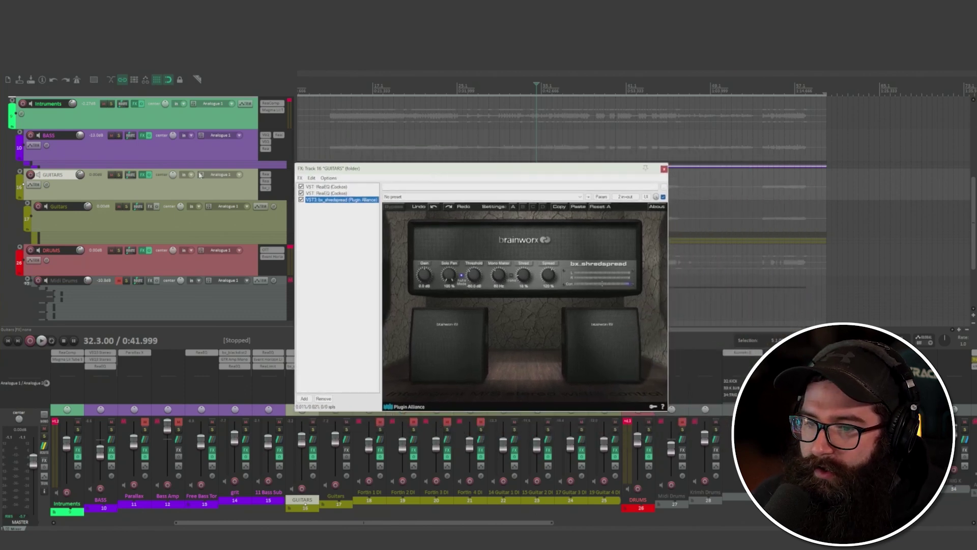
left_click(664, 169)
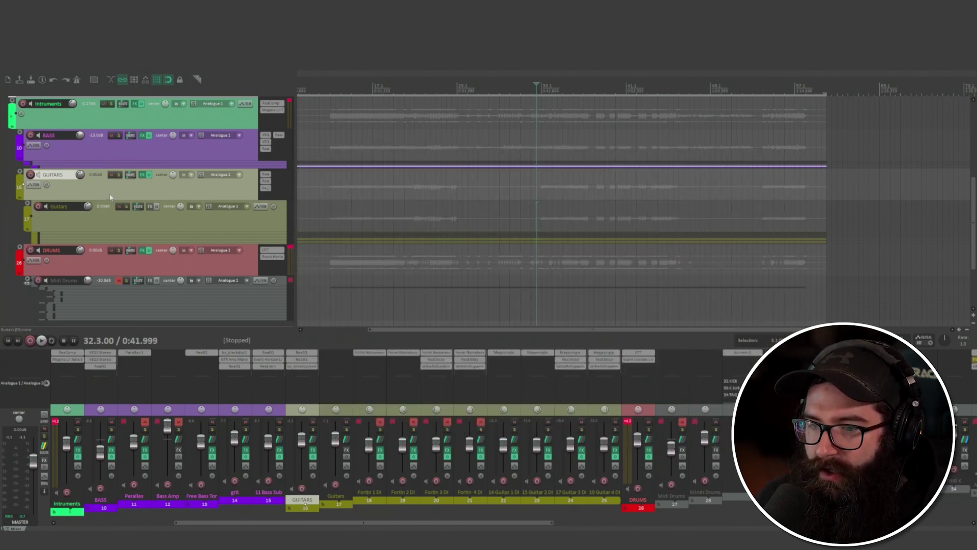
Look over the session's folder structure, from the drum tracks up to the Instruments, Production and MASTER tracks.
scroll(78, 265, "up", 2)
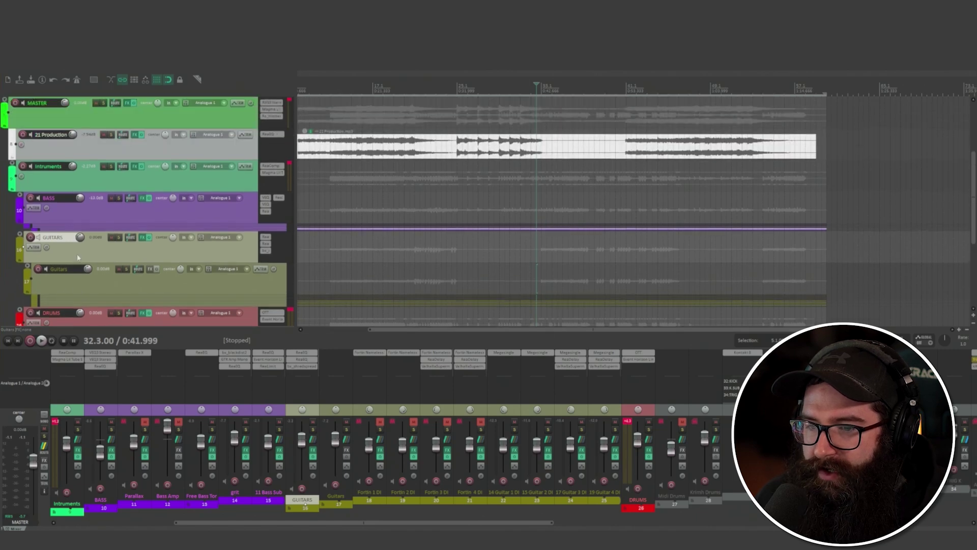
scroll(78, 252, "down", 2)
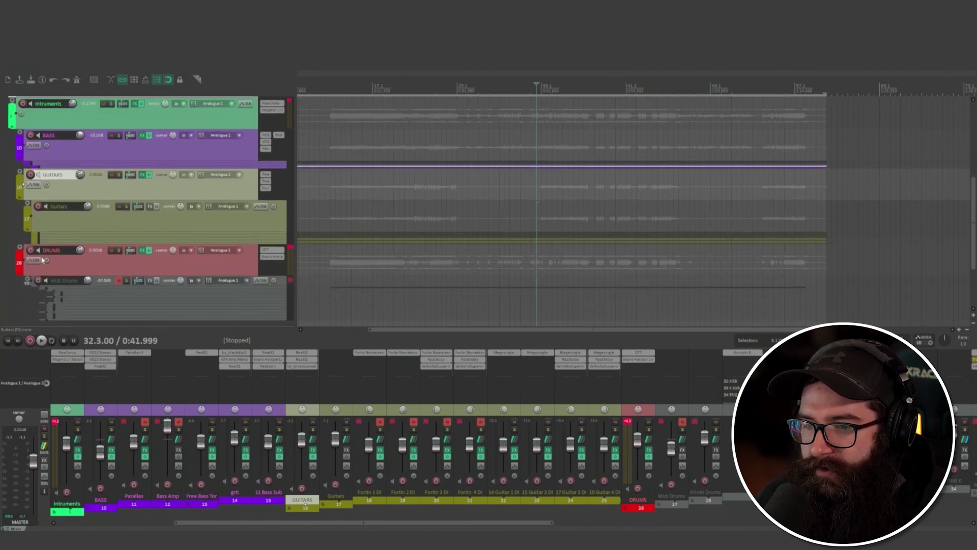
scroll(22, 249, "up", 5)
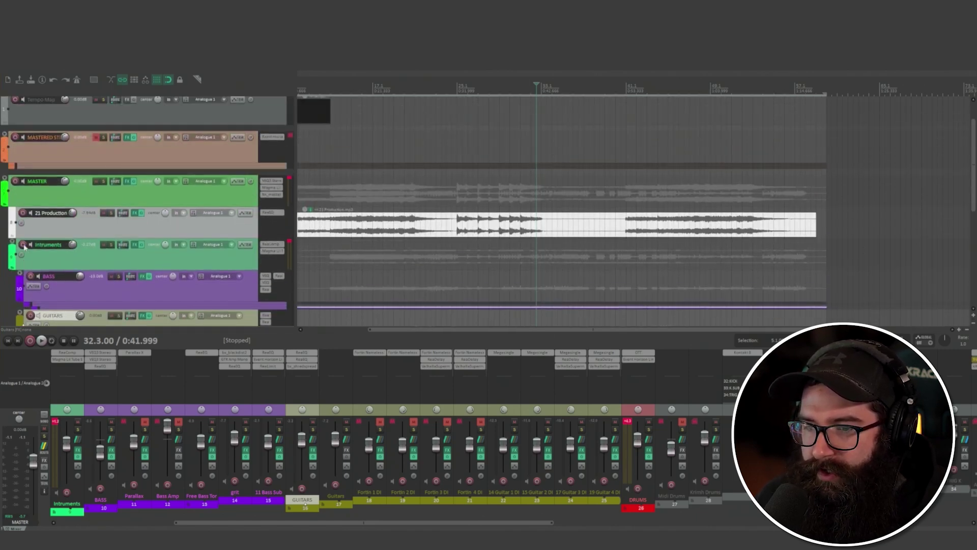
scroll(23, 244, "down", 4)
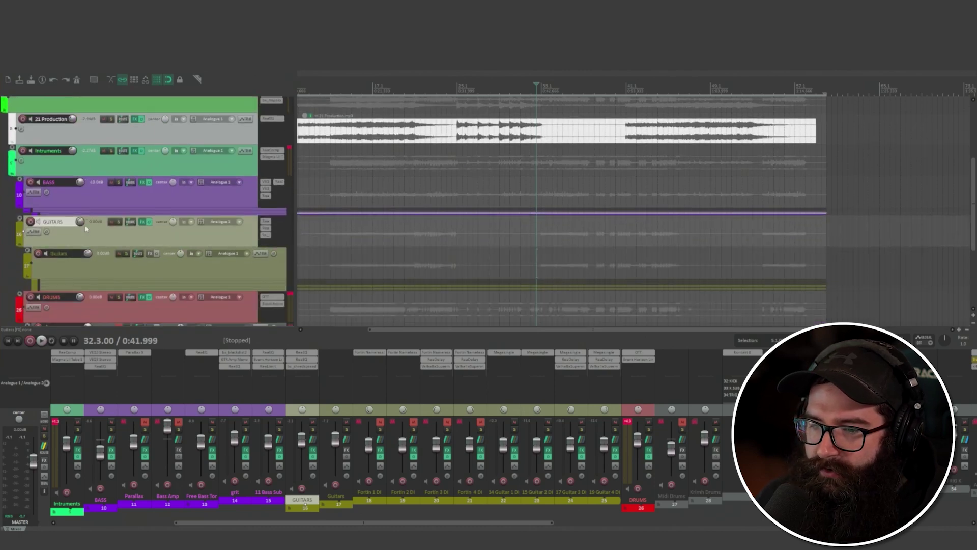
scroll(84, 228, "down", 2)
scroll(85, 224, "down", 4)
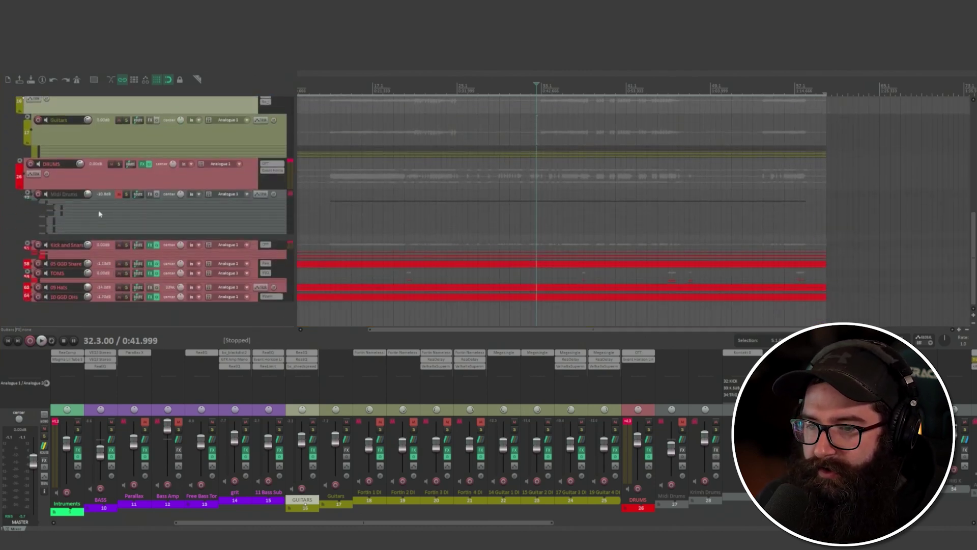
scroll(112, 210, "up", 5)
scroll(119, 239, "up", 1)
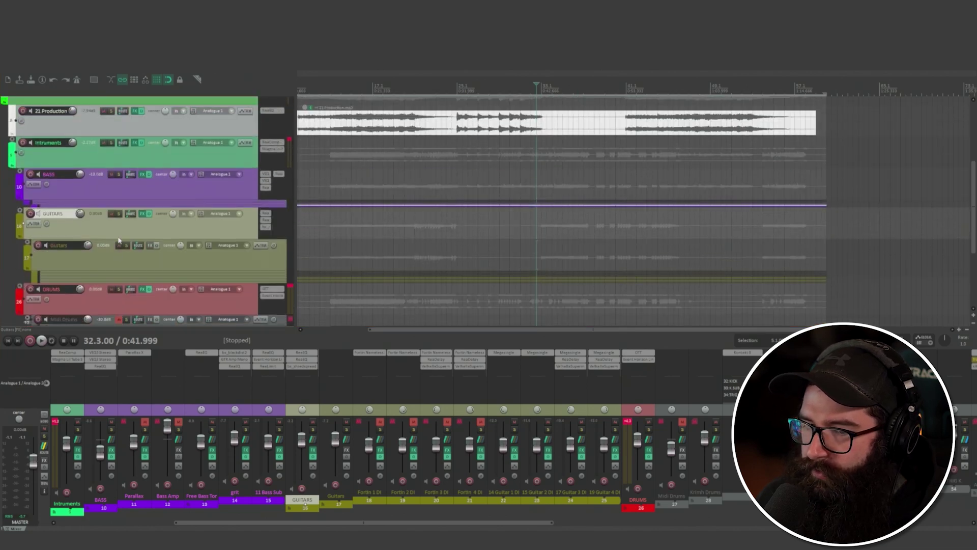
scroll(118, 240, "up", 2)
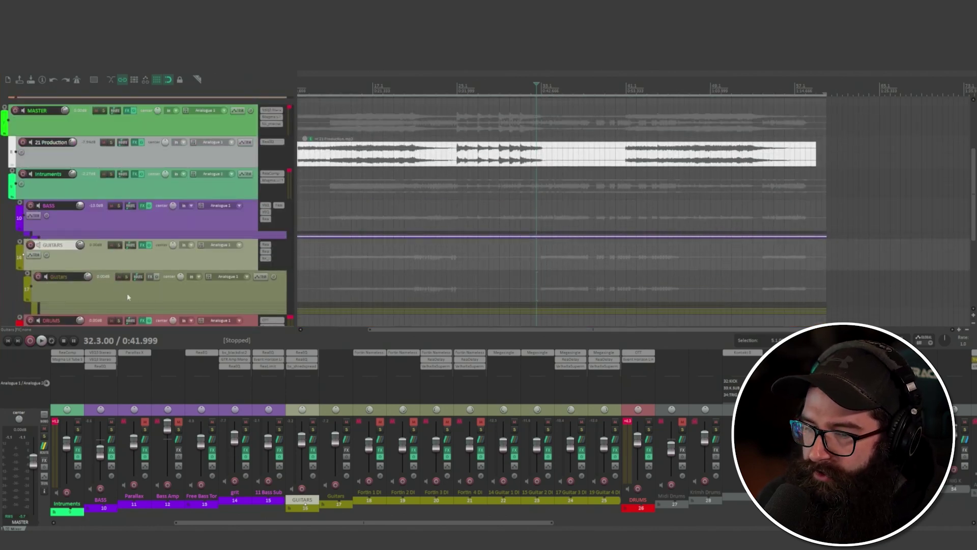
scroll(66, 249, "up", 6)
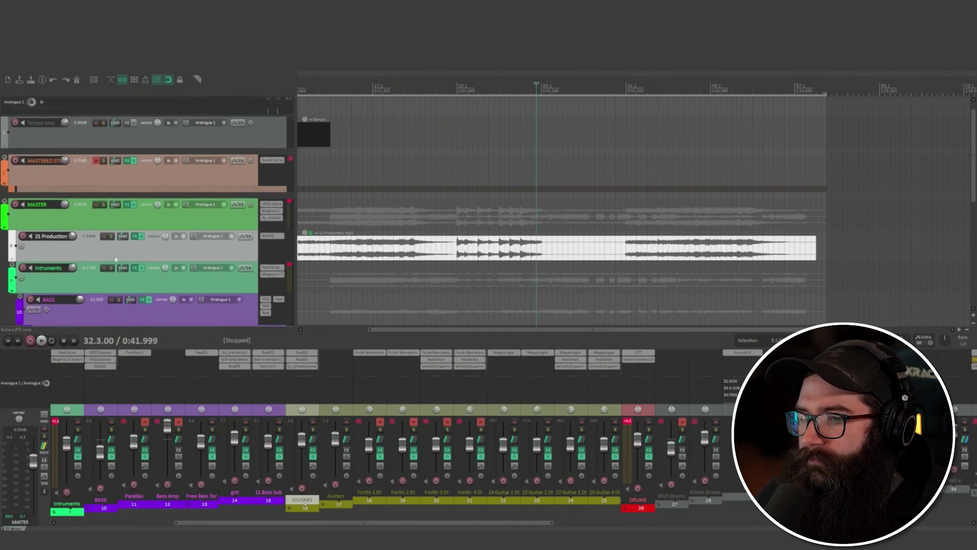